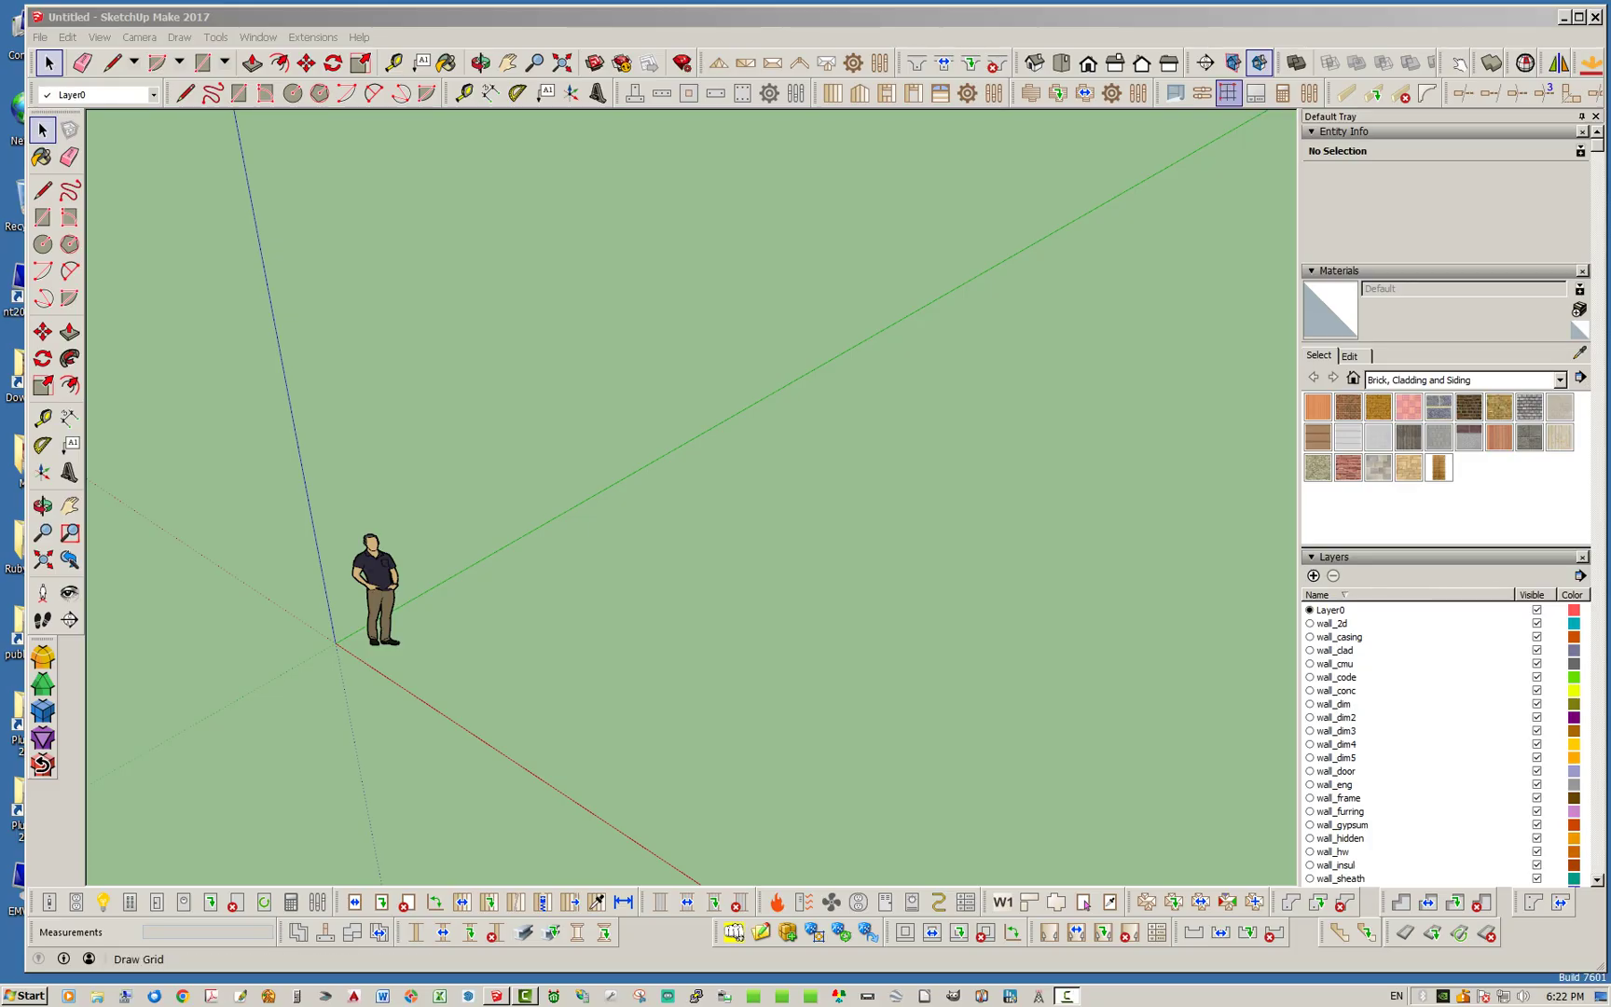
Step: Draw a rectangular grid with 1' spacing on the ground, starting at the origin and running along the red and green axes
left_click(1229, 93)
left_click(336, 643)
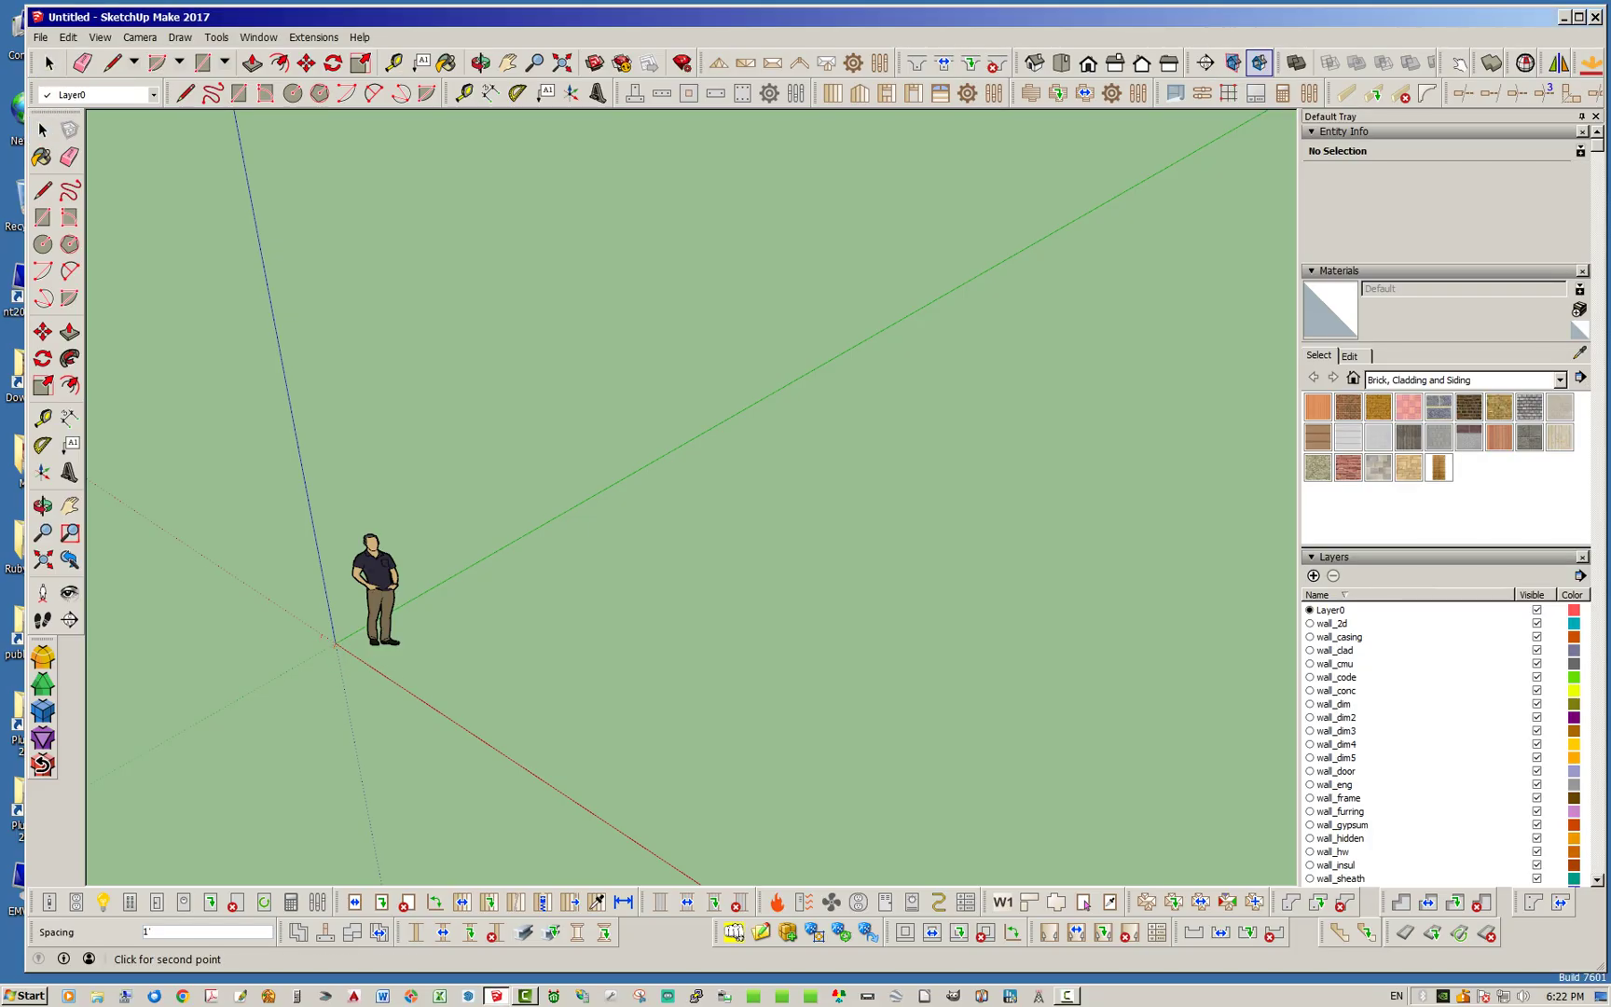
scroll(193, 520, "down", 2)
mouse_move(321, 541)
middle_mouse_down()
mouse_move(387, 515)
mouse_move(347, 540)
middle_mouse_up()
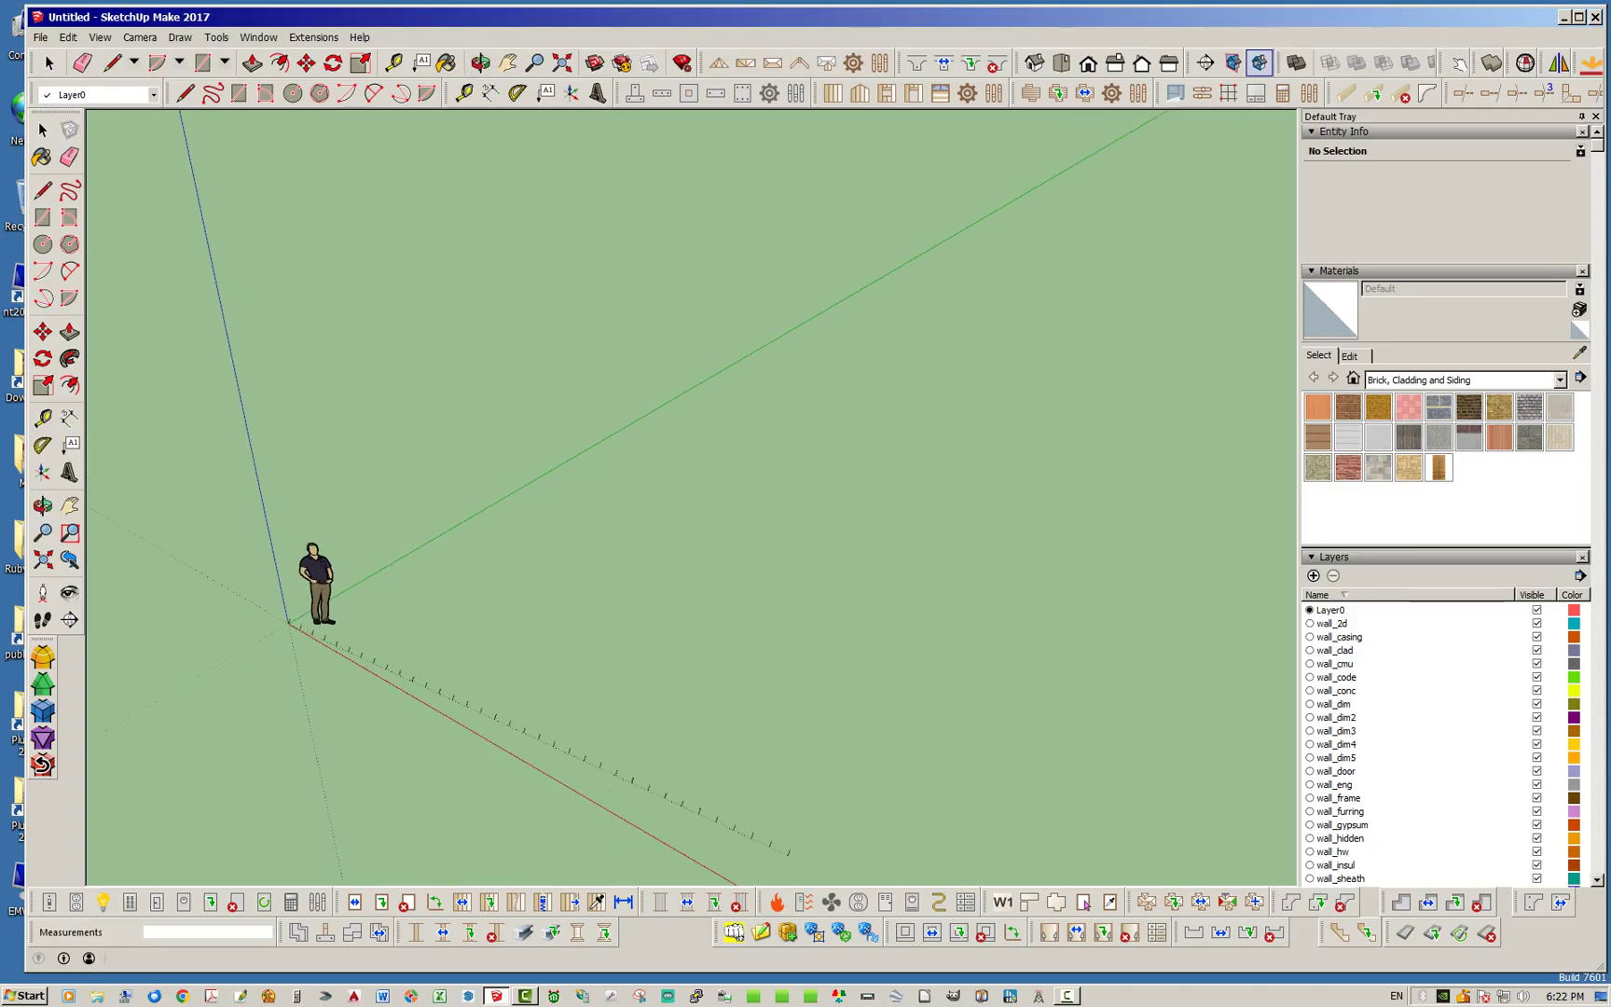
scroll(454, 653, "down", 1)
left_click(729, 867)
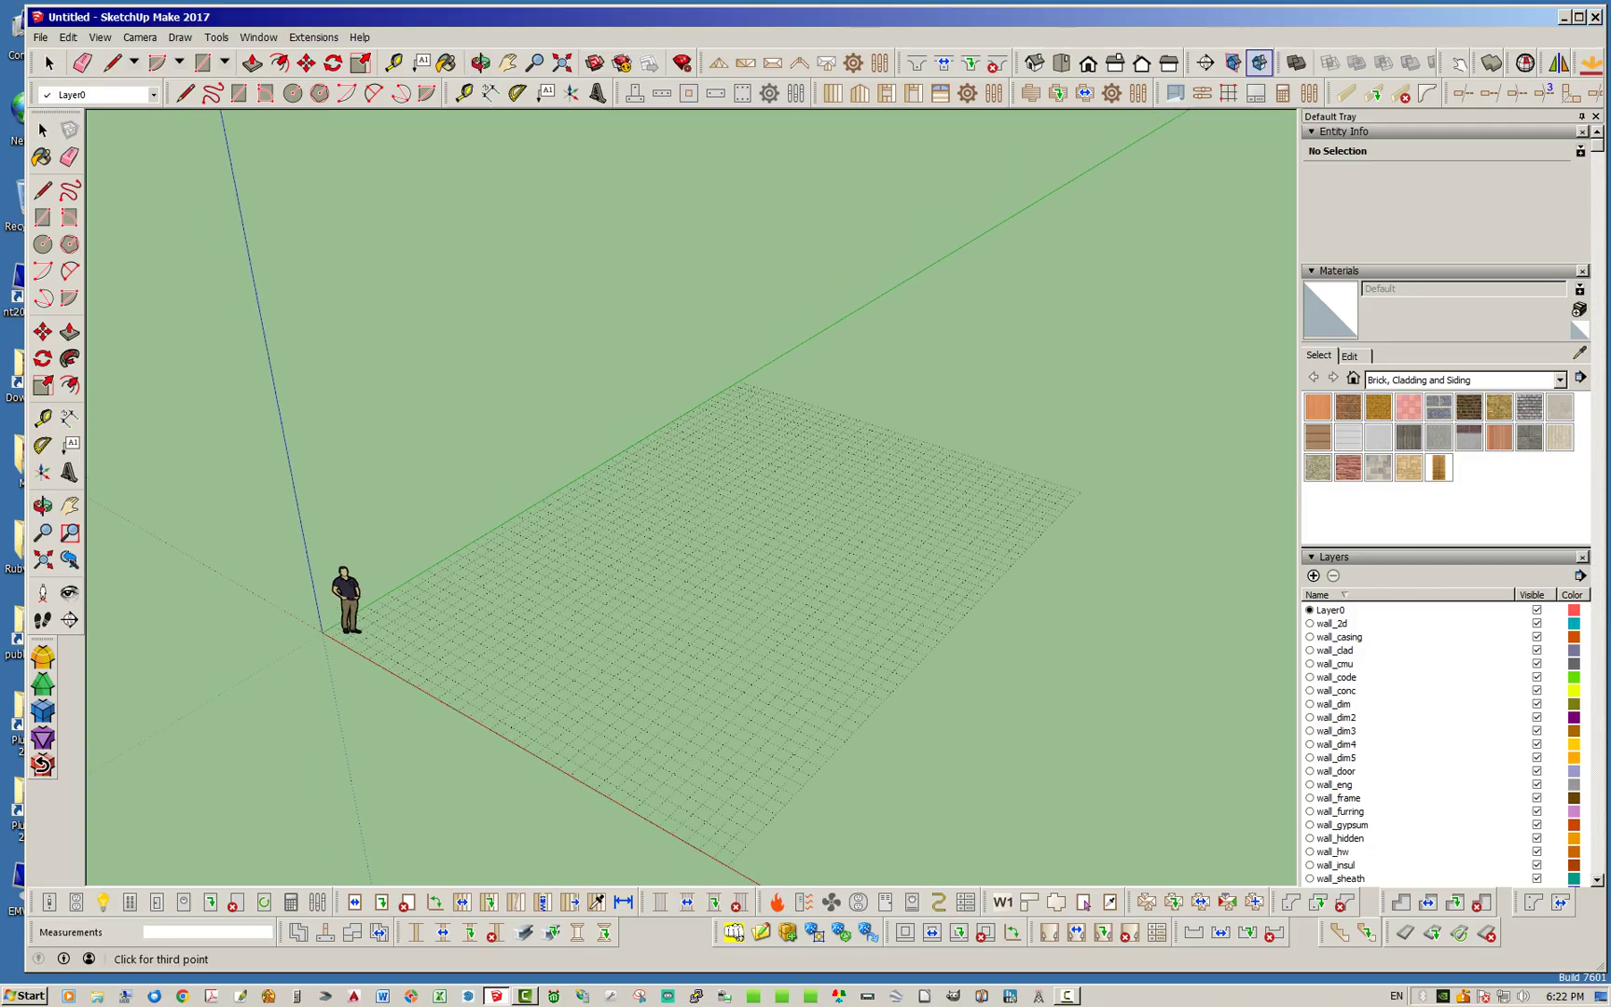
left_click(1081, 493)
middle_click_drag(1081, 493, 1016, 550)
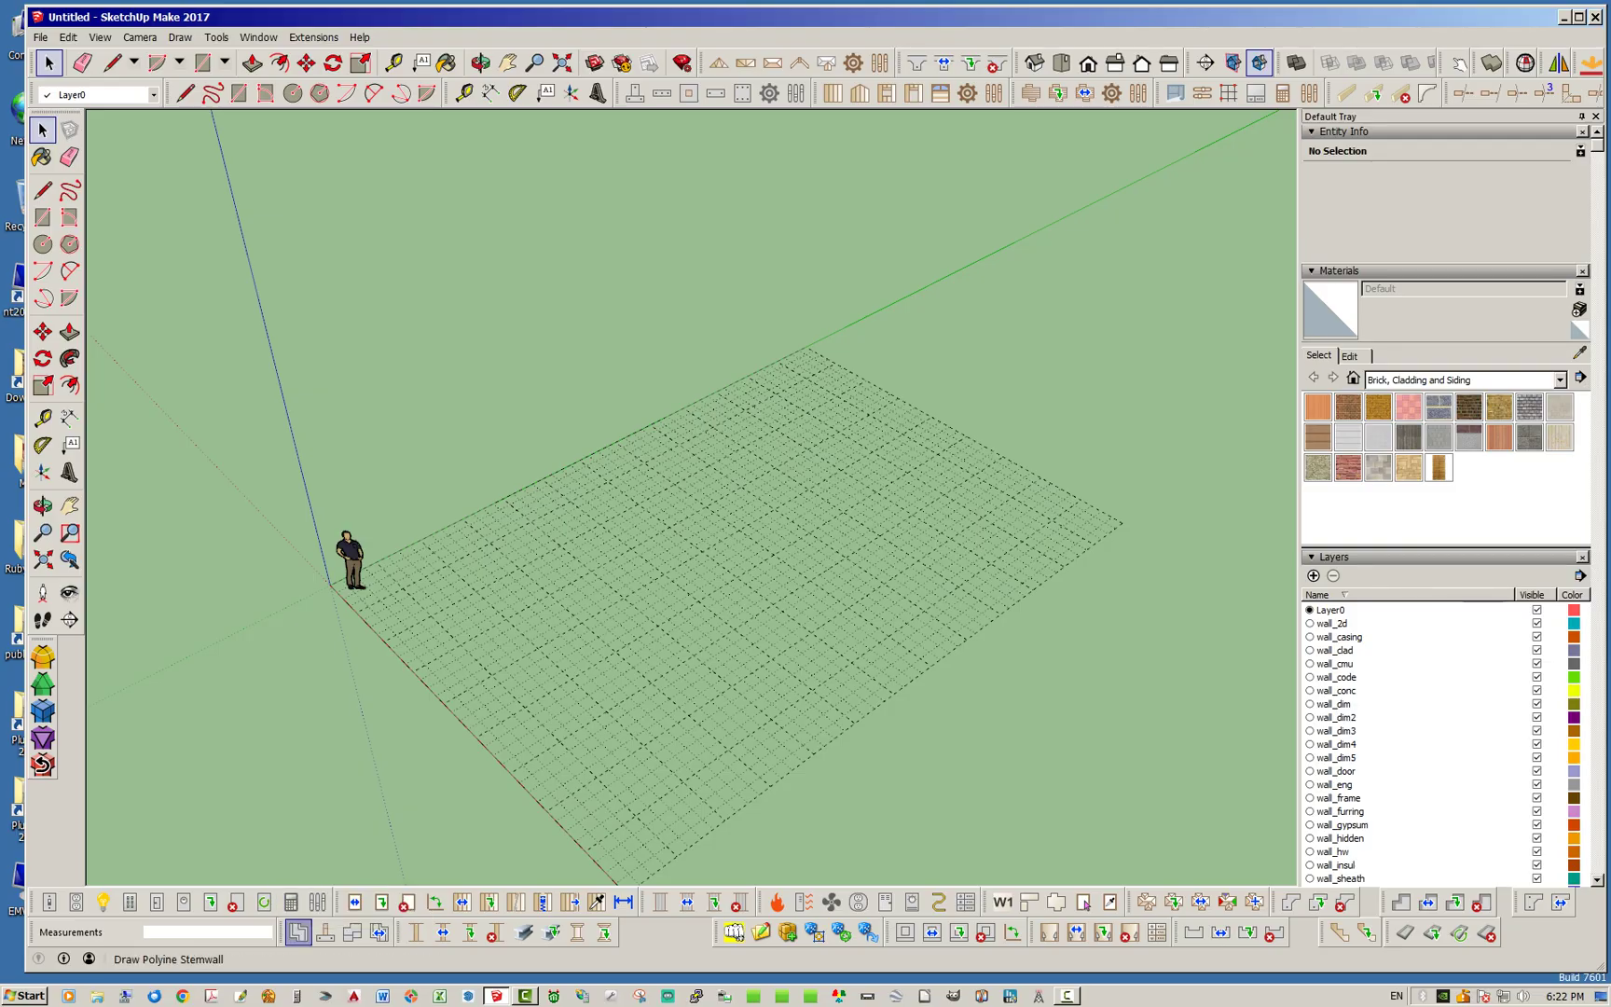
Step: Start a polyline stemwall foundation and set its stemwall height to 99.625 in
left_click(298, 932)
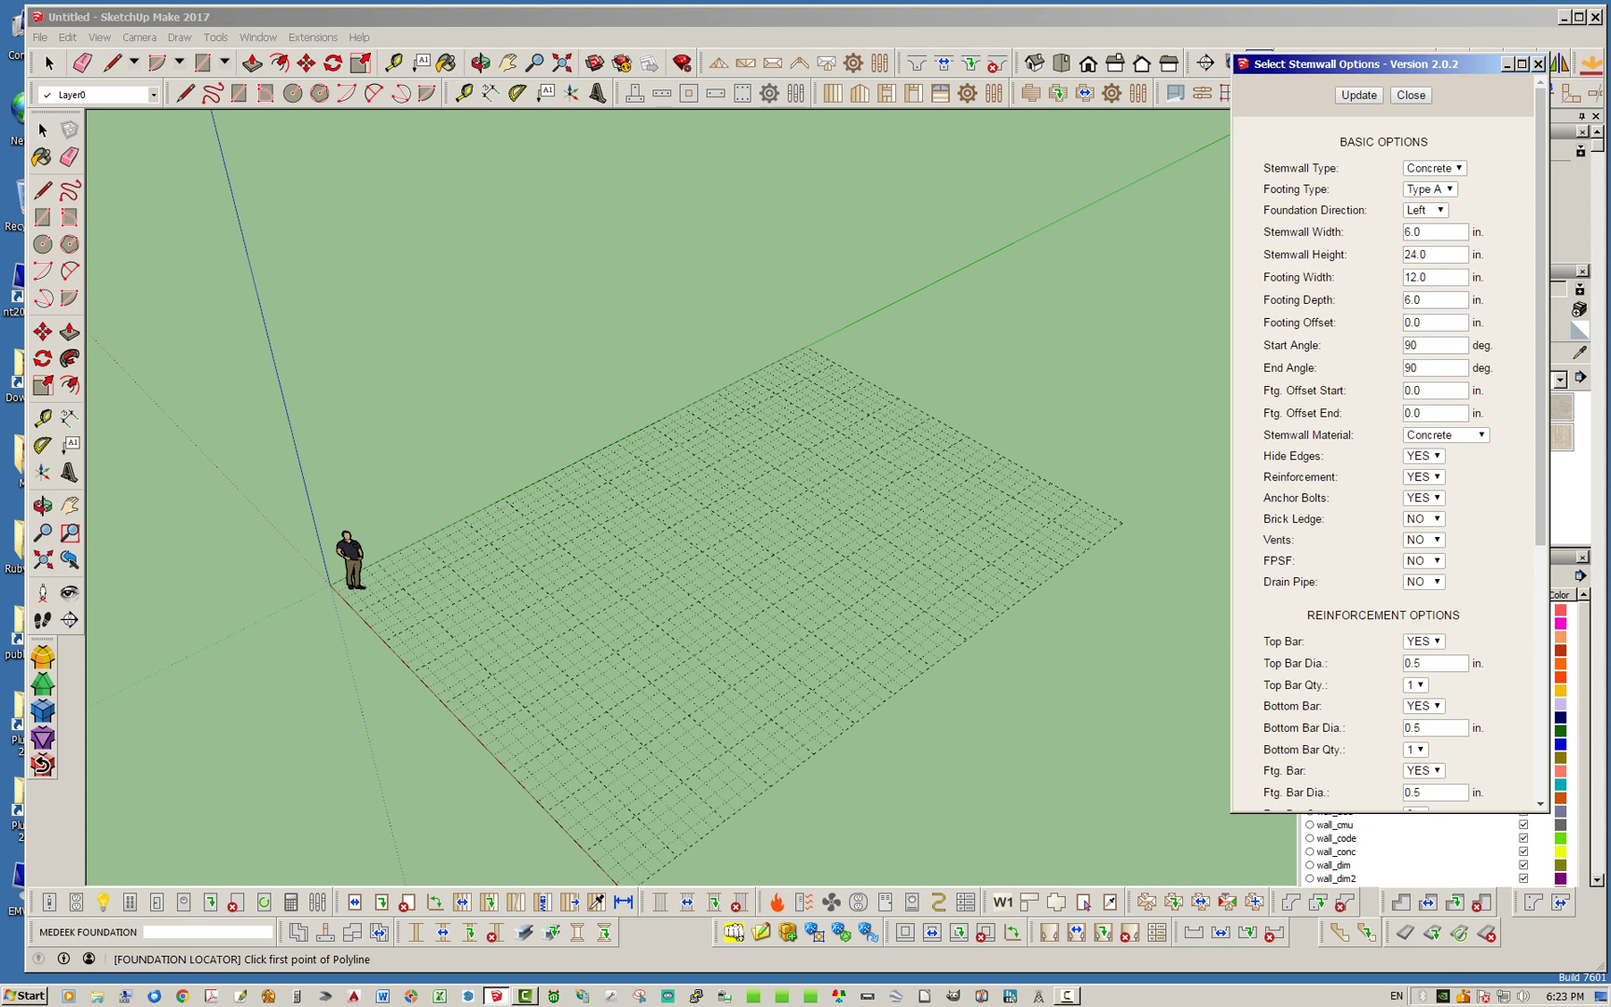
double_click(1416, 255)
key("Return")
Step: Trace a closed rectangular stemwall about 20 ft by 12 ft on the grid, placing its long side near the red axis
scroll(462, 634, "up", 3)
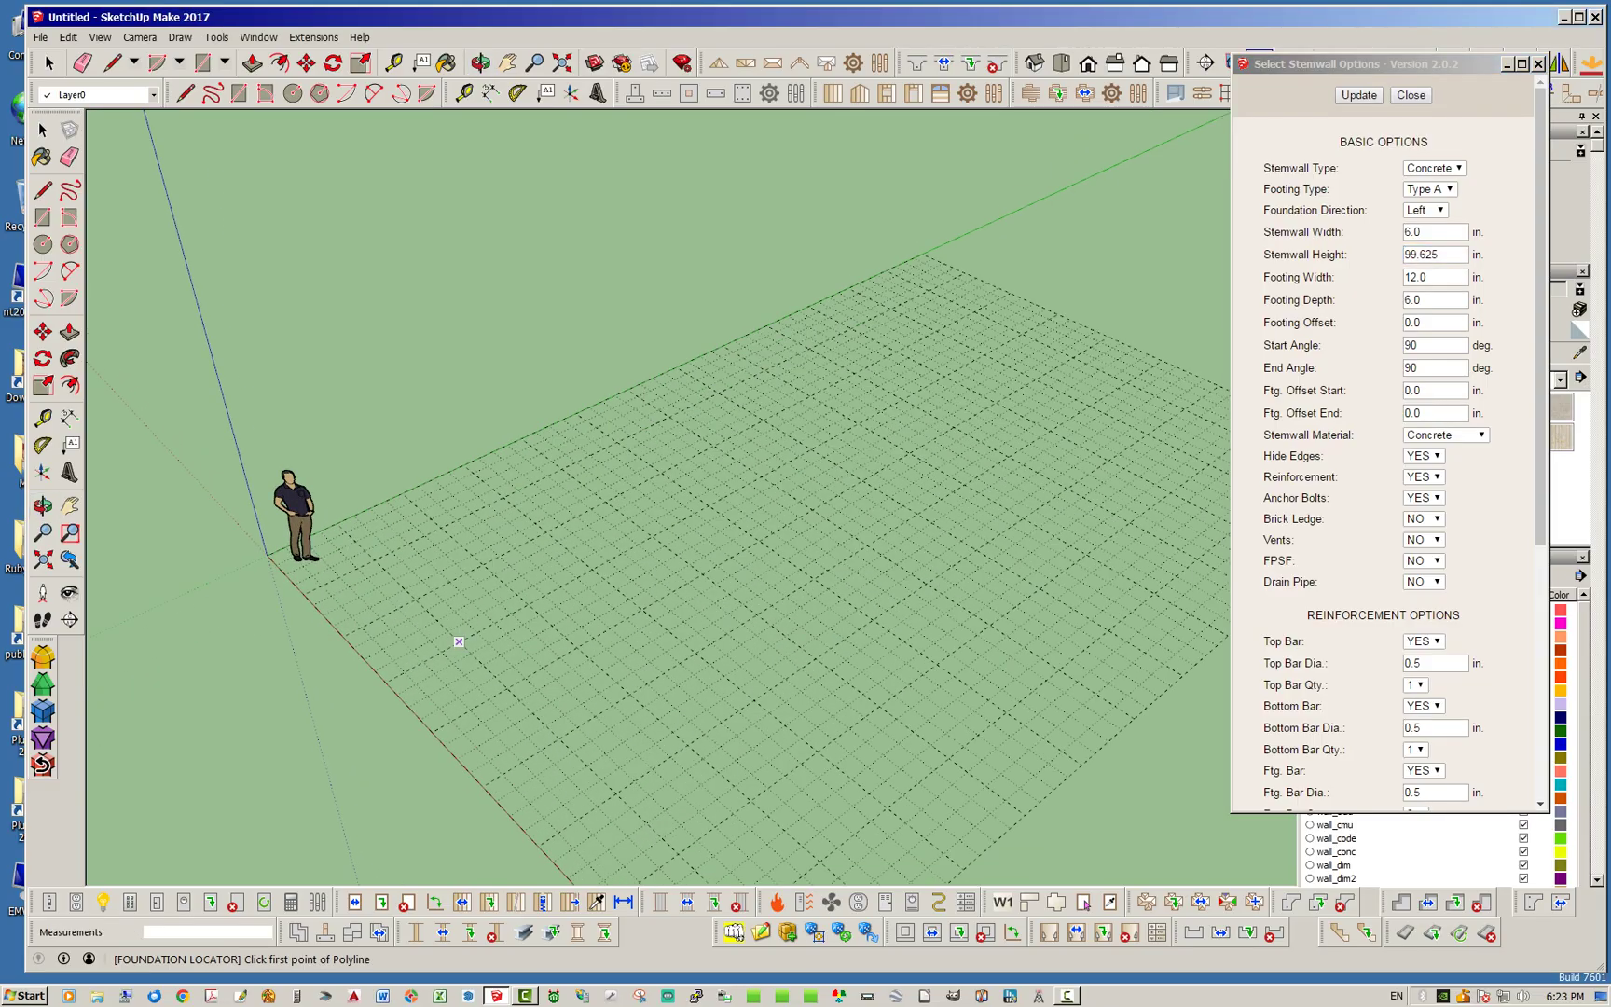
left_click(376, 561)
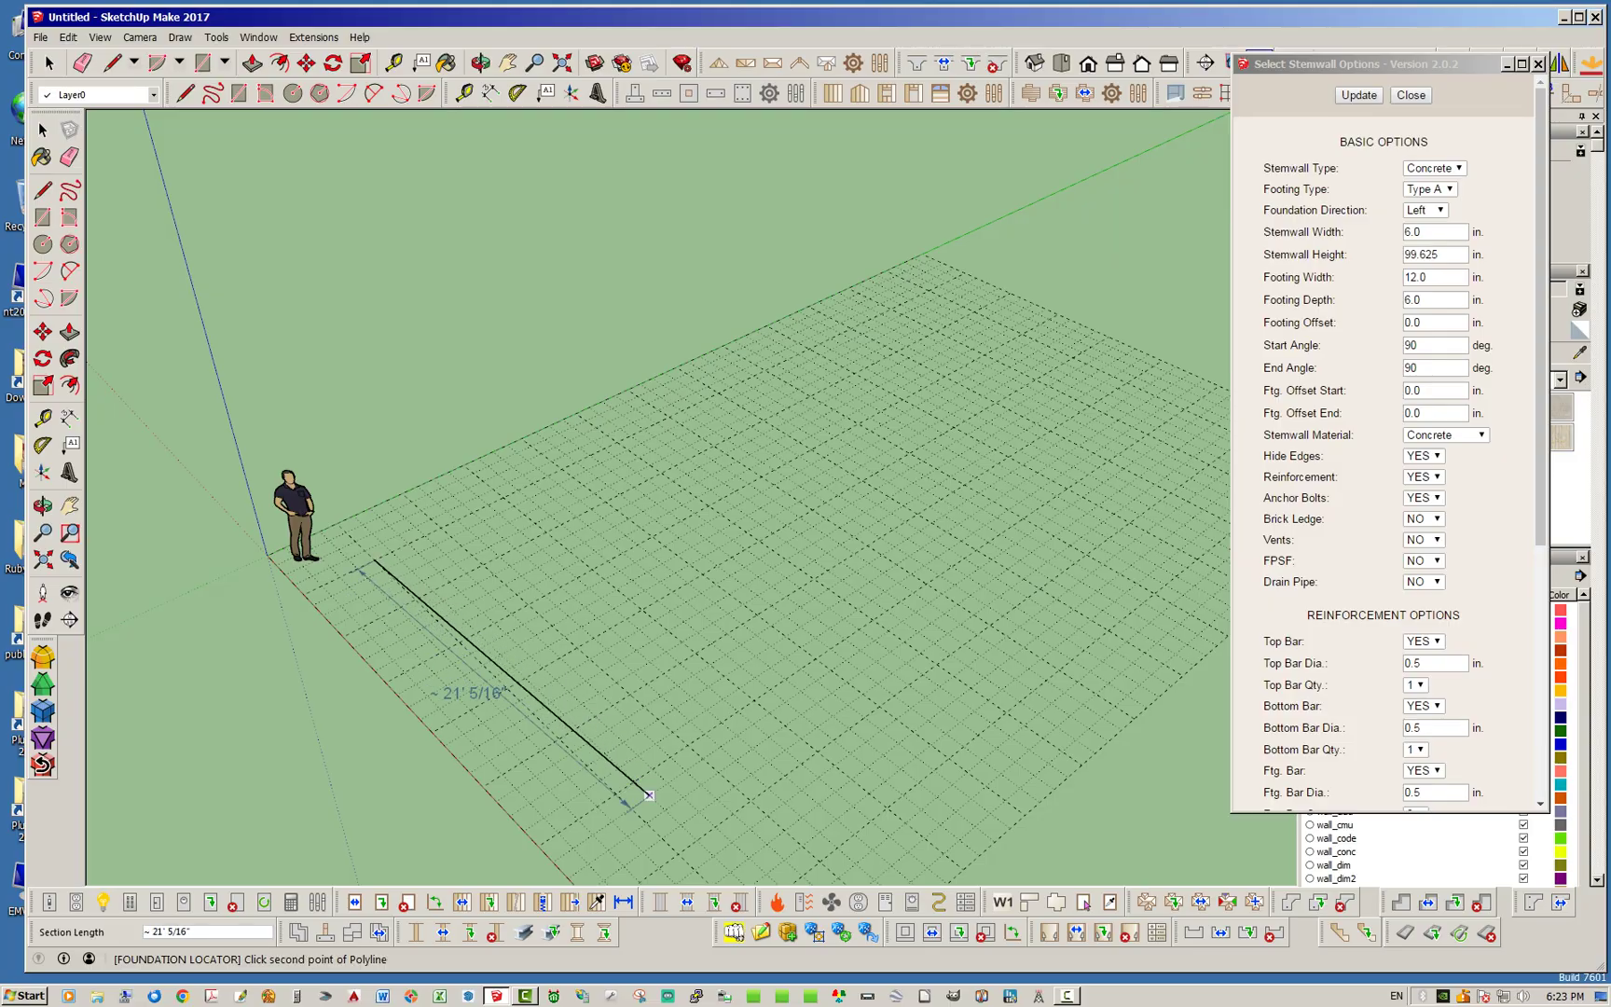
left_click(615, 794)
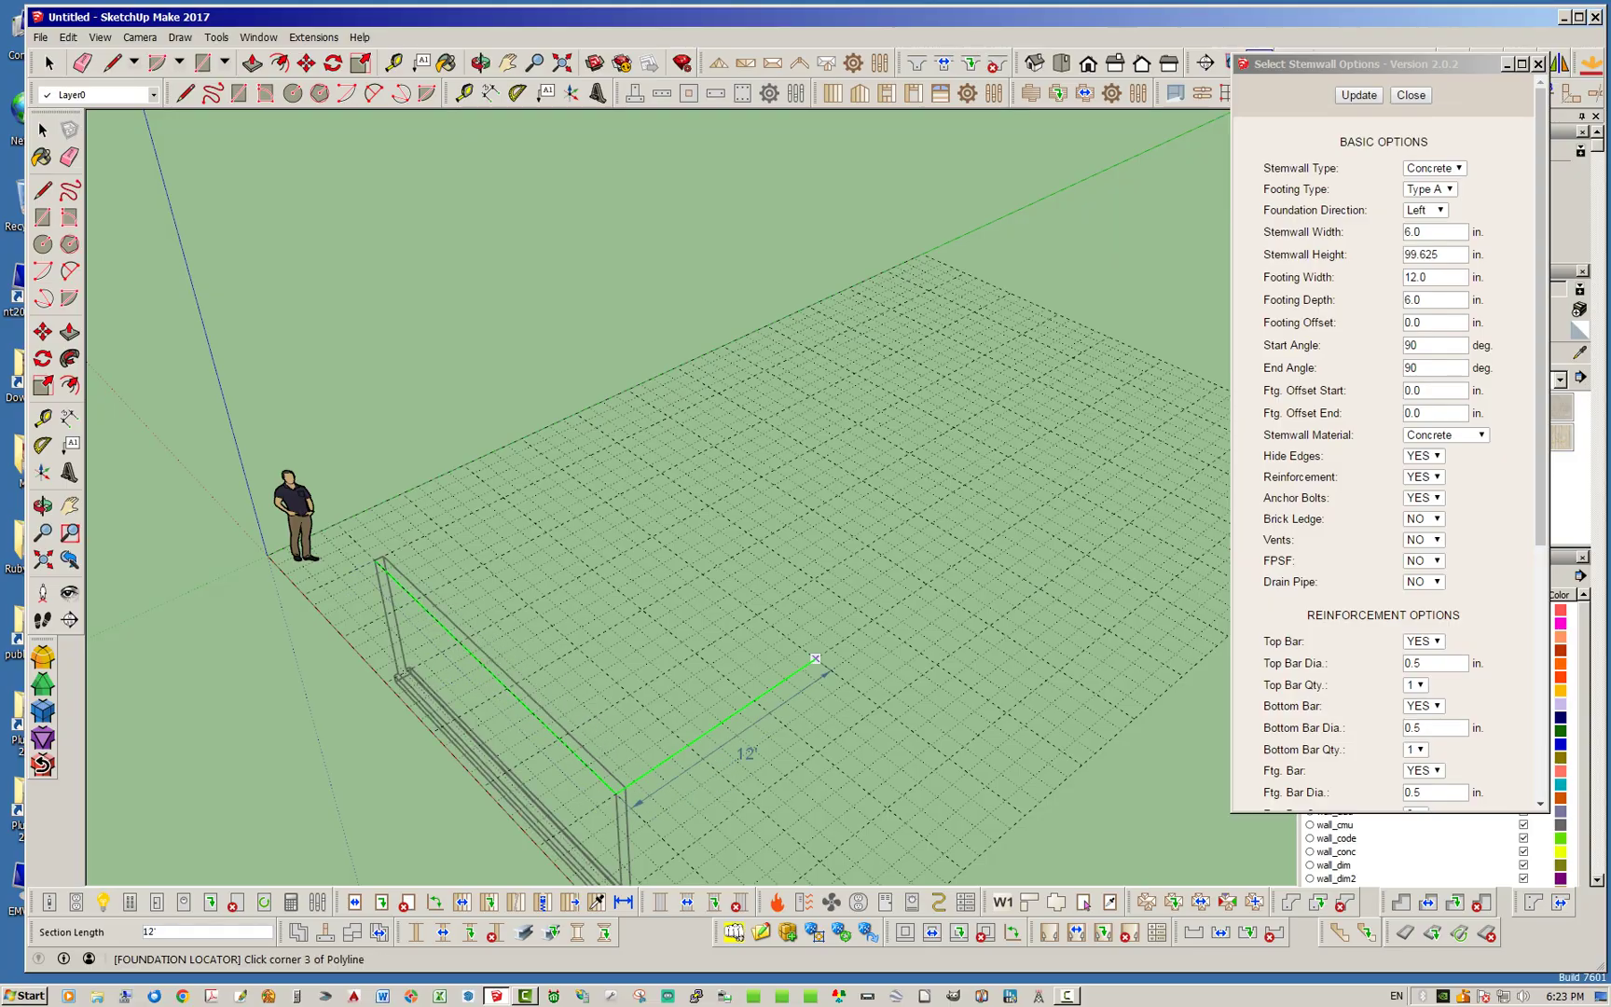
left_click(816, 658)
left_click(560, 471)
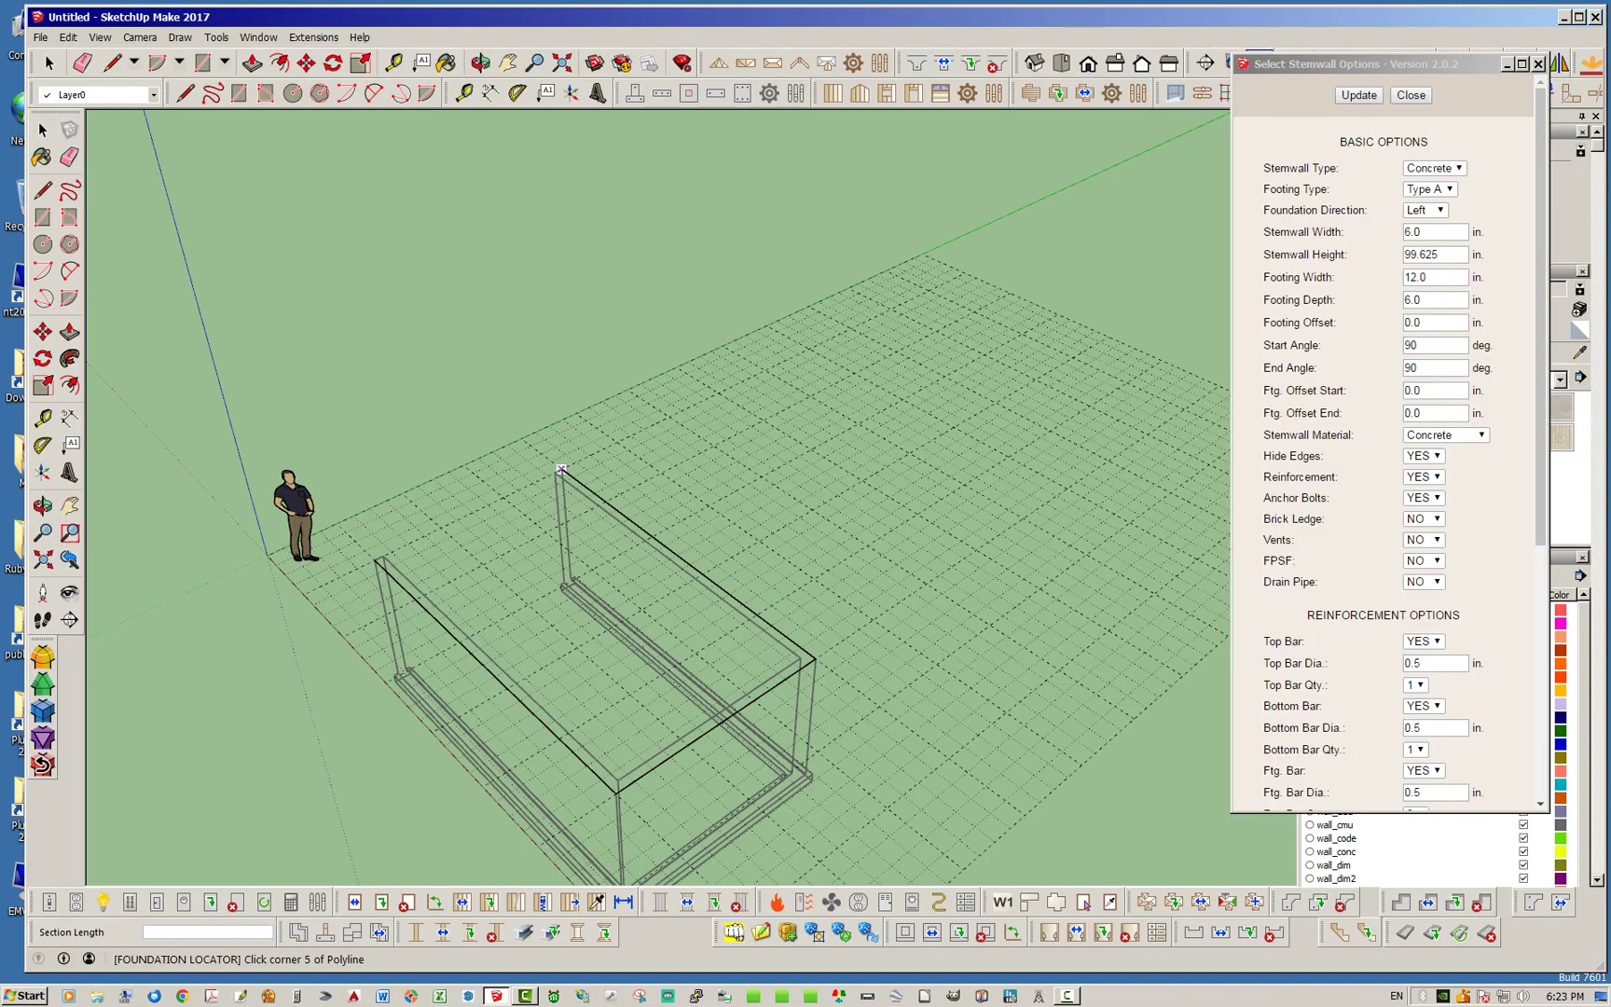
scroll(392, 552, "up", 3)
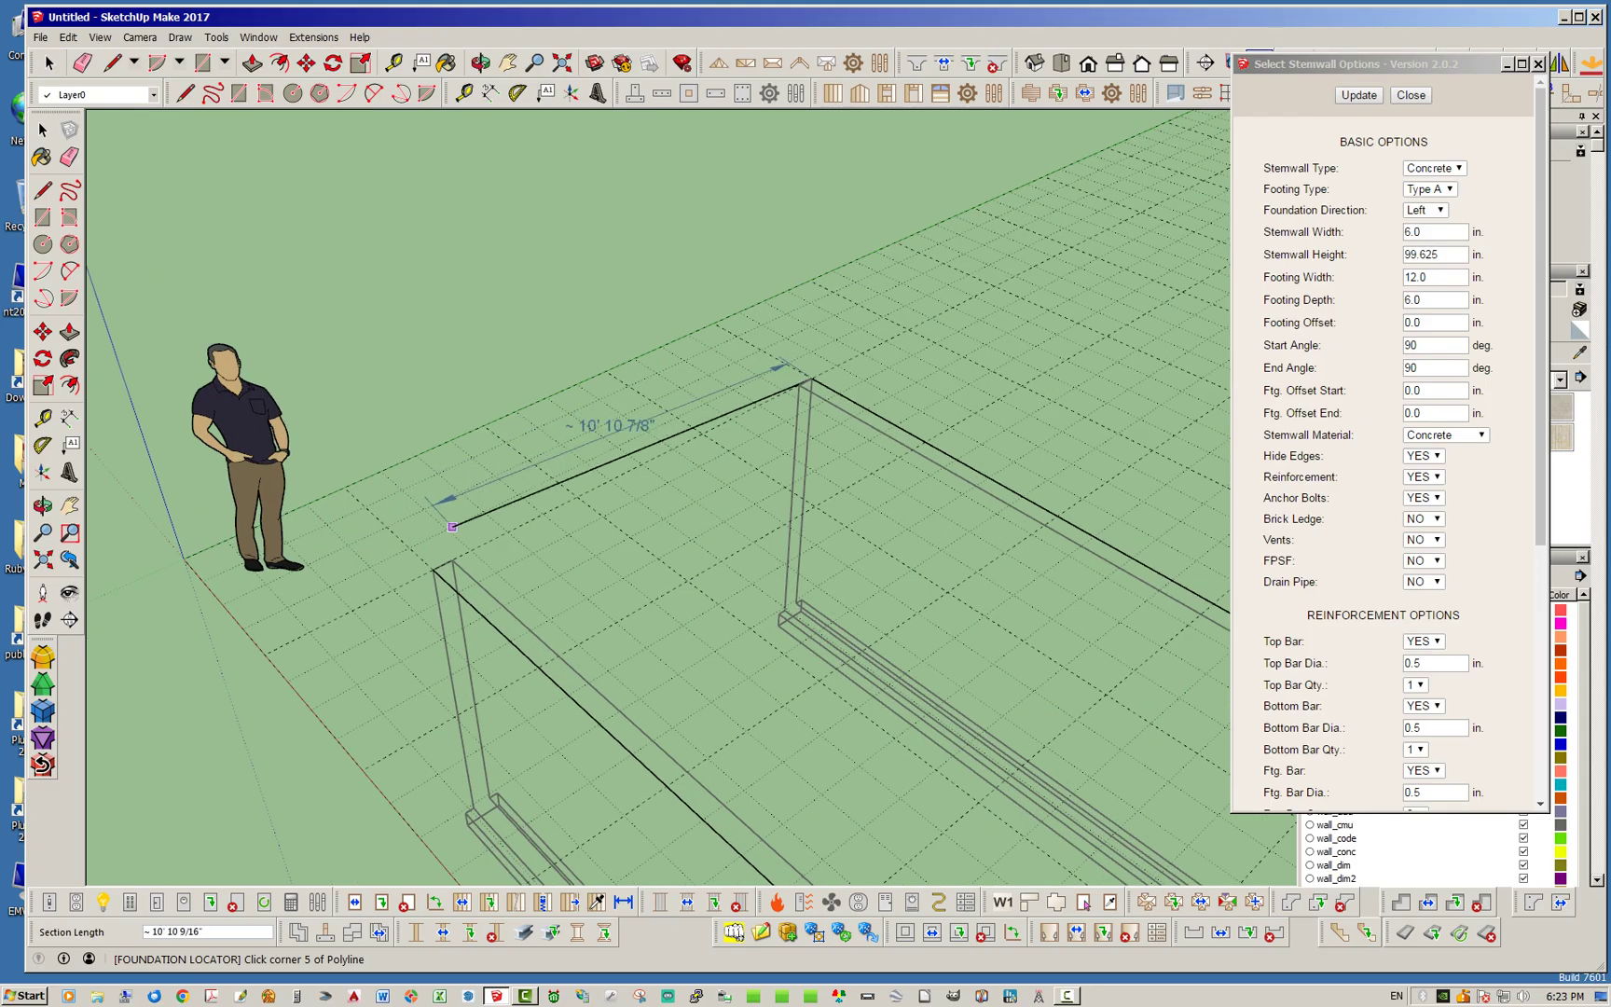
left_click(433, 570)
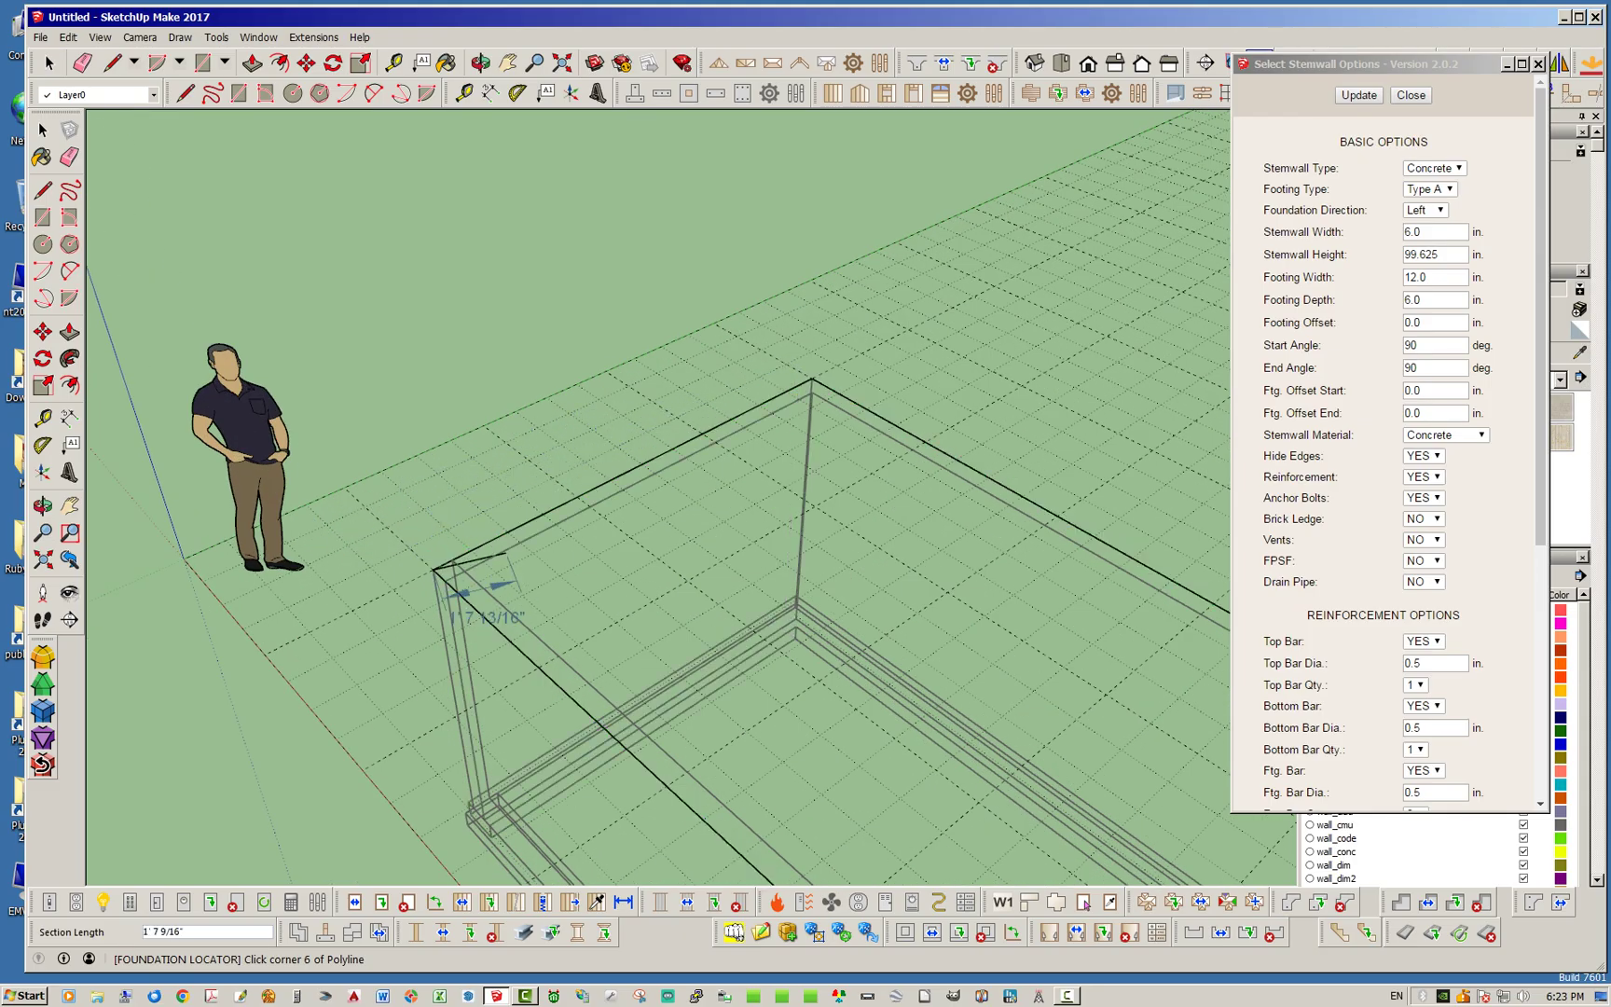
key("Escape")
key("space")
Step: Outline a rectangular slab foundation of 19 ft by 11 ft between the inner top corners of the stemwall
scroll(454, 399, "down", 3)
middle_click_drag(454, 399, 590, 451)
scroll(560, 362, "down", 3)
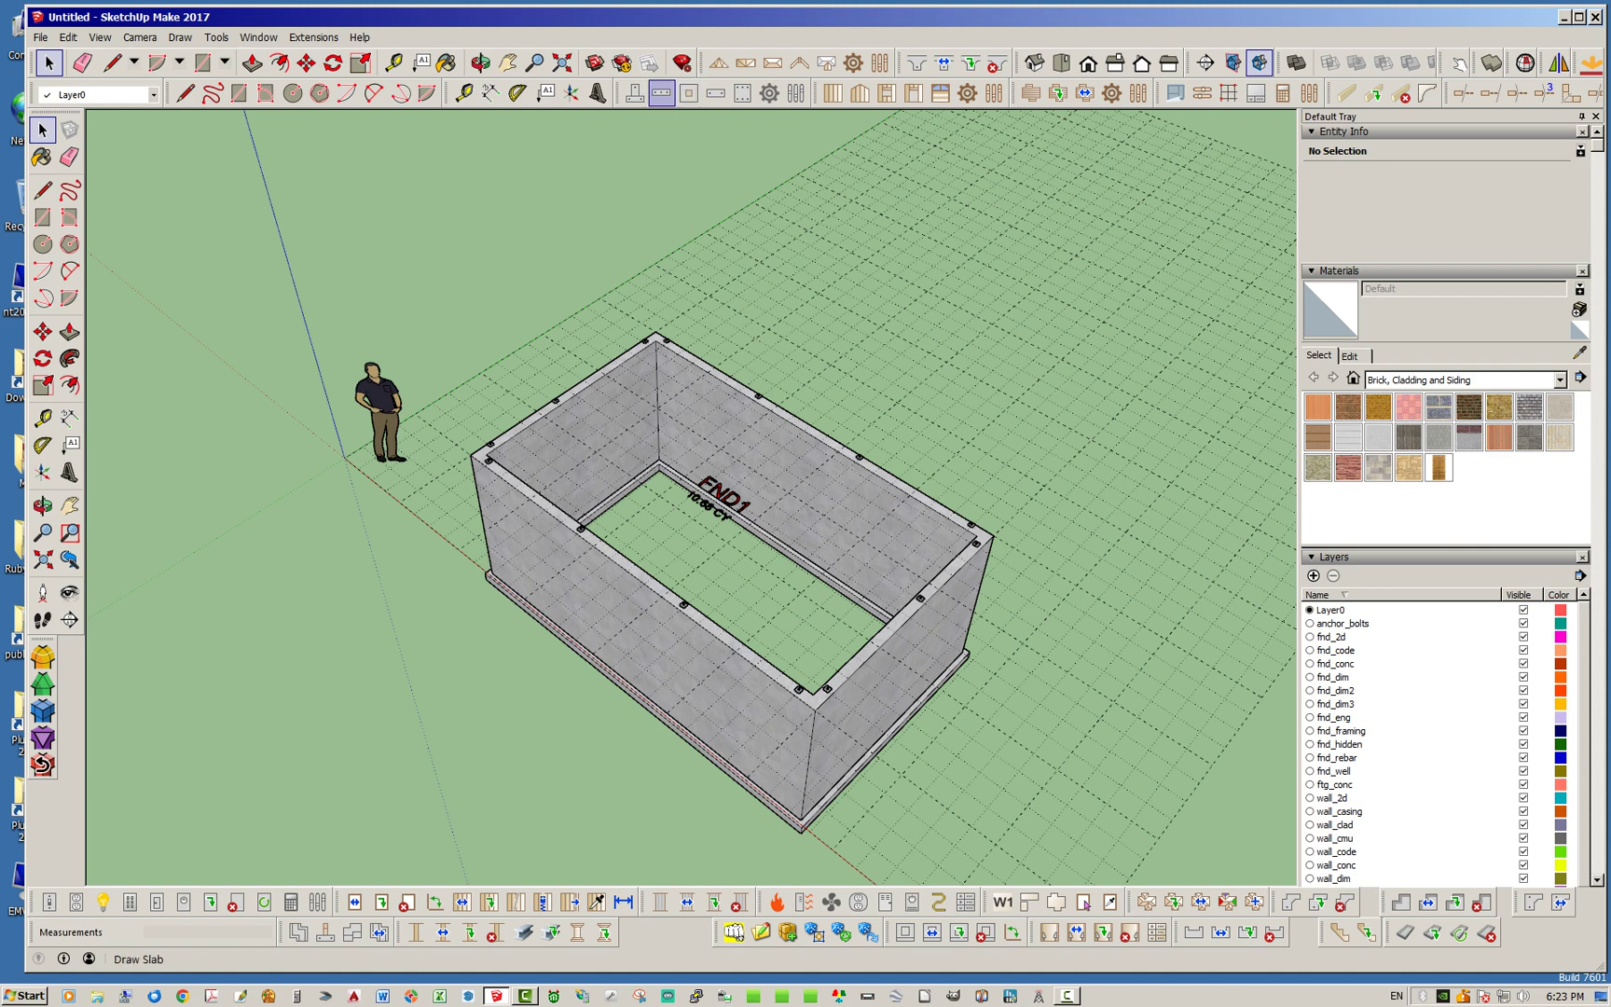
left_click(661, 93)
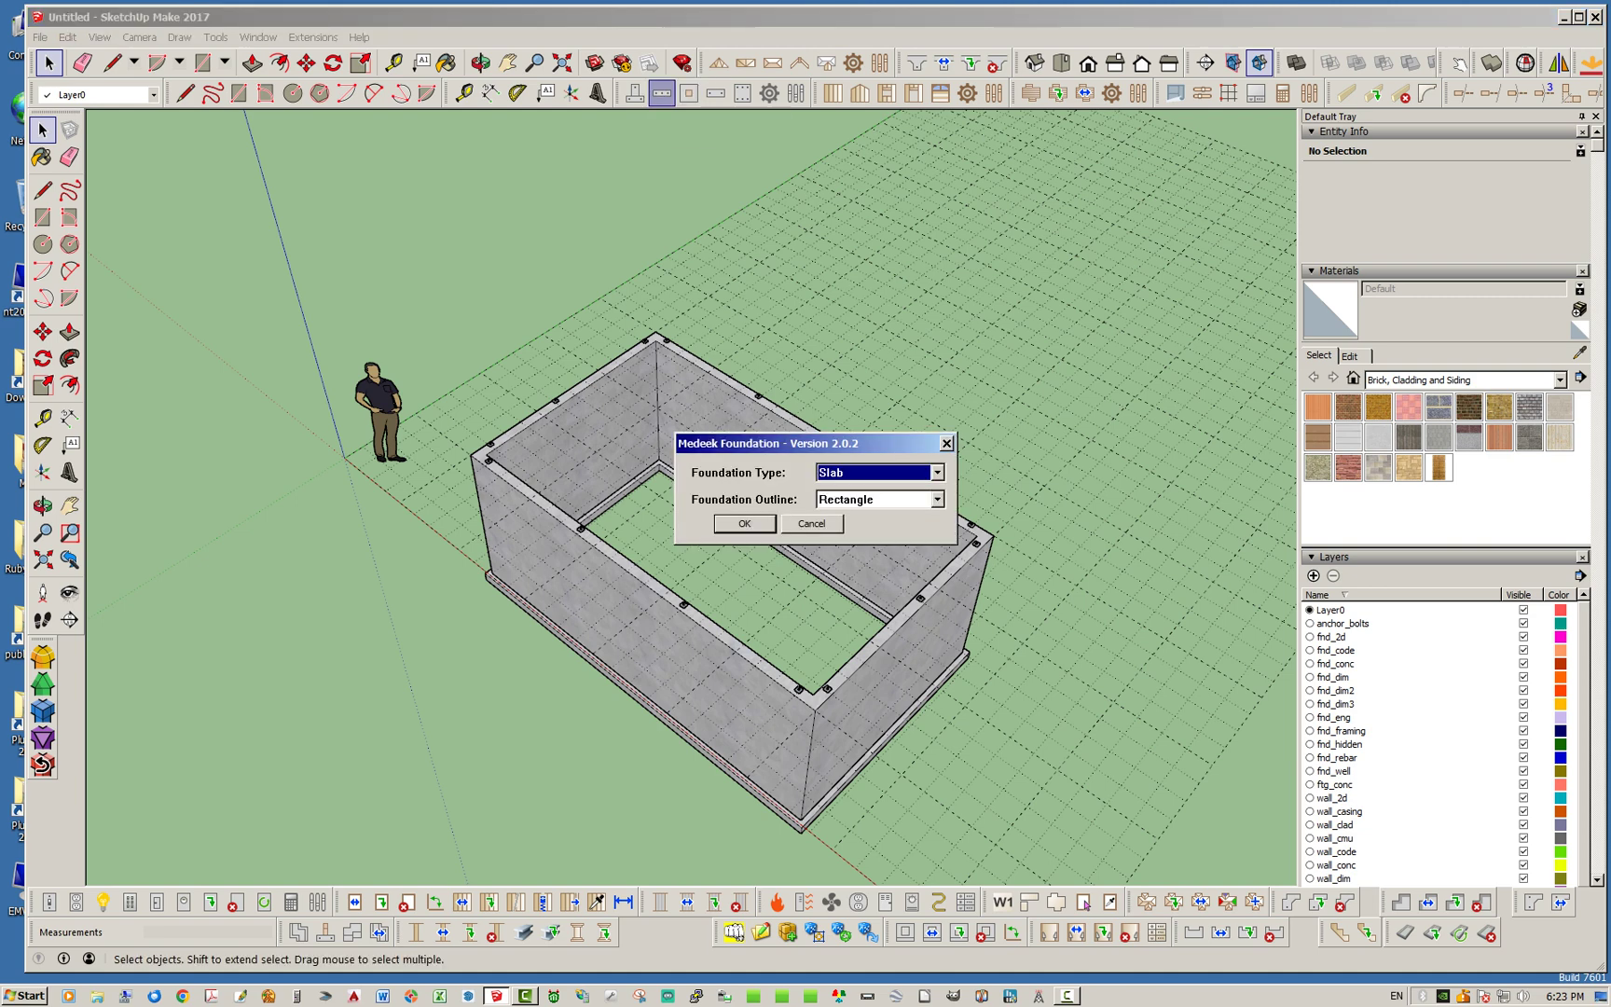
key("Return")
scroll(442, 434, "up", 3)
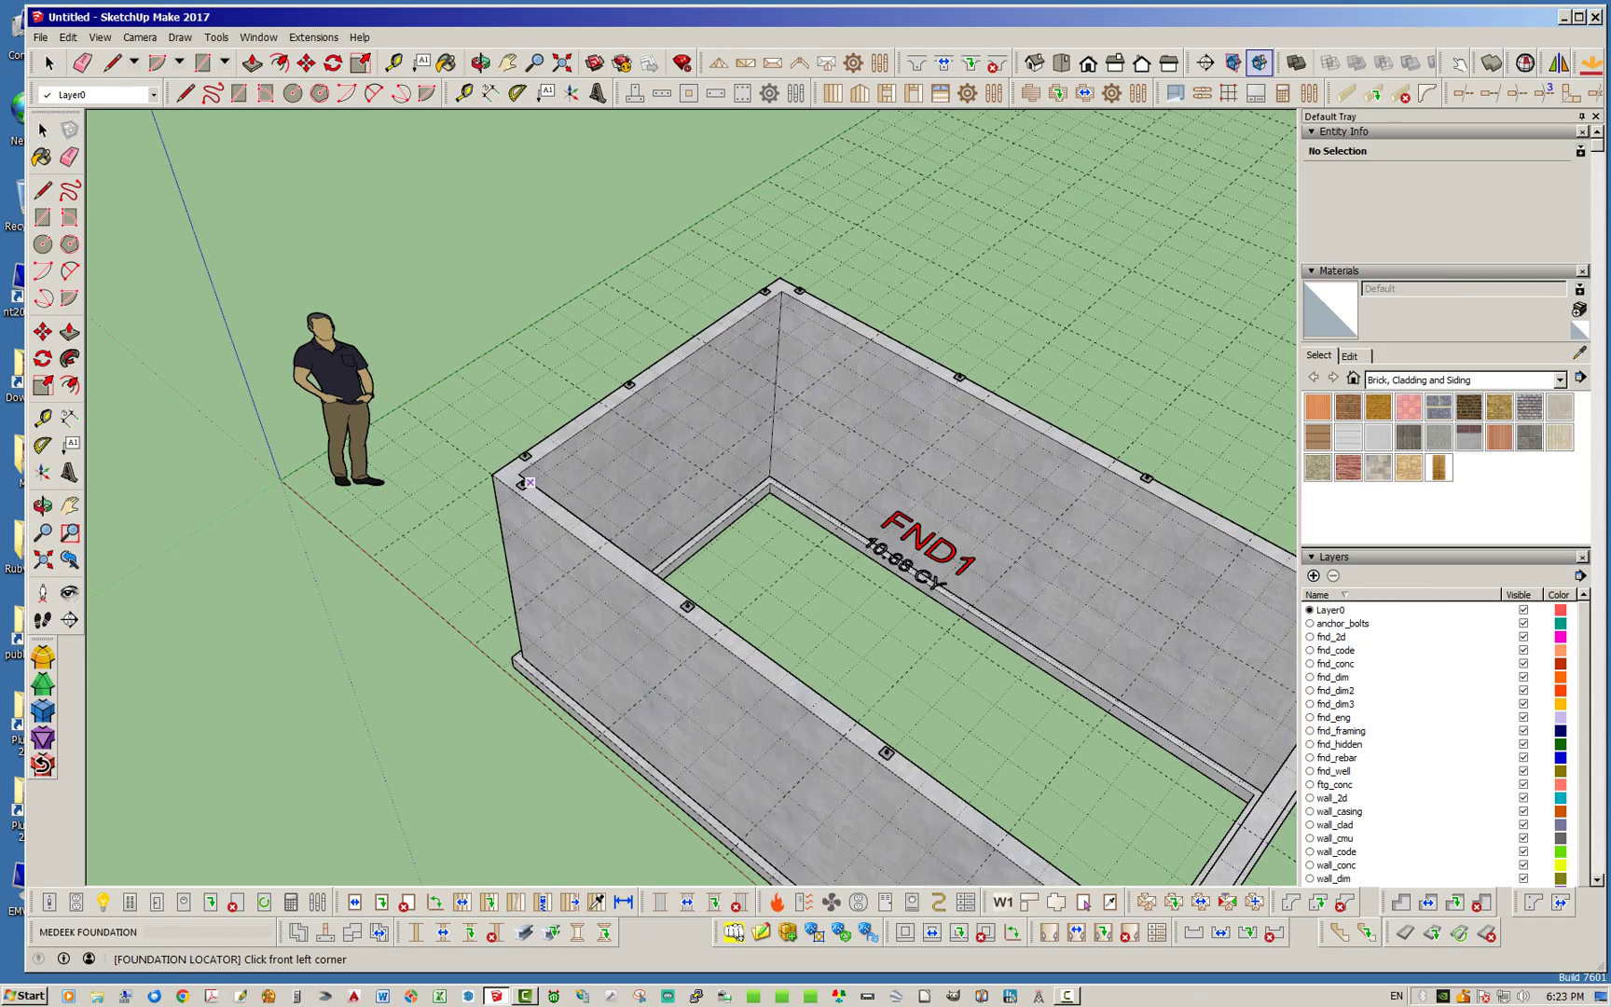
left_click(517, 475)
scroll(241, 345, "down", 3)
scroll(732, 626, "up", 4)
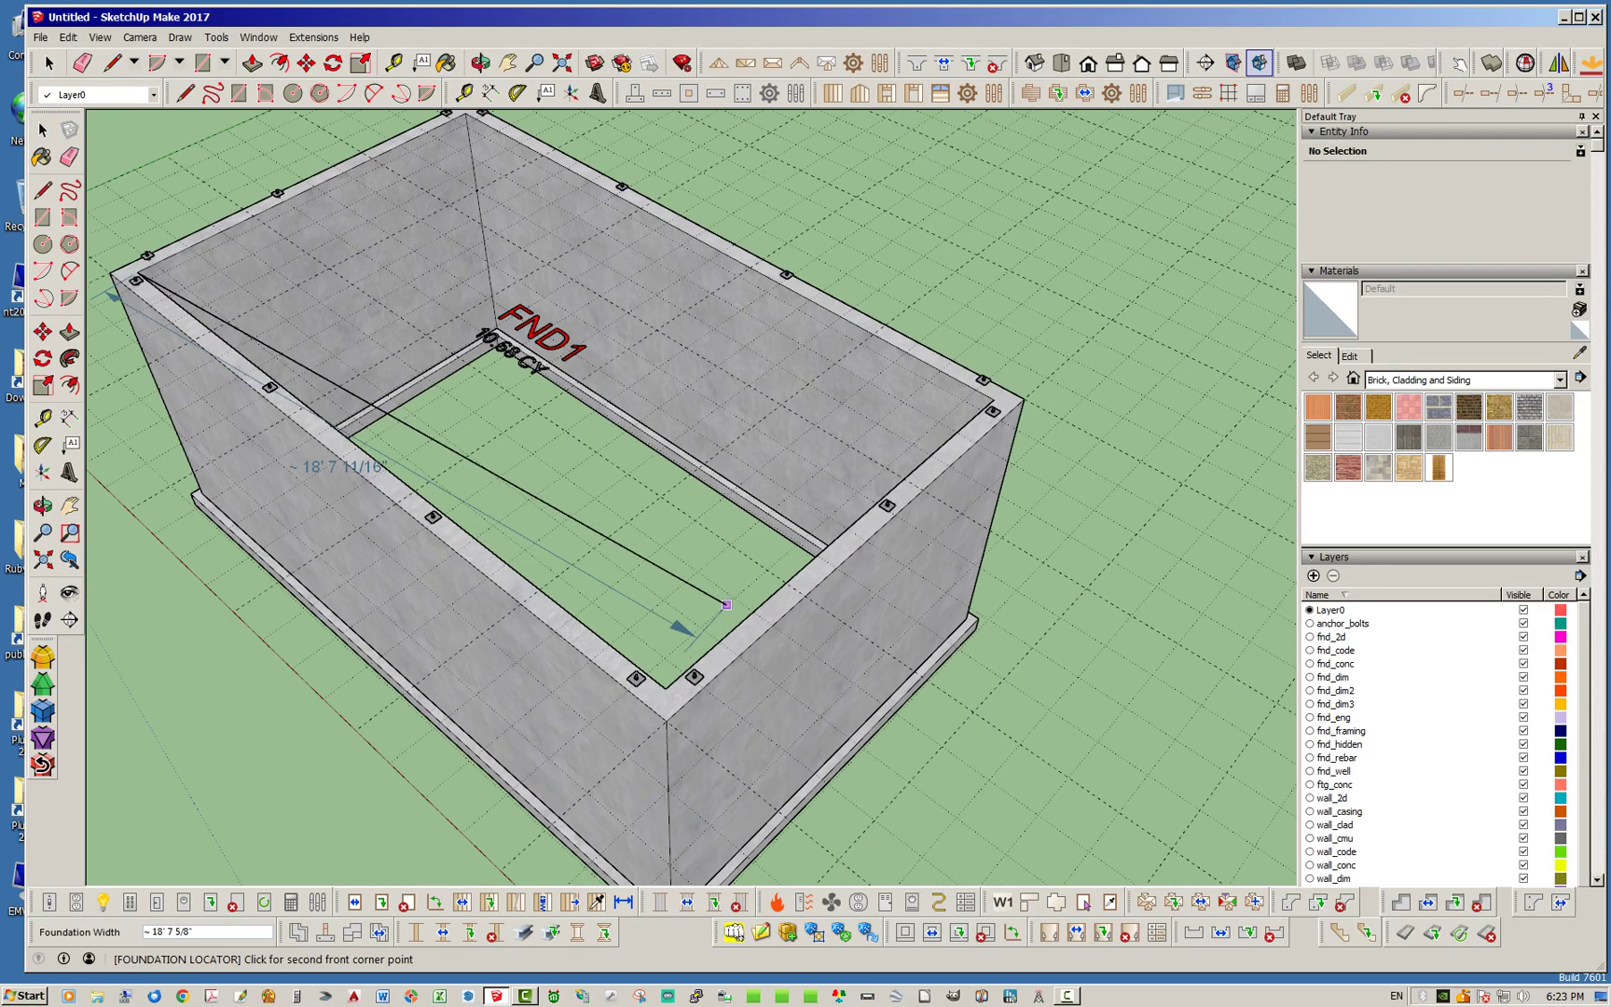
left_click(678, 687)
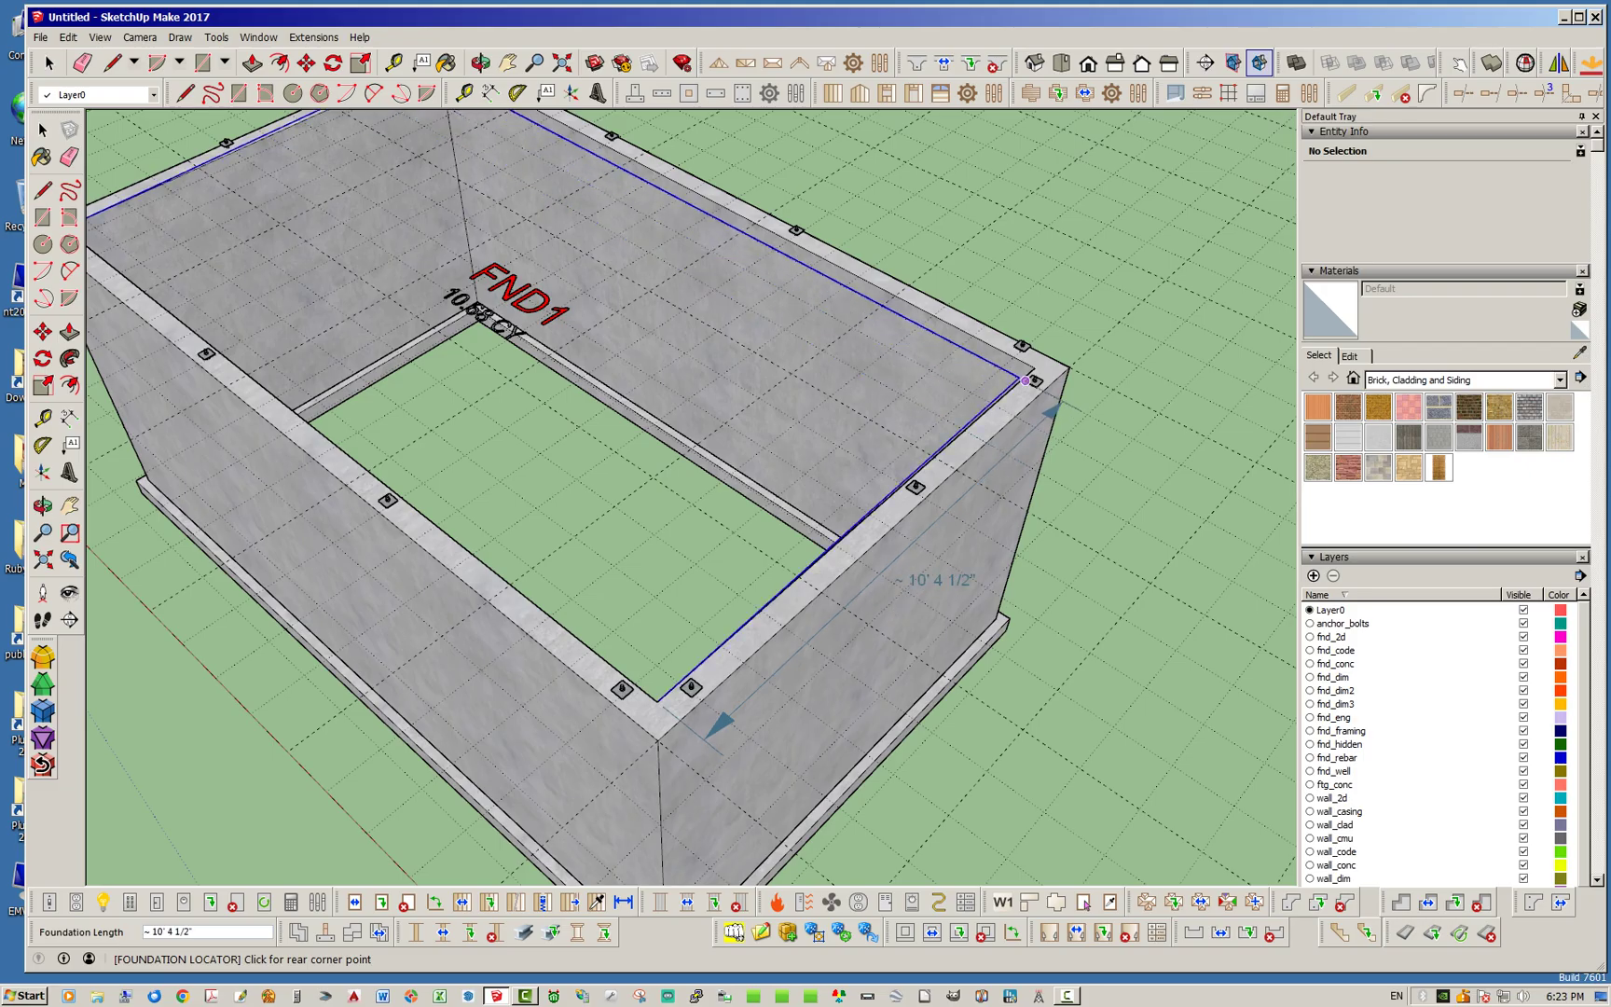
left_click(1034, 367)
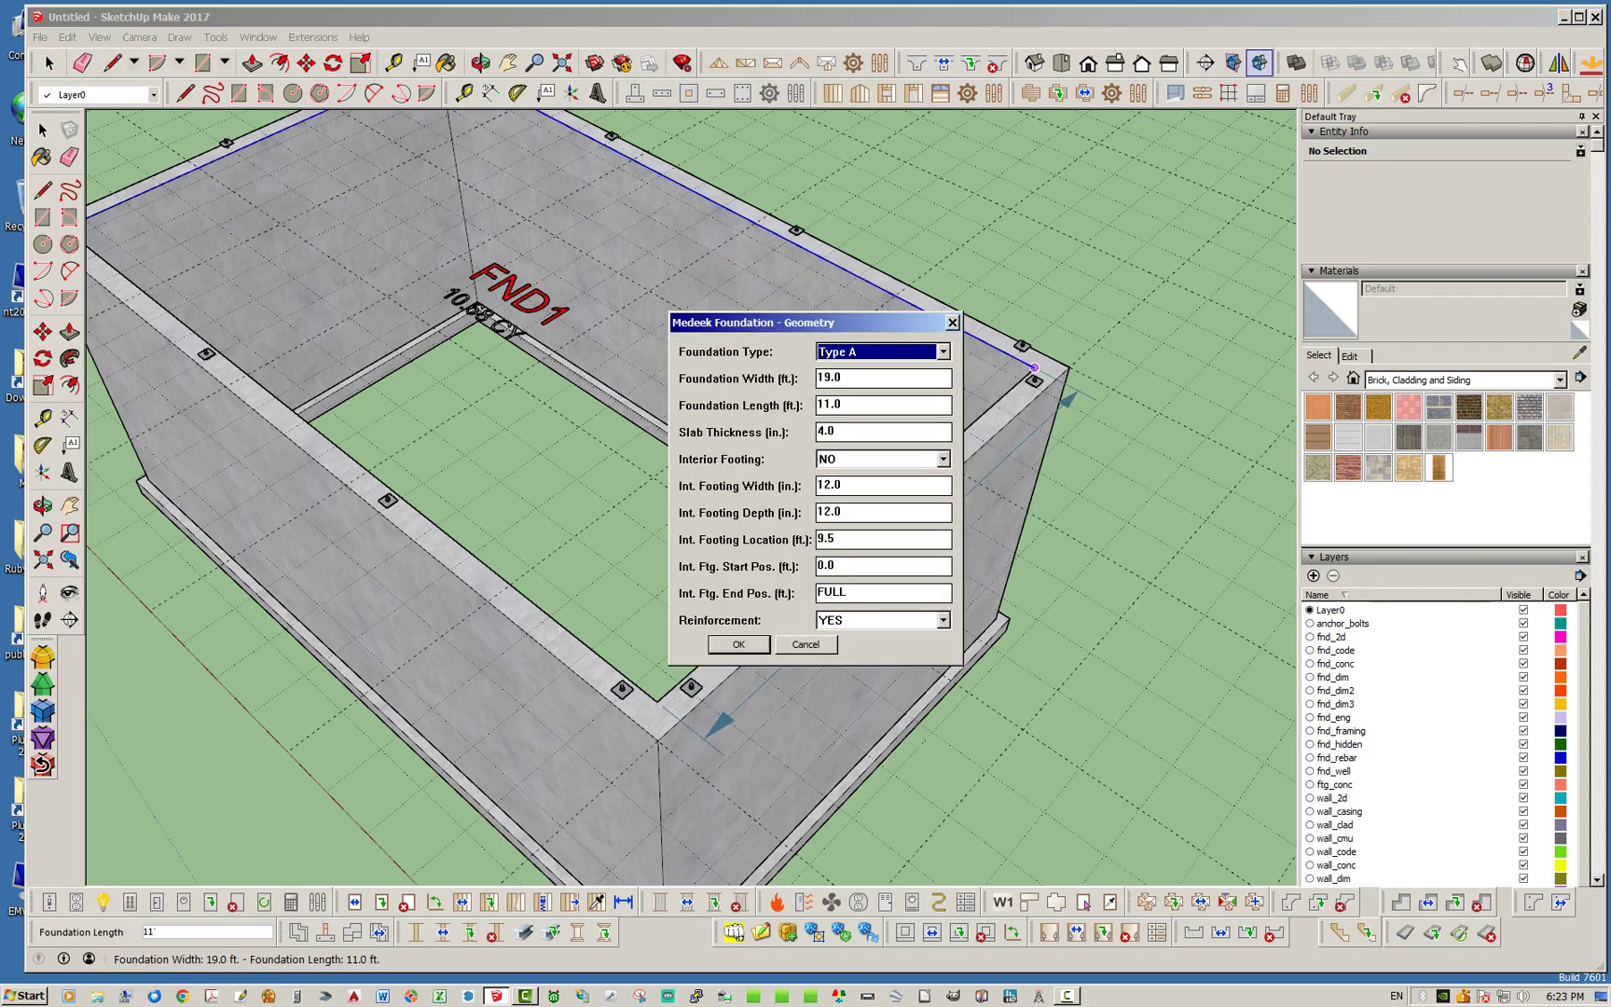
Step: Create the slab as Type A, 4 in. thick, without an interior footing and with slab reinforcement set to NO
key("Return")
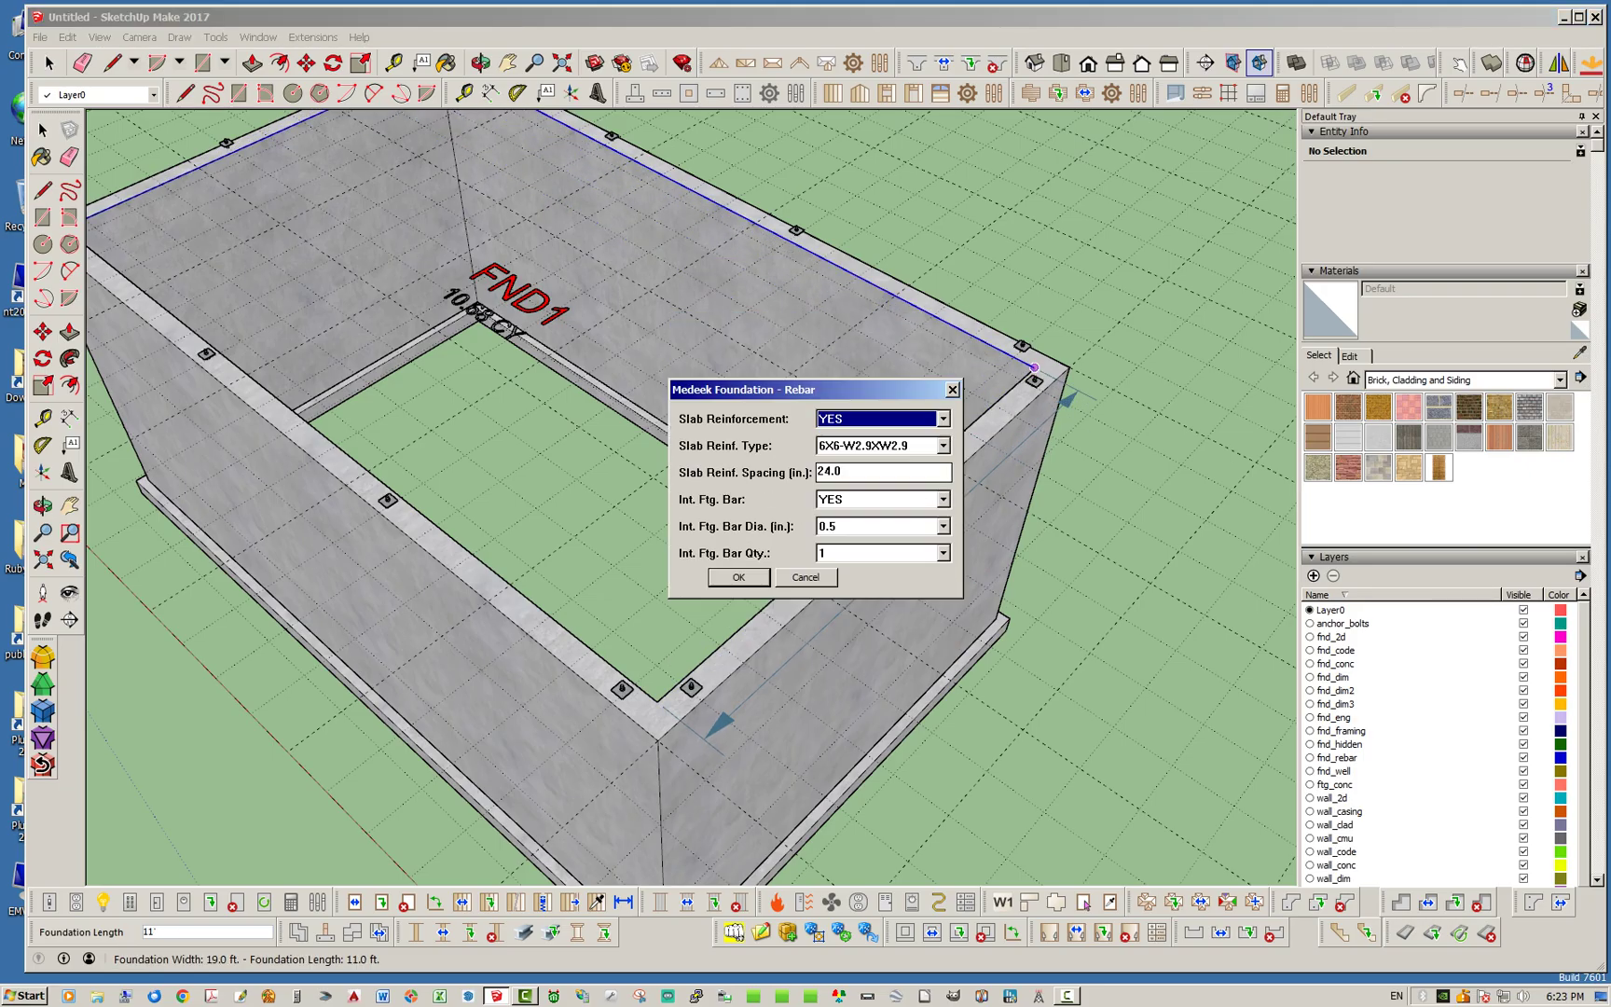
left_click(944, 419)
left_click(895, 449)
key("Return")
middle_click_drag(778, 476, 826, 367)
scroll(825, 367, "down", 4)
middle_click_drag(793, 550, 784, 214)
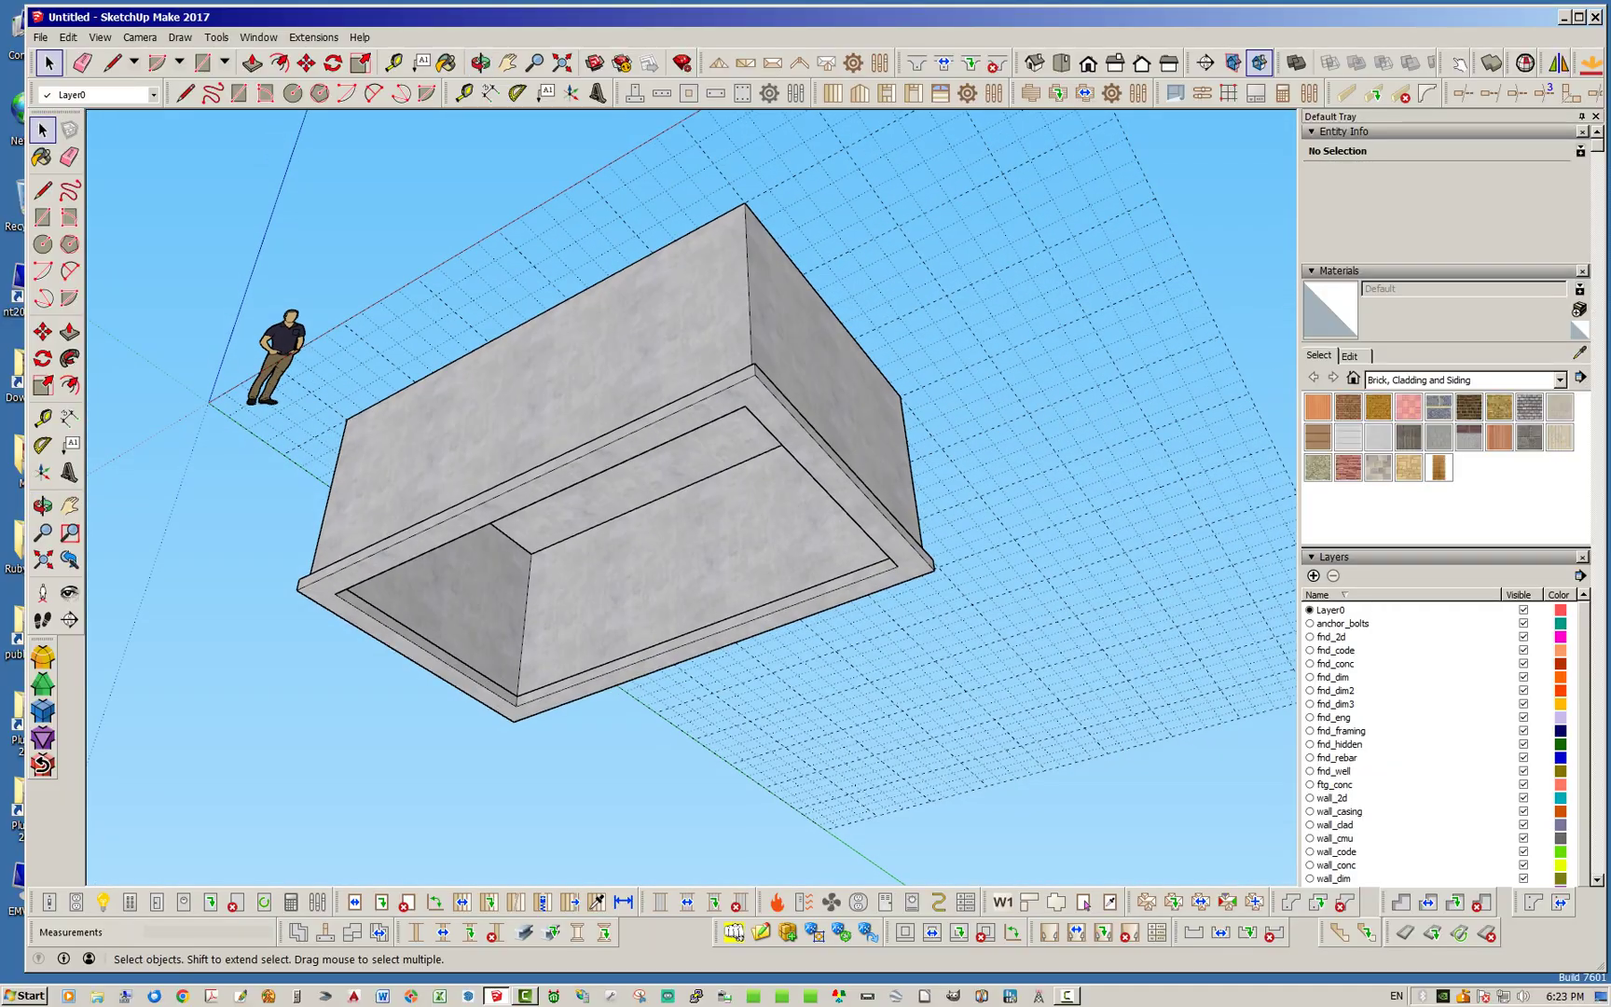
middle_click_drag(783, 242, 794, 533)
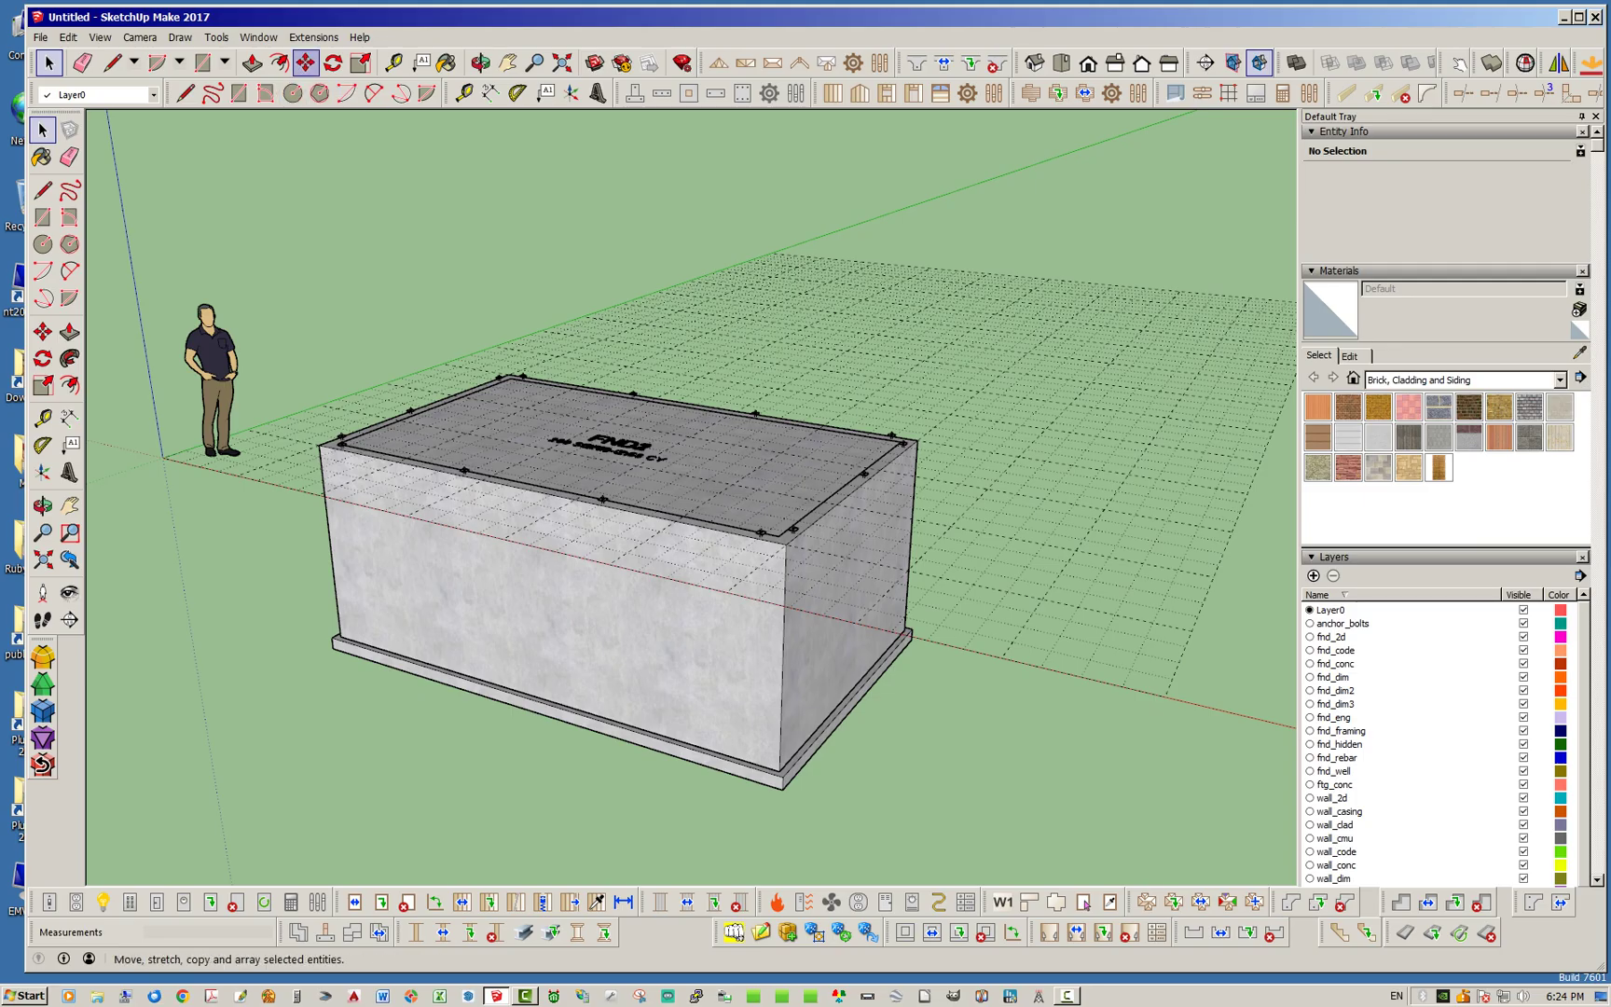
Step: Move the slab down from the top of the stemwall by its front corner, snapping it to the underside of the footing
left_click(306, 62)
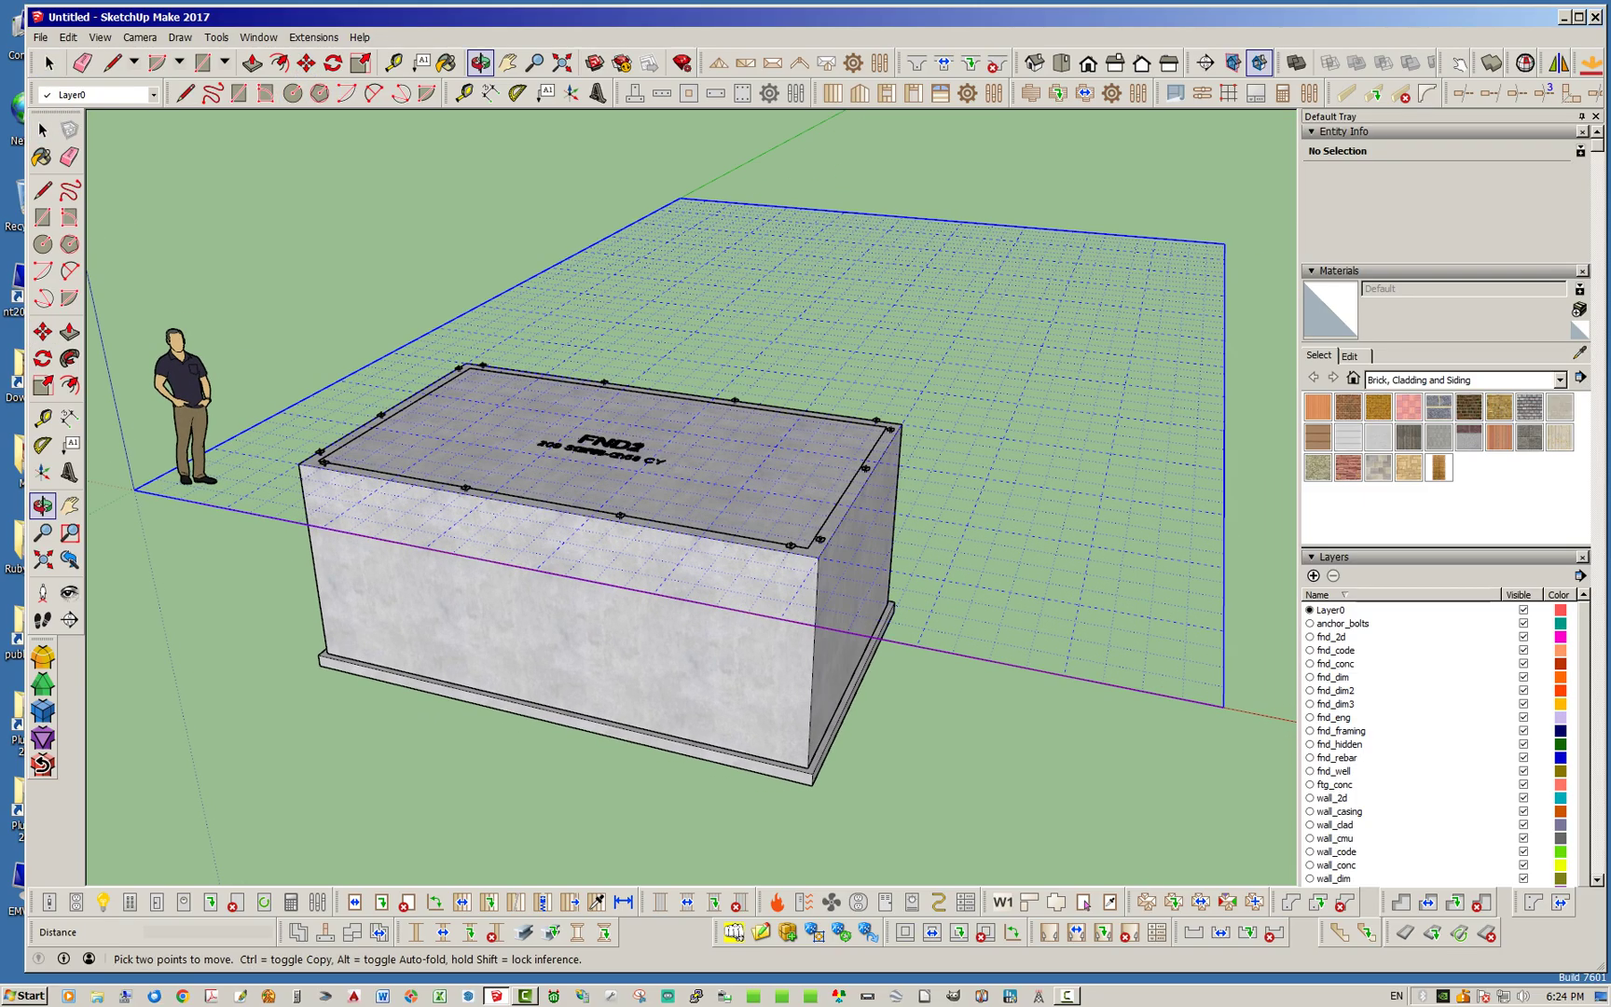
scroll(802, 565, "up", 6)
left_click(793, 559)
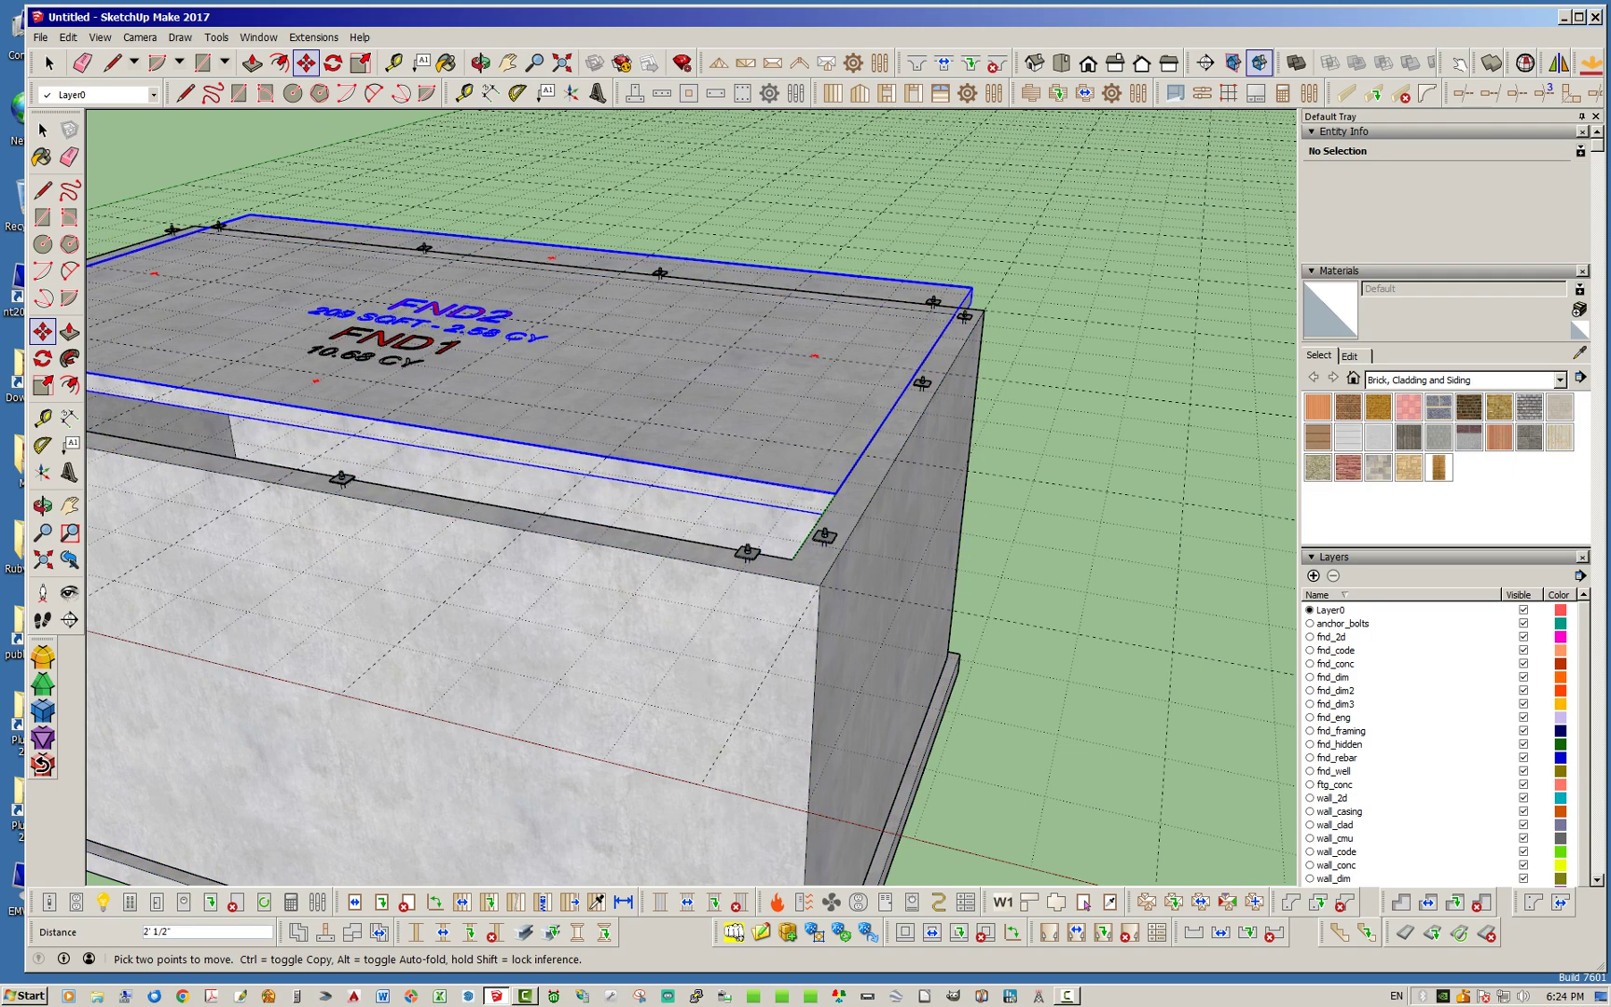
middle_click_drag(796, 593, 867, 318)
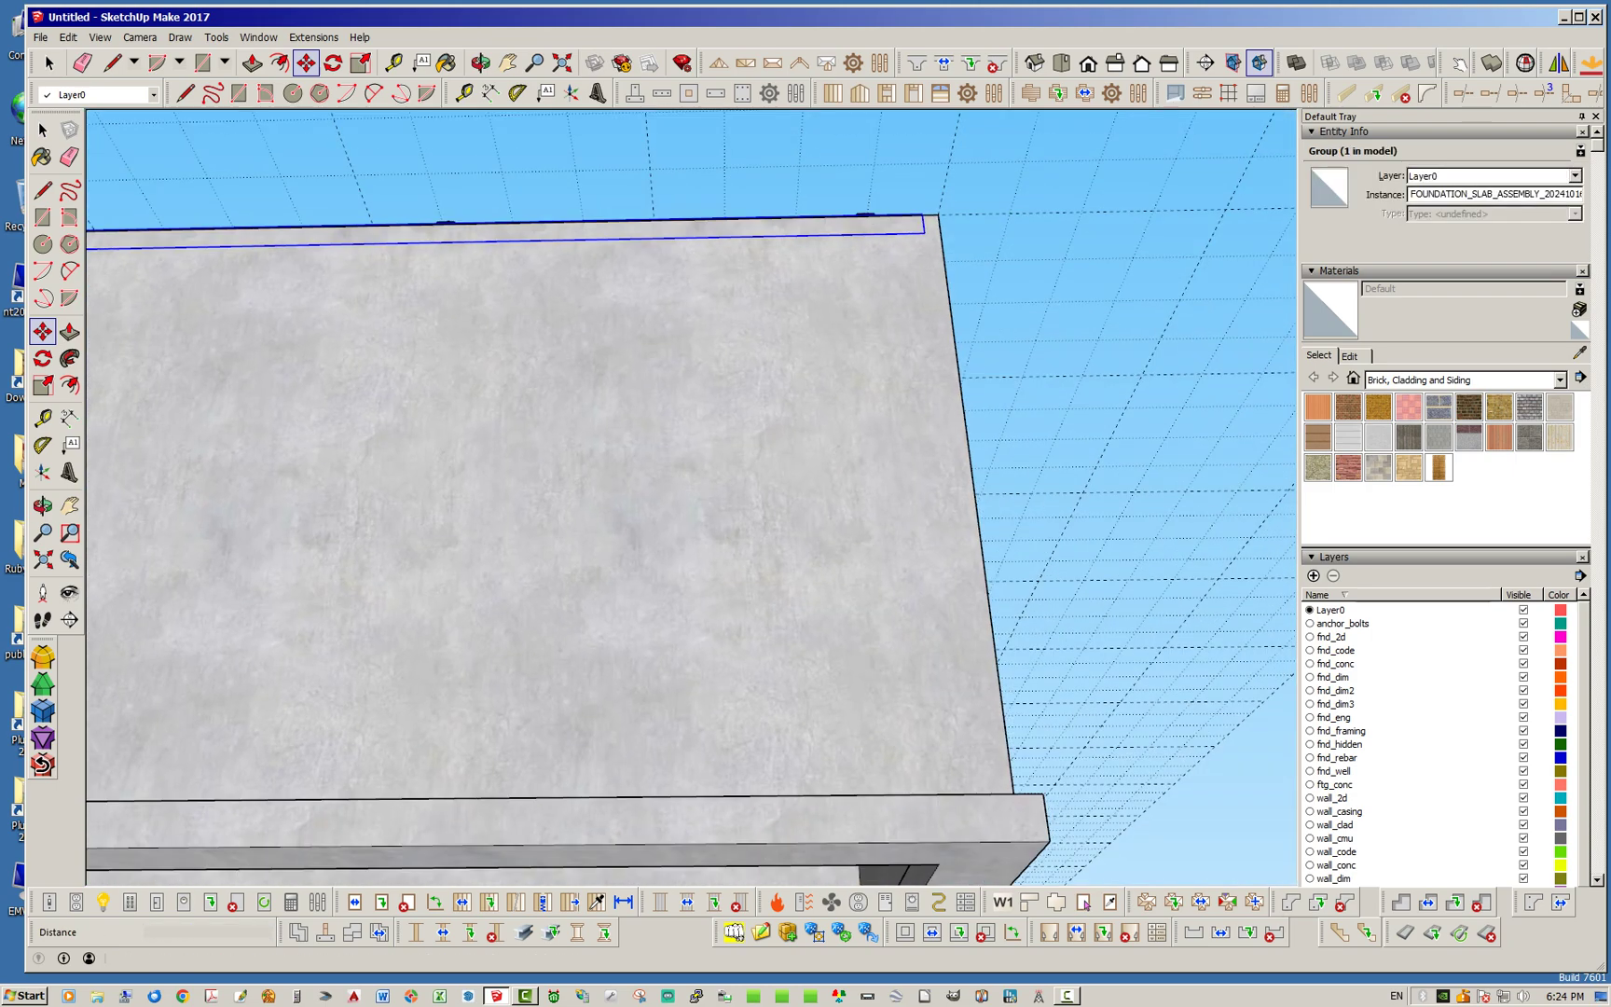
scroll(941, 715, "up", 4)
middle_click_drag(941, 714, 1007, 634)
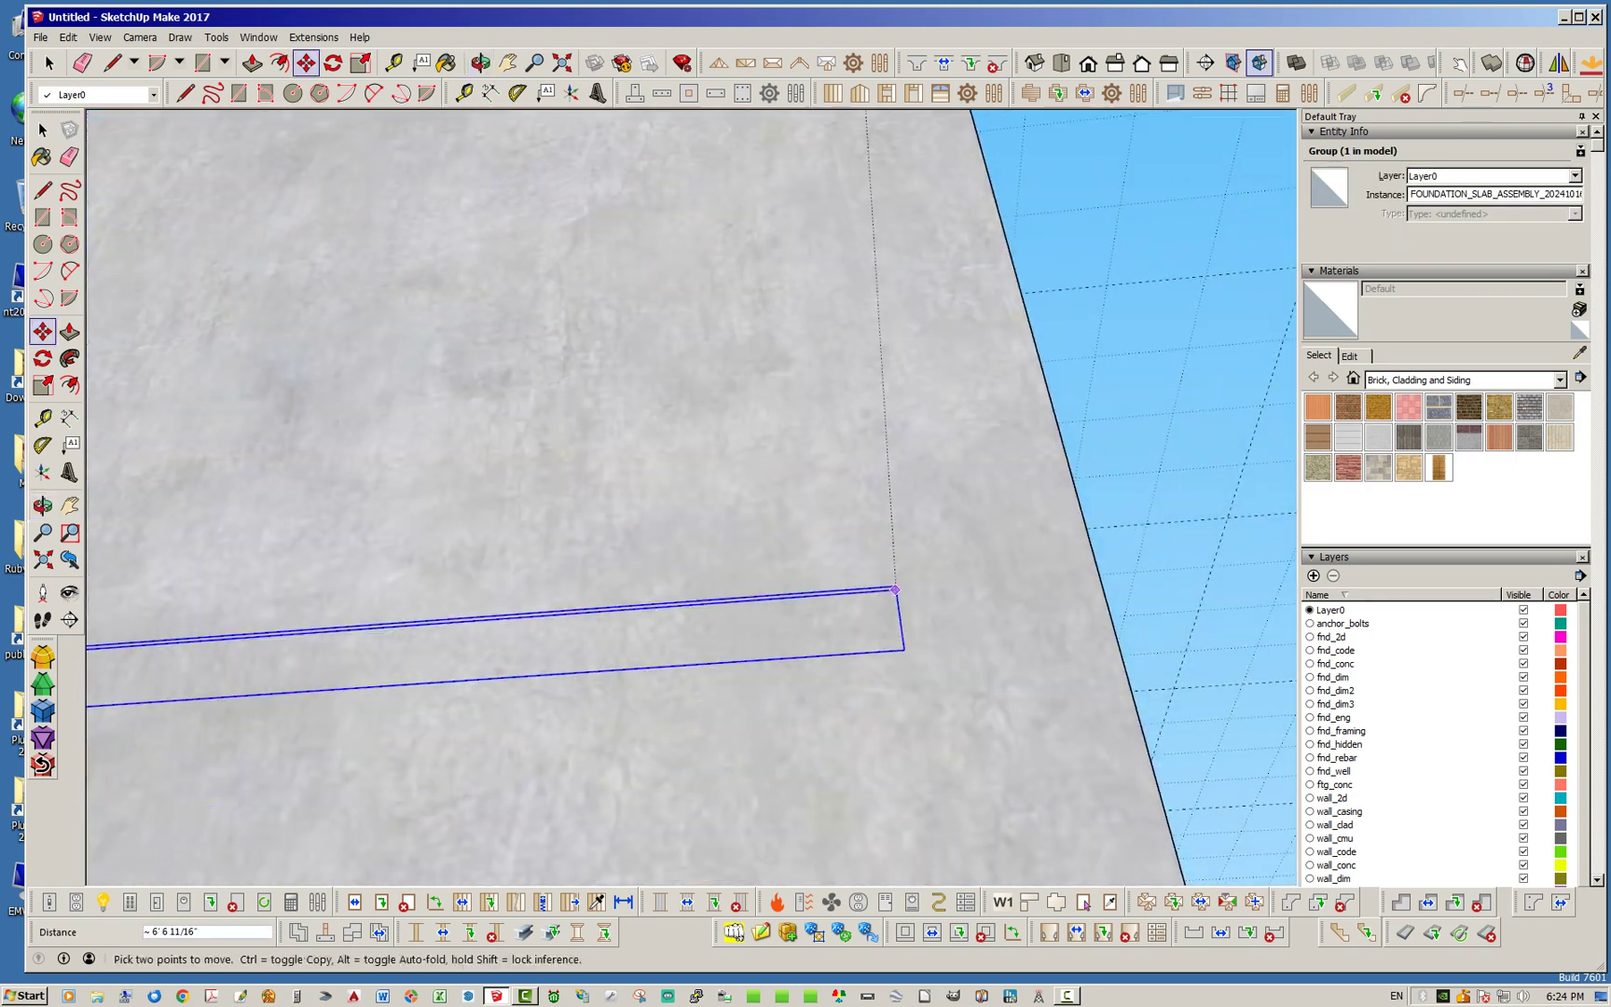
scroll(914, 377, "down", 6)
middle_click_drag(928, 536, 1011, 419)
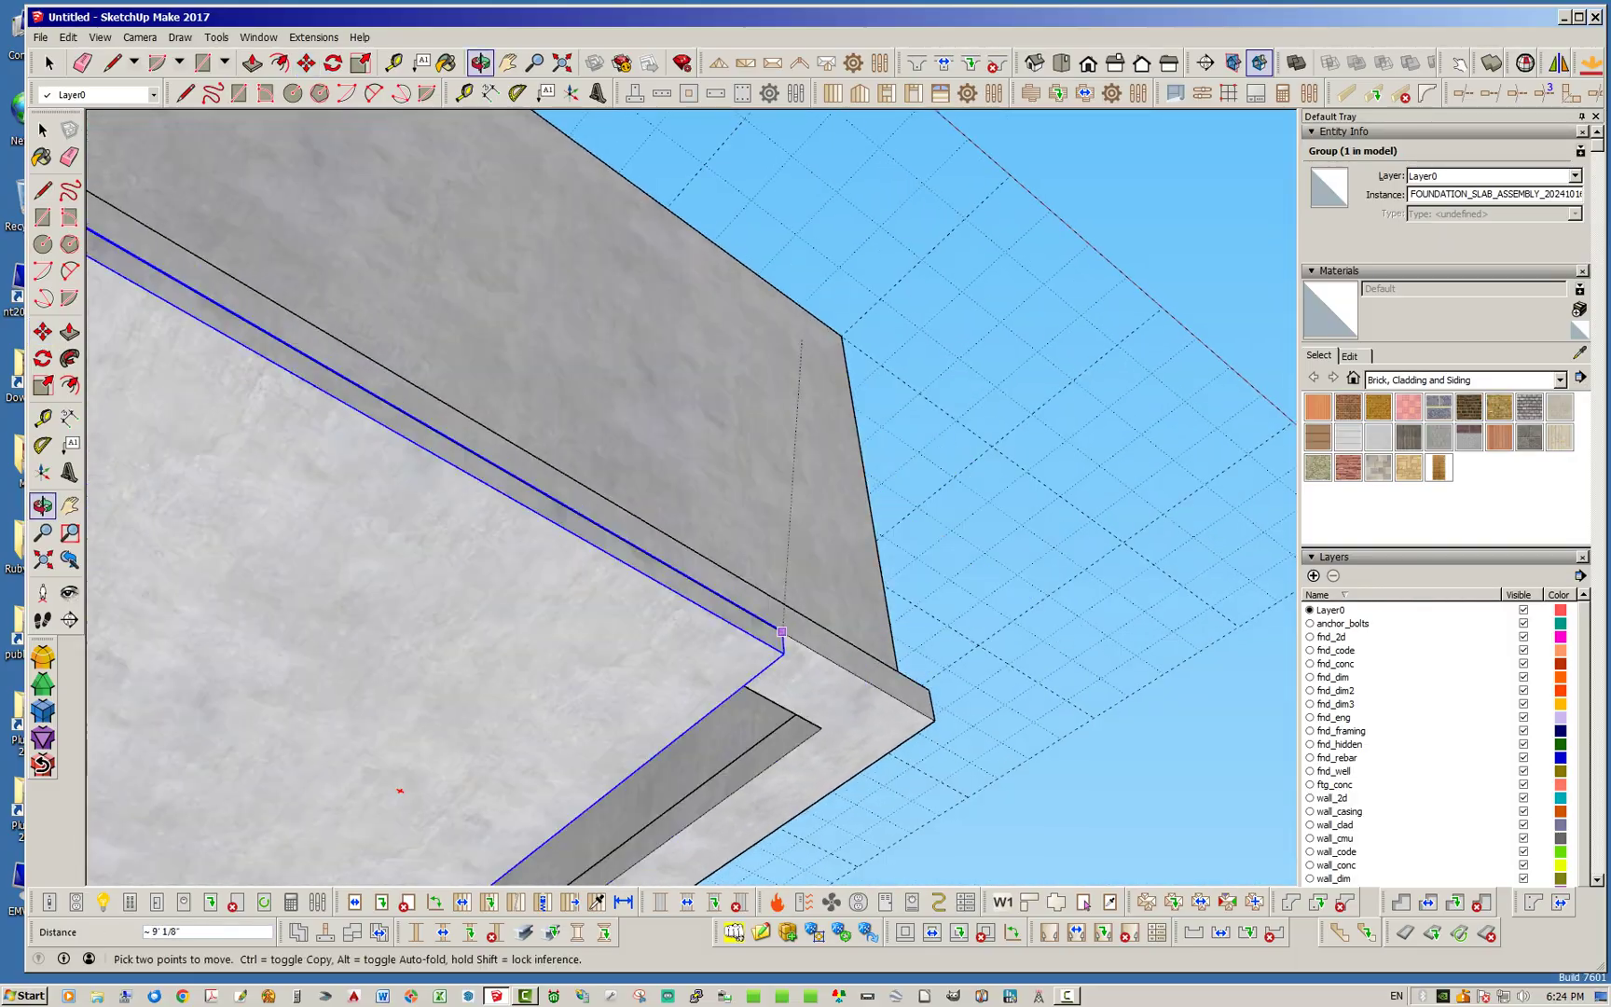
scroll(806, 700, "up", 5)
middle_click_drag(806, 718, 802, 569)
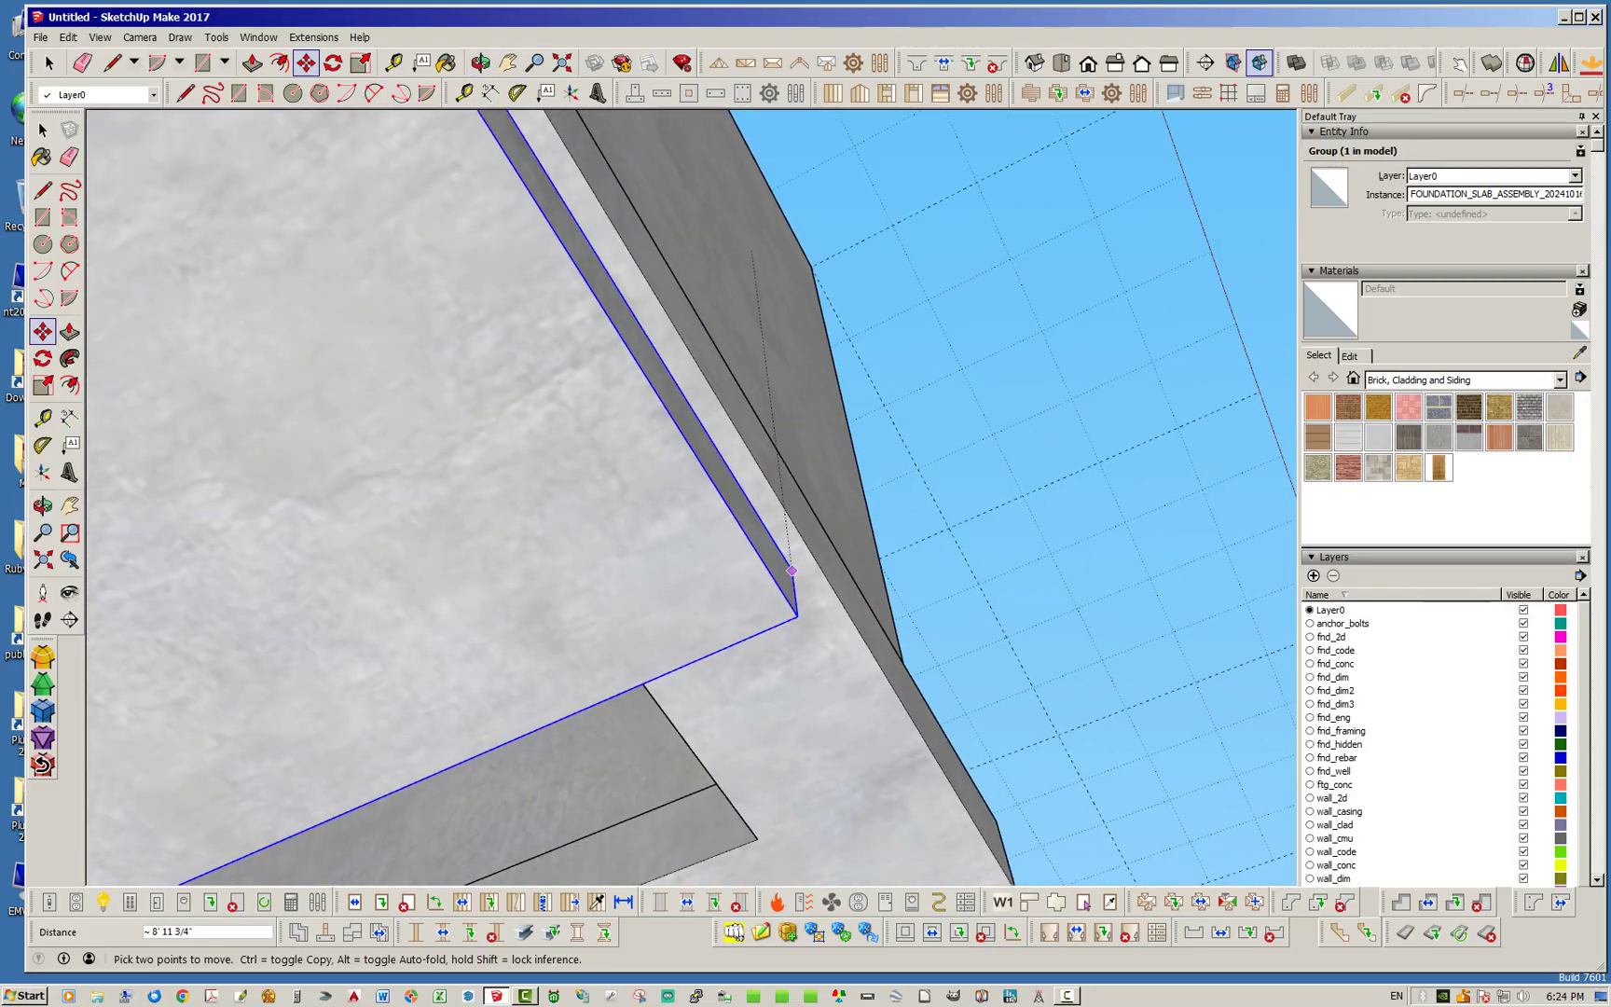
middle_click_drag(681, 602, 900, 692)
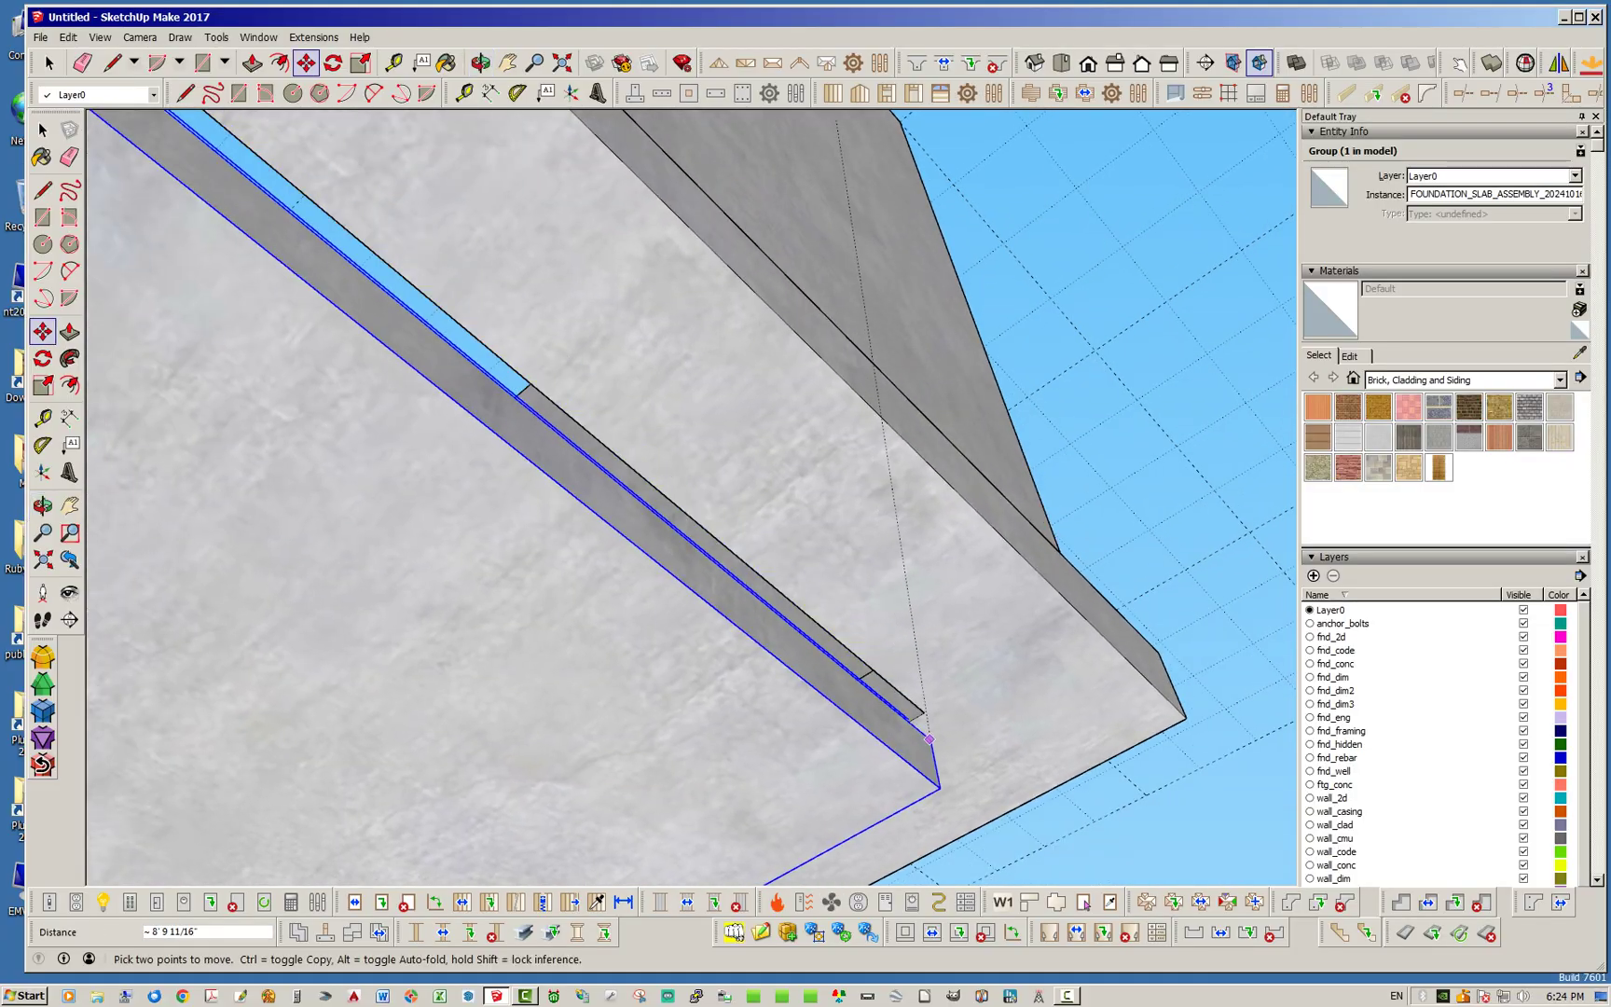
left_click(923, 713)
key("space")
left_click(1156, 811)
Step: Examine the slab's height relative to the footing from the front and from below
middle_click_drag(969, 560, 895, 709)
middle_click_drag(839, 578, 793, 672)
scroll(756, 662, "down", 2)
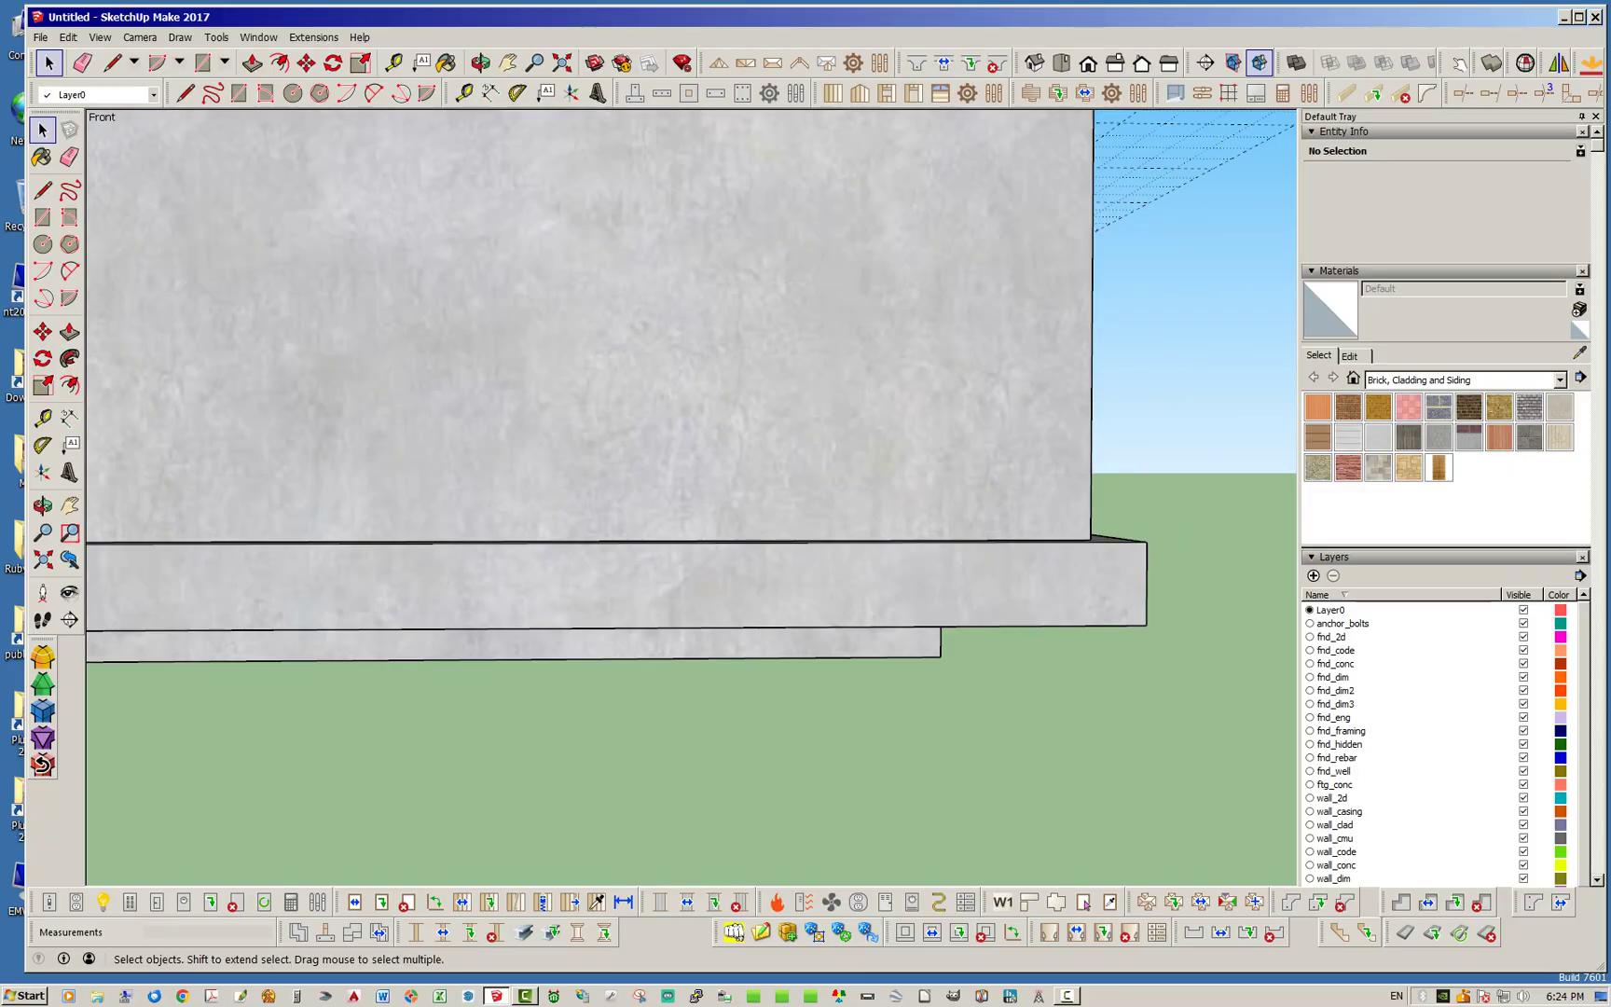
middle_click_drag(690, 559, 788, 373)
middle_click_drag(1100, 456, 983, 611)
scroll(1040, 512, "down", 6)
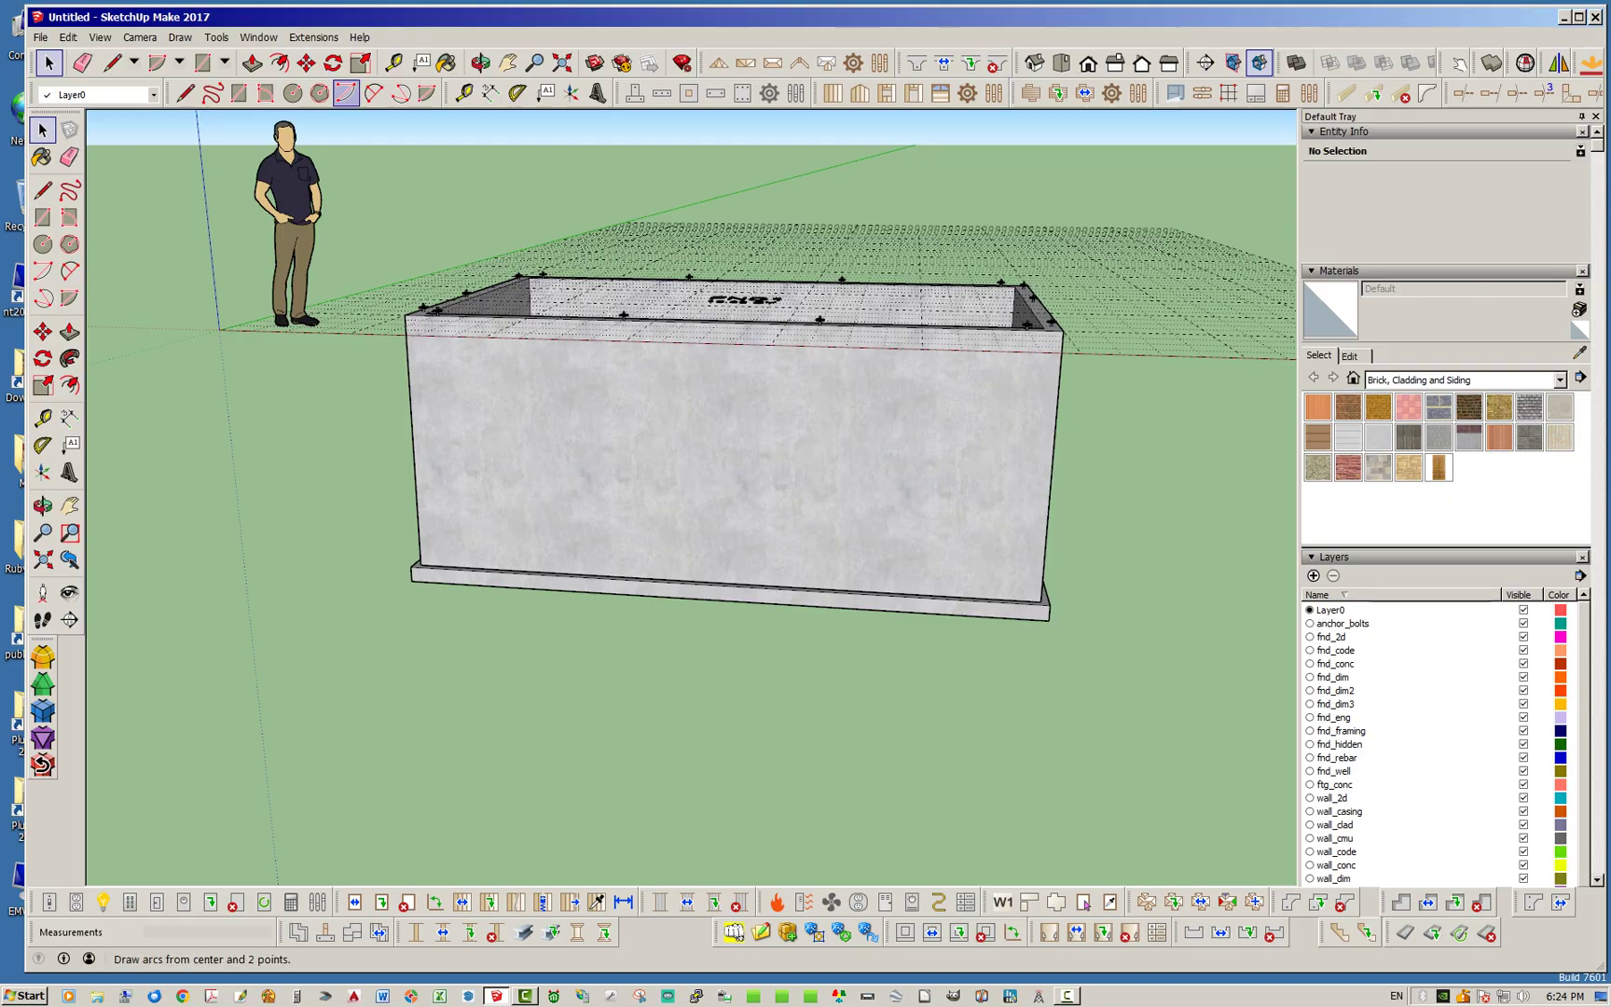
left_click(306, 62)
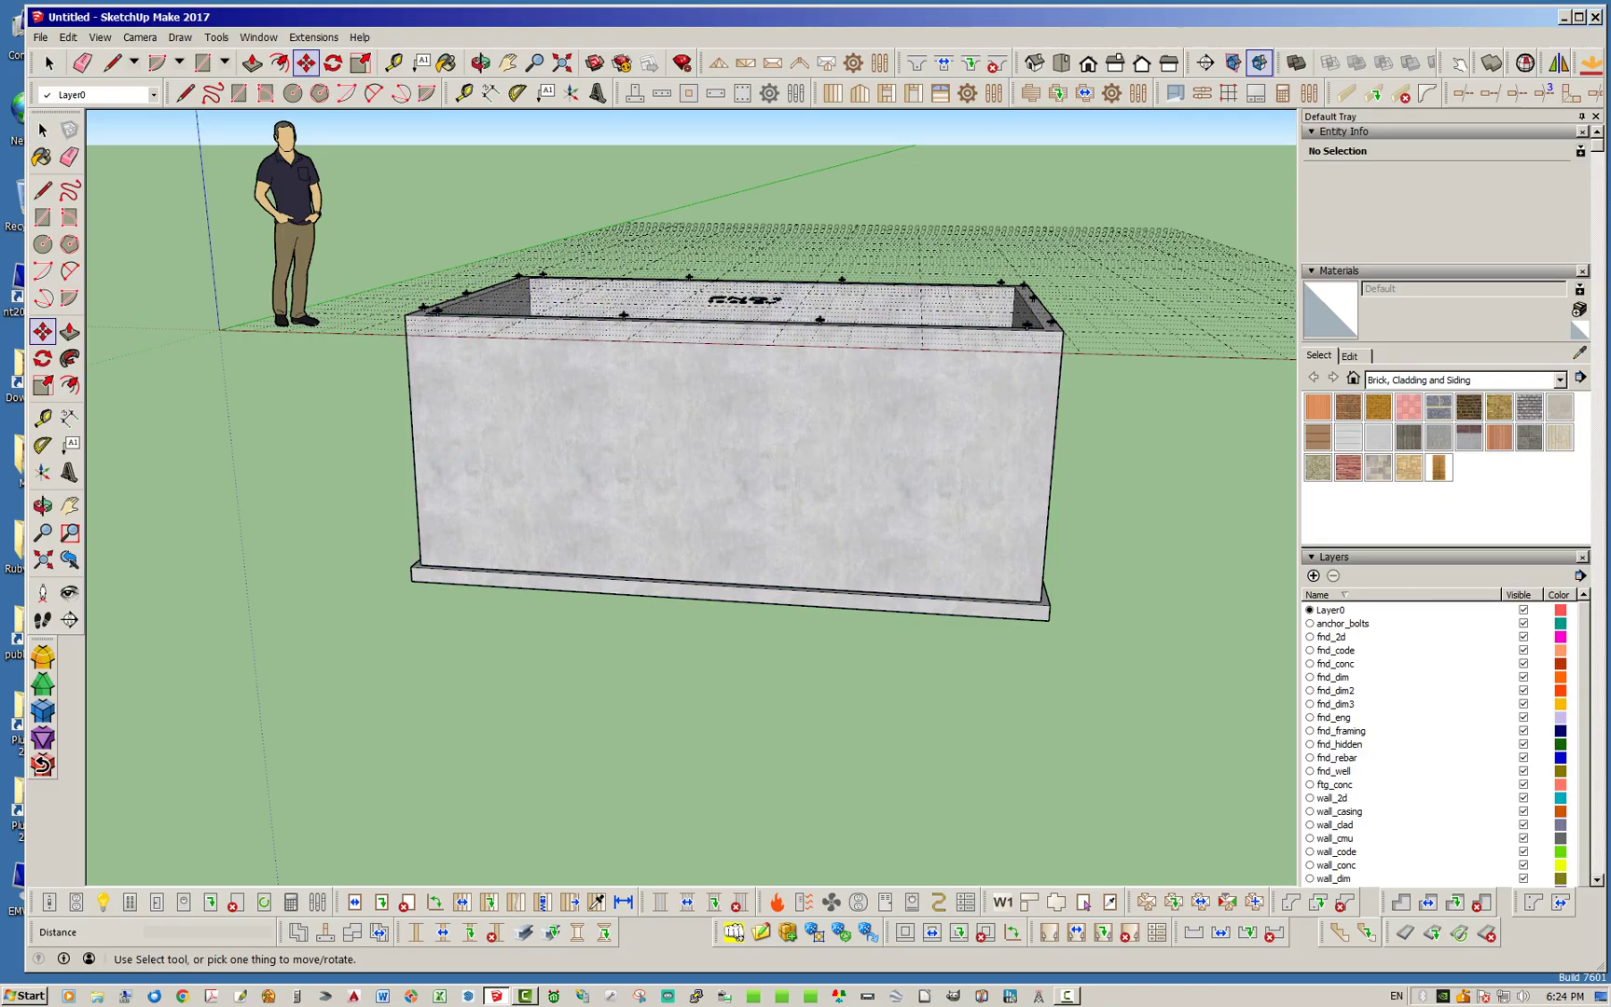
middle_click_drag(877, 322, 718, 438)
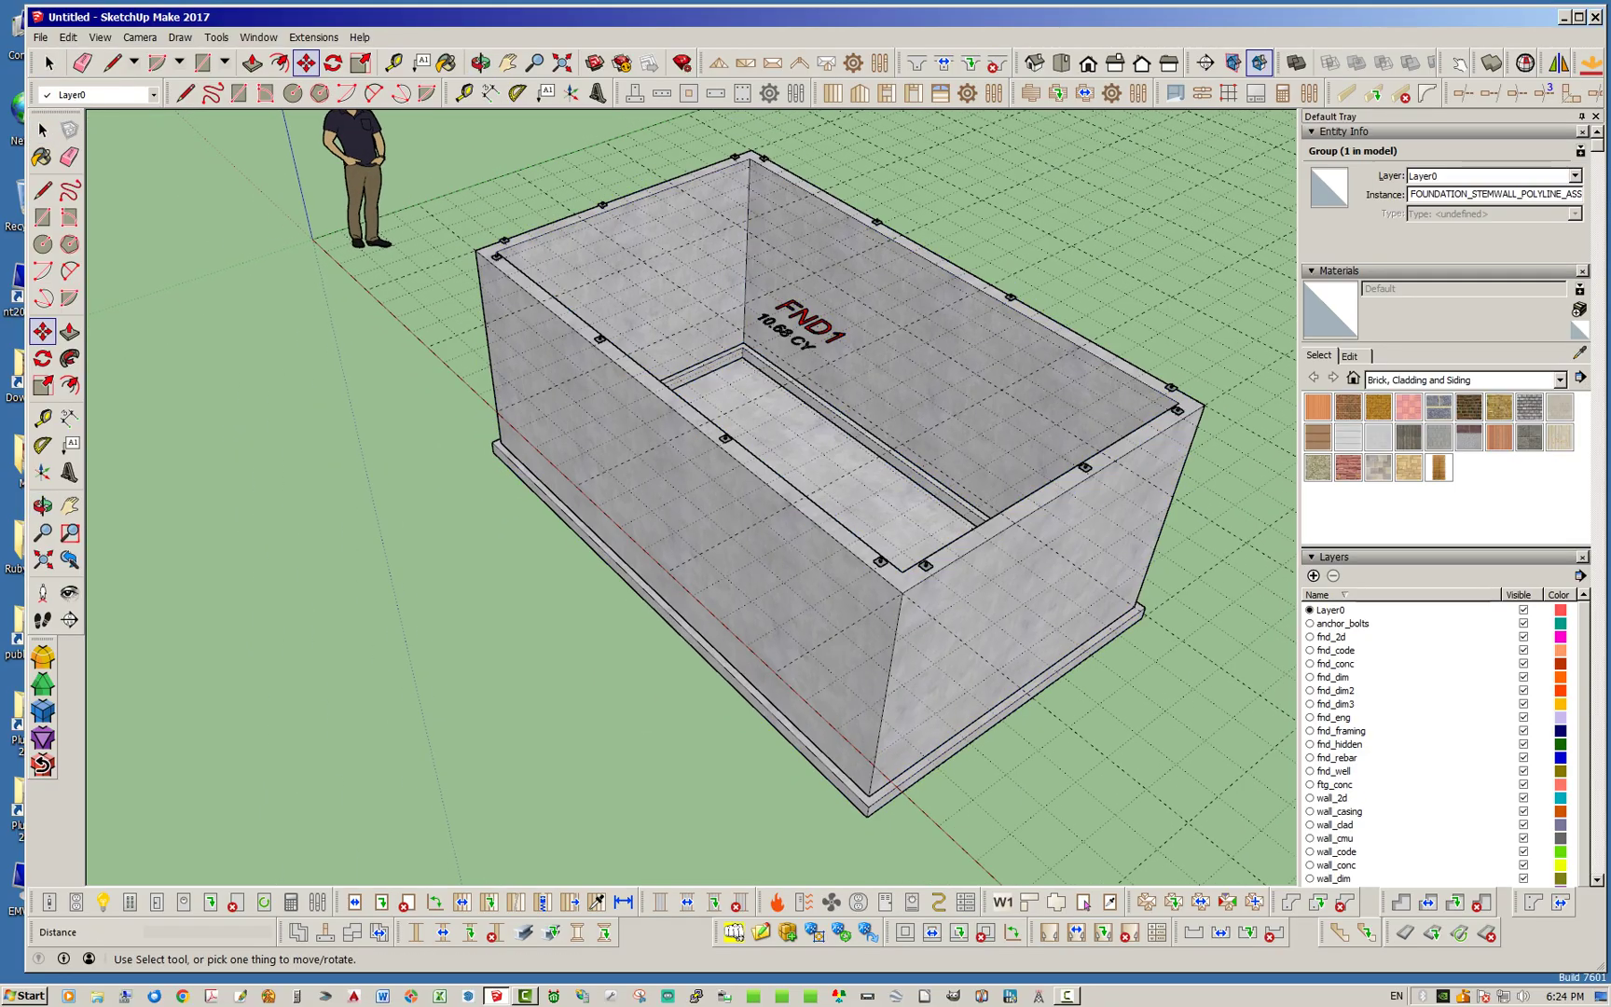
key("space")
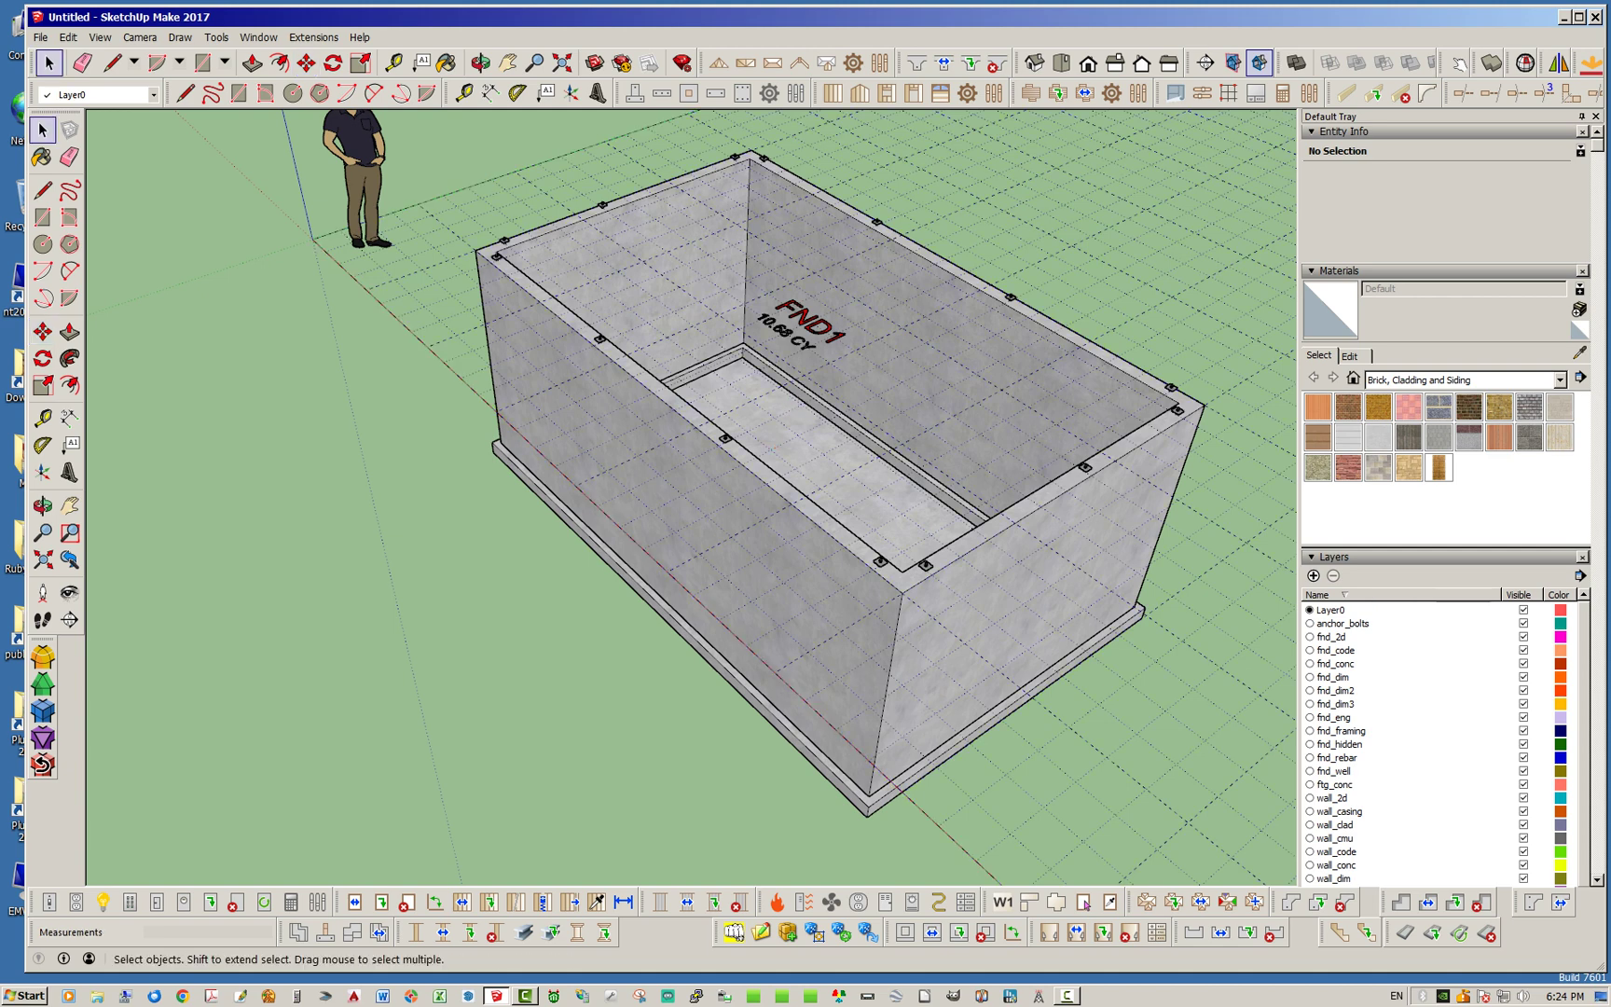
left_click(252, 62)
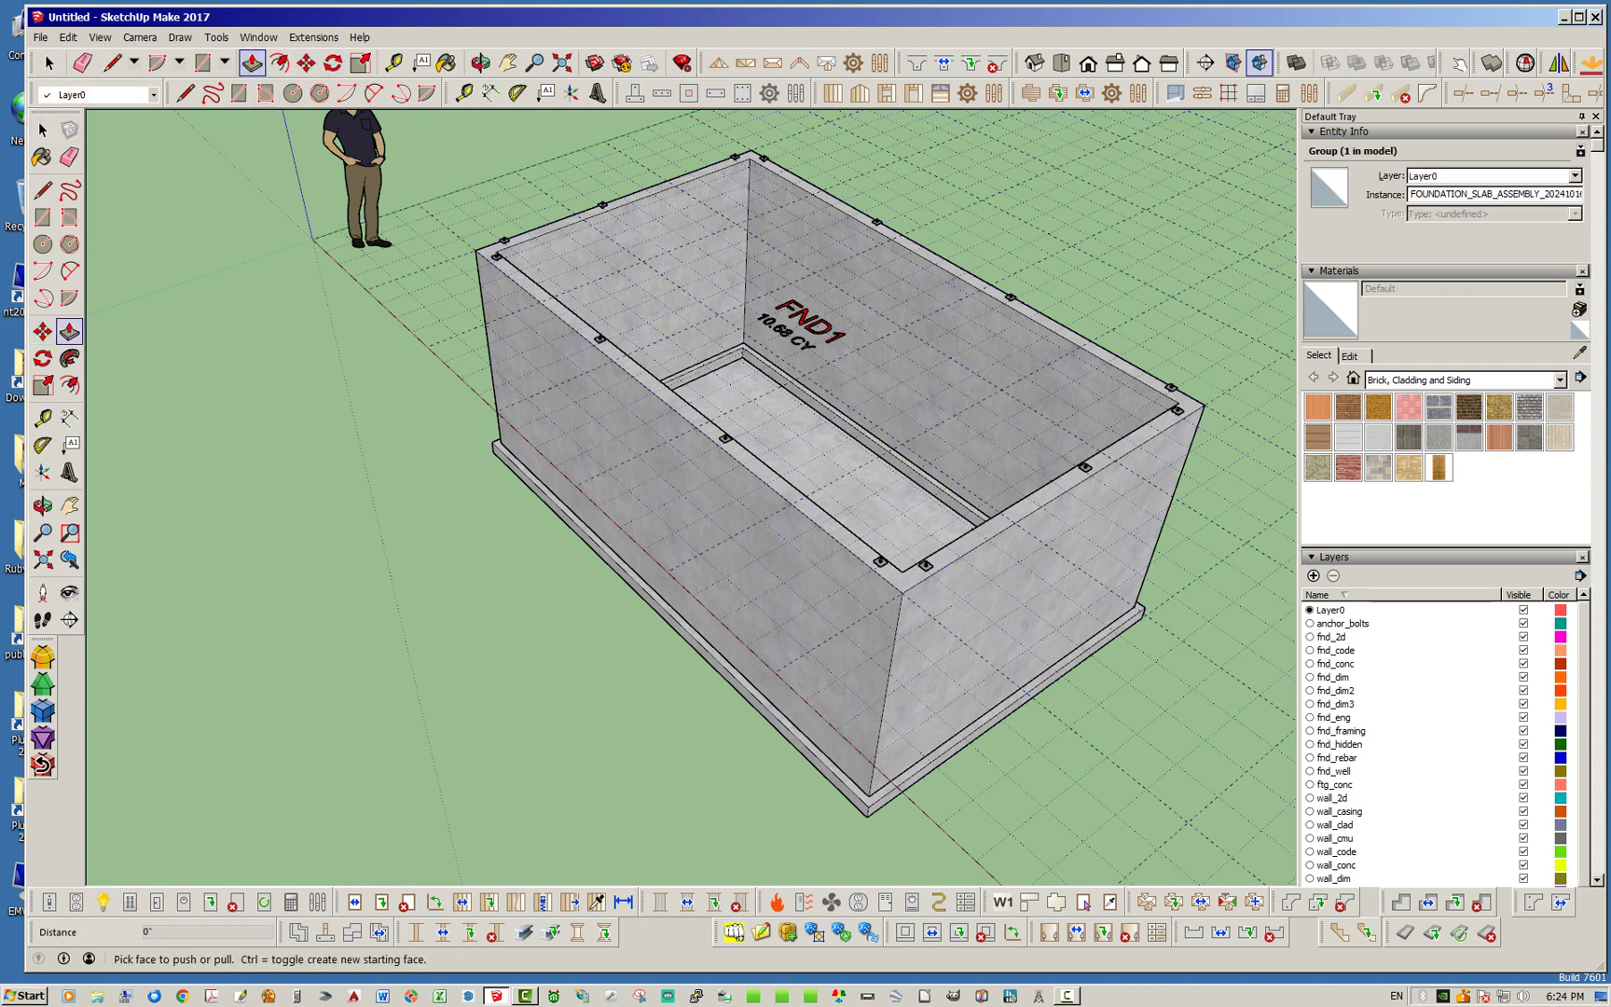
left_click(306, 63)
key("m")
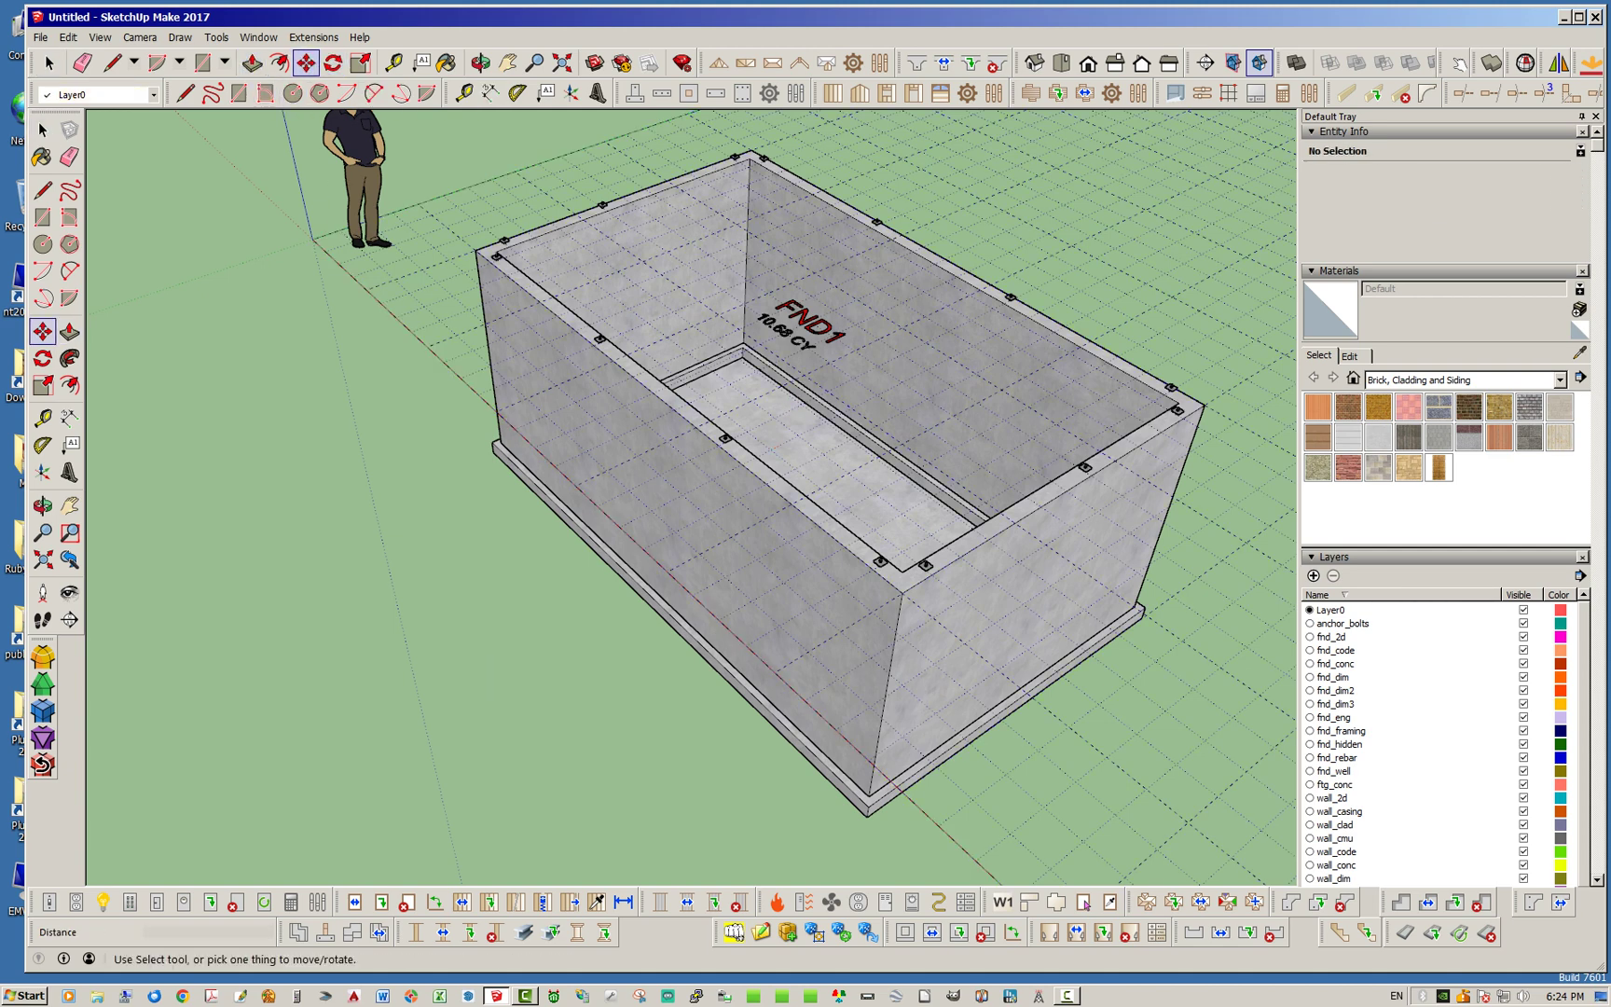
key("space")
Step: Move the slab straight up along the blue axis by 10 in. from its position at the footing's underside
left_click(825, 448)
middle_click_drag(825, 447, 788, 457)
left_click(306, 63)
left_click(371, 725)
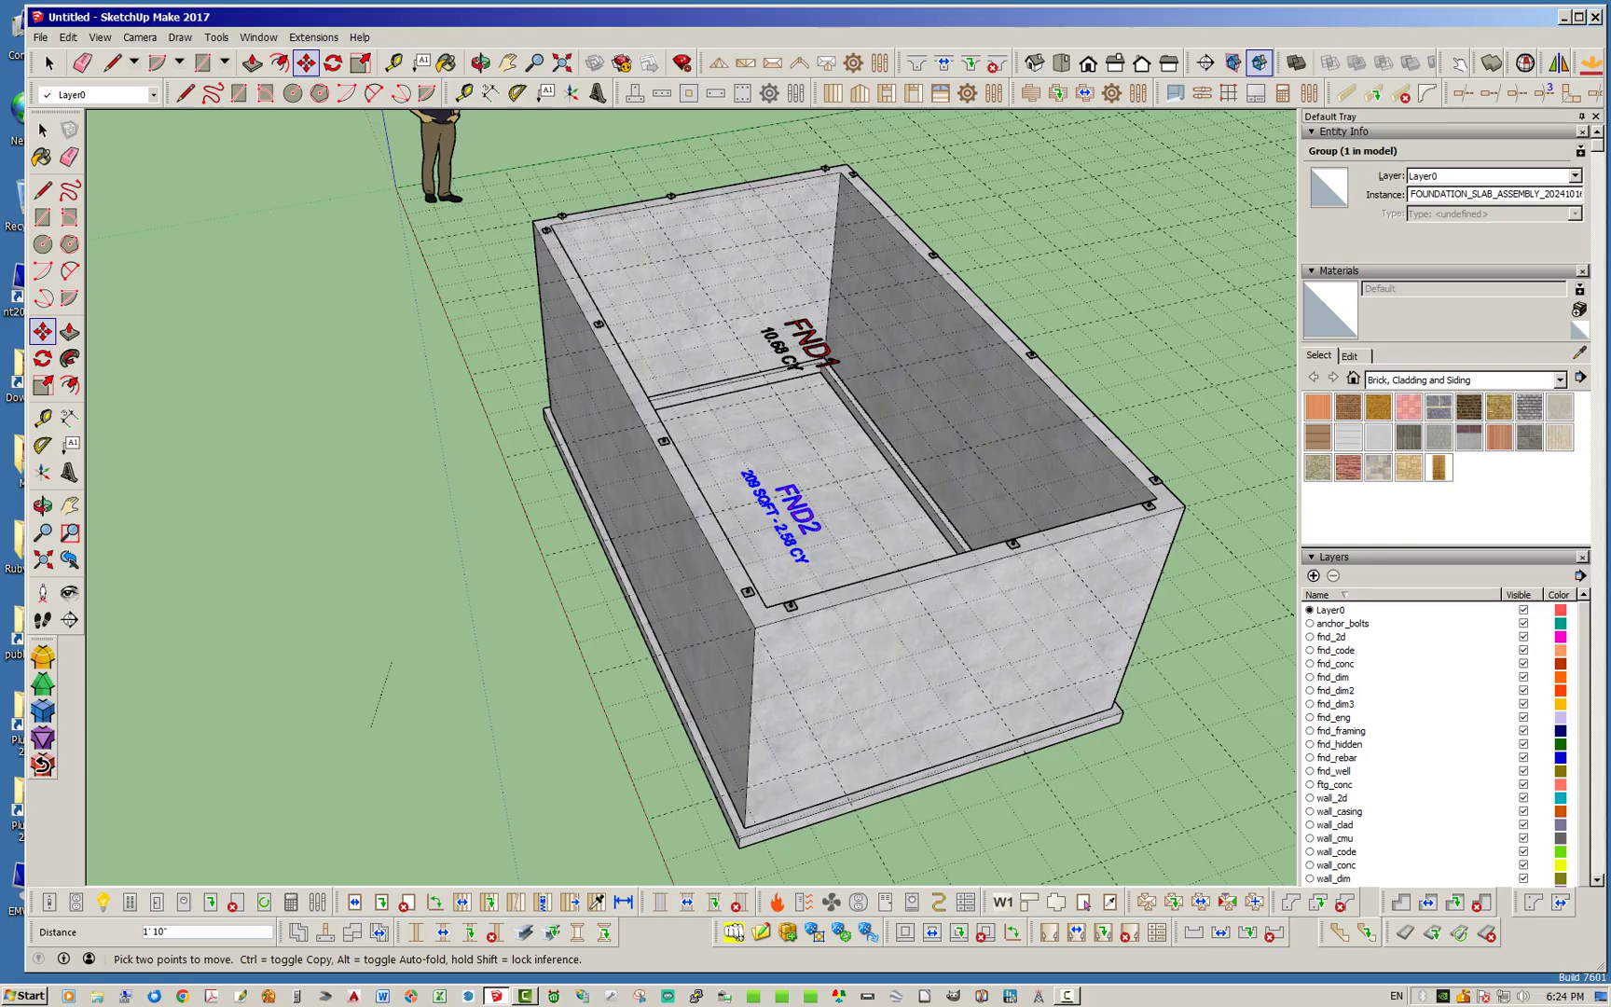
middle_click_drag(382, 725, 597, 700)
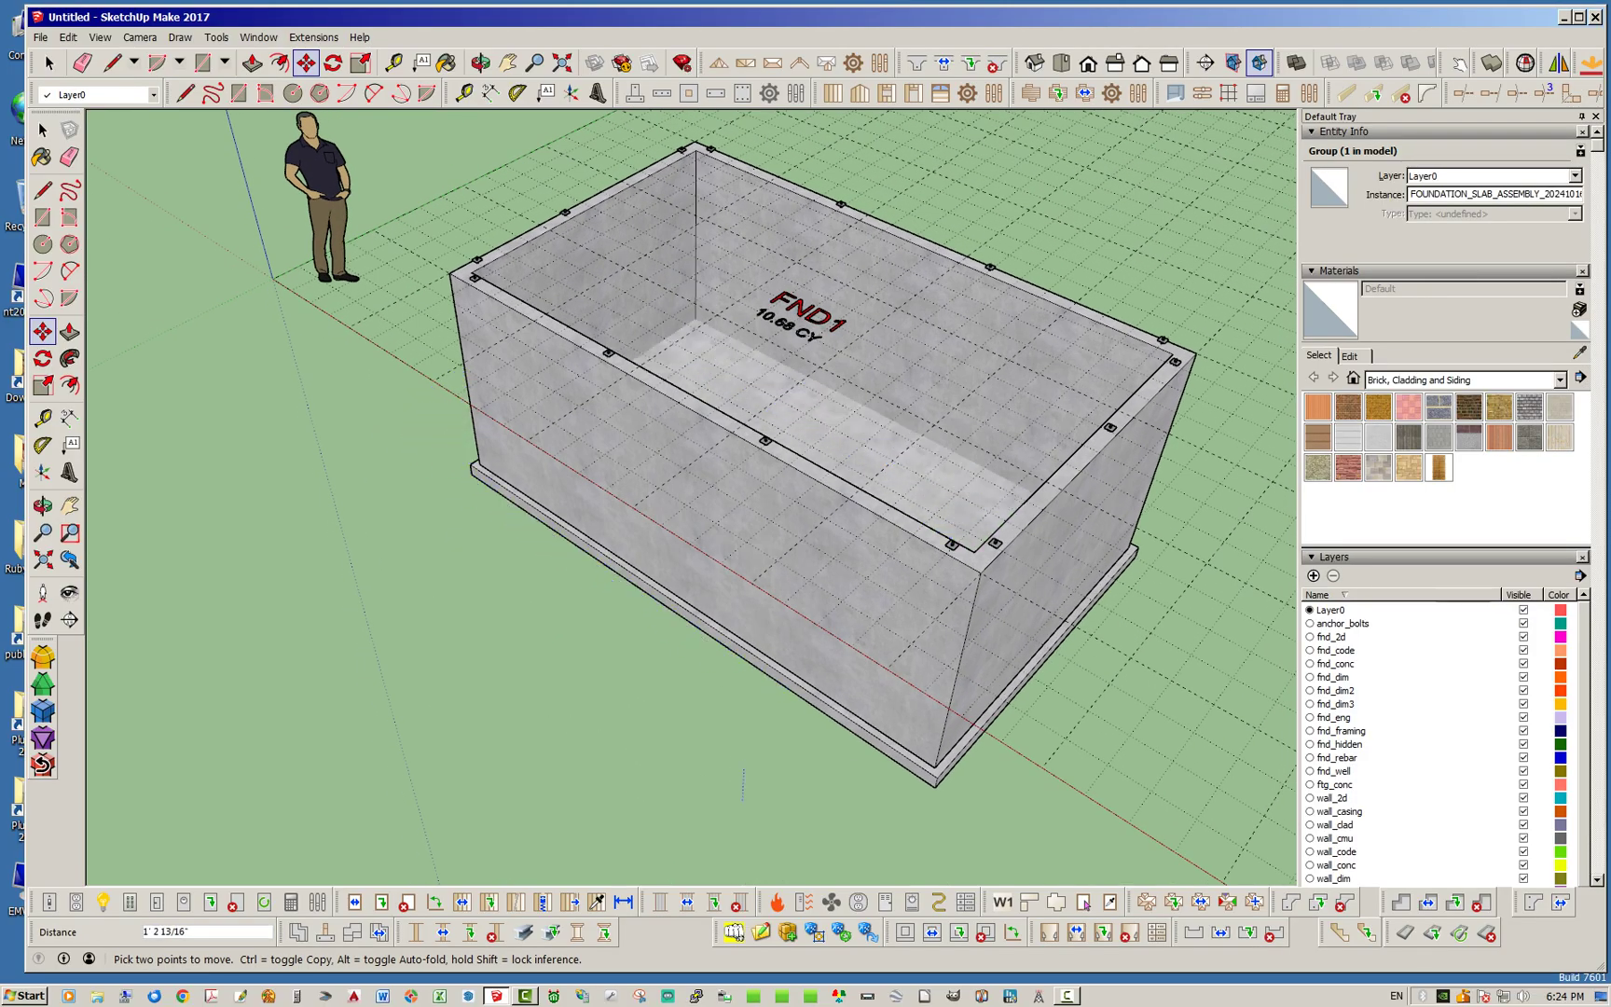
type("1")
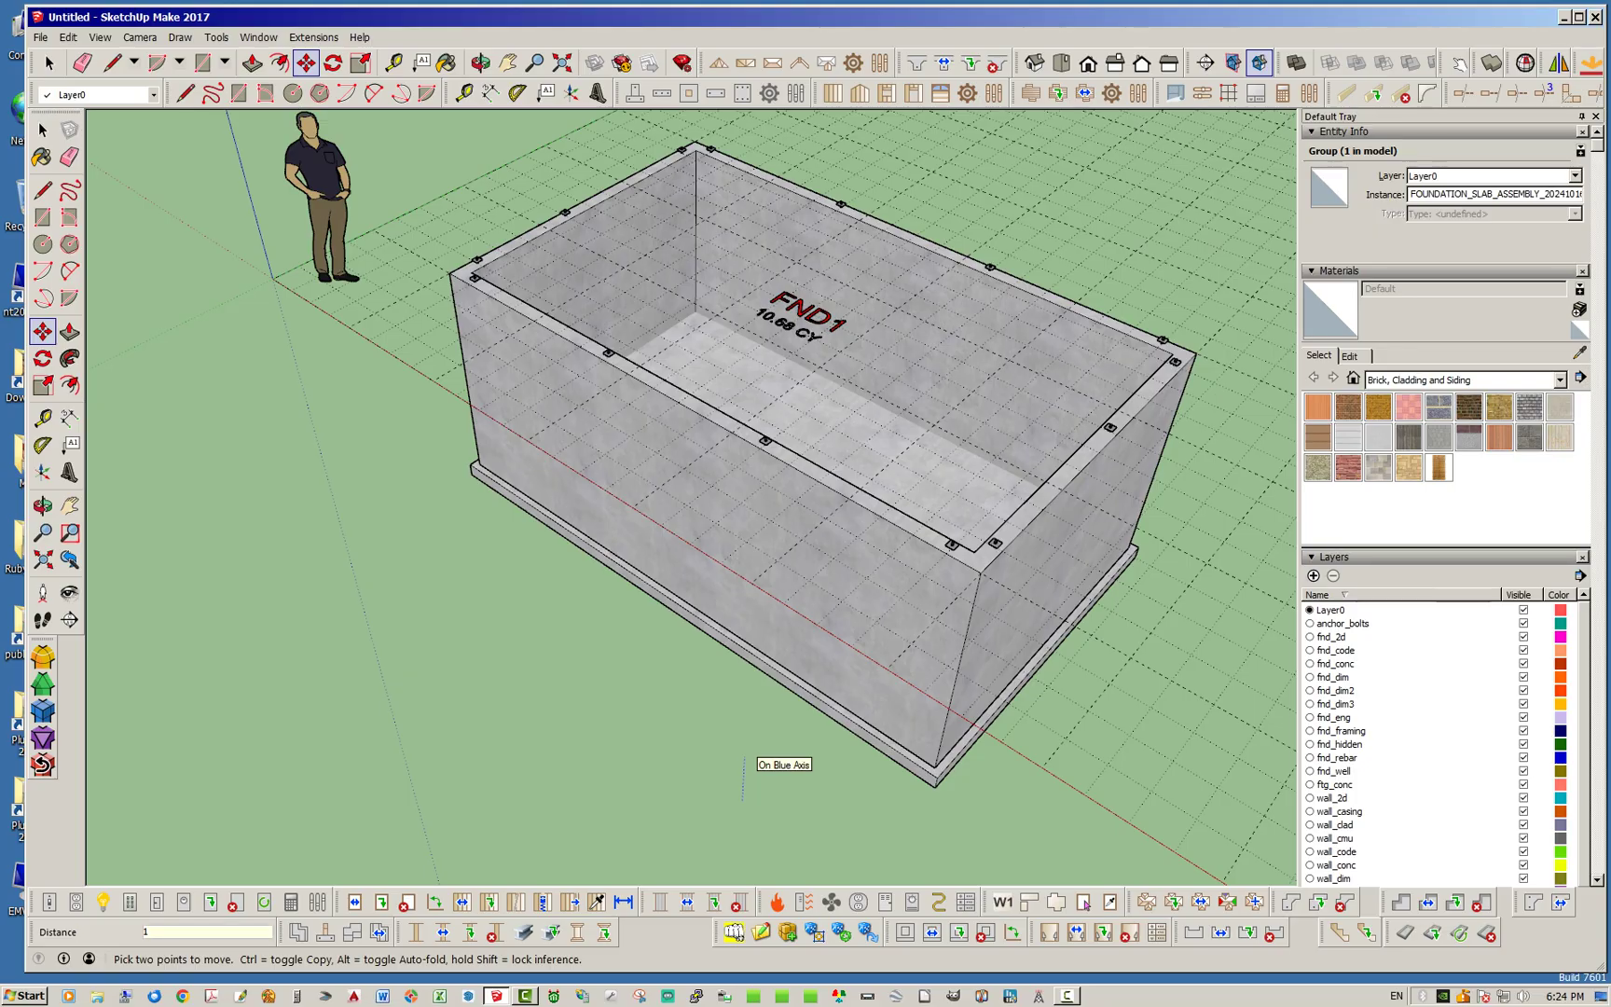
type("0")
key("Return")
key("space")
Step: Shift the slab 3 in. sideways against one stemwall, then perpendicular against the adjacent wall so its corner meets the inner wall corner
middle_click_drag(743, 743, 443, 932)
middle_click_drag(596, 727, 266, 643)
scroll(414, 700, "up", 5)
scroll(449, 476, "up", 4)
scroll(452, 452, "up", 2)
mouse_move(452, 452)
middle_mouse_down()
mouse_move(503, 466)
mouse_move(466, 443)
middle_mouse_up()
left_click(305, 63)
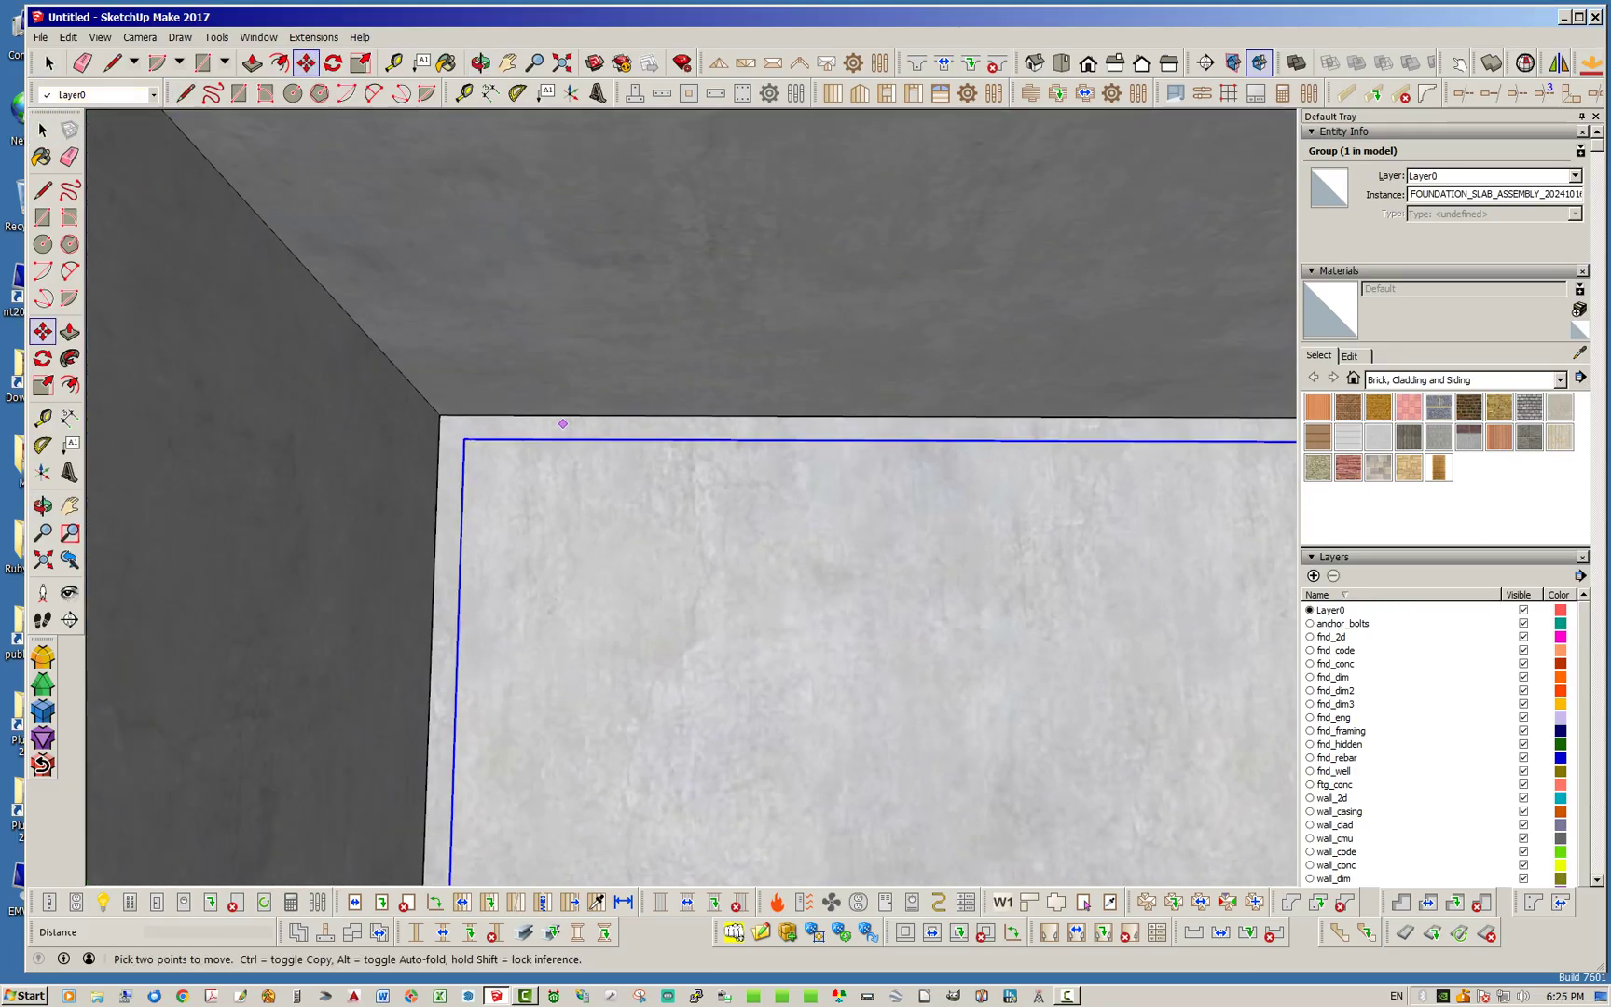
left_click(463, 438)
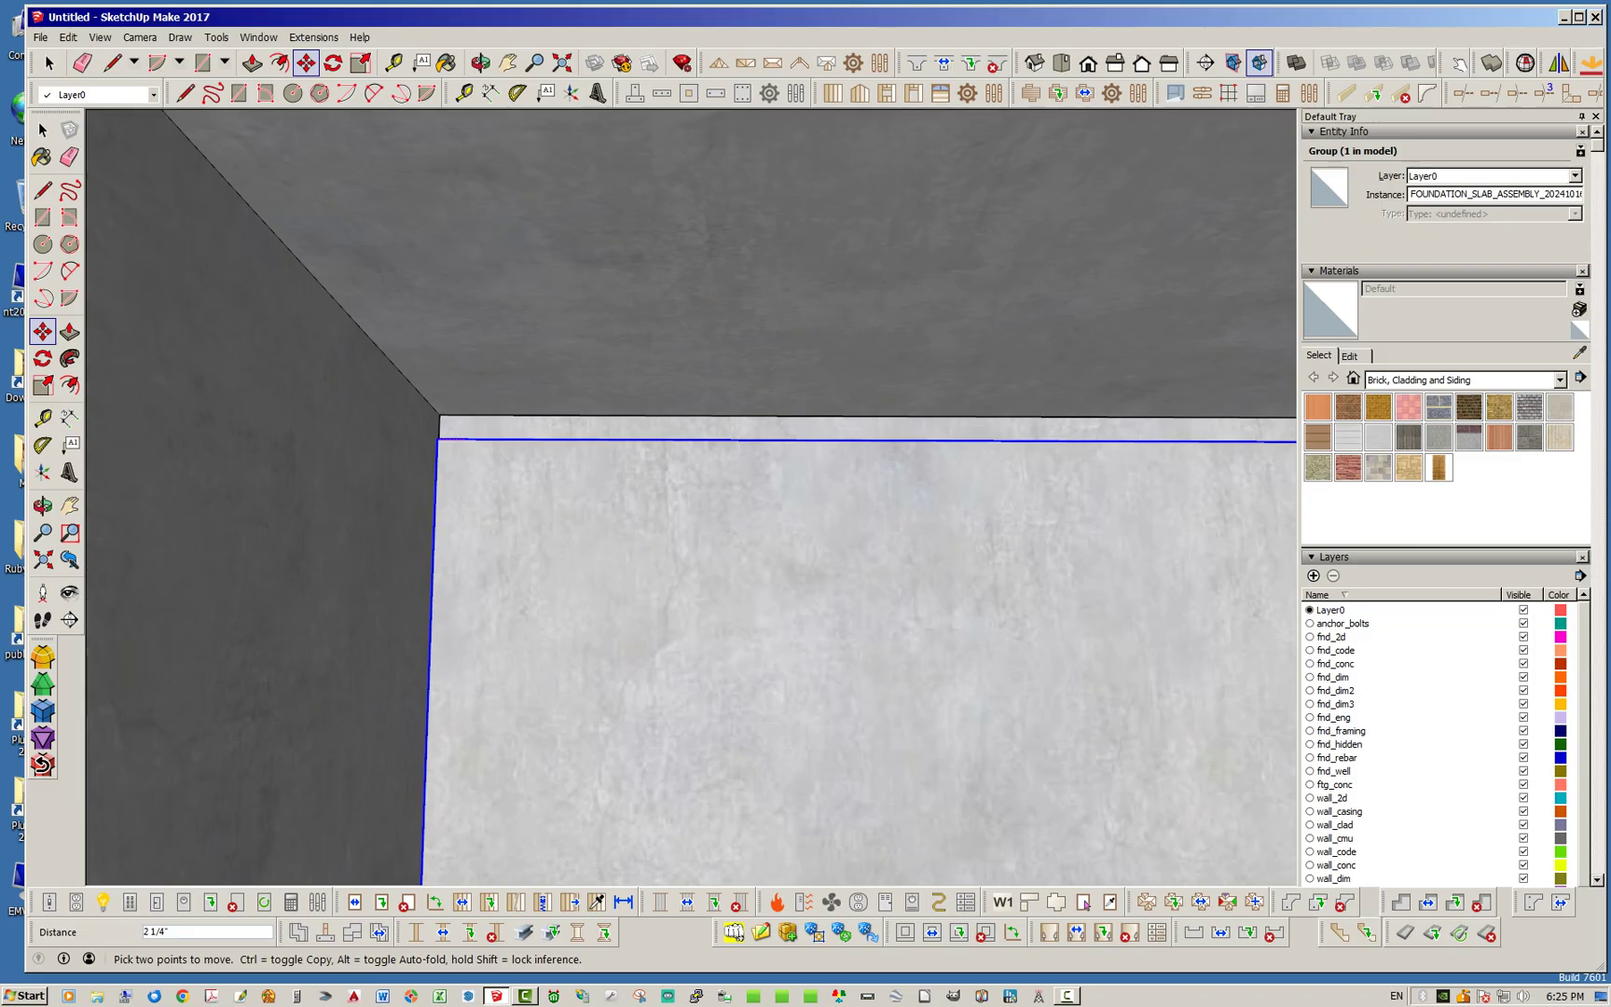
type("3")
key("Return")
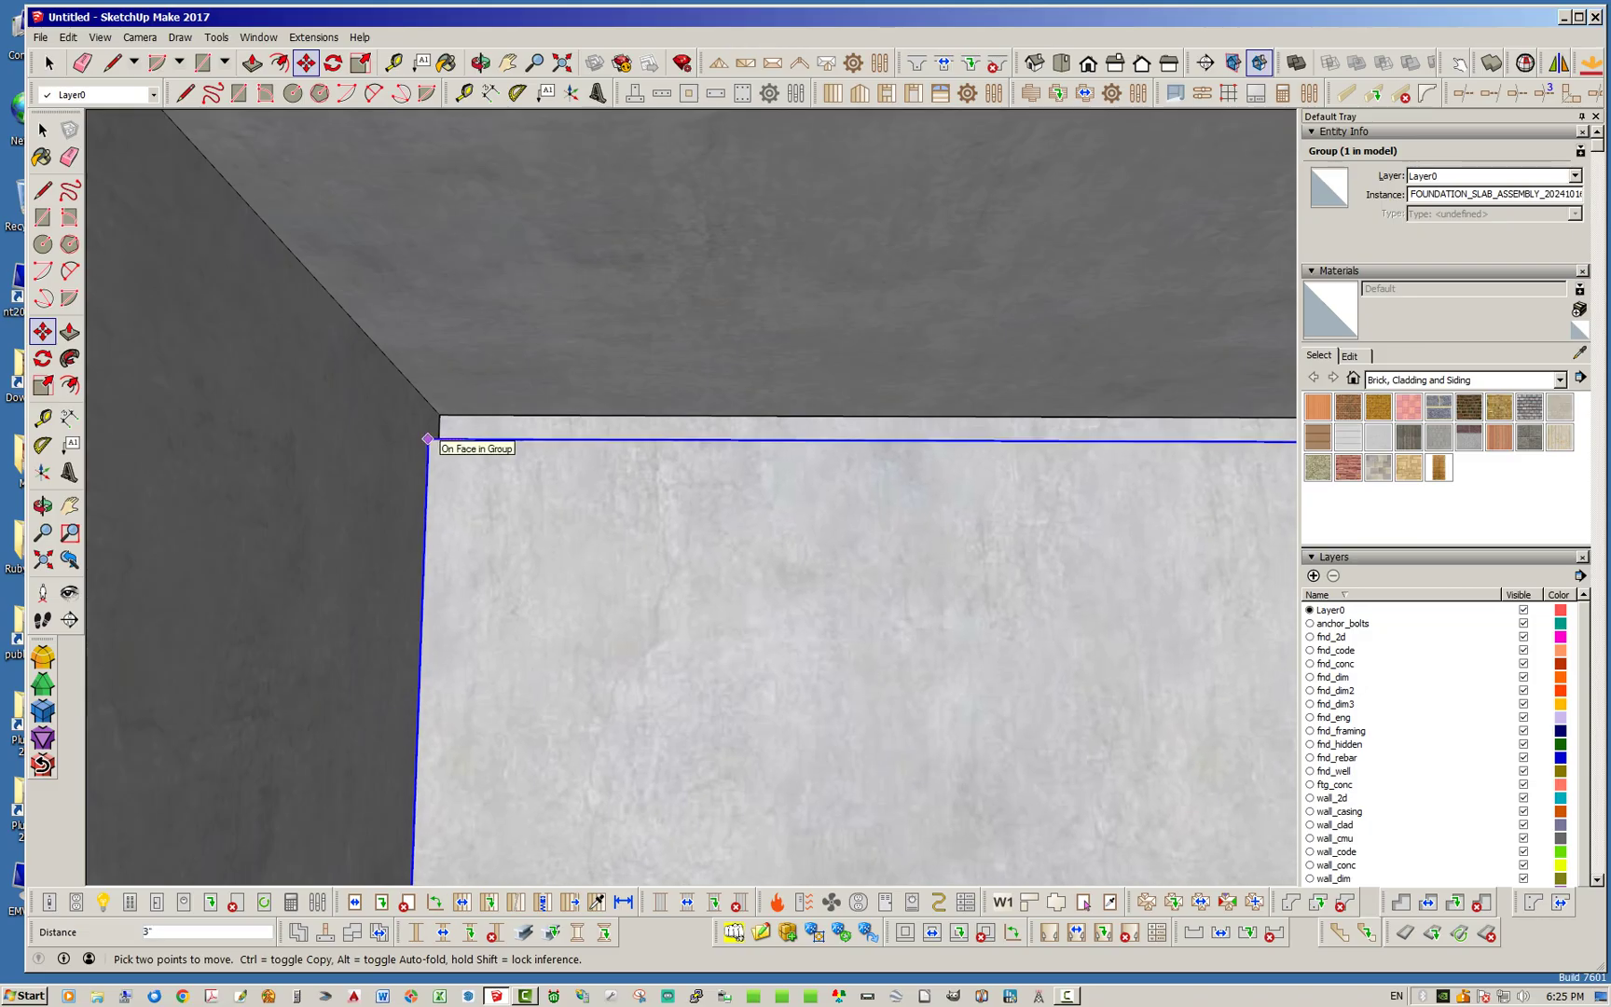
left_click(428, 439)
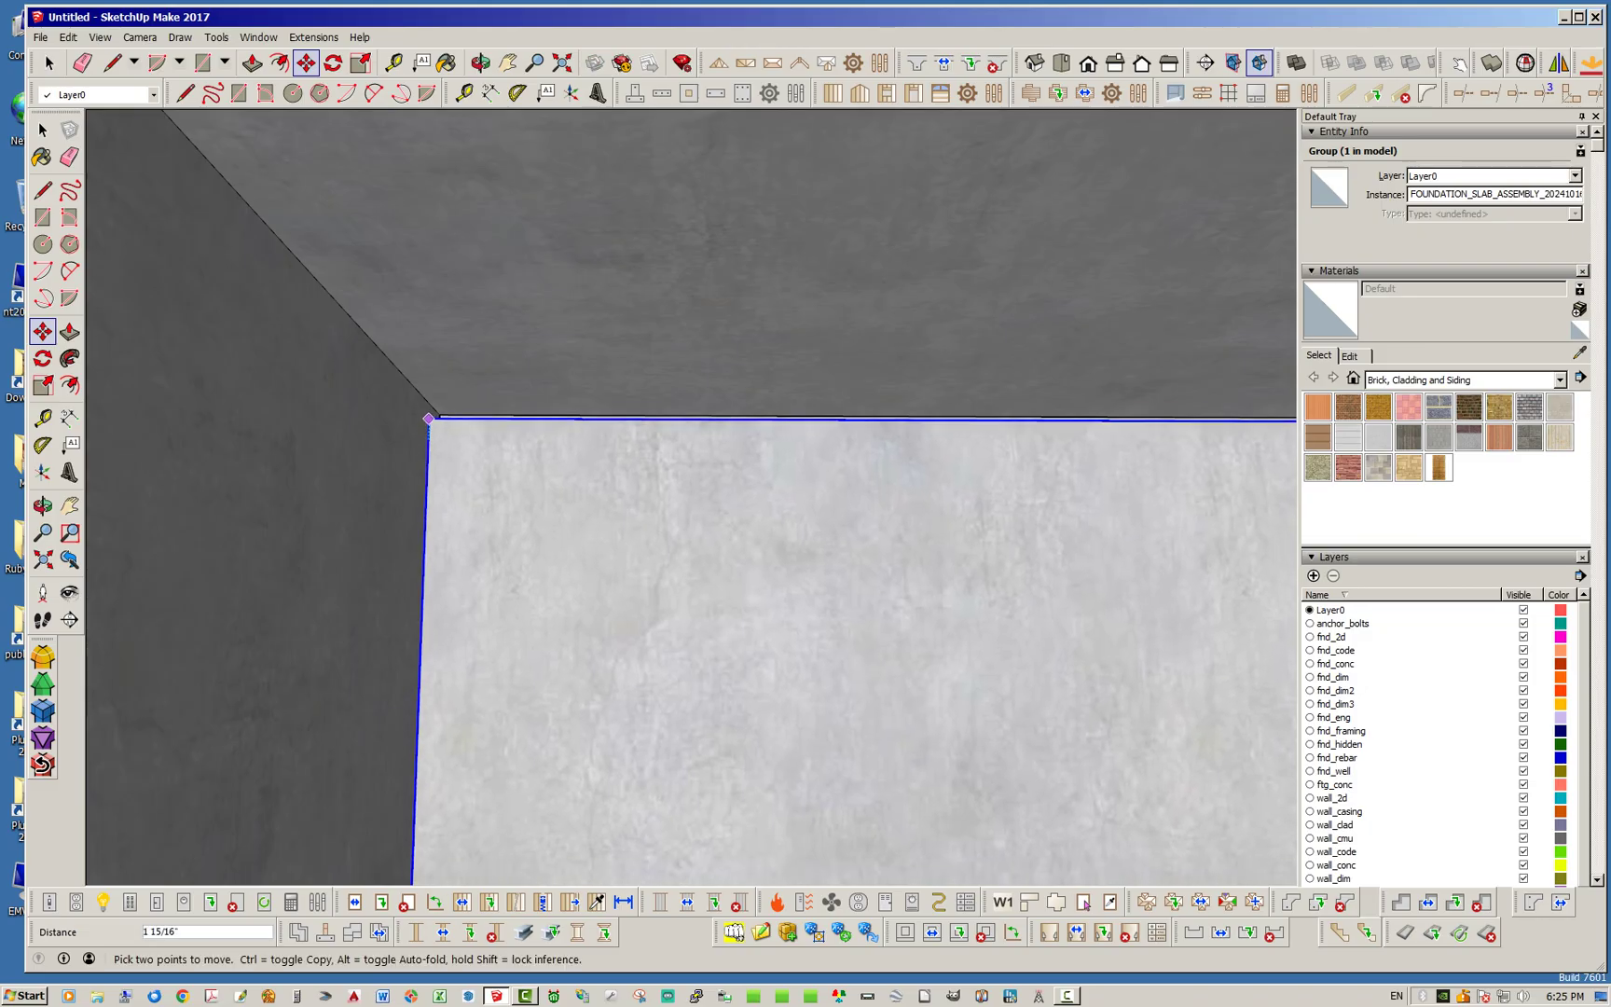
left_click(429, 404)
key("space")
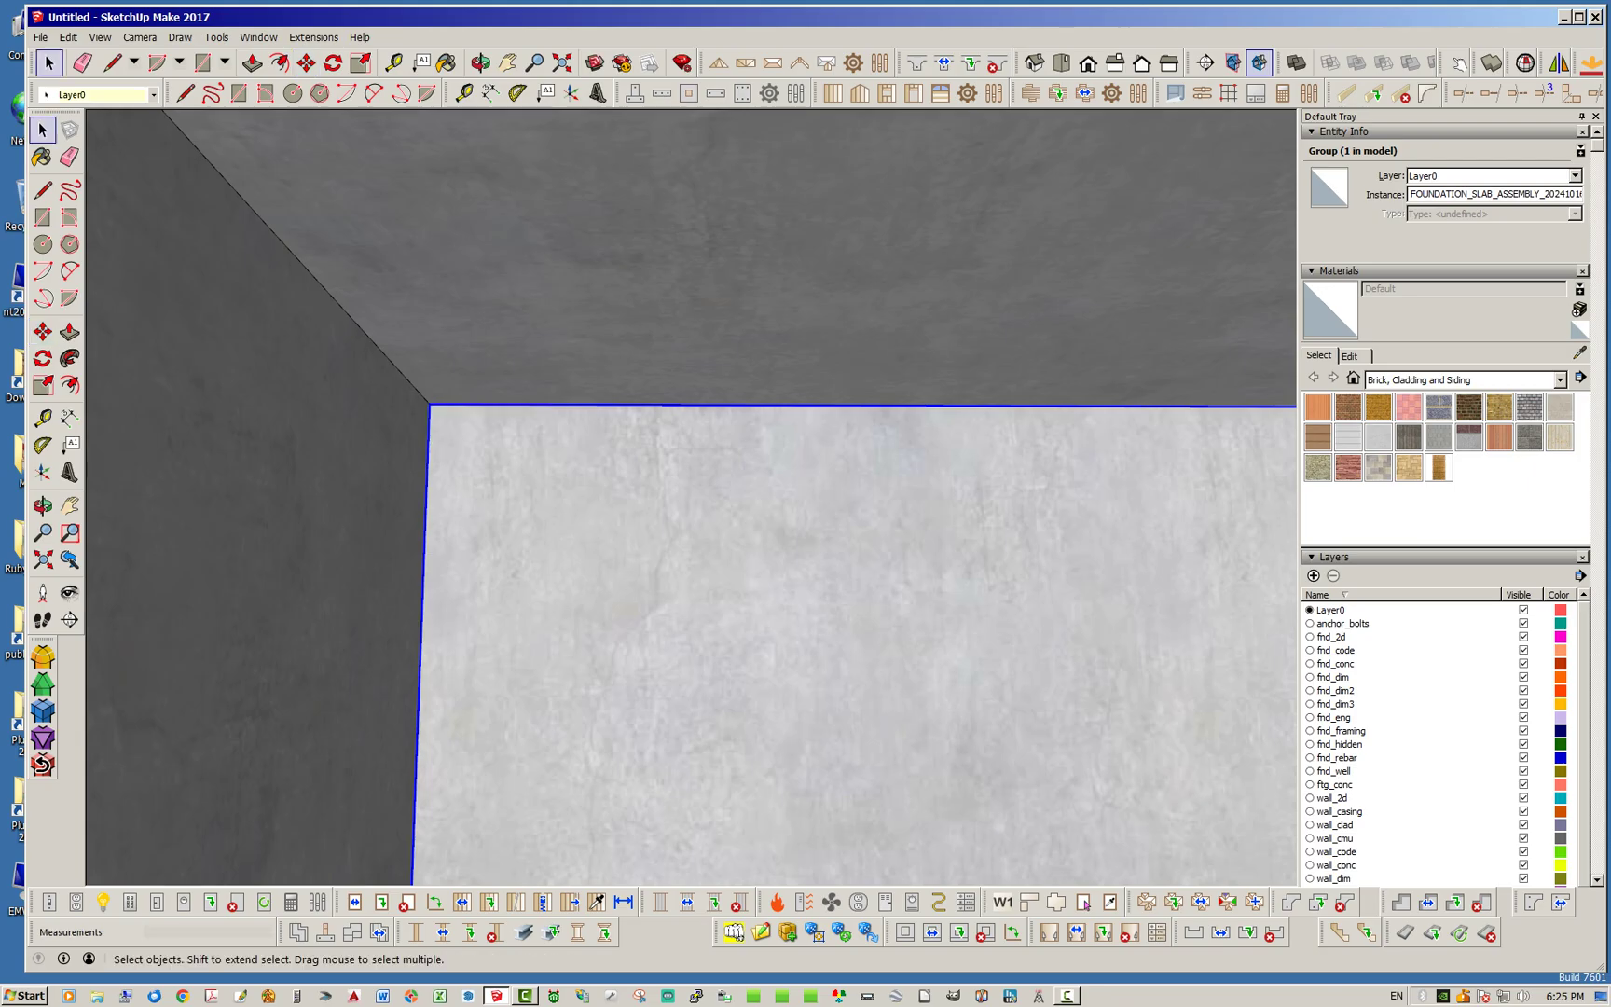
Step: Examine the slab's fit against the stemwalls and footing from several sides of the foundation
scroll(575, 473, "down", 9)
middle_click_drag(575, 472, 793, 317)
middle_click_drag(690, 541, 769, 592)
left_click(466, 597)
middle_click_drag(466, 597, 745, 504)
middle_click_drag(400, 457, 415, 448)
middle_click_drag(596, 522, 779, 462)
scroll(429, 504, "down", 2)
mouse_move(429, 504)
middle_mouse_down()
mouse_move(476, 499)
mouse_move(452, 499)
middle_mouse_up()
middle_click_drag(802, 513, 513, 532)
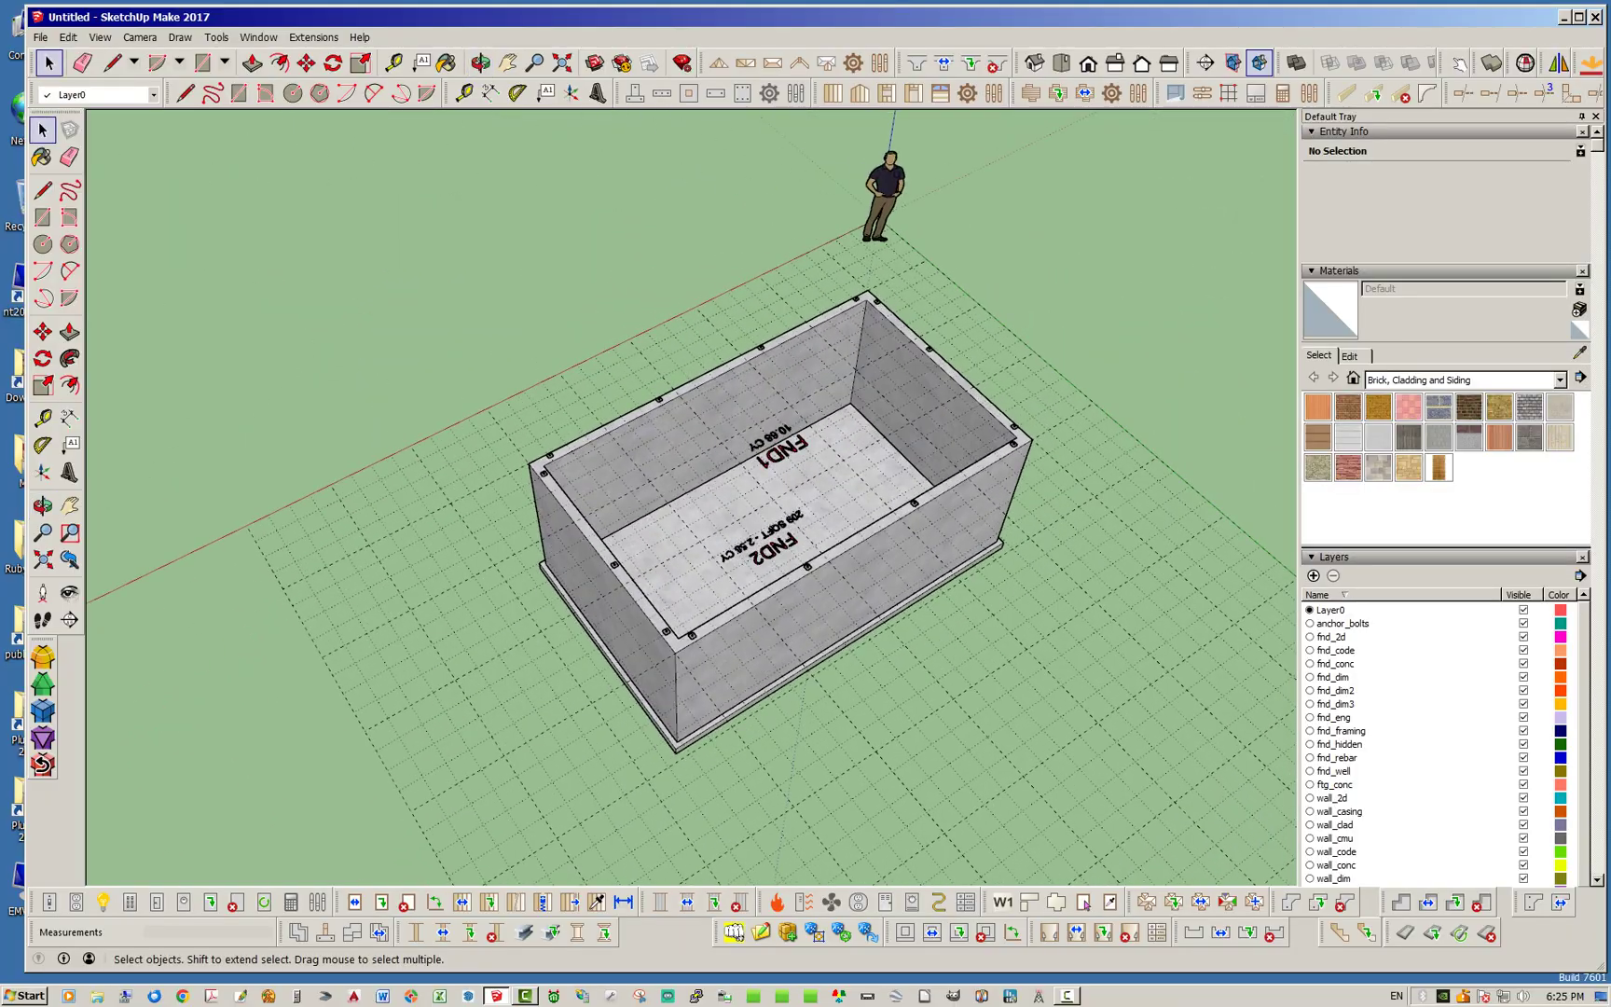
Step: Draw a 19 ft line on the slab's top between two inner stemwall corners along the long side
left_click(186, 93)
middle_click_drag(690, 448, 606, 447)
middle_click_drag(671, 560, 618, 459)
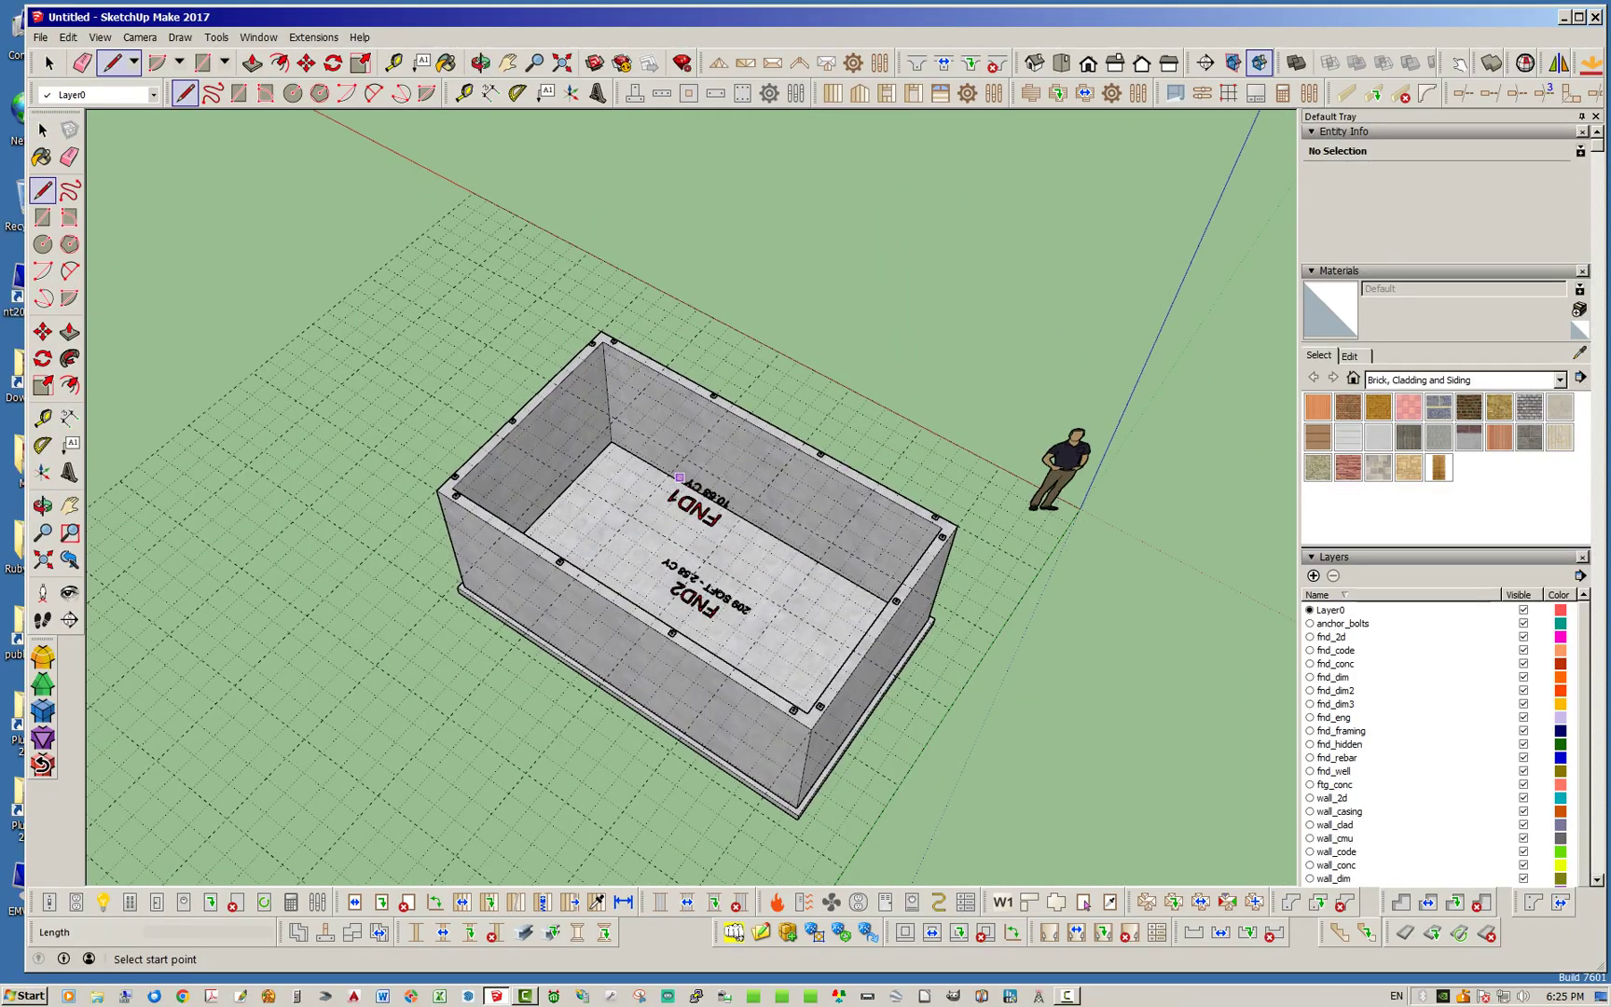
scroll(618, 459, "up", 5)
left_click(550, 399)
scroll(477, 342, "down", 6)
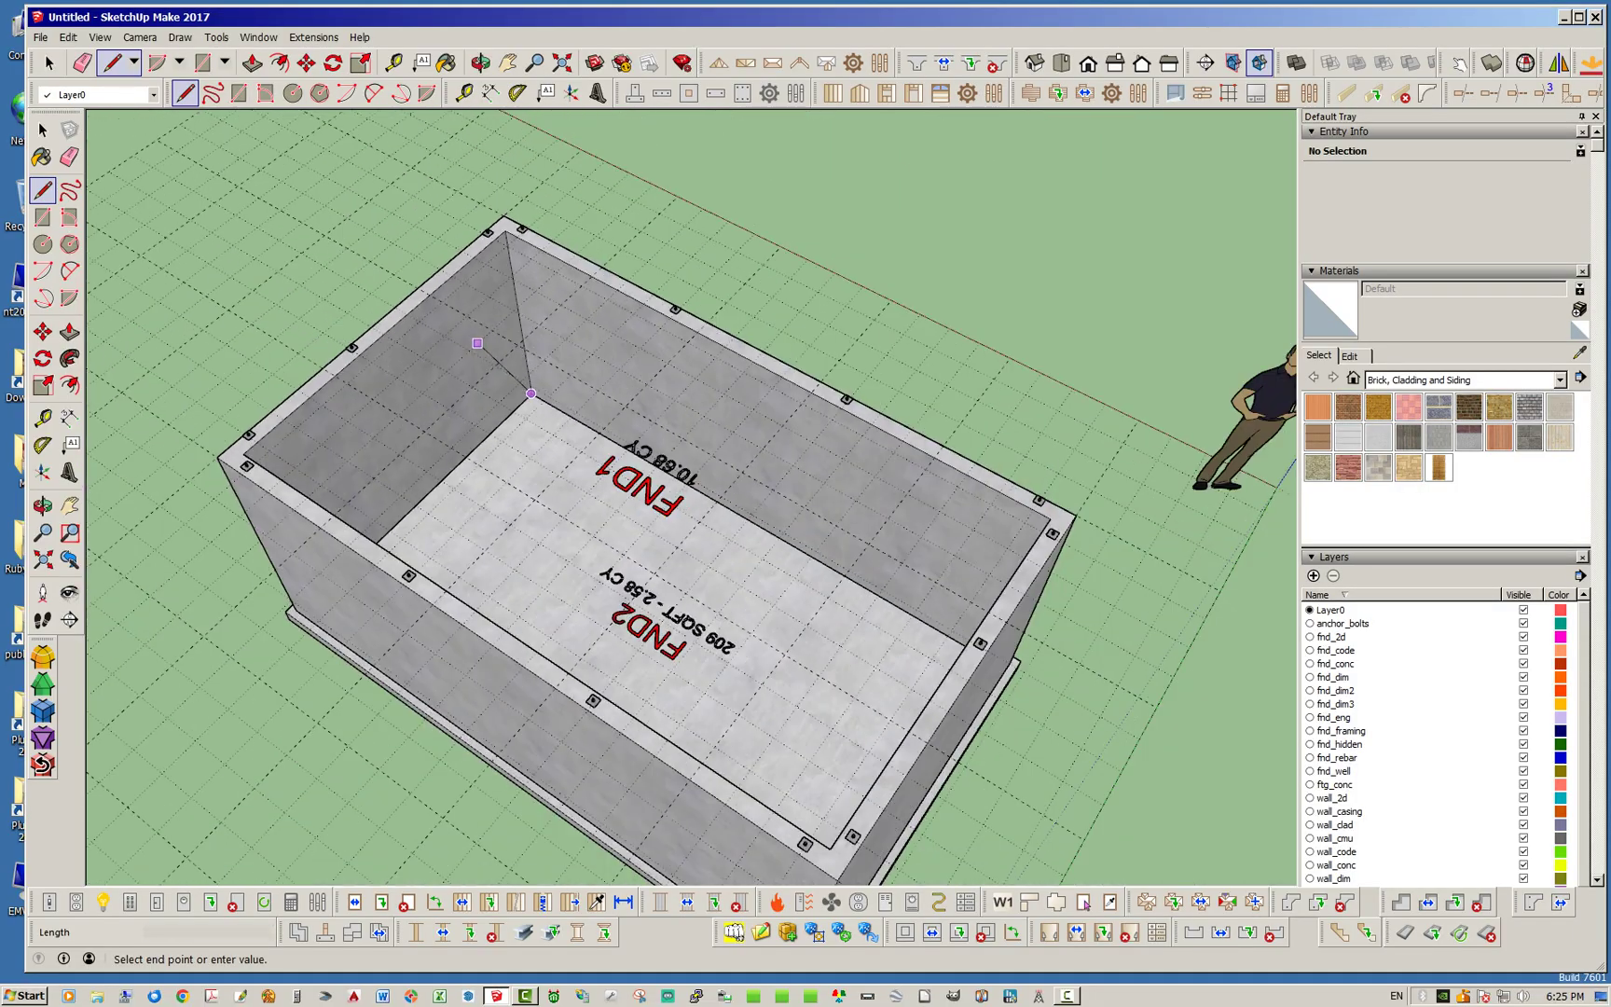
middle_click_drag(695, 439, 806, 457)
middle_click_drag(615, 429, 740, 300)
scroll(714, 453, "up", 6)
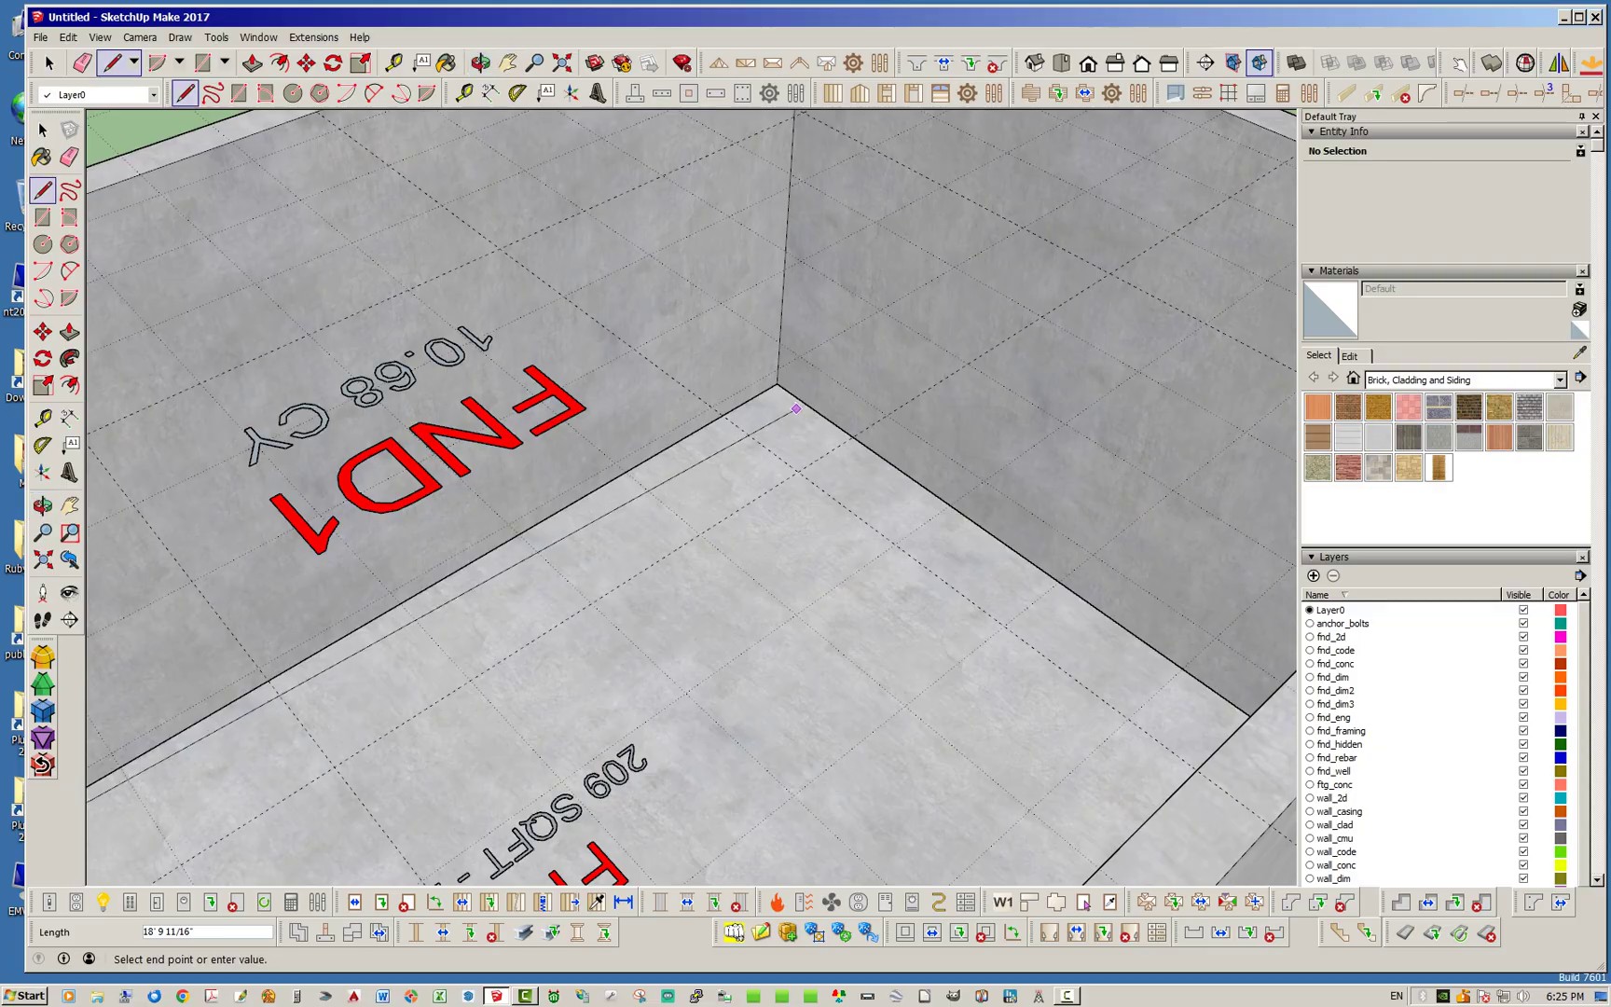
left_click(777, 384)
Step: Continue the outline around the remaining inner wall corners with 11 ft, 19 ft and 11 ft lines, closing a rectangular face on the slab
middle_click_drag(804, 397, 1122, 503)
scroll(630, 476, "down", 3)
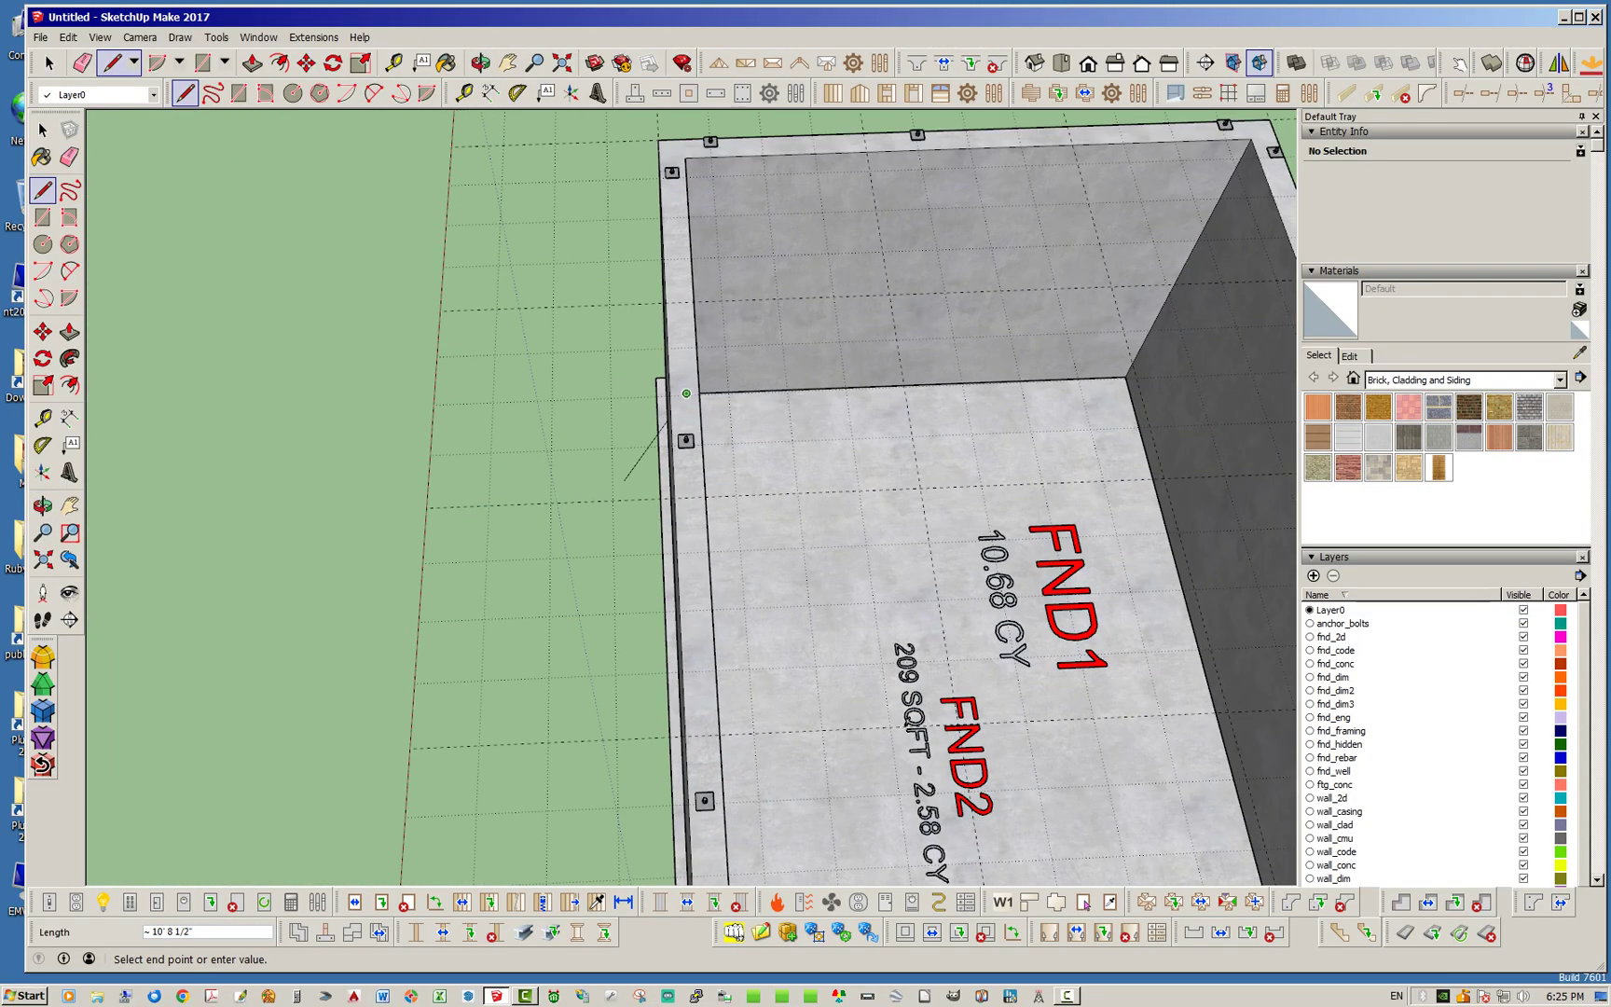
scroll(1113, 369, "up", 5)
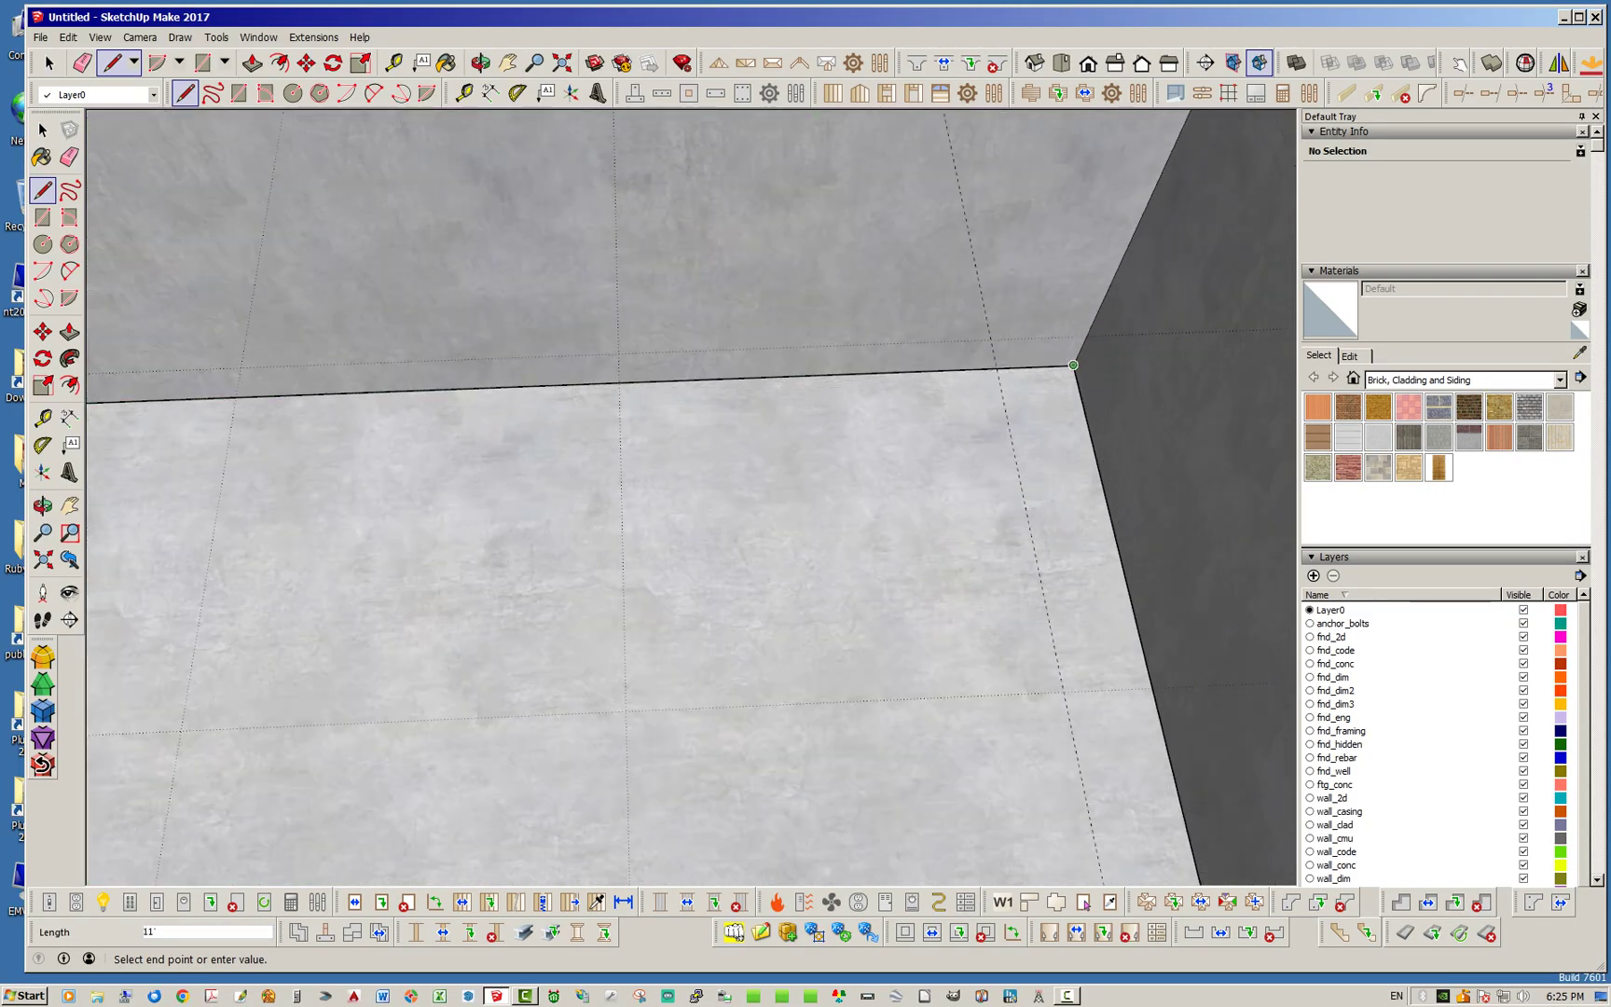
scroll(757, 366, "down", 5)
middle_click_drag(605, 408, 1162, 377)
scroll(522, 438, "down", 4)
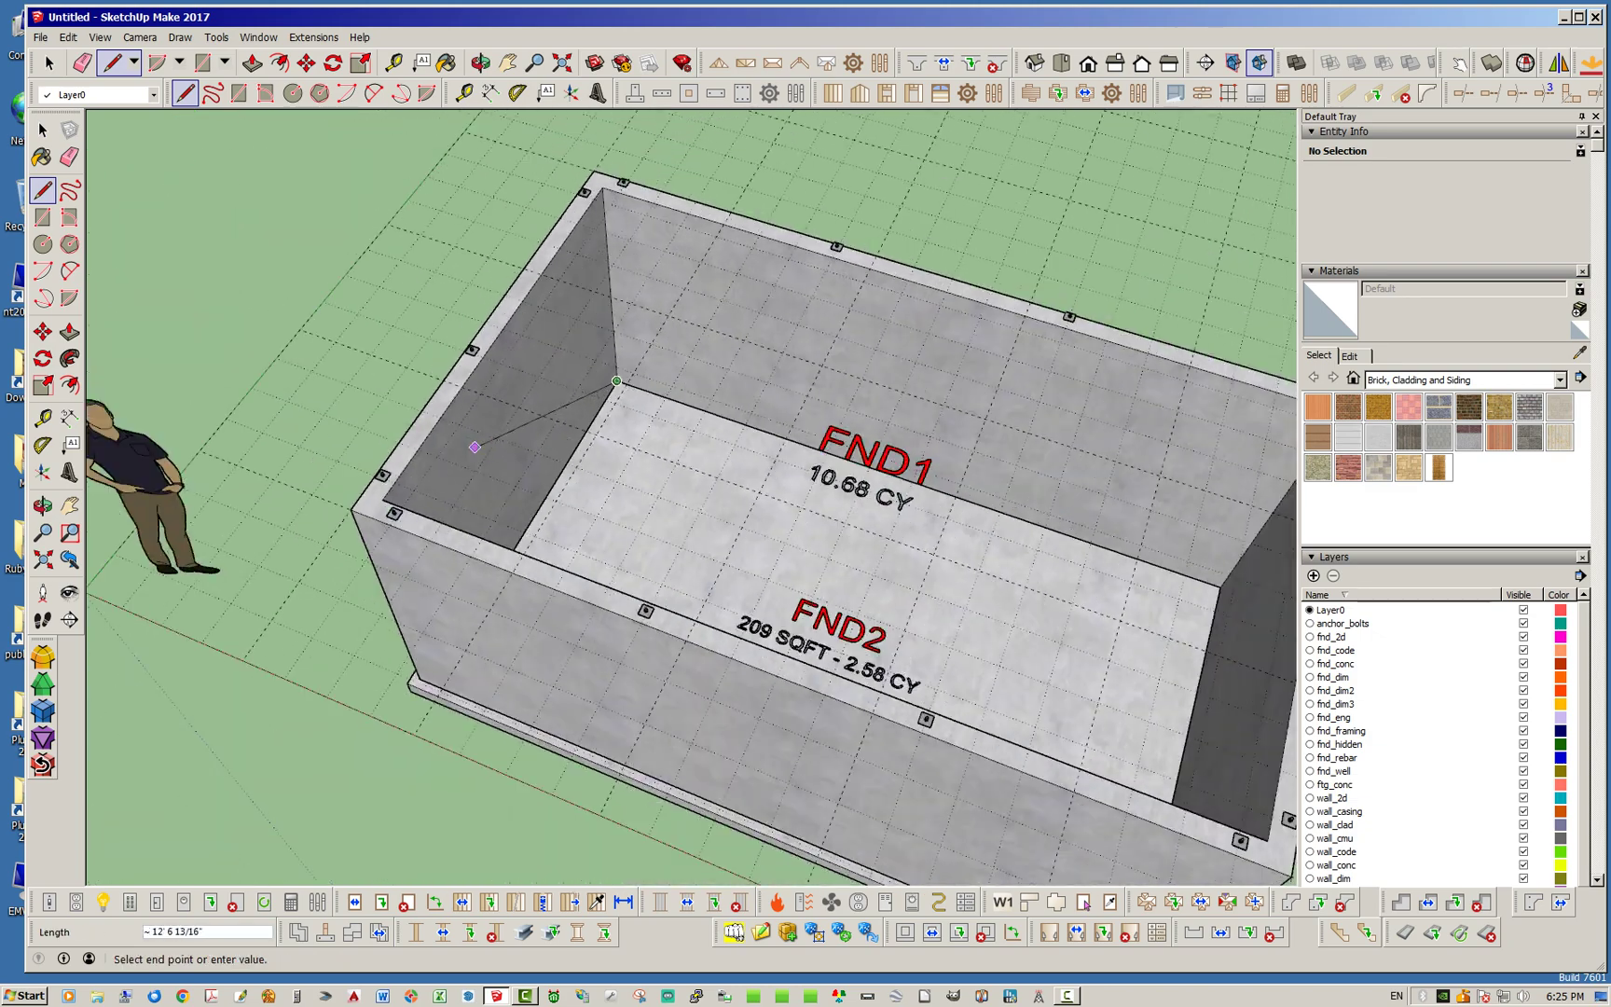
middle_click_drag(755, 629, 905, 513)
scroll(910, 421, "up", 2)
scroll(910, 420, "up", 5)
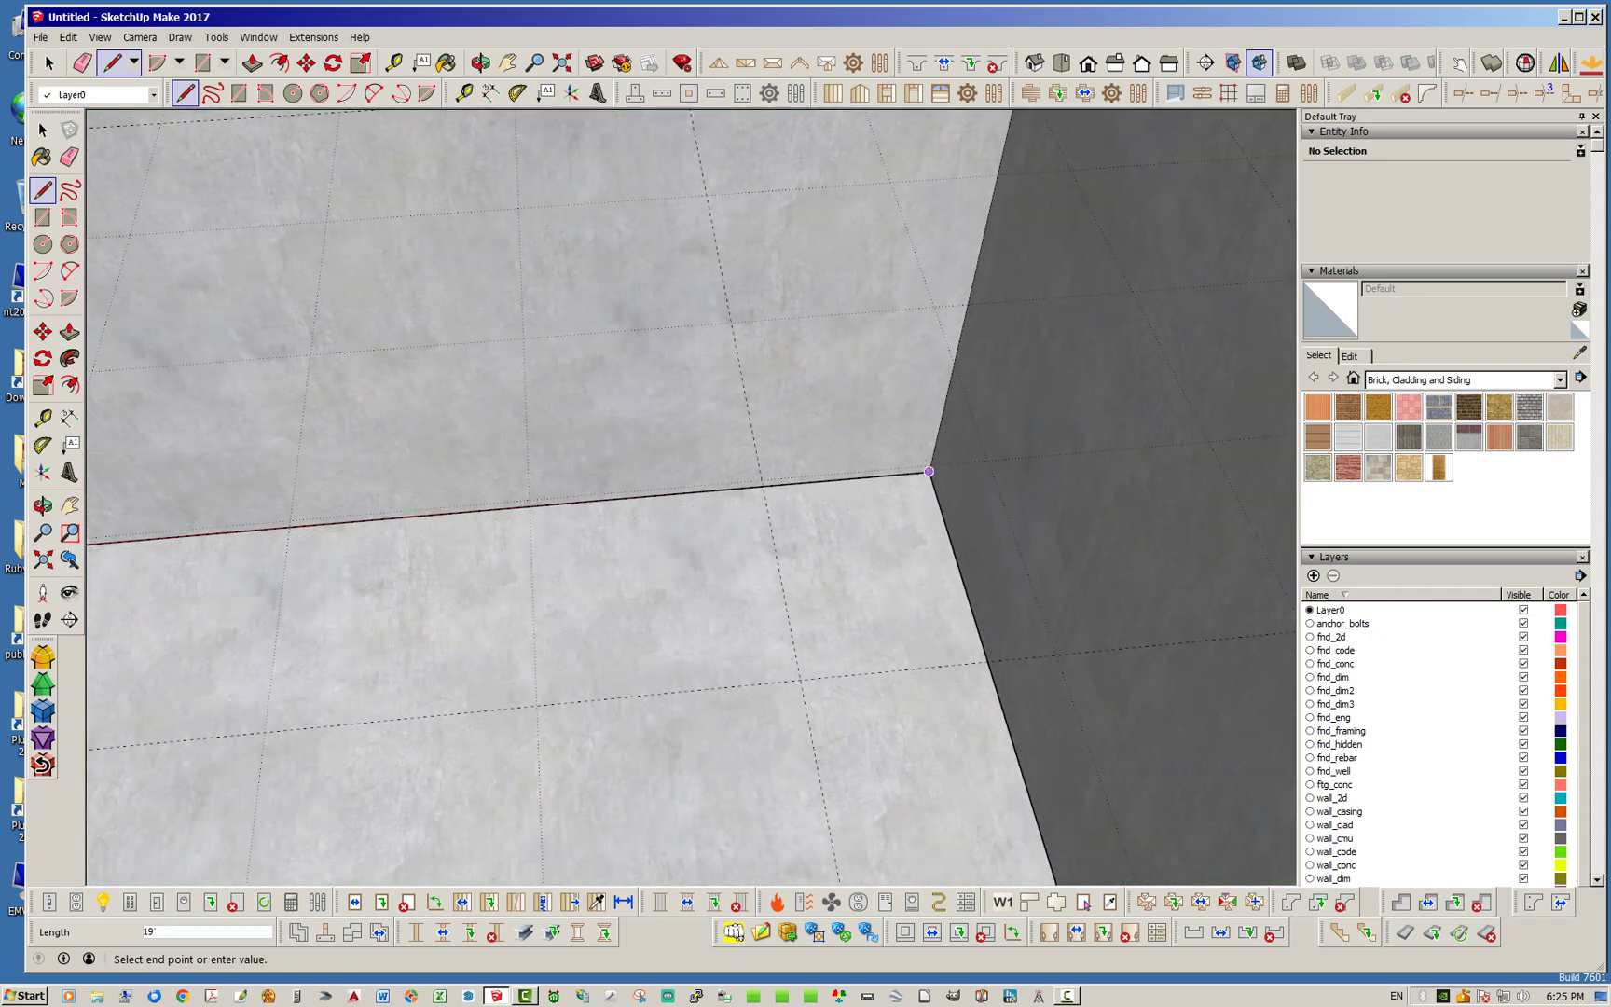
scroll(862, 522, "down", 8)
middle_click_drag(652, 551, 894, 438)
scroll(896, 441, "up", 3)
scroll(896, 441, "up", 5)
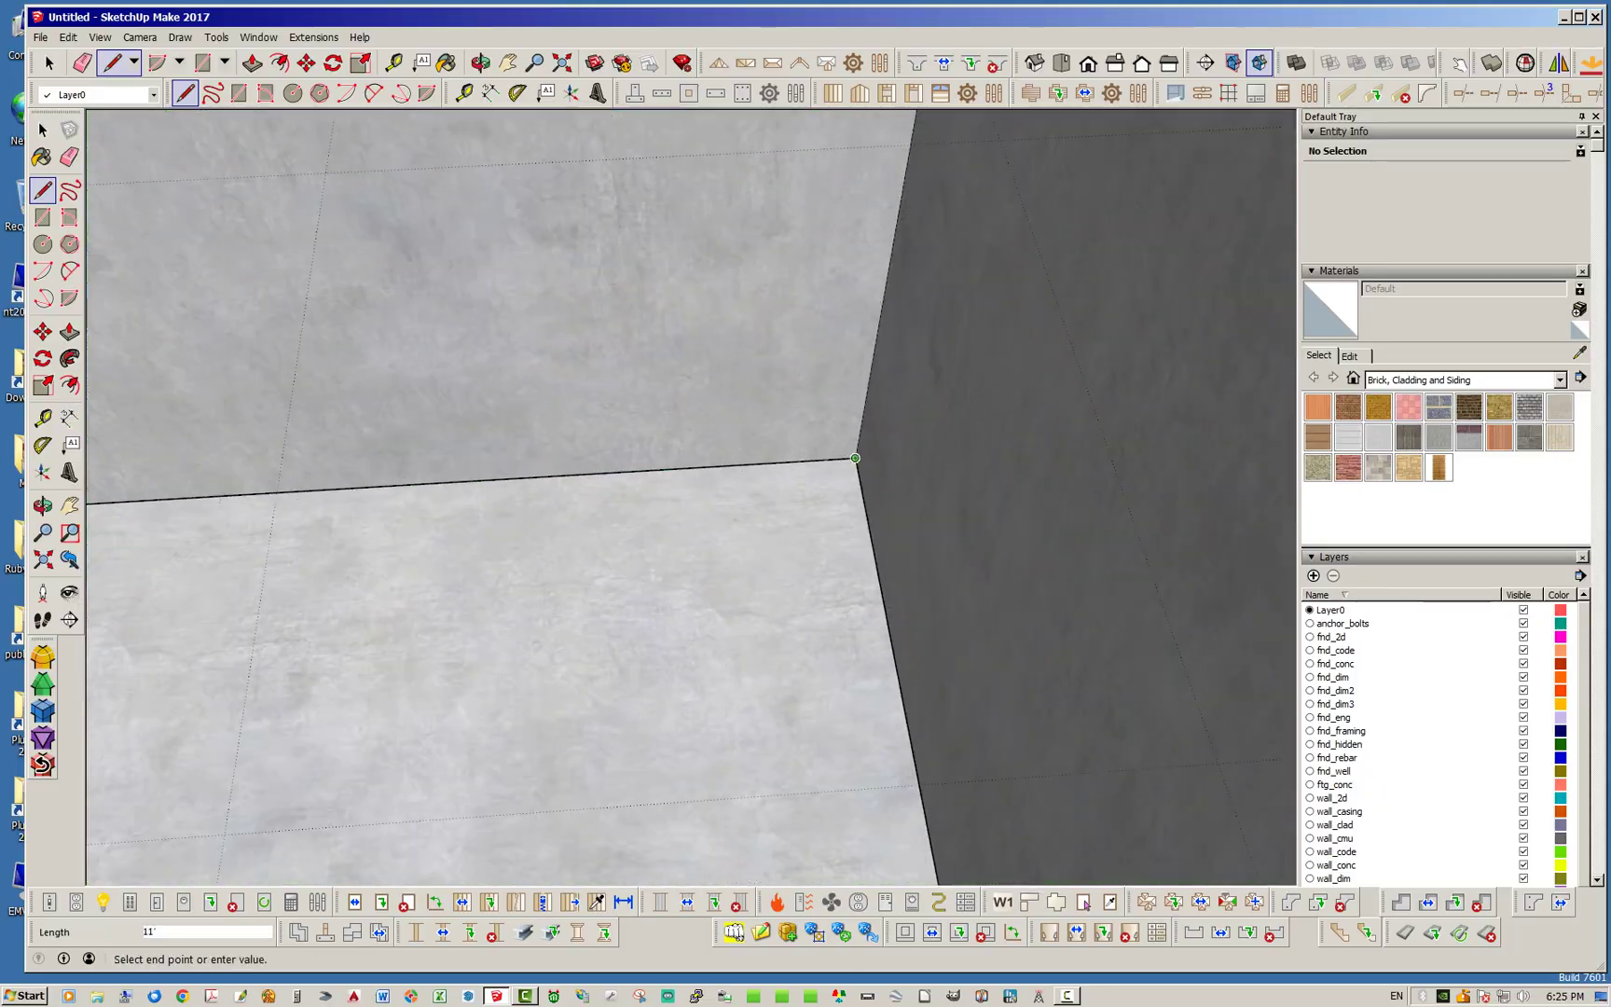
left_click(855, 457)
key("space")
scroll(792, 424, "down", 8)
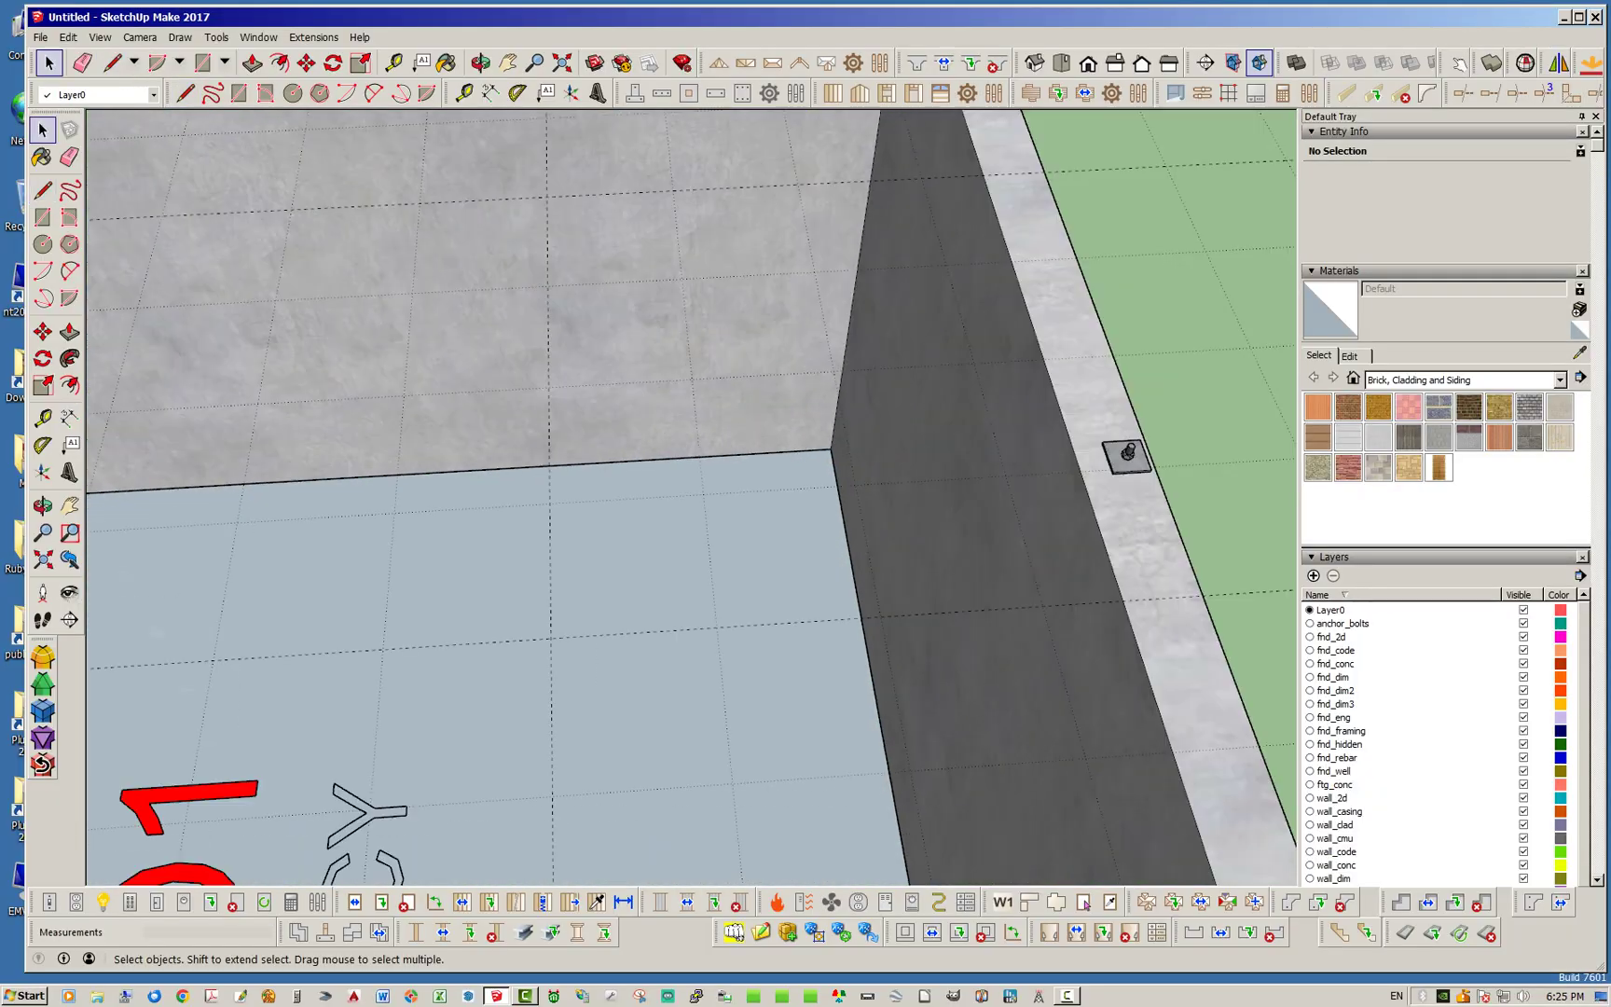
Step: Hide the stemwall foundation group to leave the slab and its top face exposed
middle_click_drag(790, 423, 438, 359)
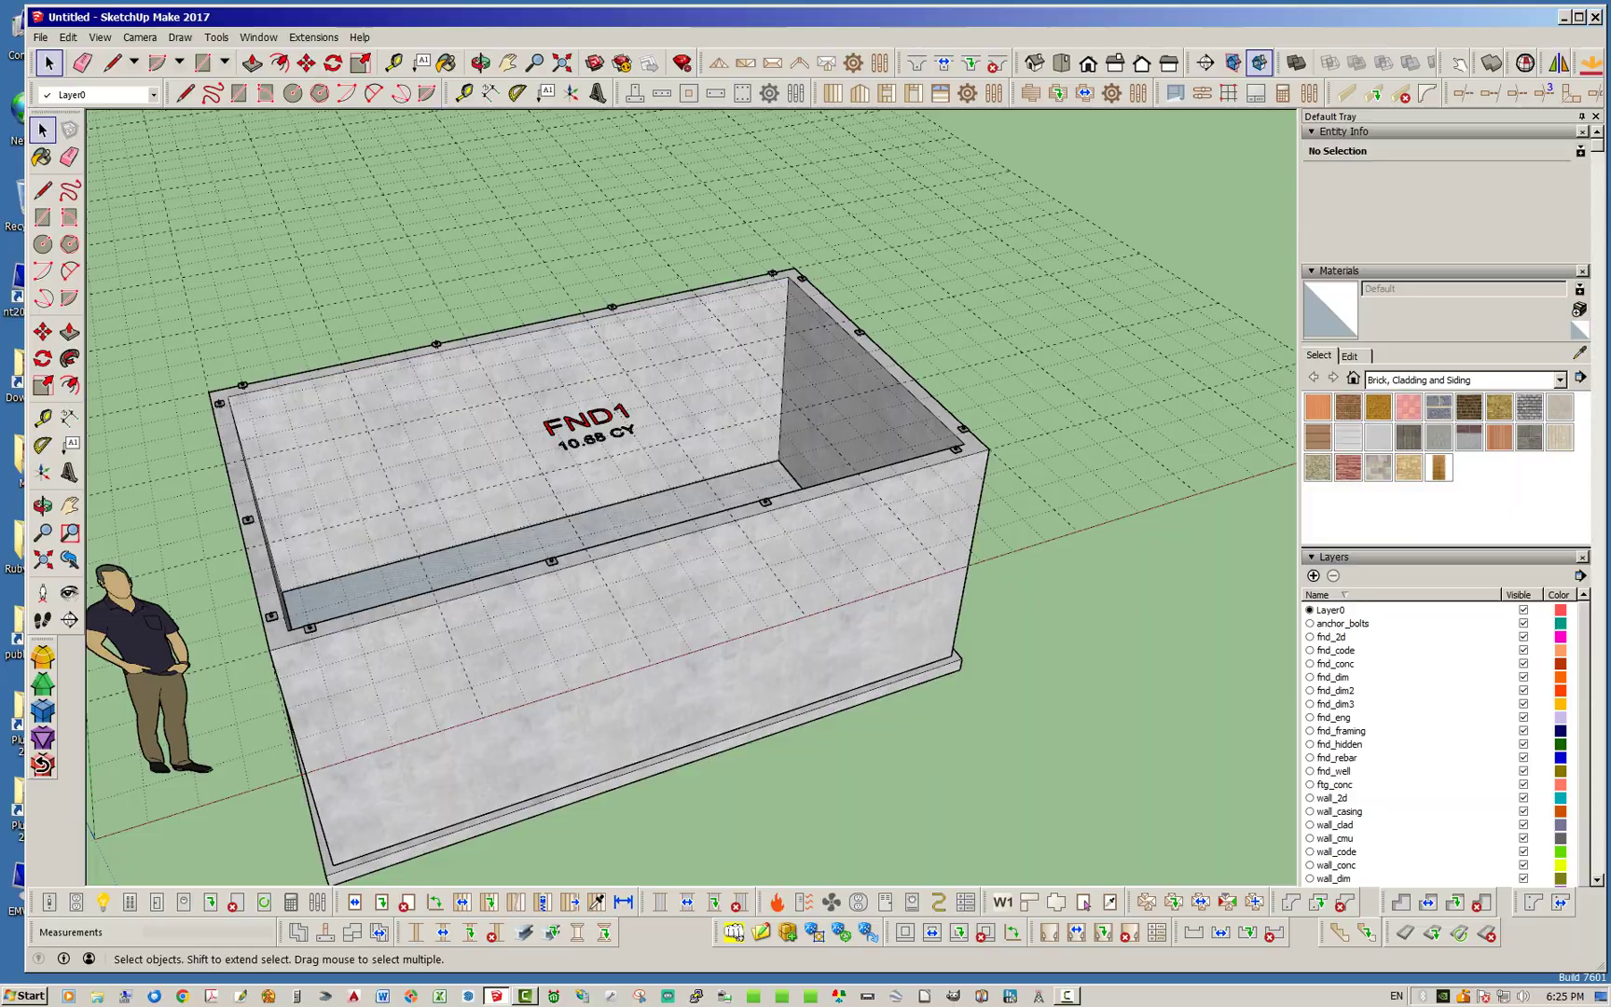
right_click(879, 641)
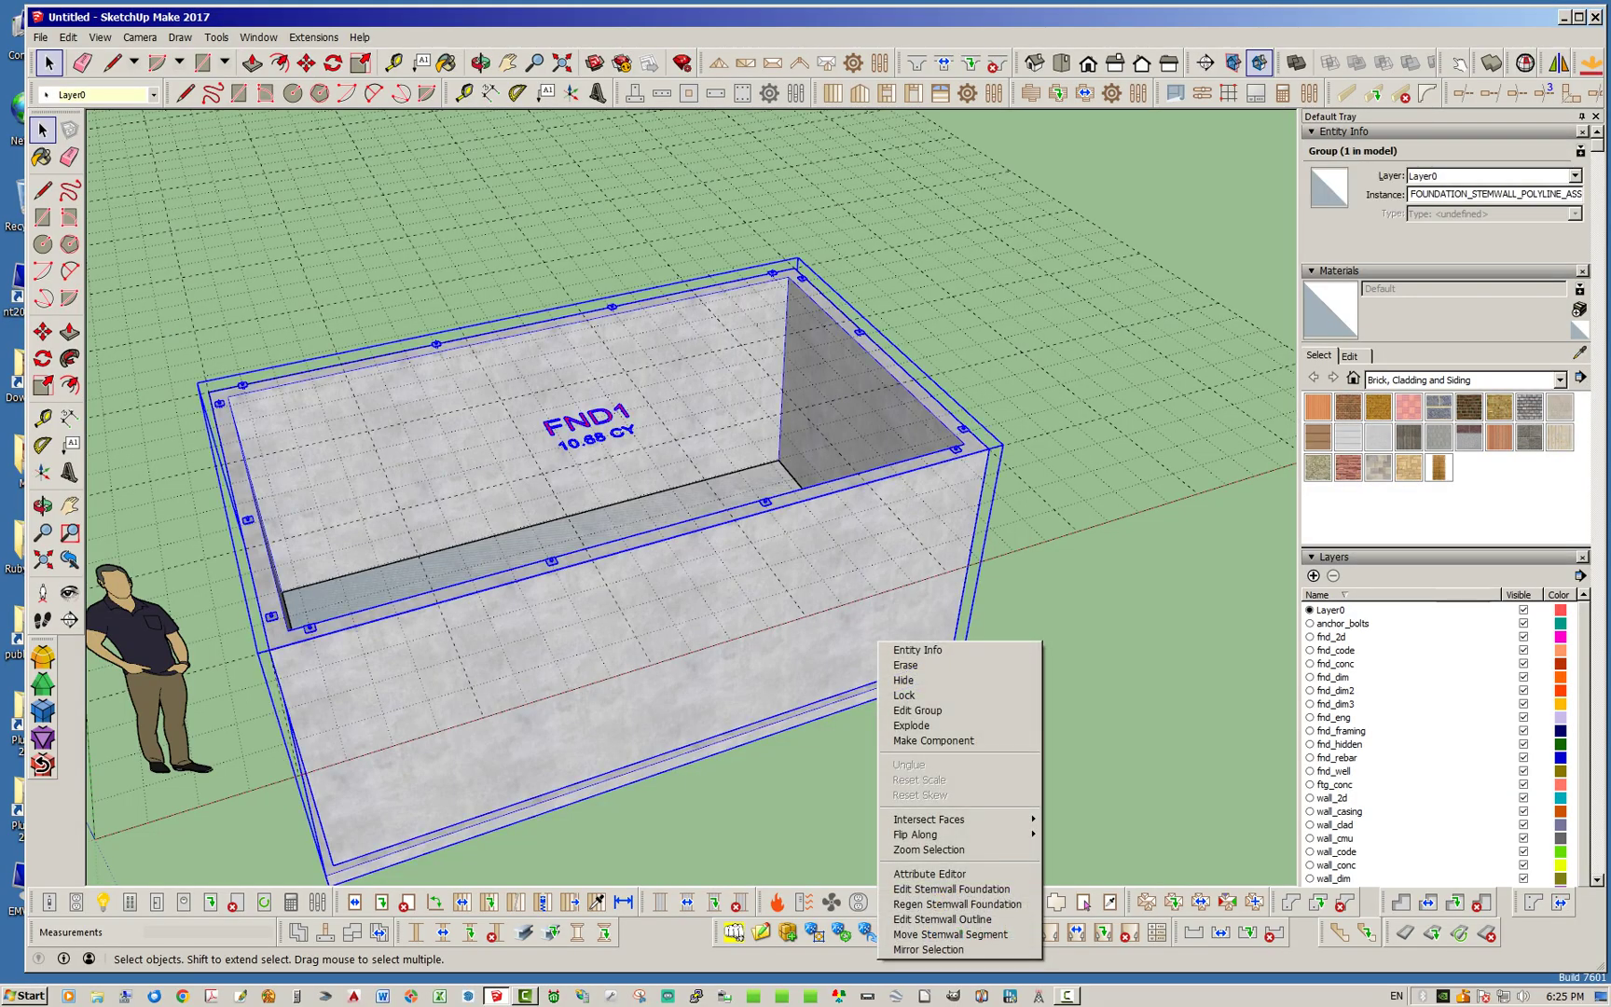
left_click(904, 681)
middle_click_drag(895, 652, 783, 653)
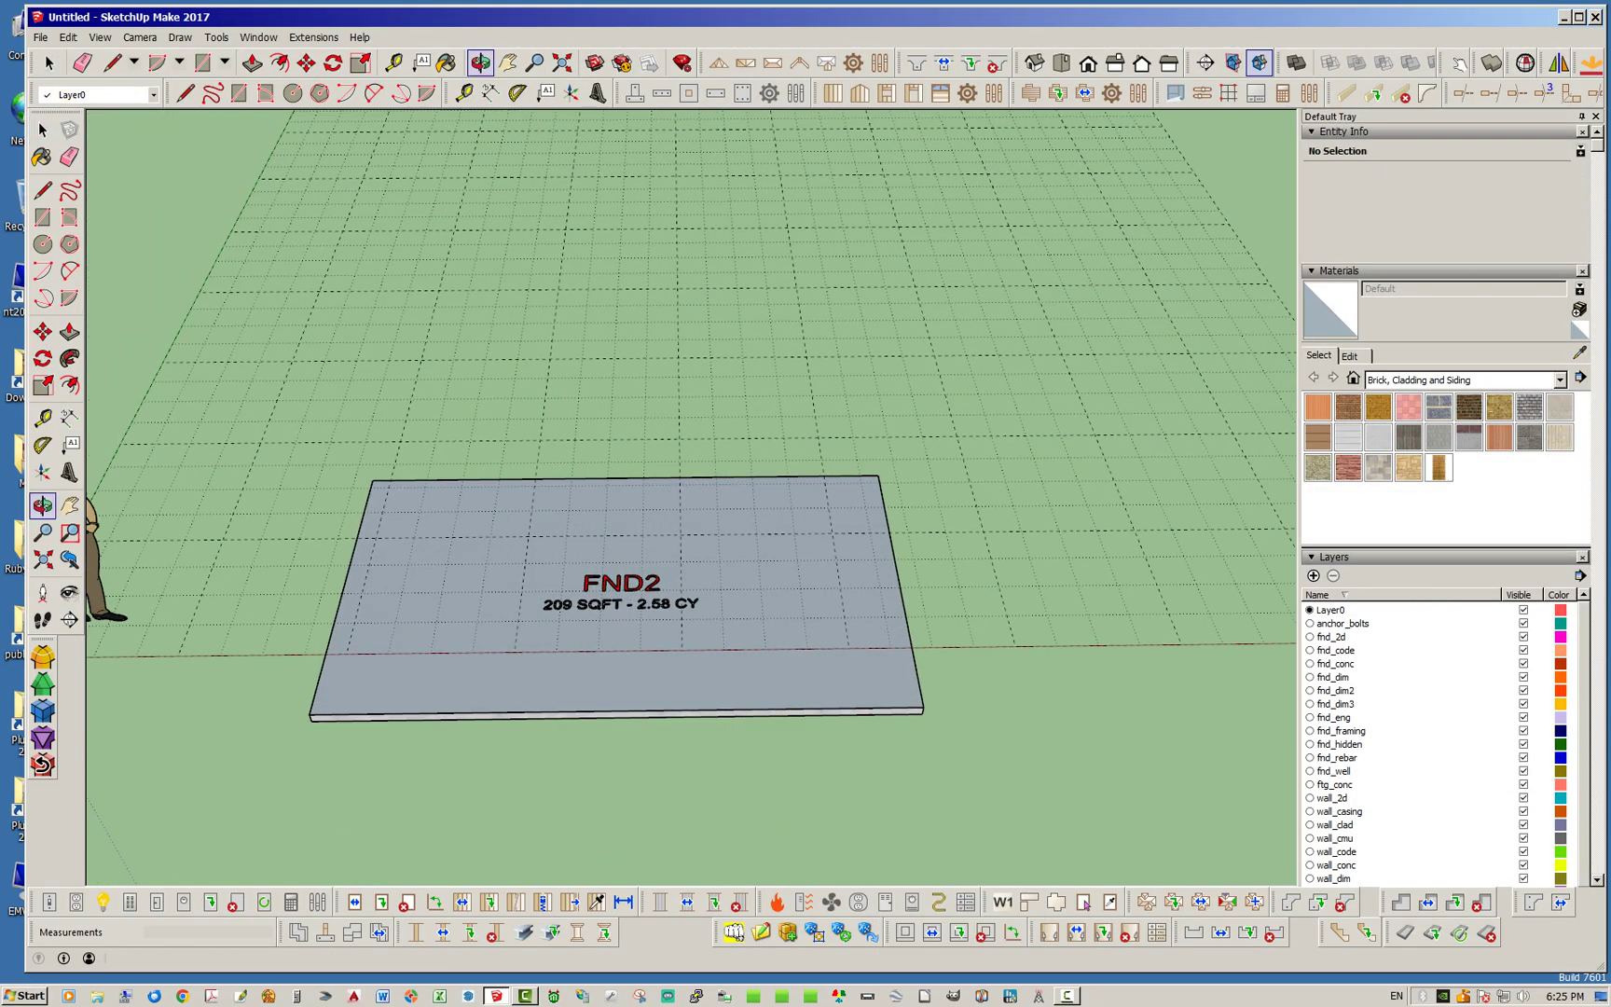
Step: Hide the Medeek grid on the ground plane around the slab
scroll(690, 606, "up", 3)
middle_click_drag(690, 606, 716, 550)
scroll(716, 522, "down", 4)
scroll(764, 527, "down", 2)
left_click_drag(1002, 610, 994, 615)
left_click(994, 623)
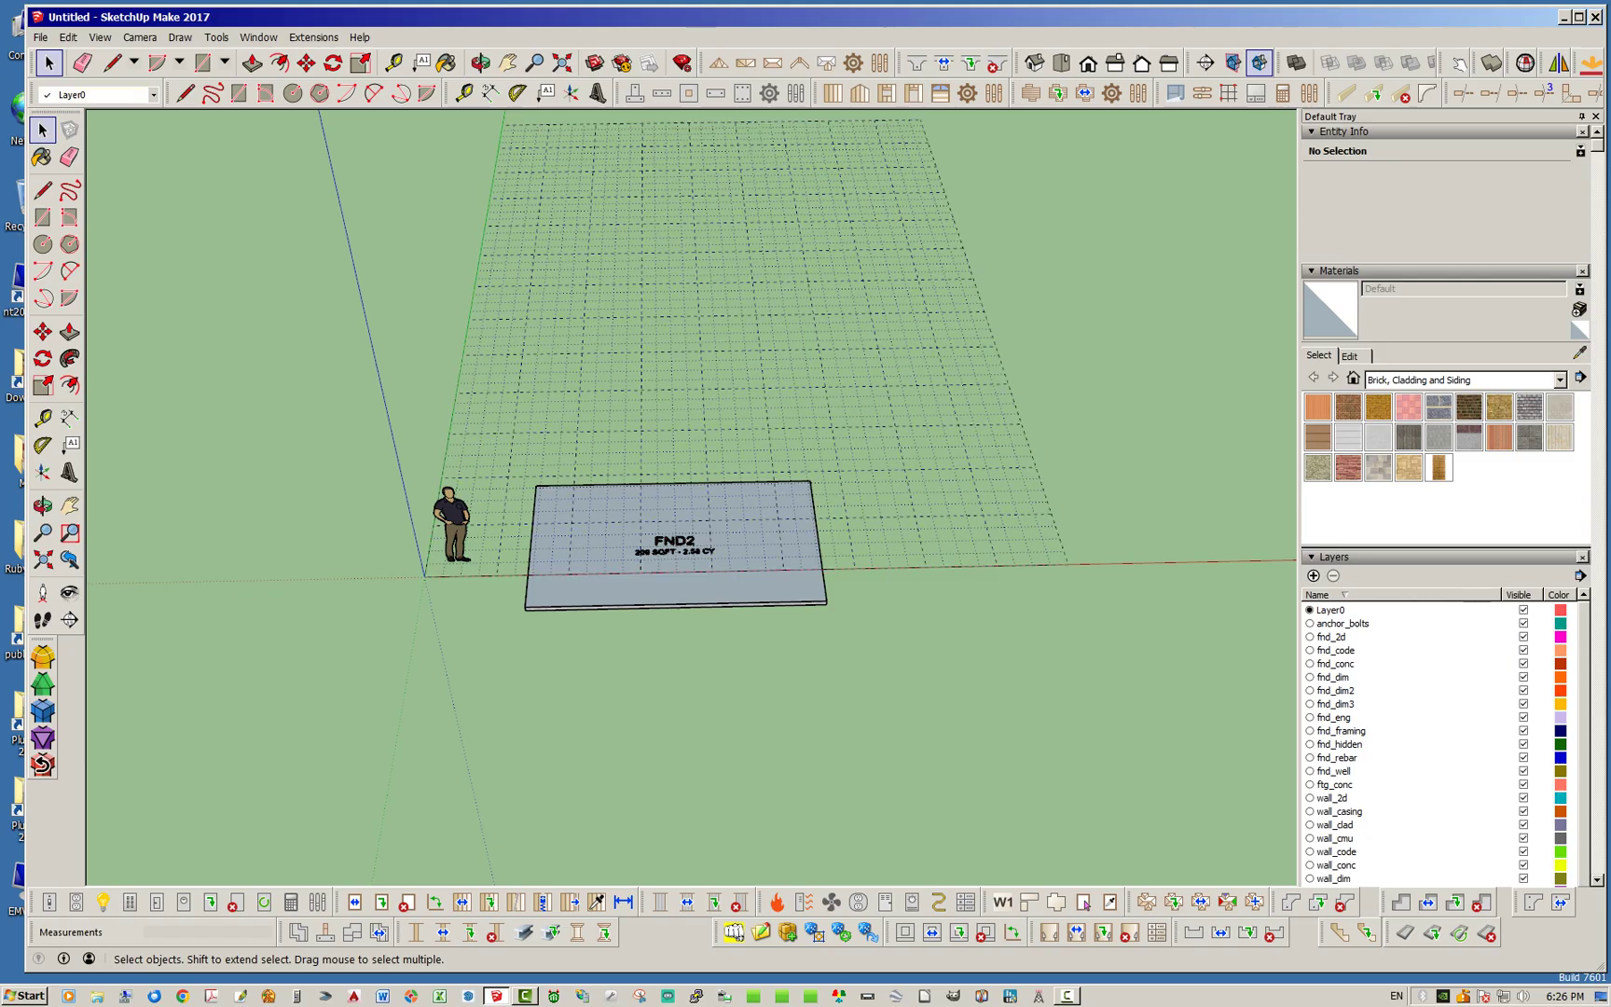
right_click(955, 472)
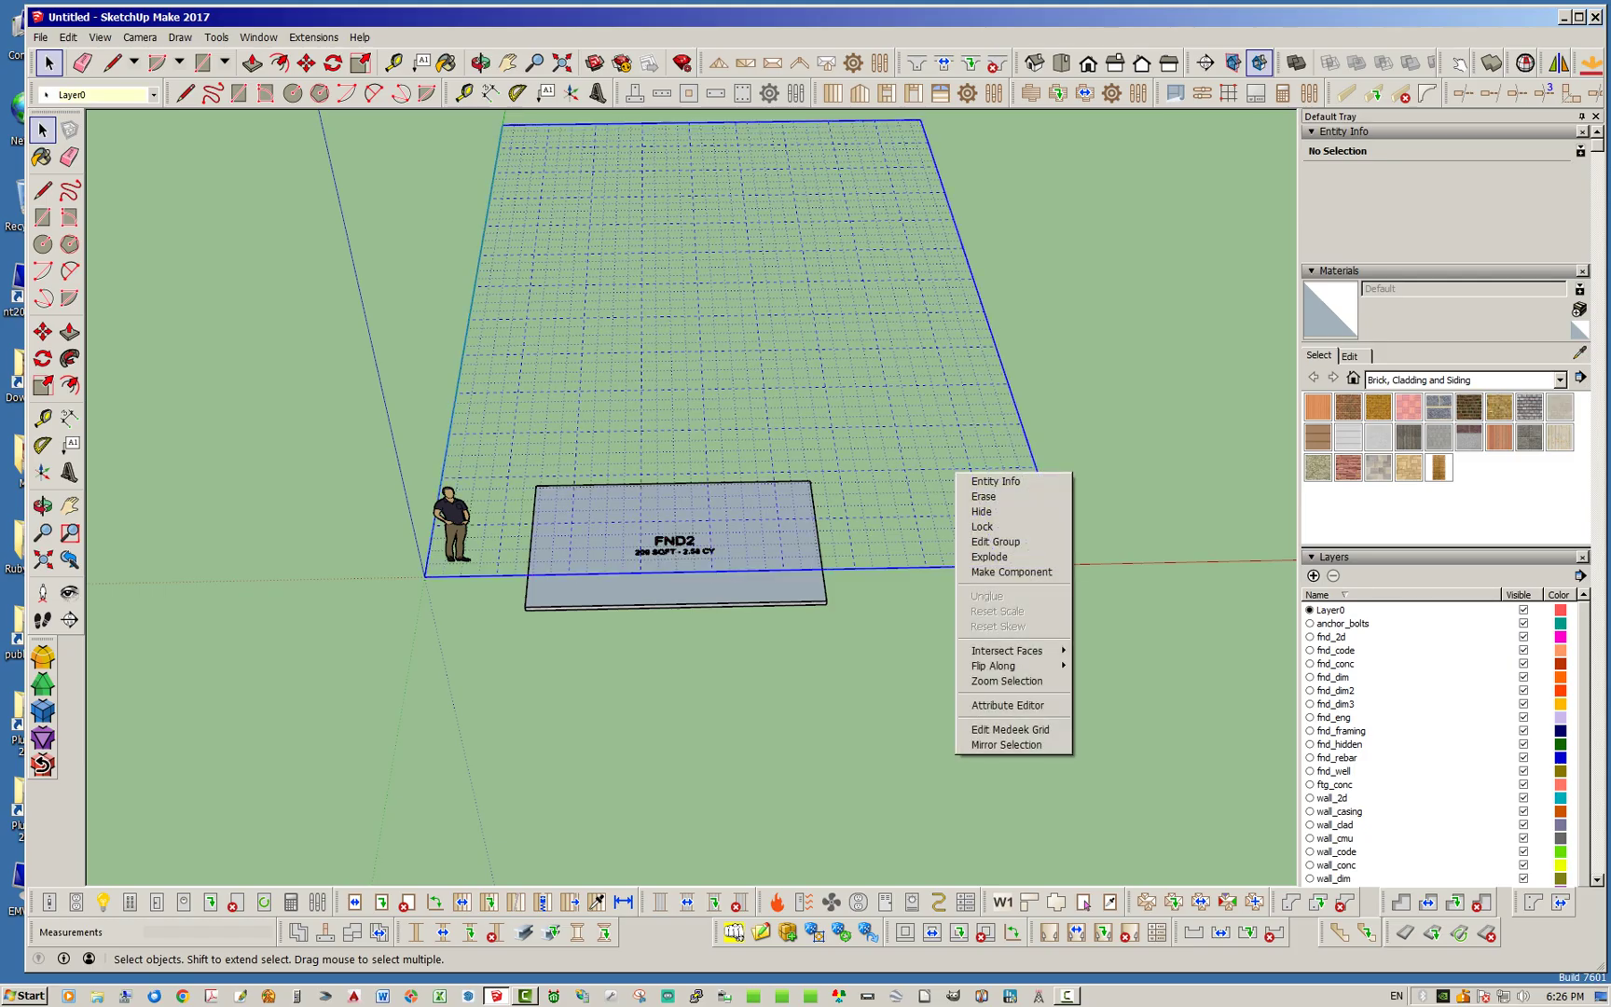
left_click(983, 512)
mouse_move(974, 524)
middle_mouse_down()
mouse_move(1152, 396)
mouse_move(881, 509)
mouse_move(970, 504)
middle_mouse_up()
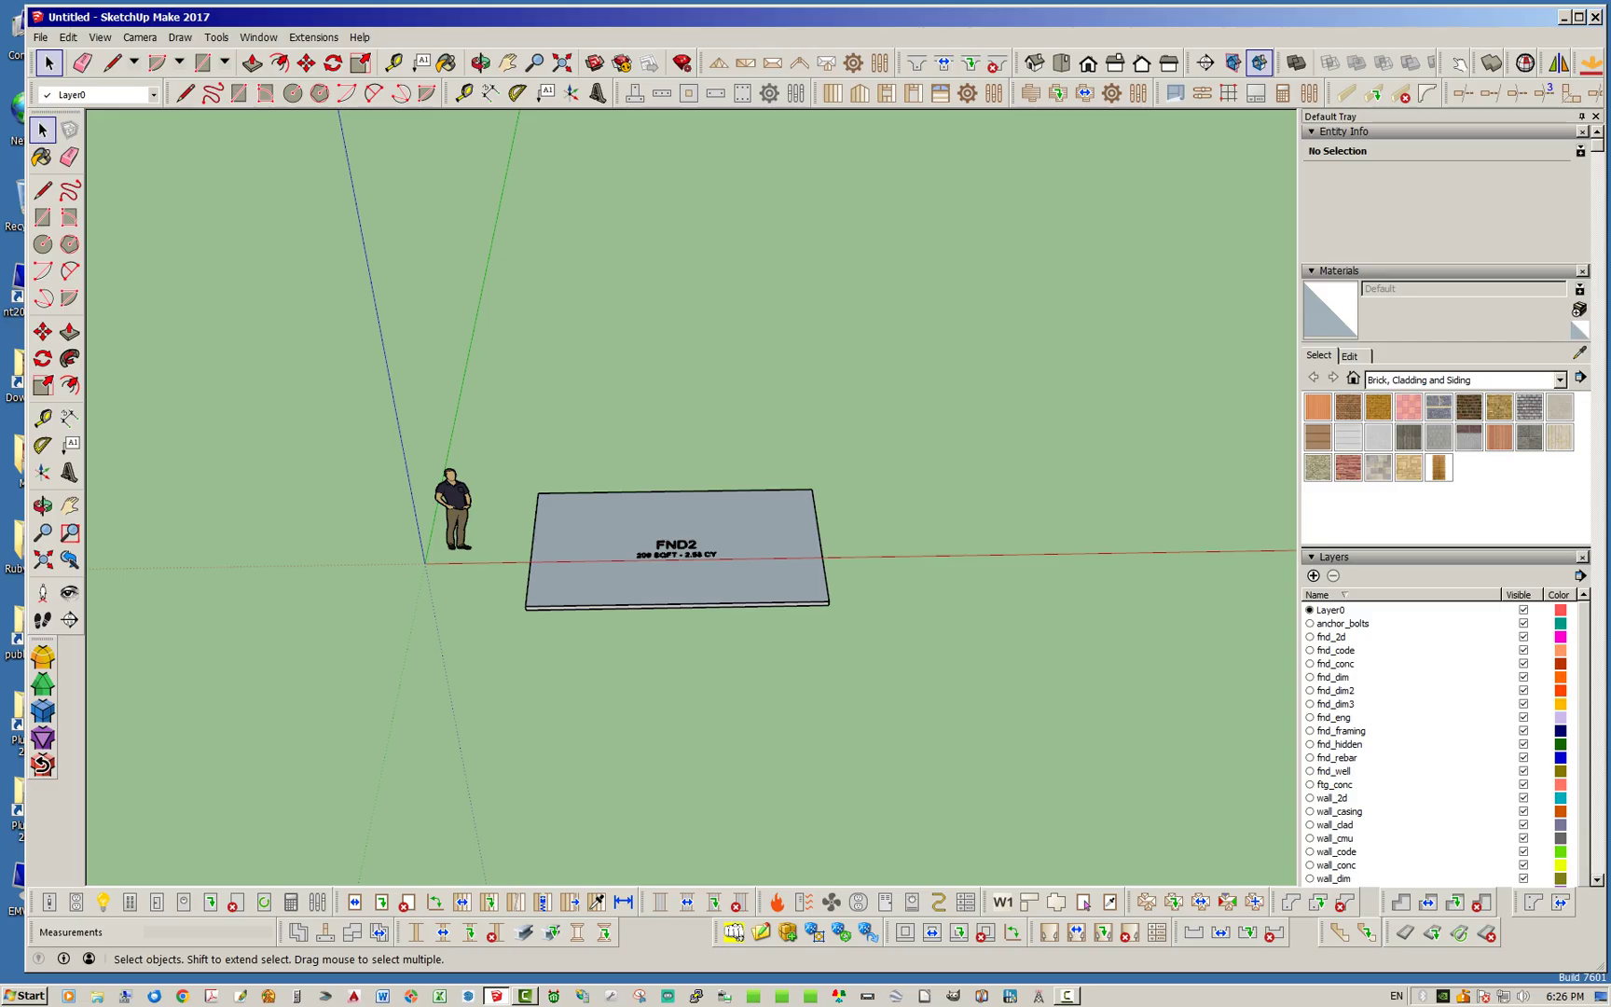
Step: Offset the perimeter of the face on the slab's top slightly inward with the Offset tool
middle_click_drag(692, 522, 713, 580)
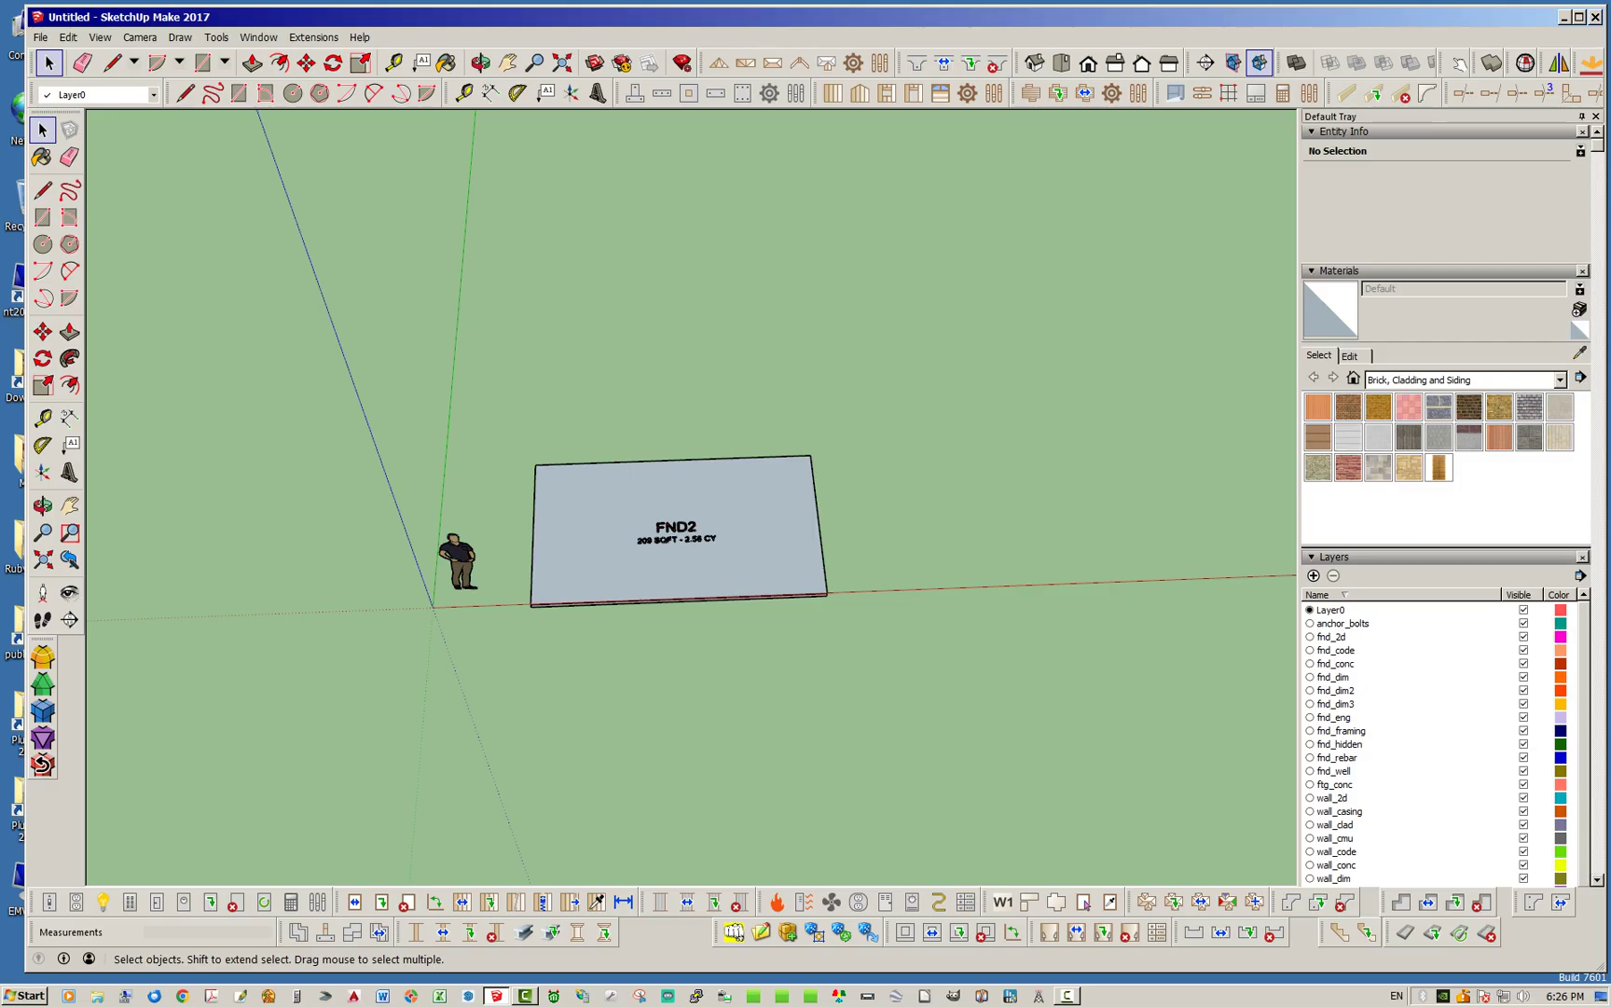
mouse_move(713, 573)
middle_mouse_down()
mouse_move(795, 532)
mouse_move(722, 541)
middle_mouse_up()
scroll(794, 529, "up", 3)
scroll(579, 613, "up", 2)
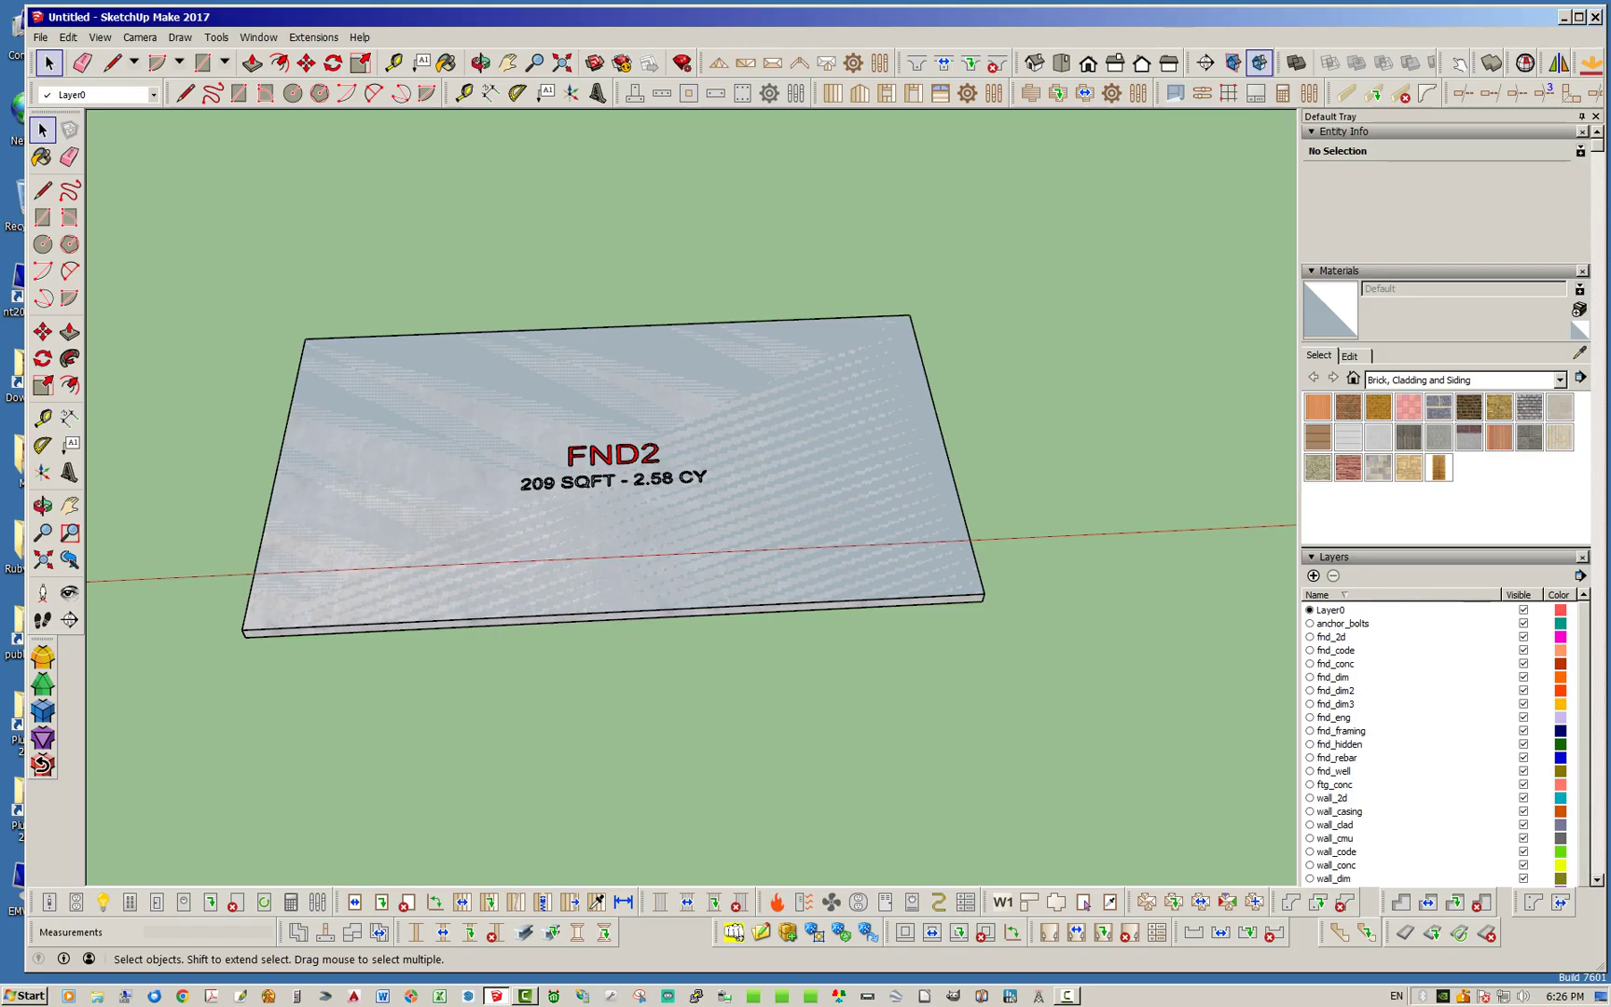
middle_click_drag(617, 539, 673, 550)
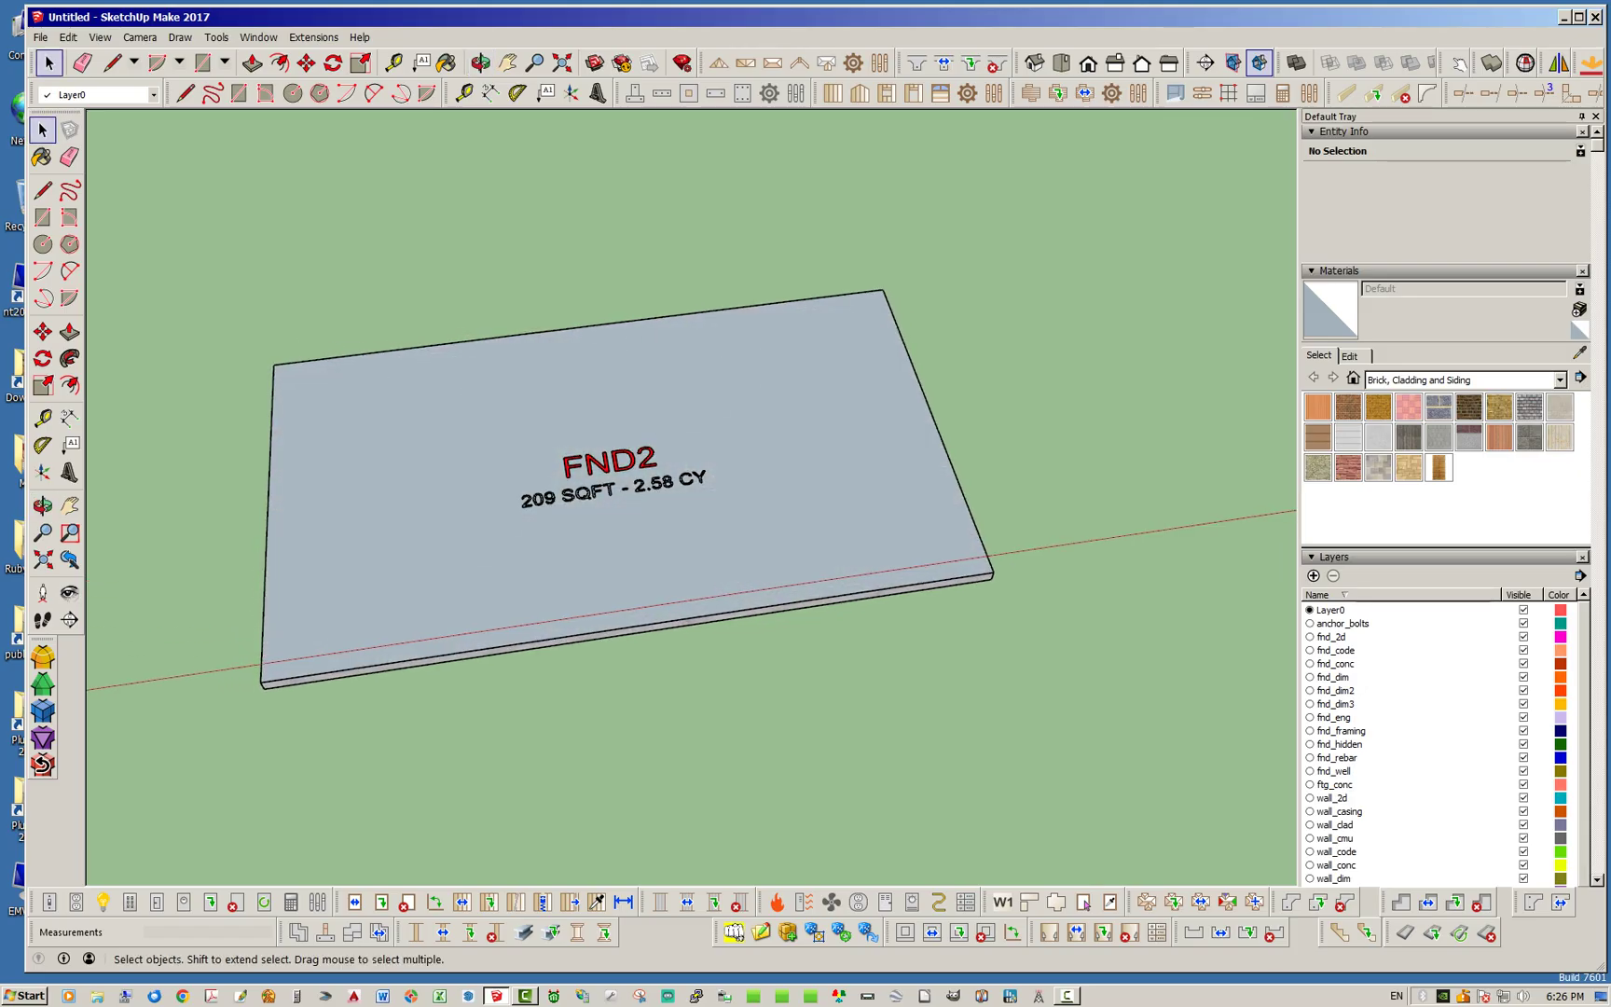
scroll(673, 550, "up", 2)
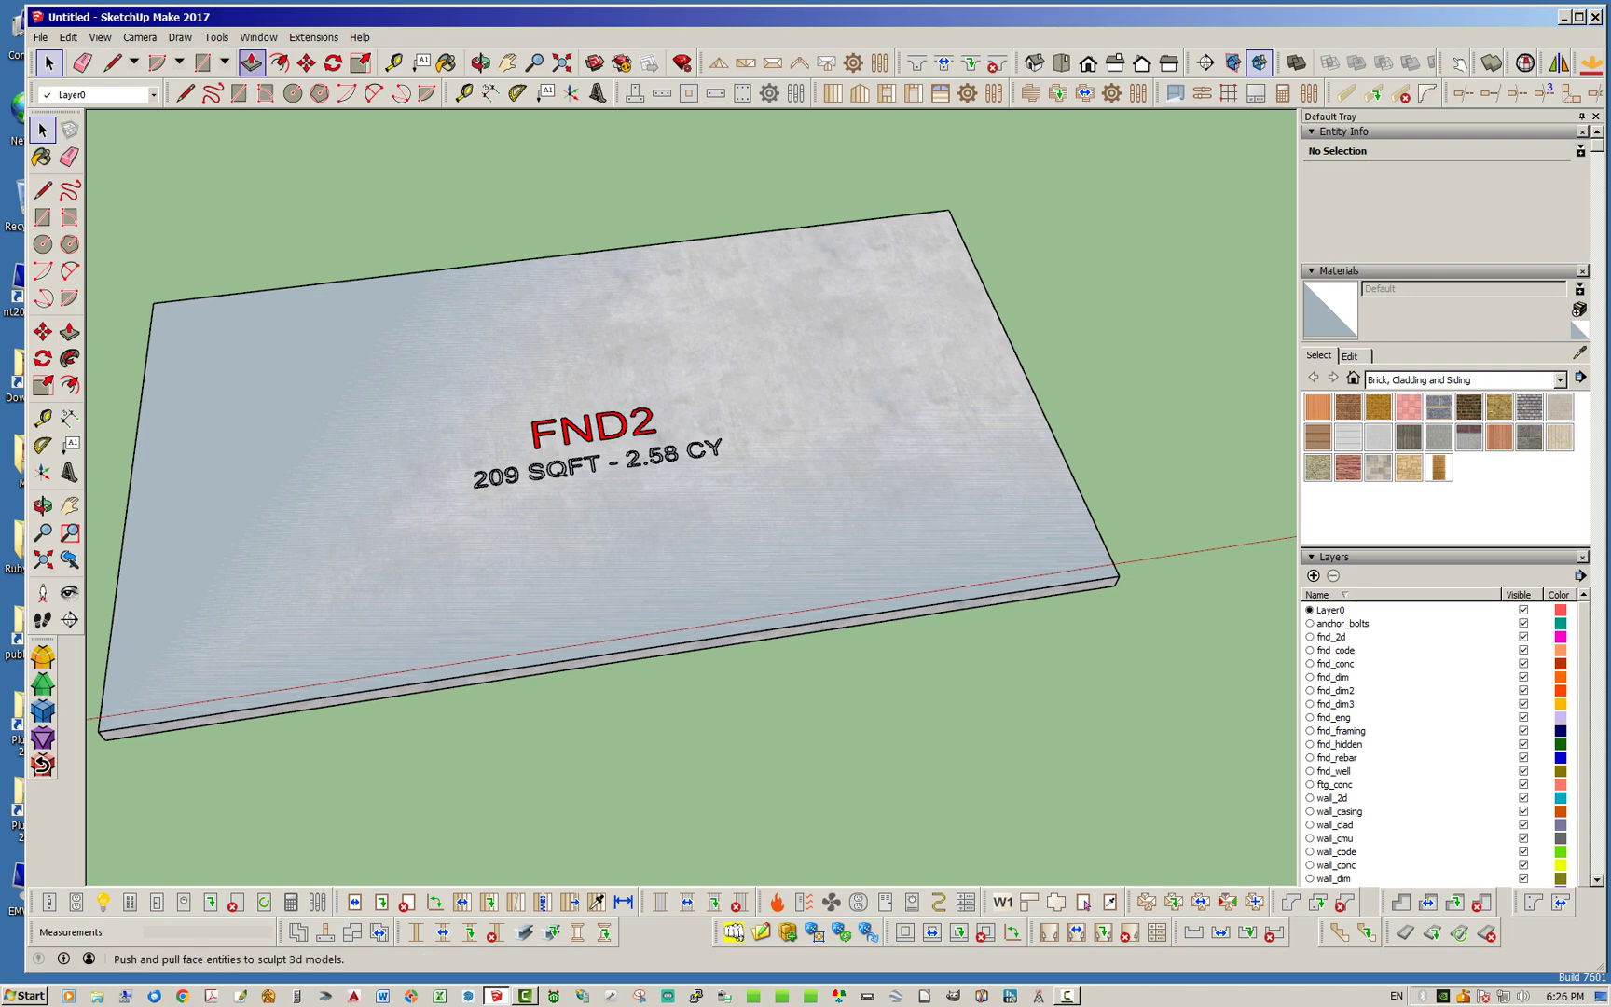
left_click(278, 63)
scroll(771, 638, "up", 4)
left_click(746, 618)
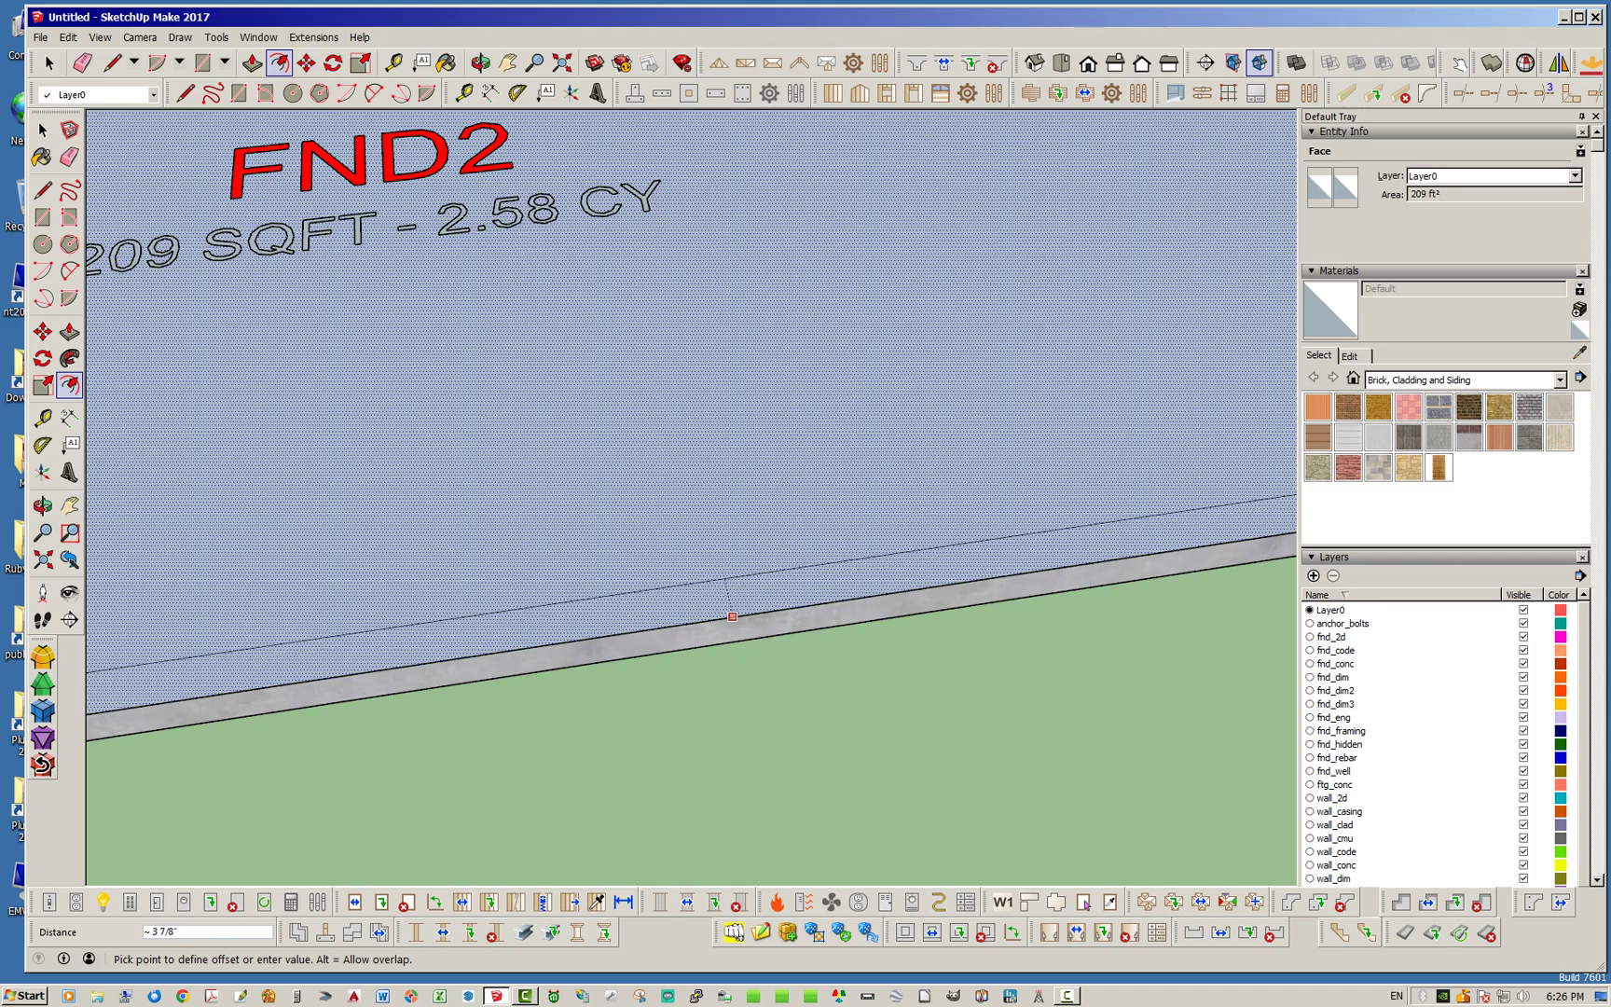
key("Return")
key("space")
middle_click_drag(724, 580, 419, 580)
scroll(401, 580, "down", 5)
left_click(400, 652)
middle_click_drag(401, 653, 294, 649)
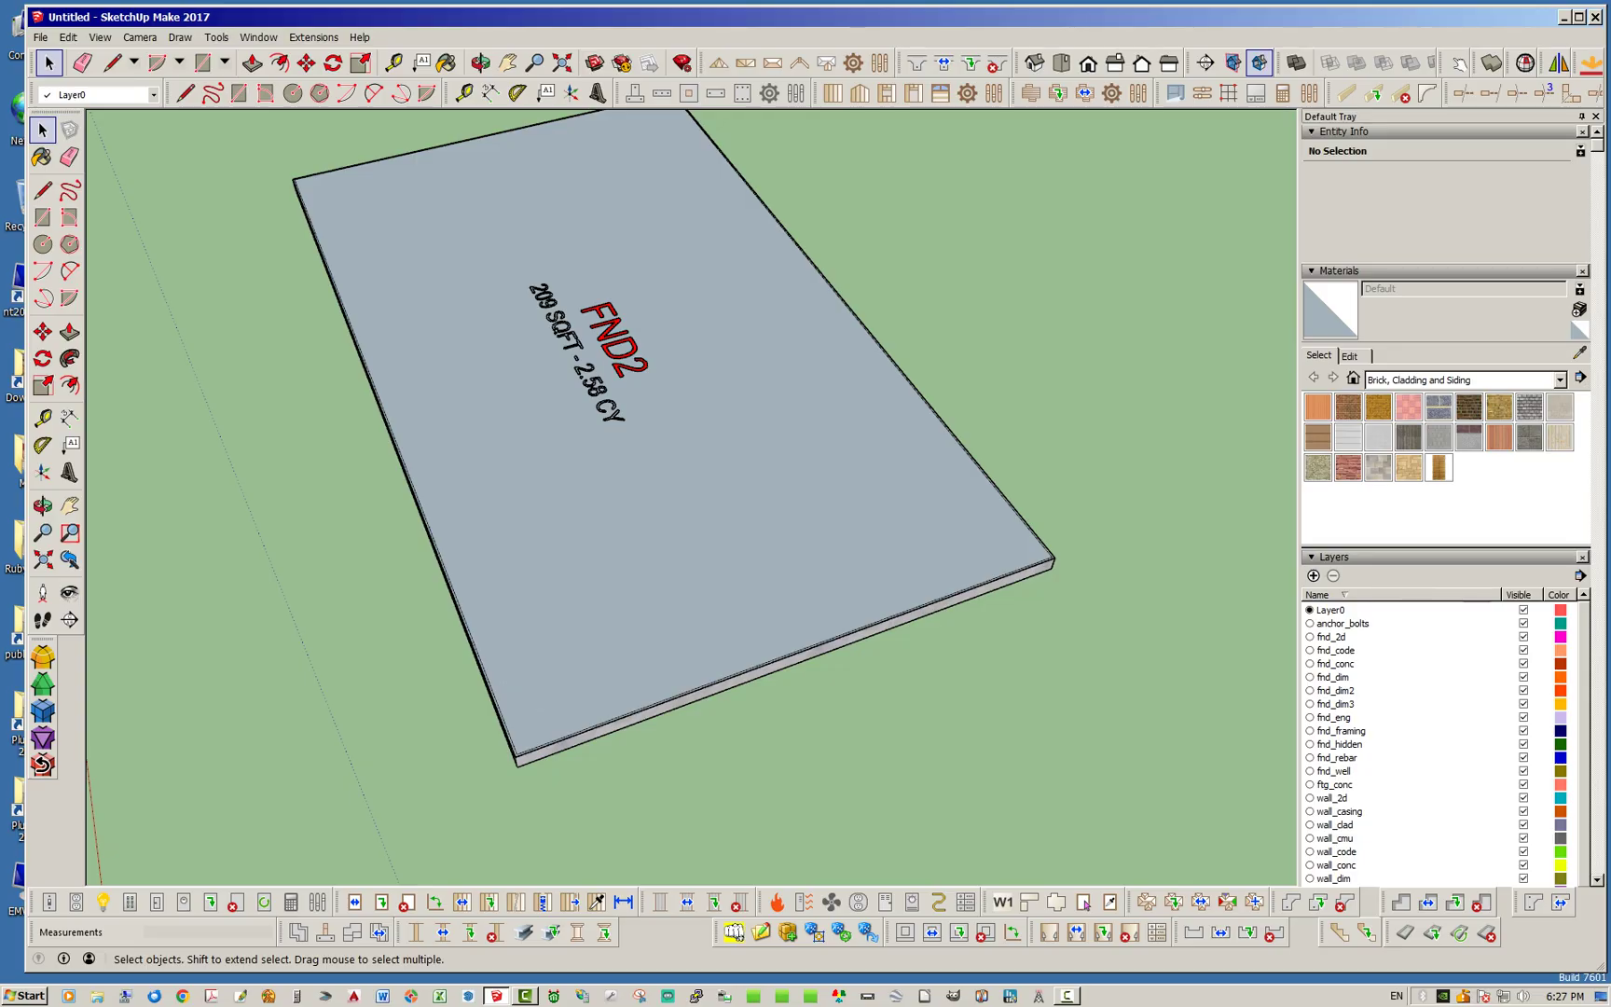
Step: Start a new rectangular wall assembly with the Medeek Wall plugin and set its stud size to 2x4
left_click(833, 93)
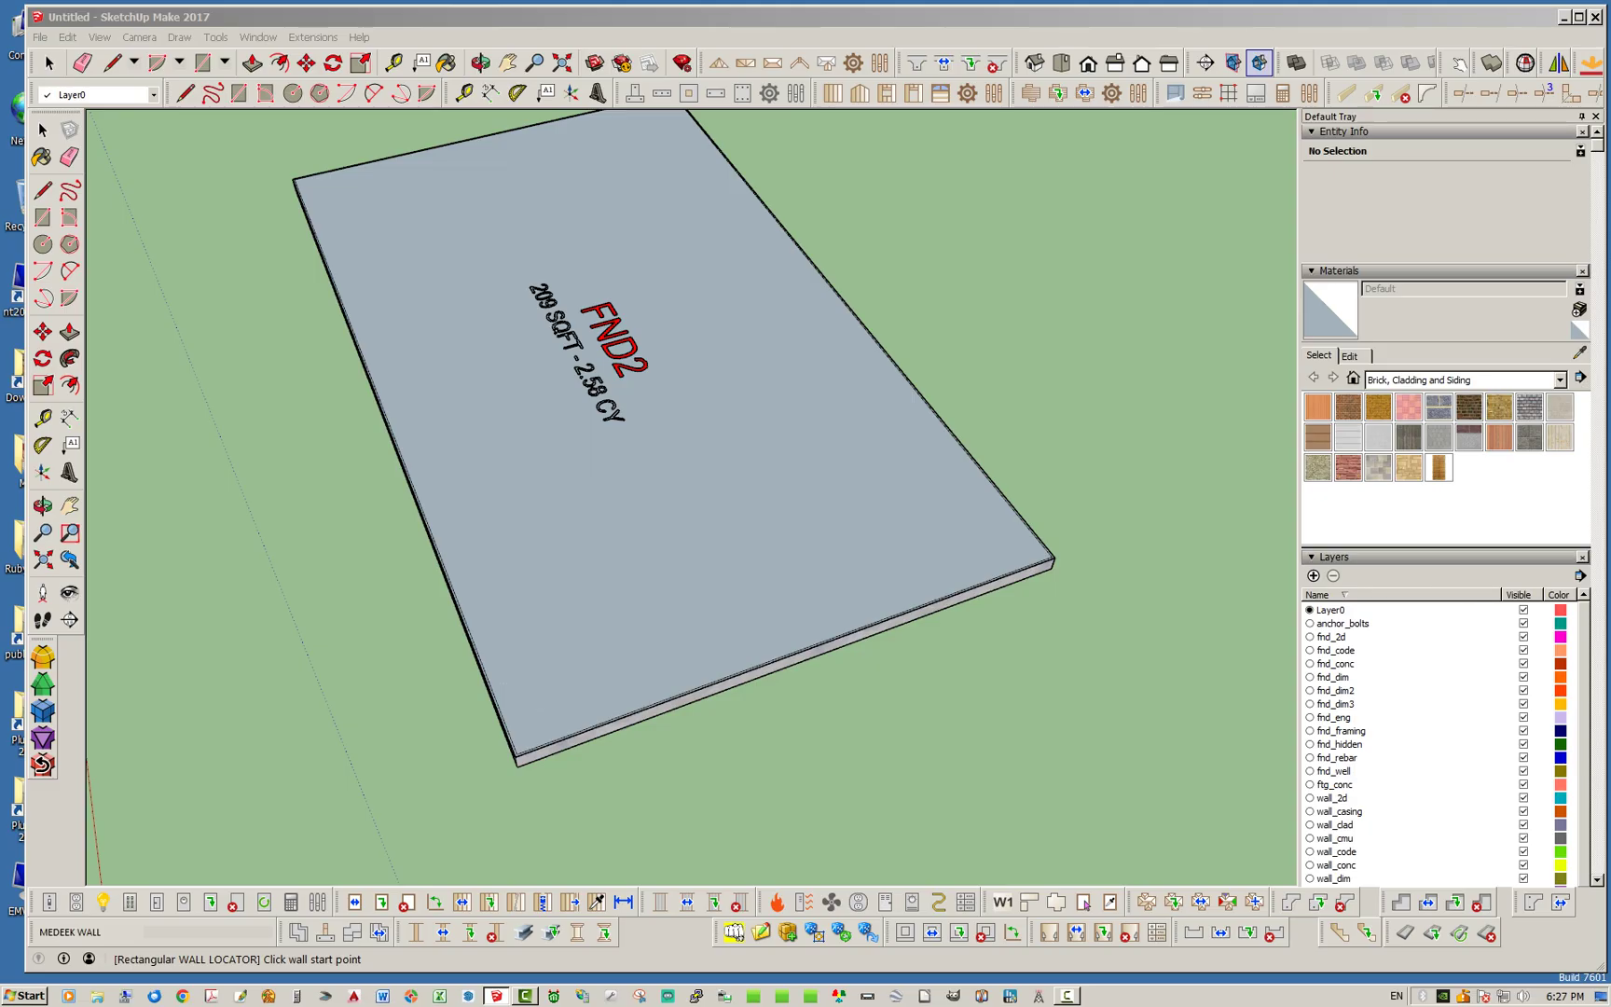
mouse_move(1081, 178)
left_mouse_down()
mouse_move(1395, 98)
mouse_move(1414, 119)
left_mouse_up()
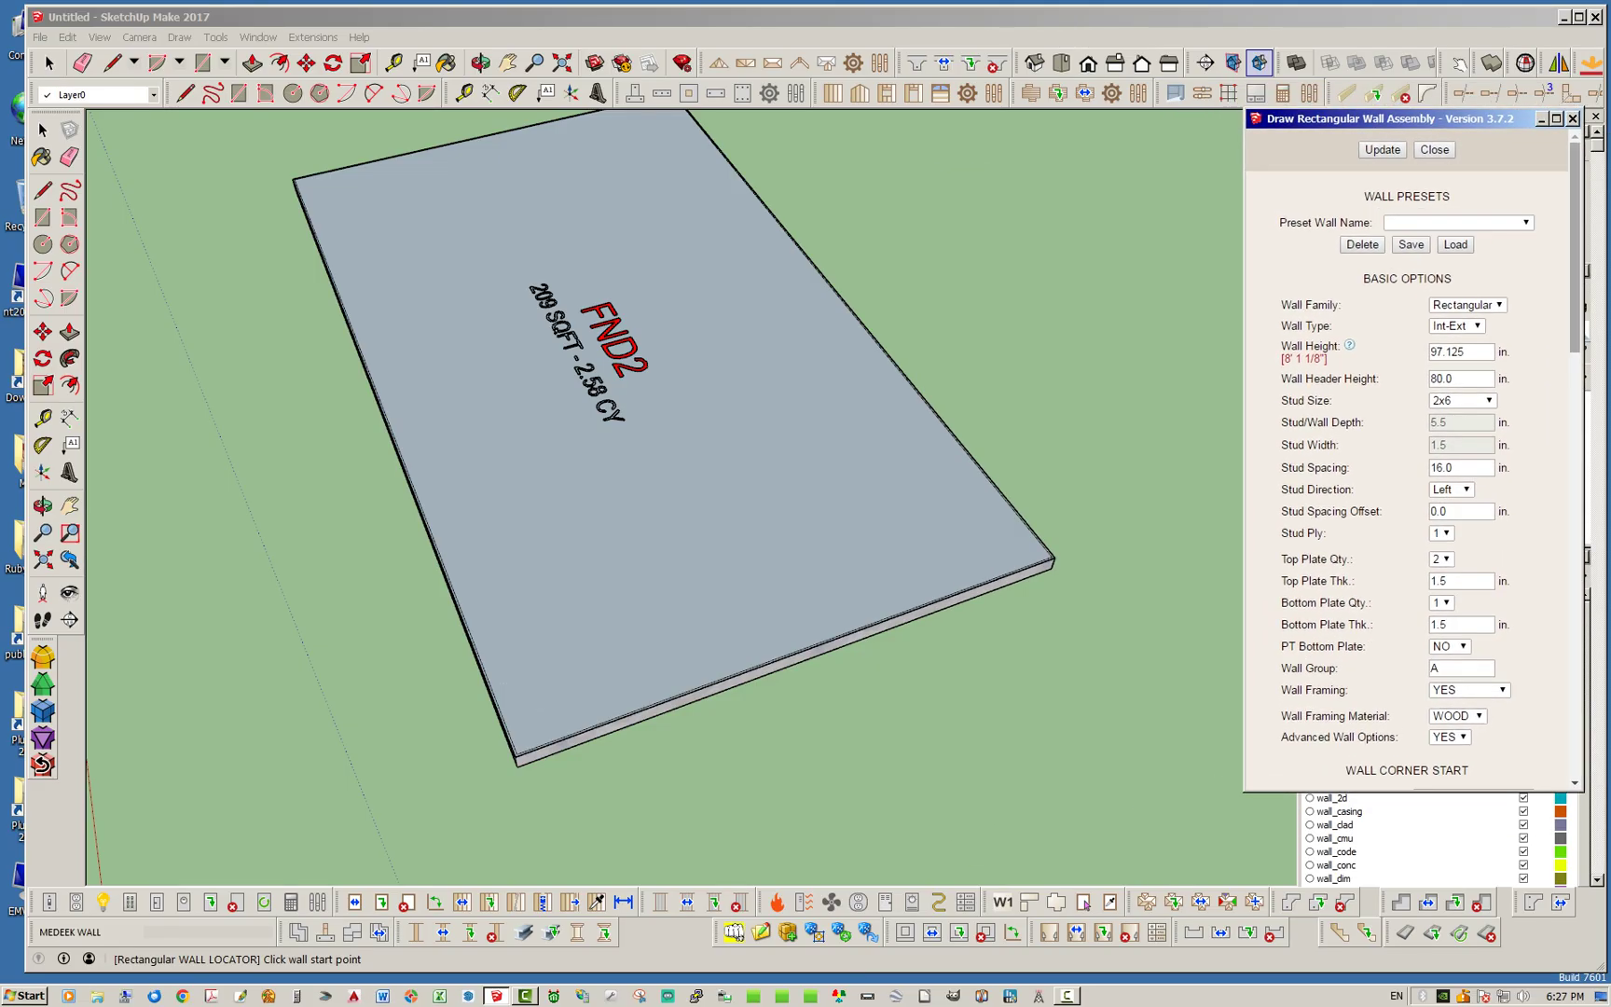
scroll(1575, 247, "down", 1)
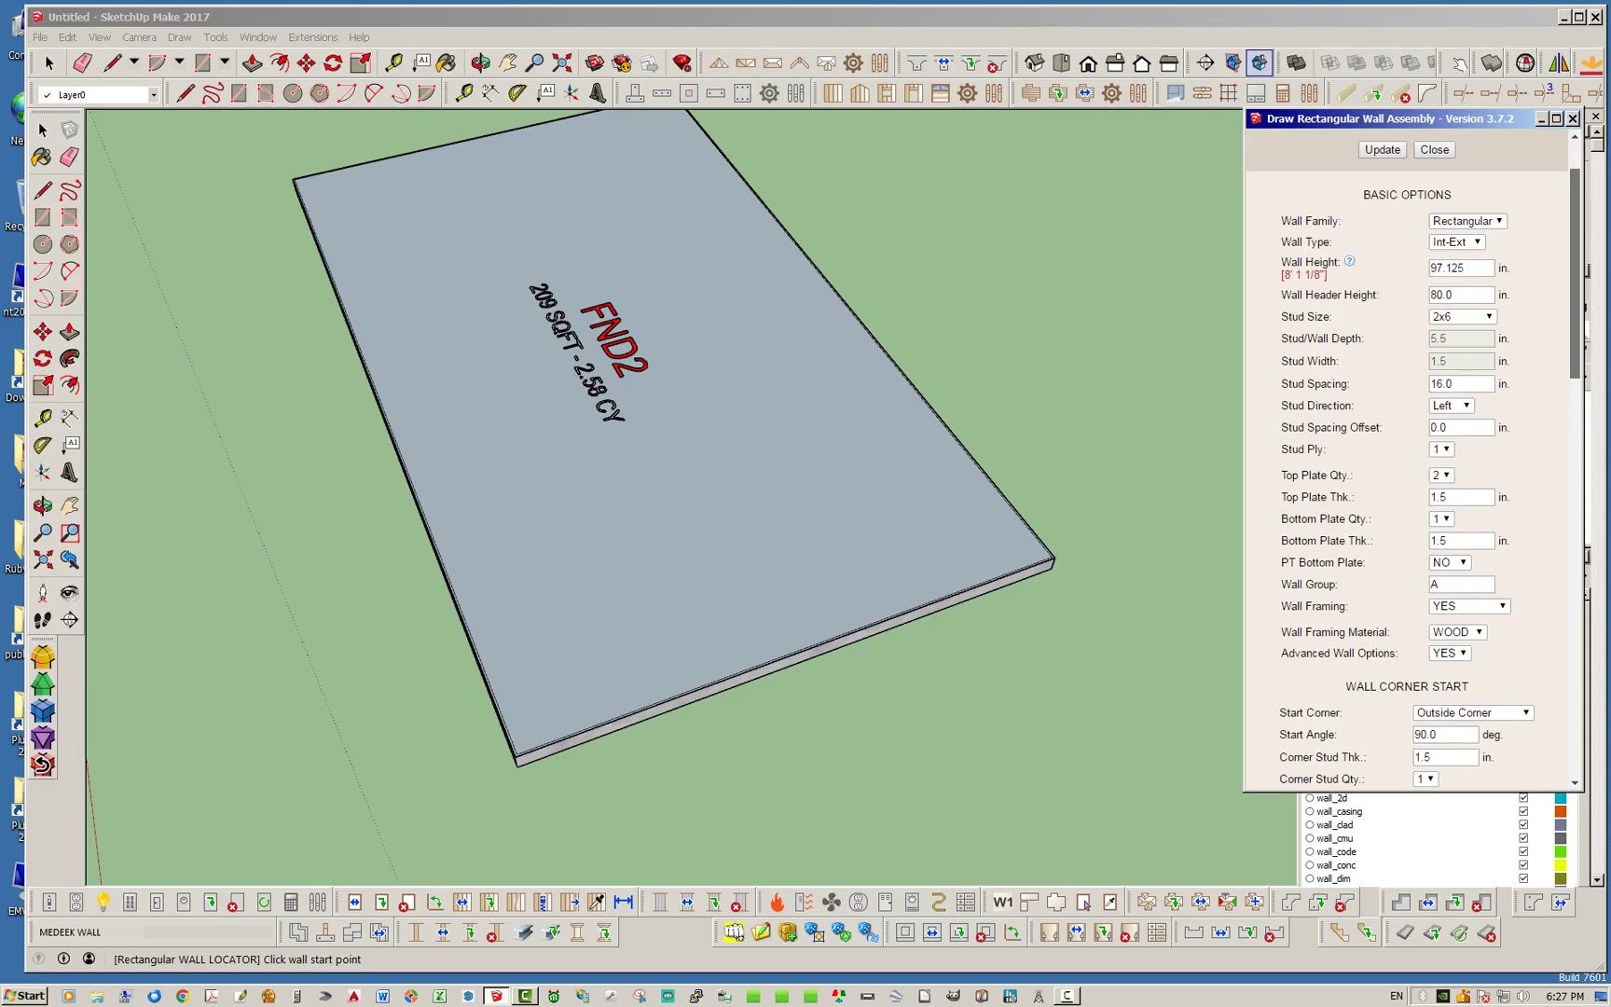
left_click(1462, 316)
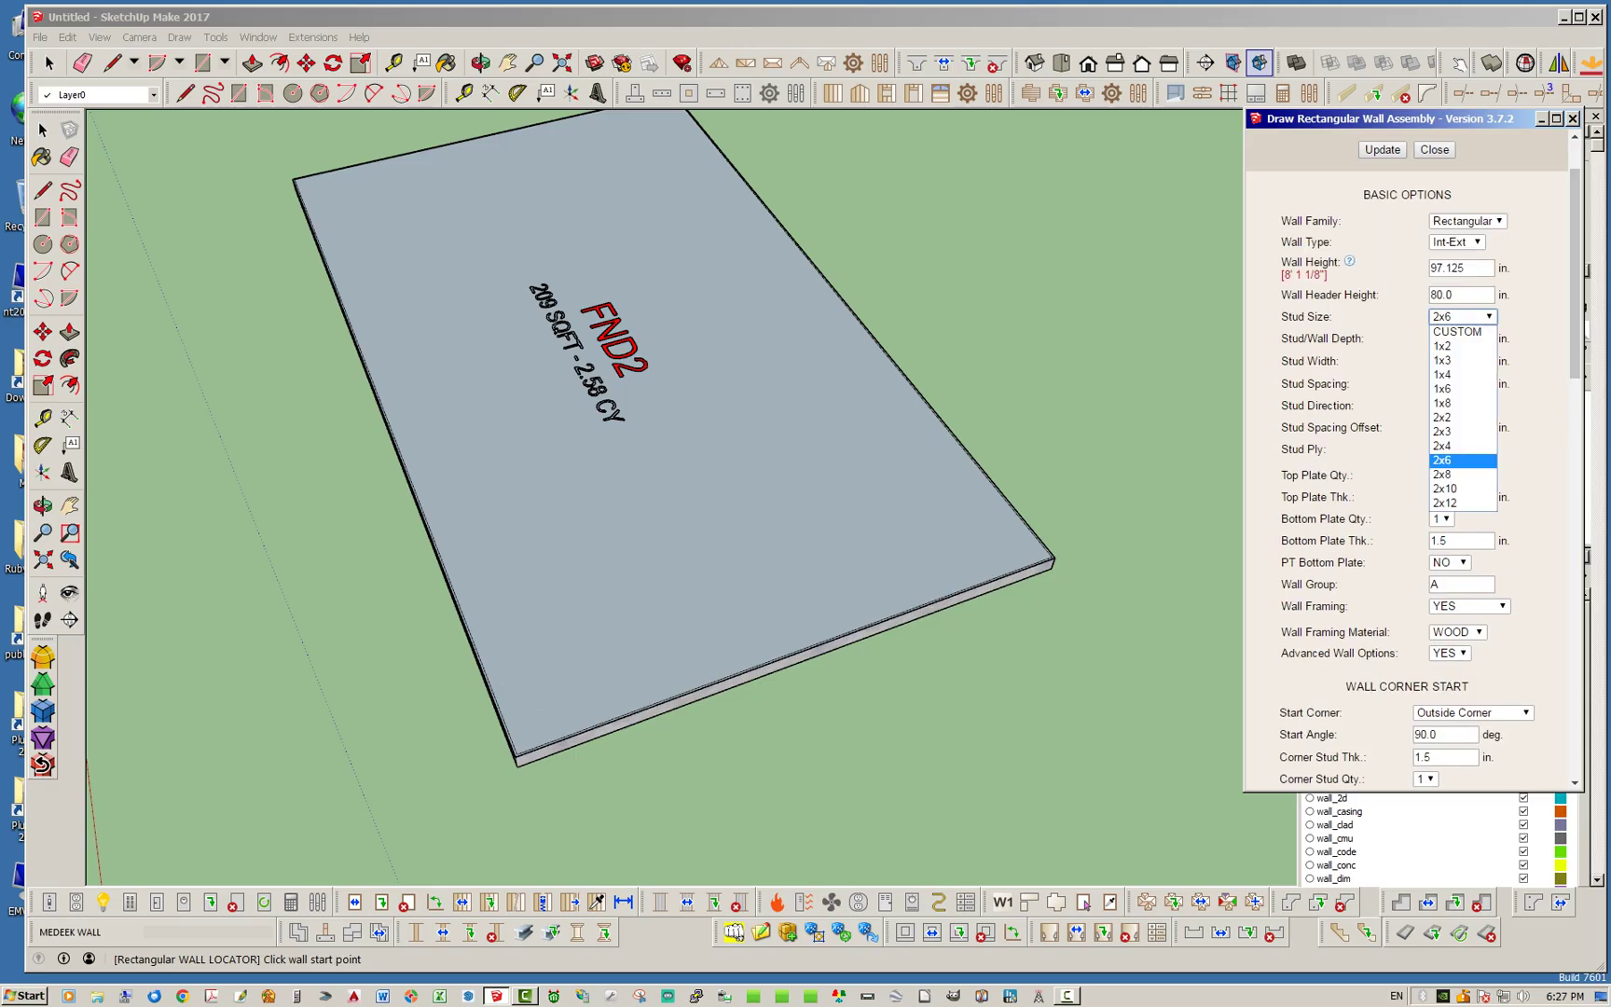
left_click(1462, 446)
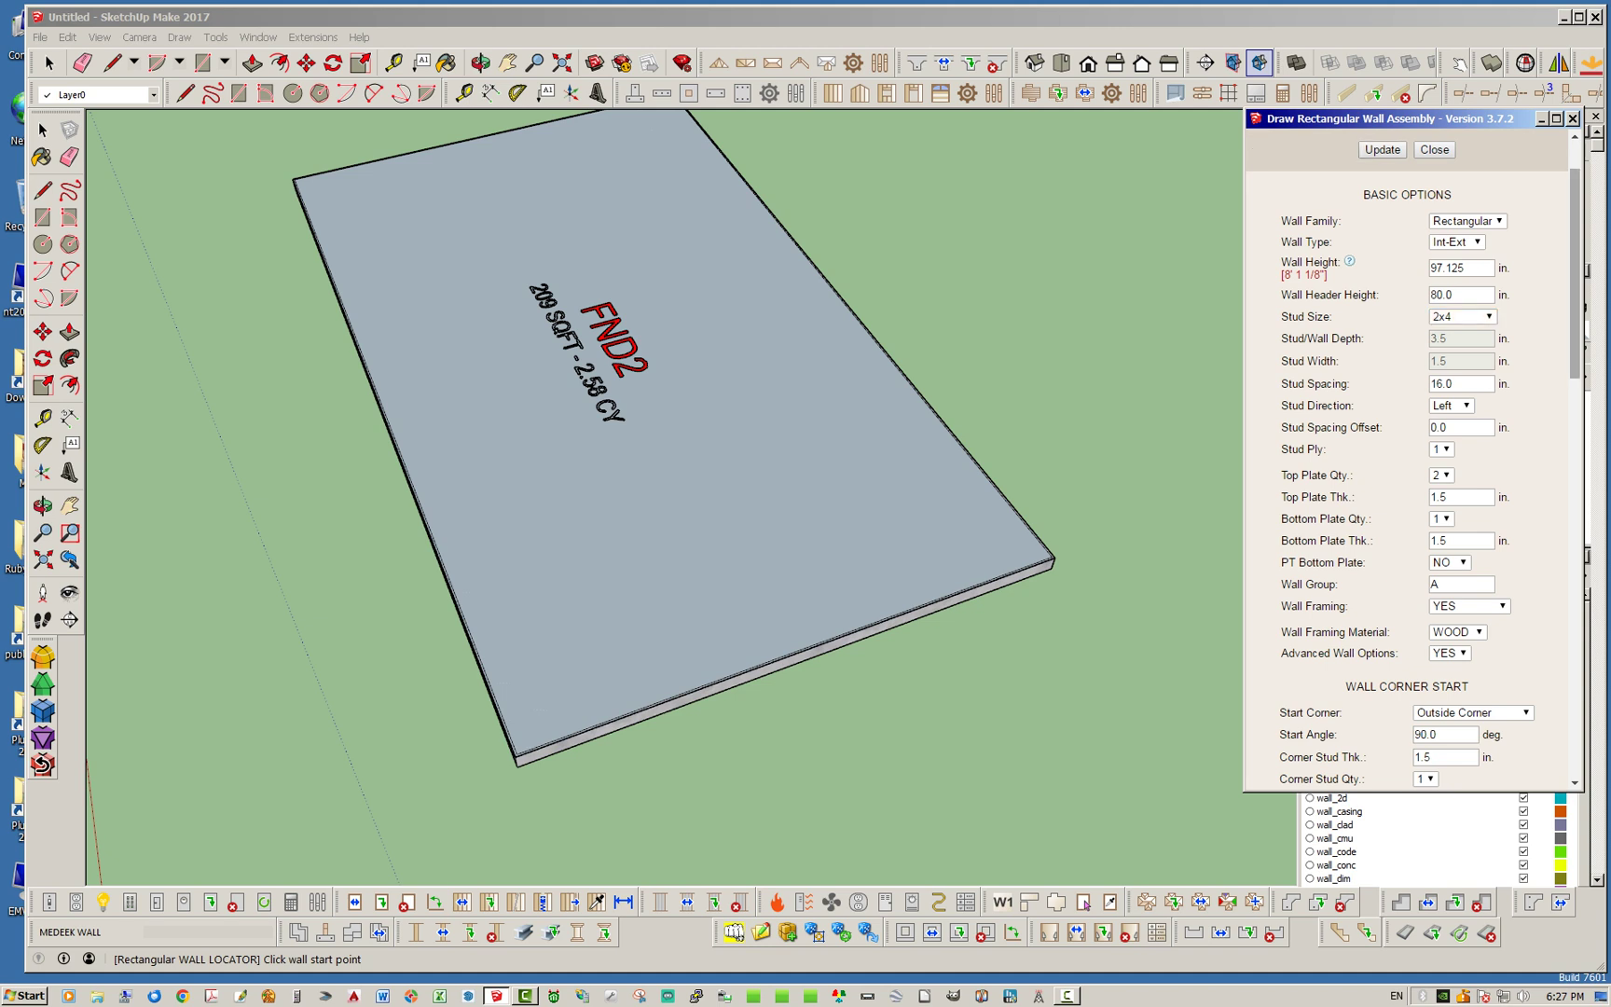
Step: Turn off wall sheathing and wall cladding in the wall's advanced options and apply the settings
scroll(1431, 479, "down", 1)
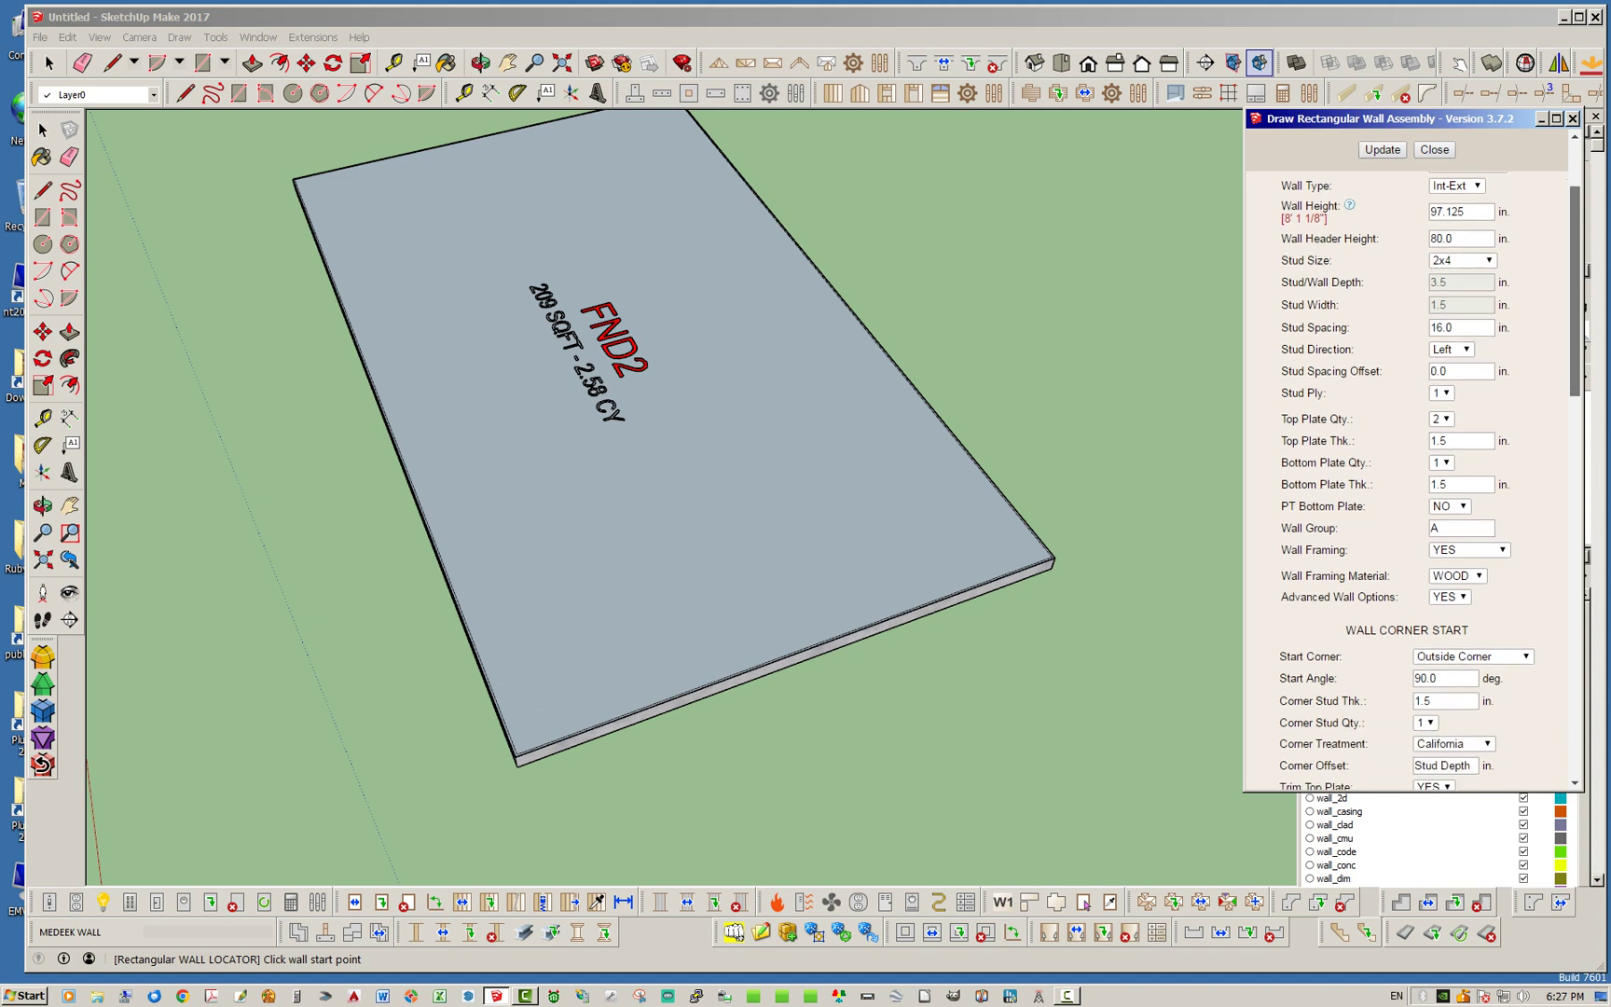
scroll(1408, 481, "down", 12)
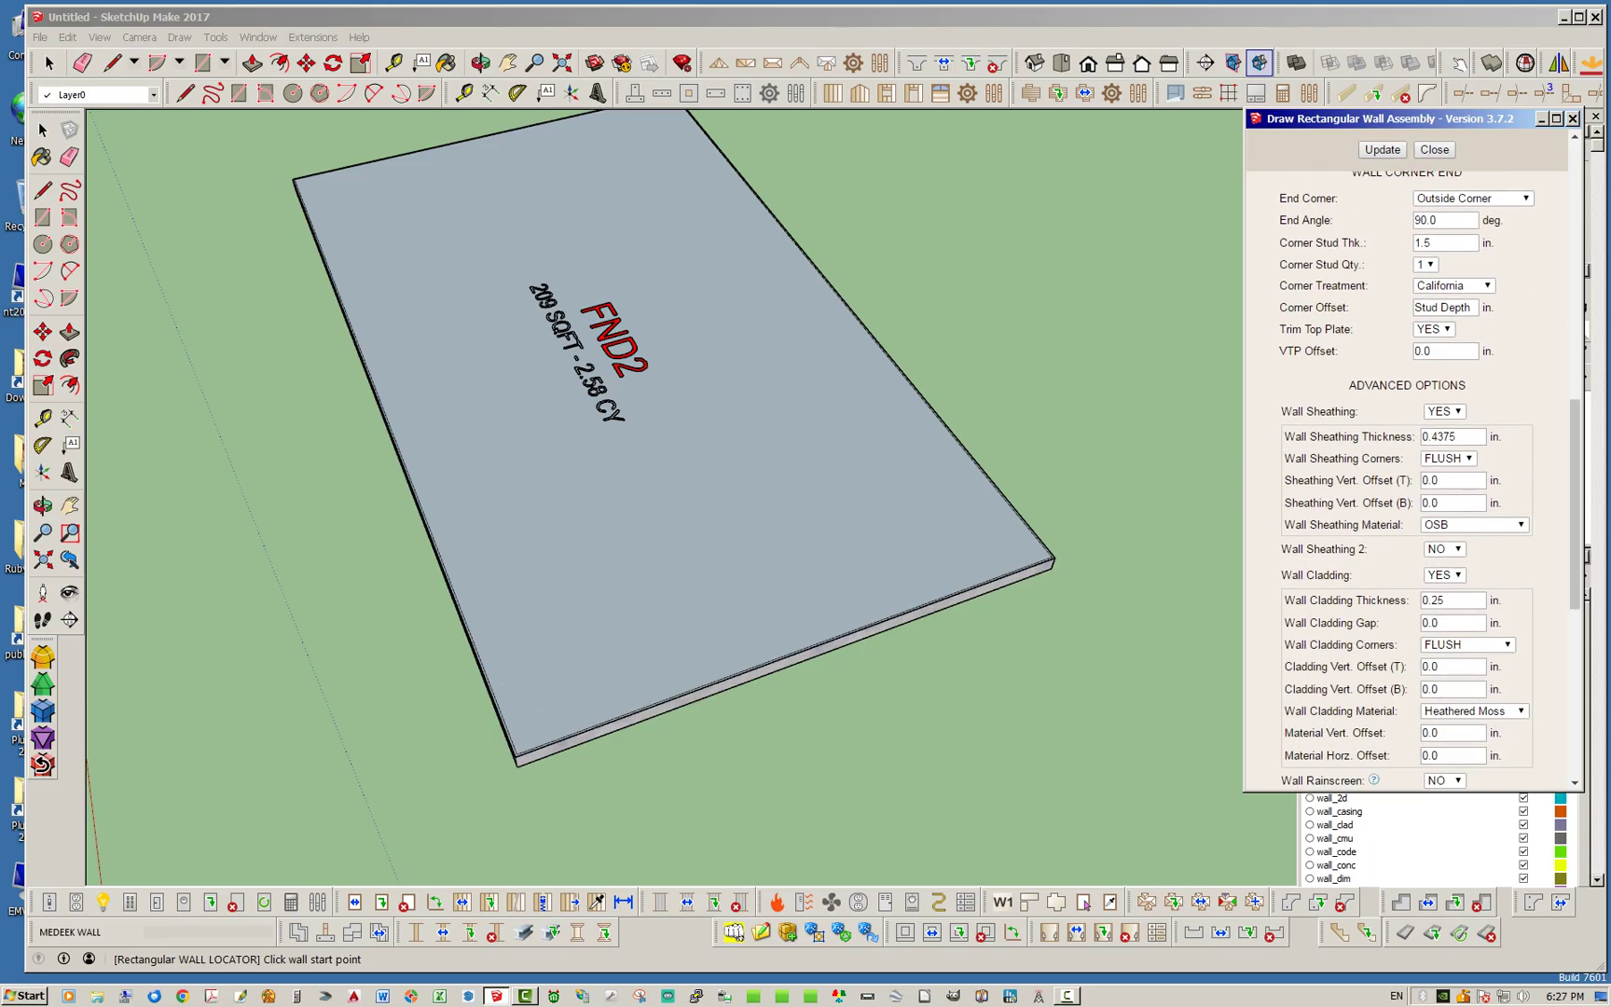
left_click(1446, 411)
left_click(1441, 443)
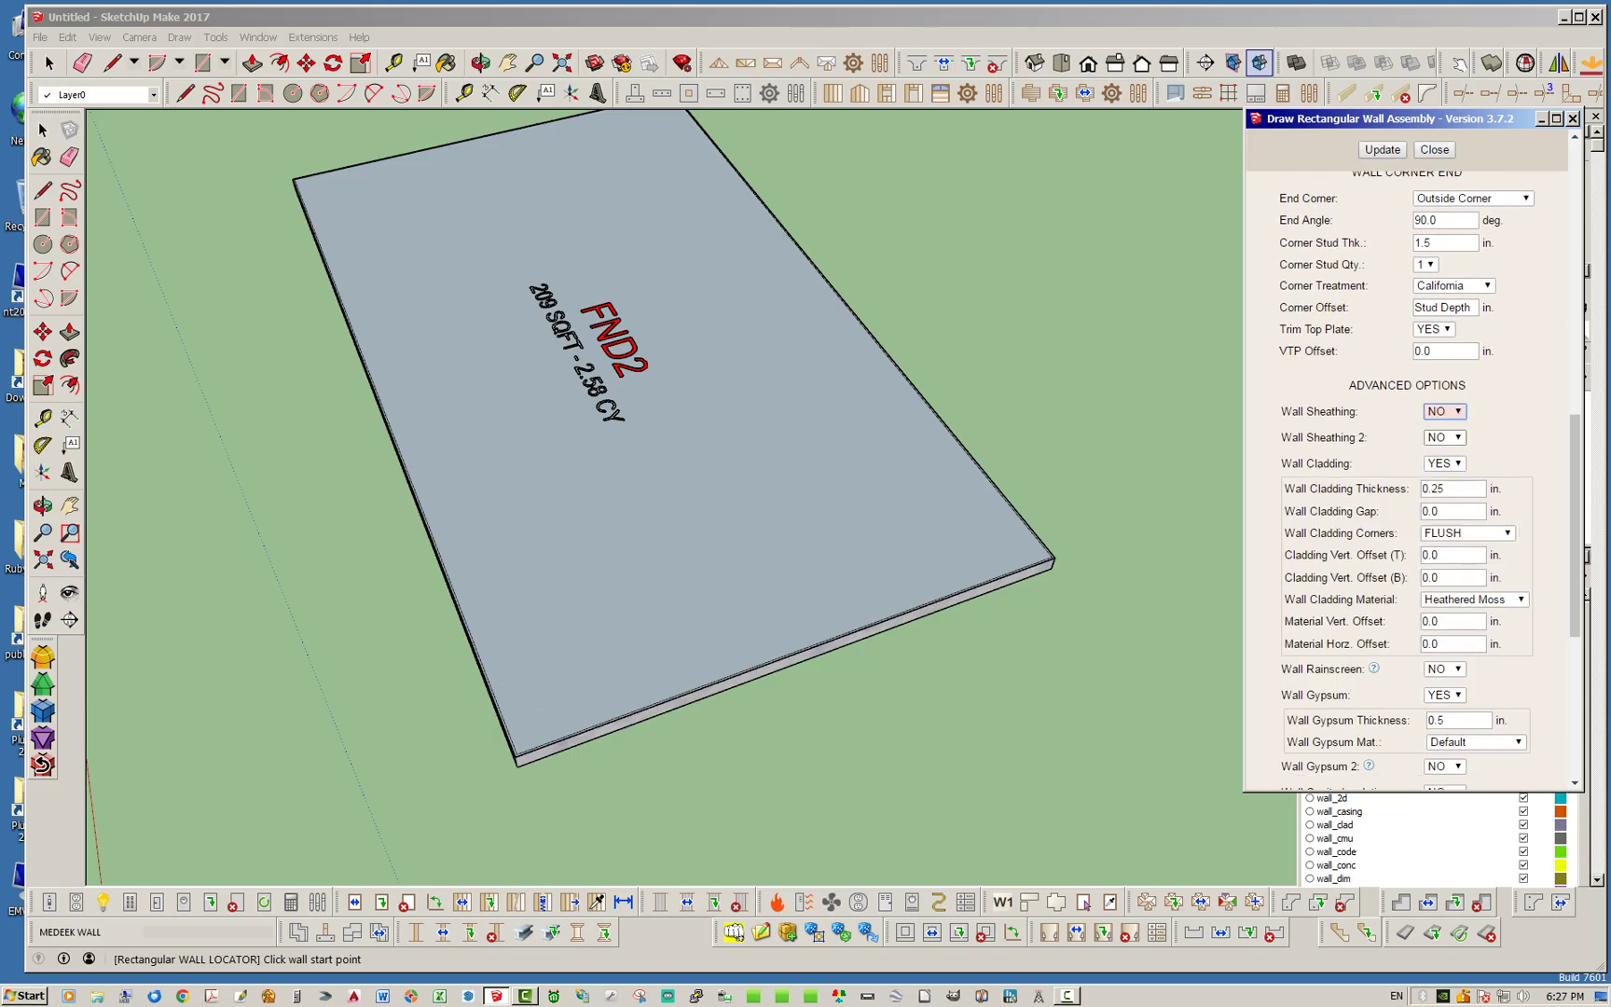
left_click(1445, 463)
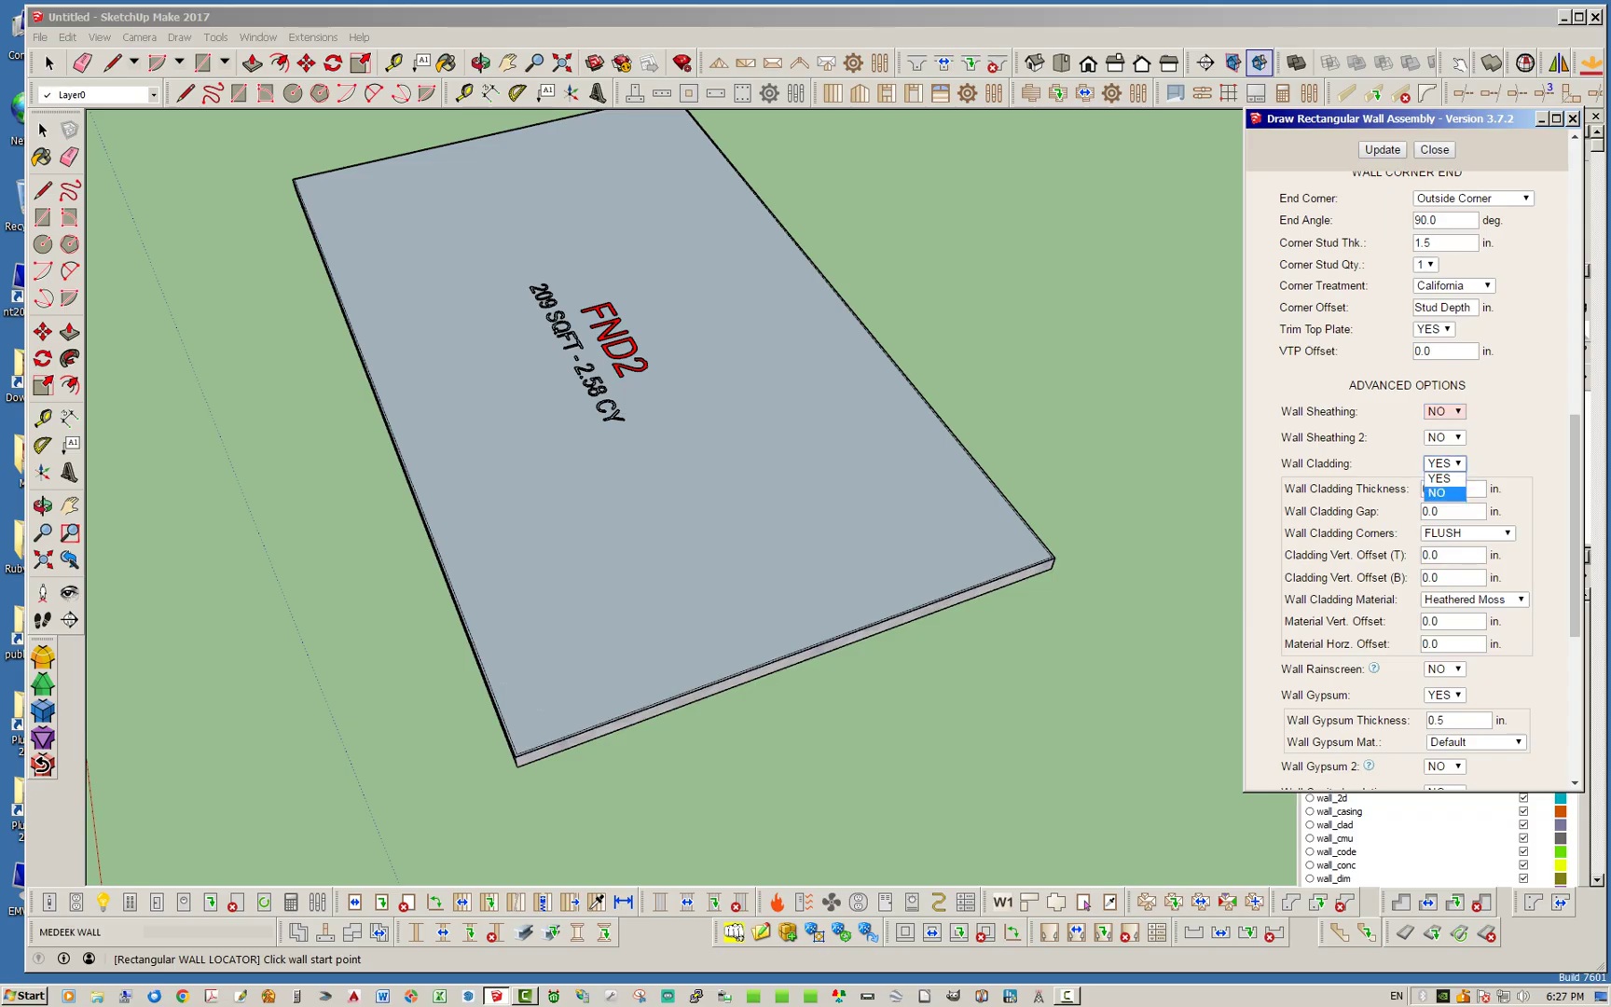
left_click(1445, 494)
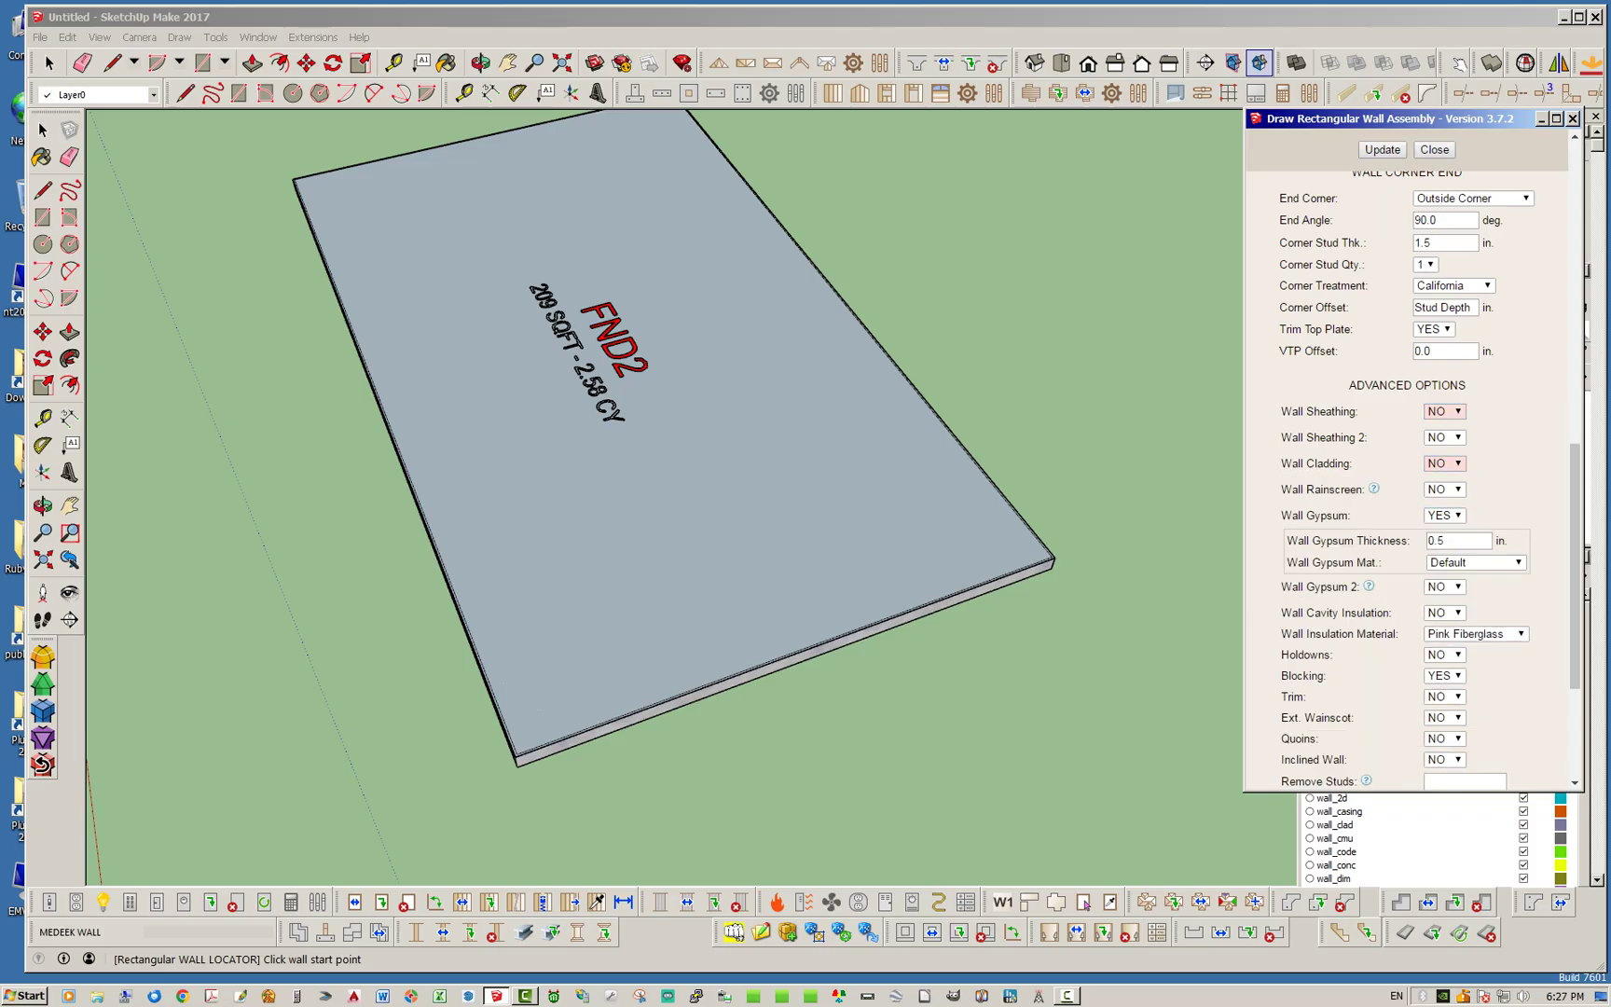
scroll(1408, 467, "down", 3)
scroll(1408, 466, "up", 4)
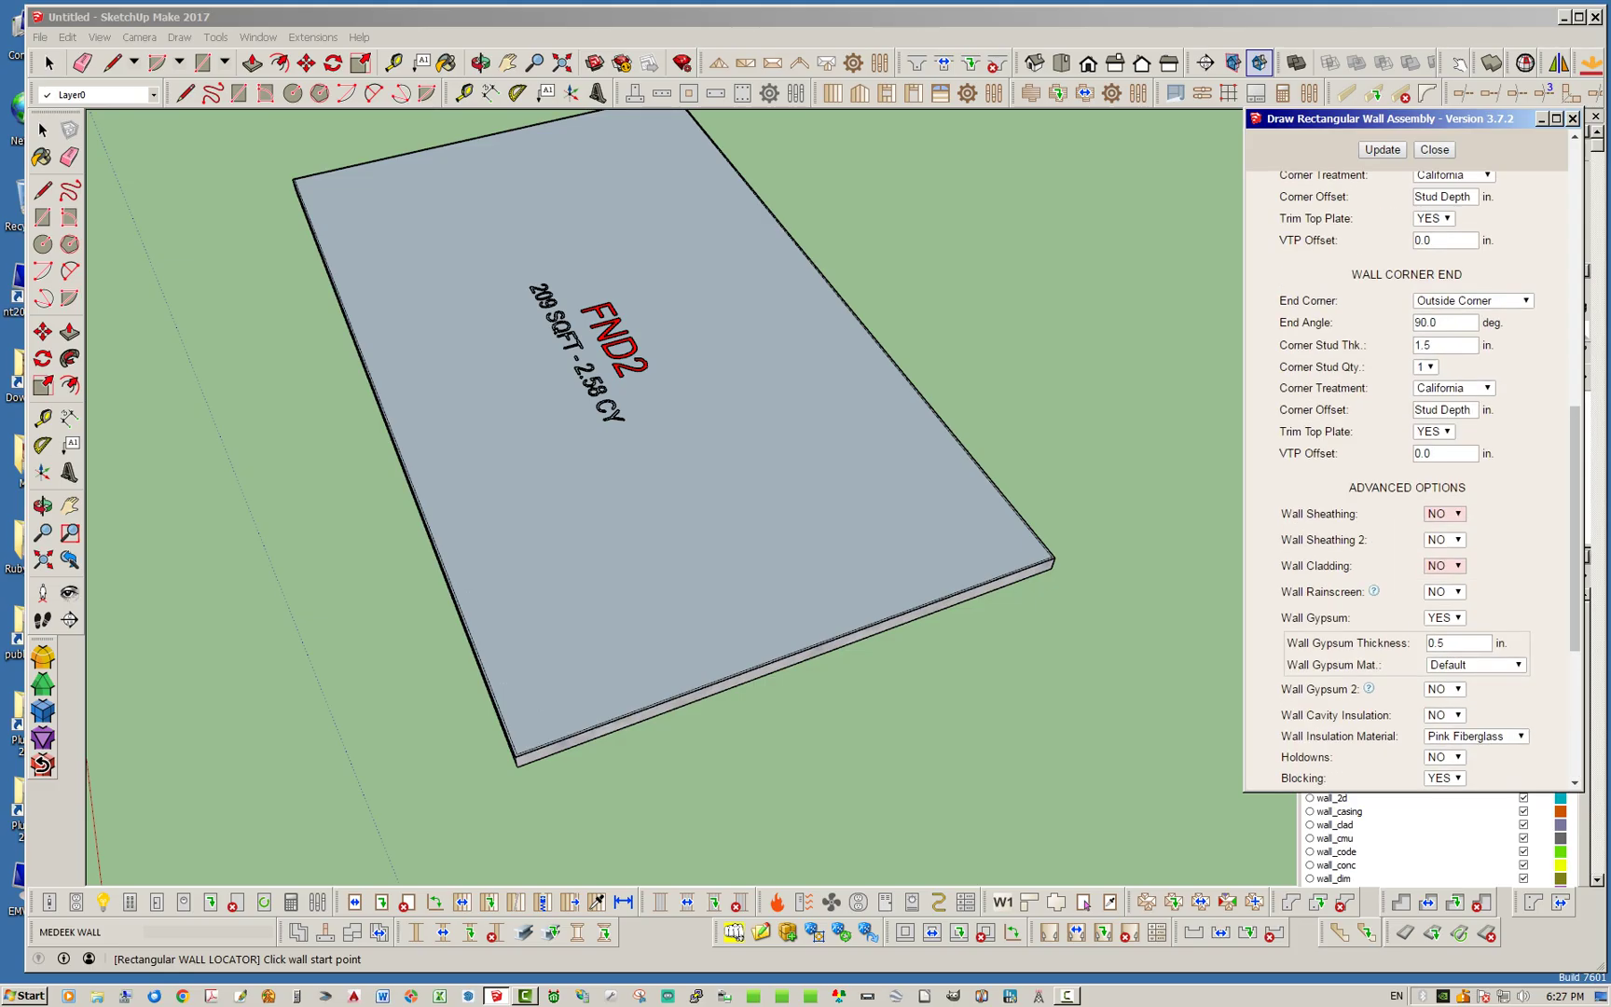
left_click(1383, 150)
Step: Draw the first wall about 10.92 ft long between the offset outline's corners on one short side of the slab
scroll(365, 647, "up", 6)
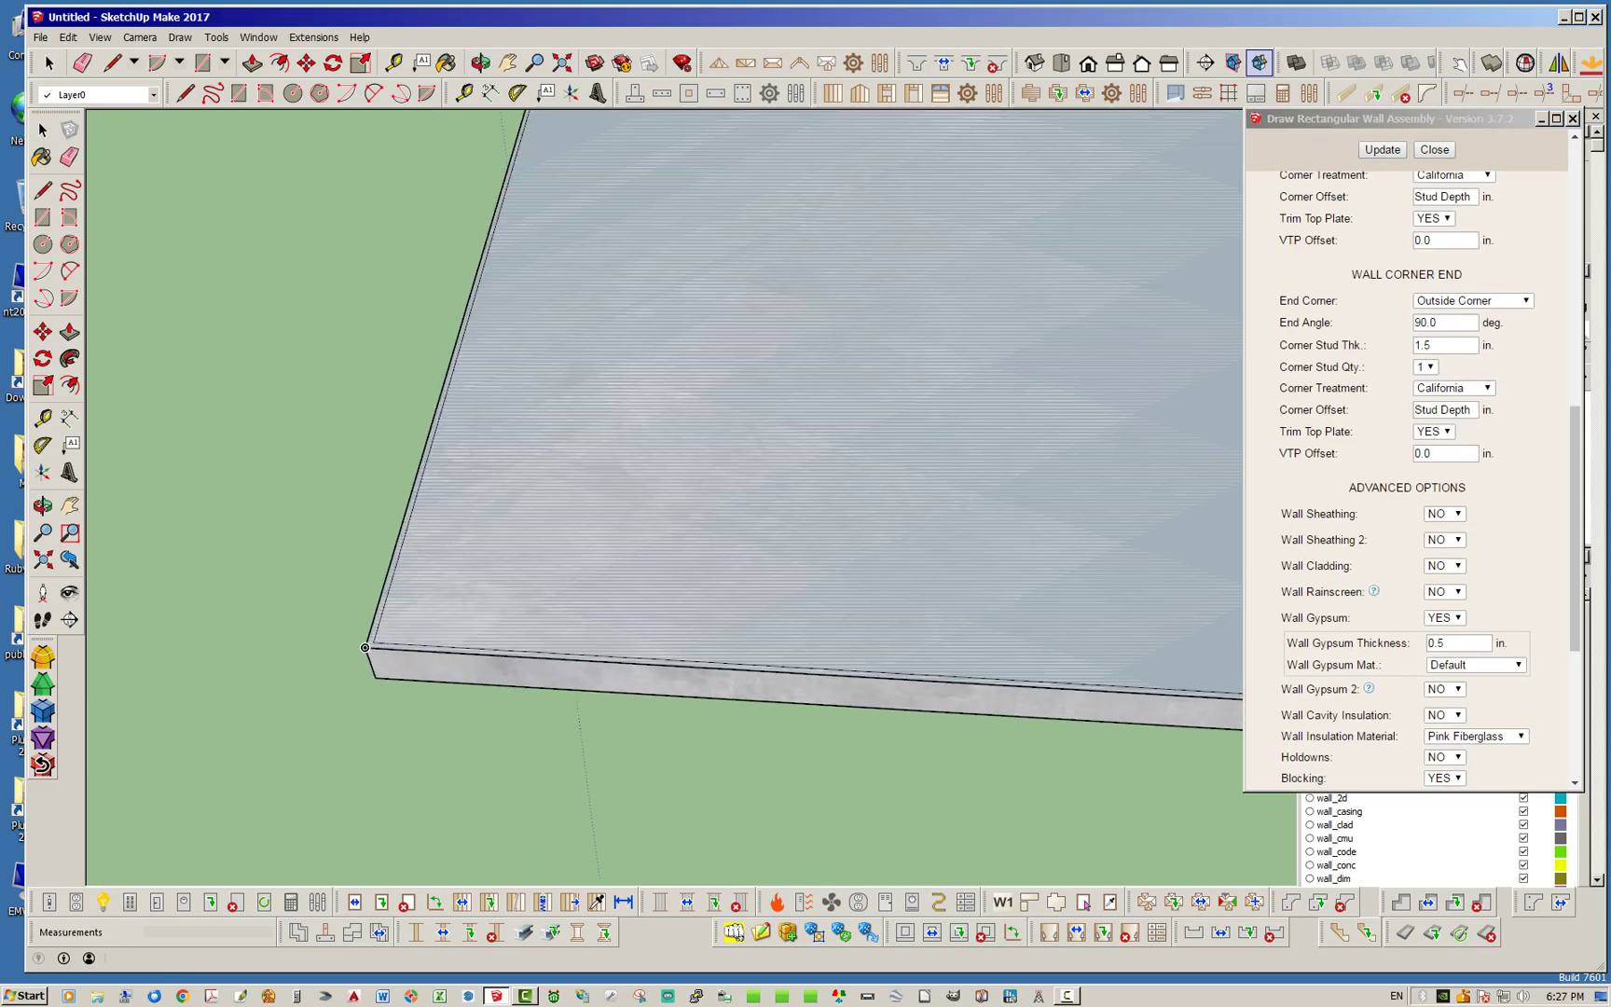
scroll(364, 647, "up", 2)
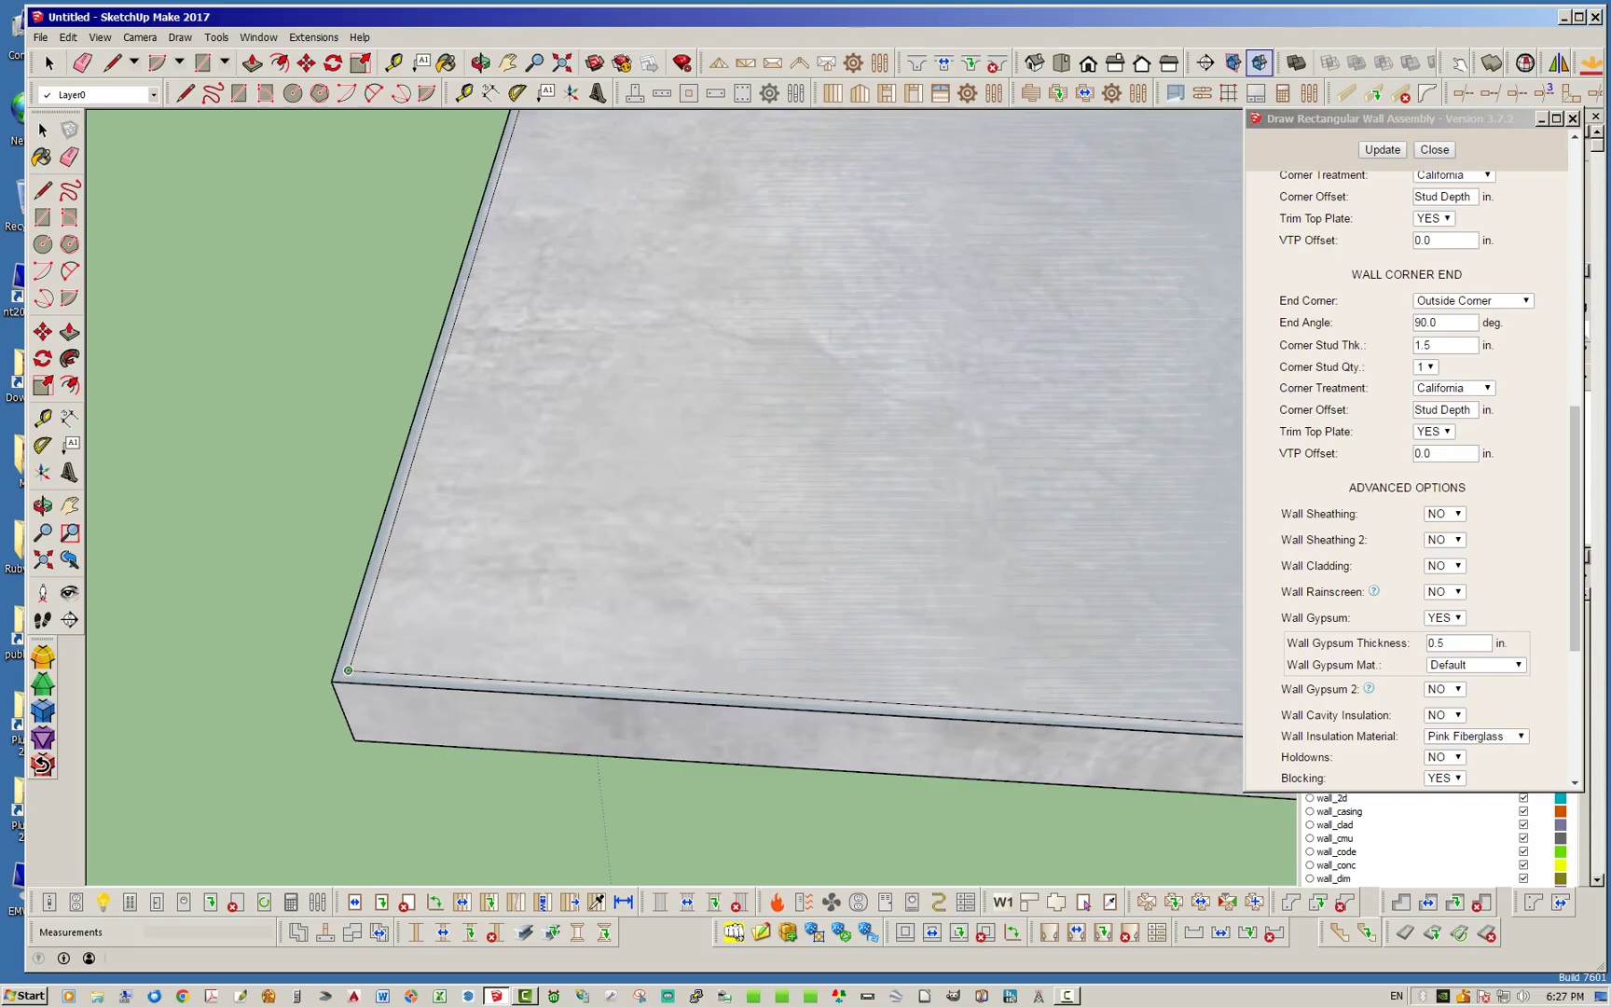
middle_click_drag(348, 670, 430, 586)
scroll(430, 586, "down", 3)
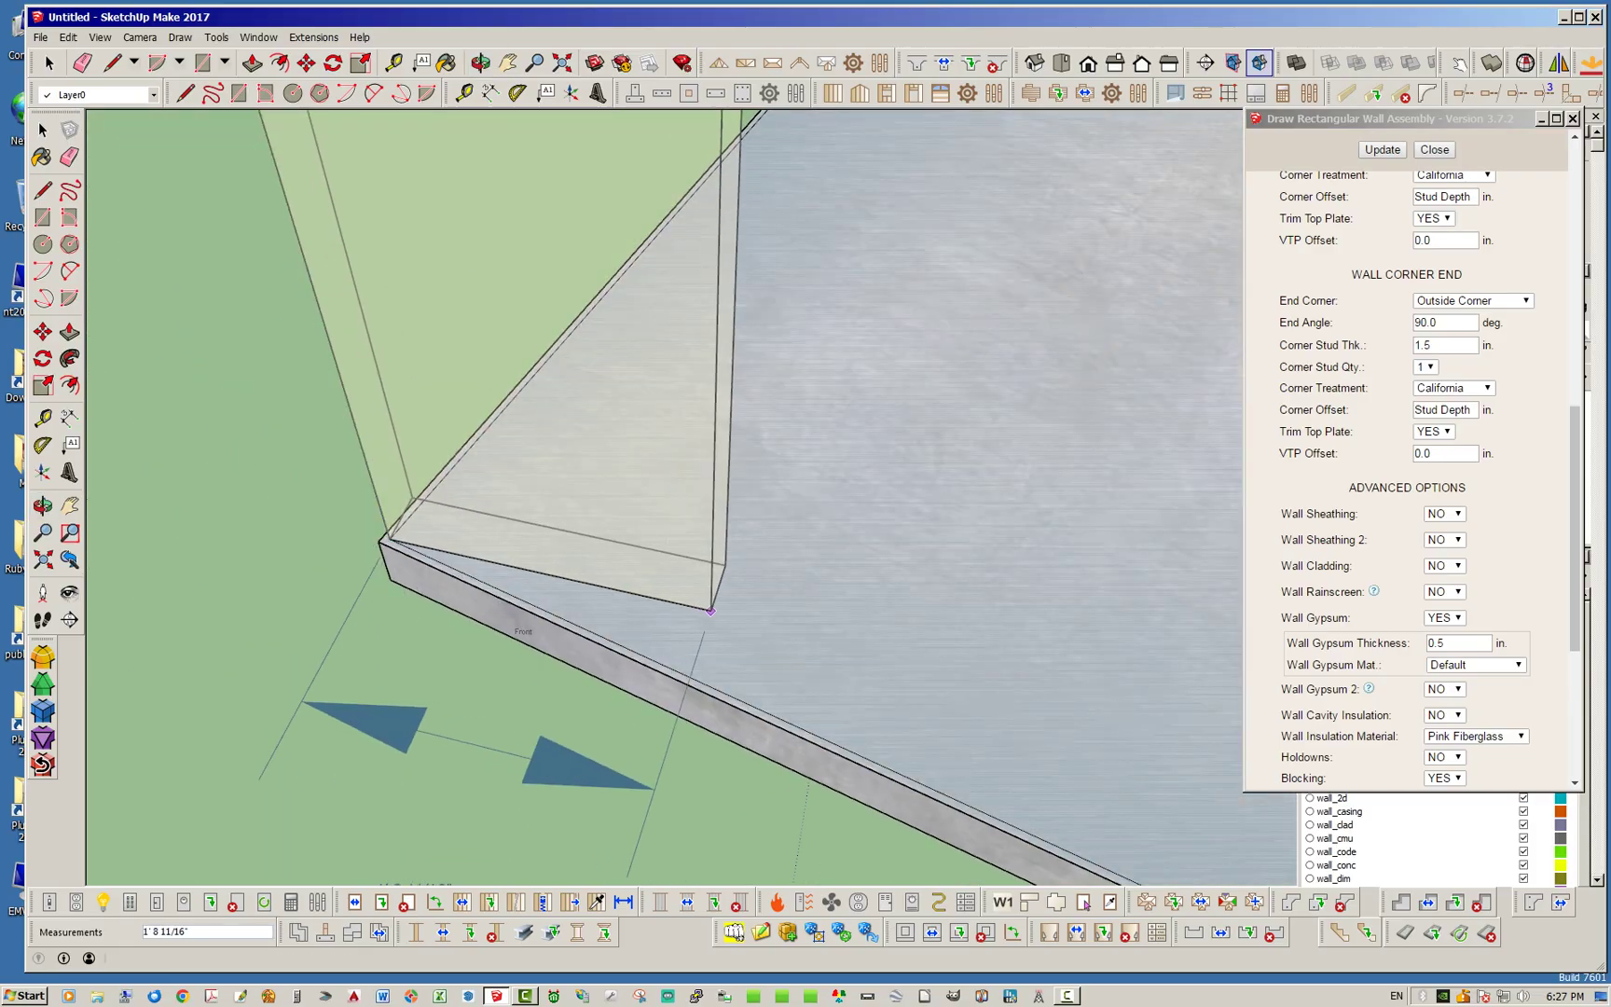
scroll(723, 611, "down", 1)
middle_click_drag(977, 649, 146, 224, "shift")
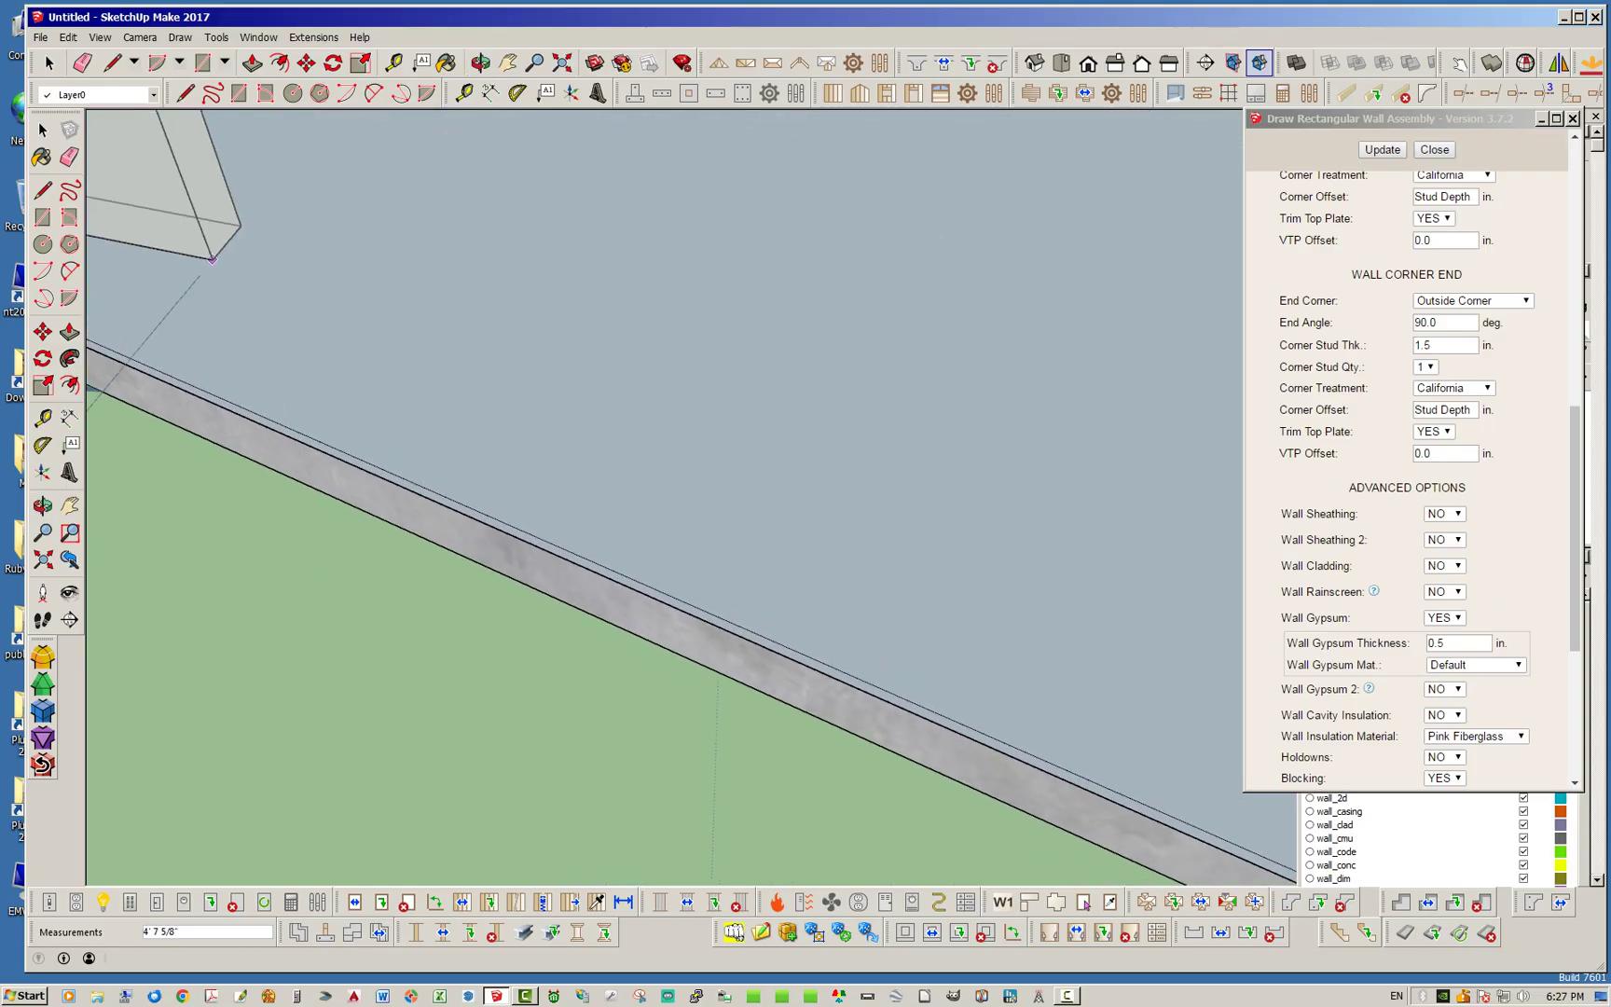
middle_click_drag(1015, 600, 653, 392, "shift")
scroll(757, 479, "down", 2)
scroll(1103, 696, "up", 2)
left_click(1093, 681)
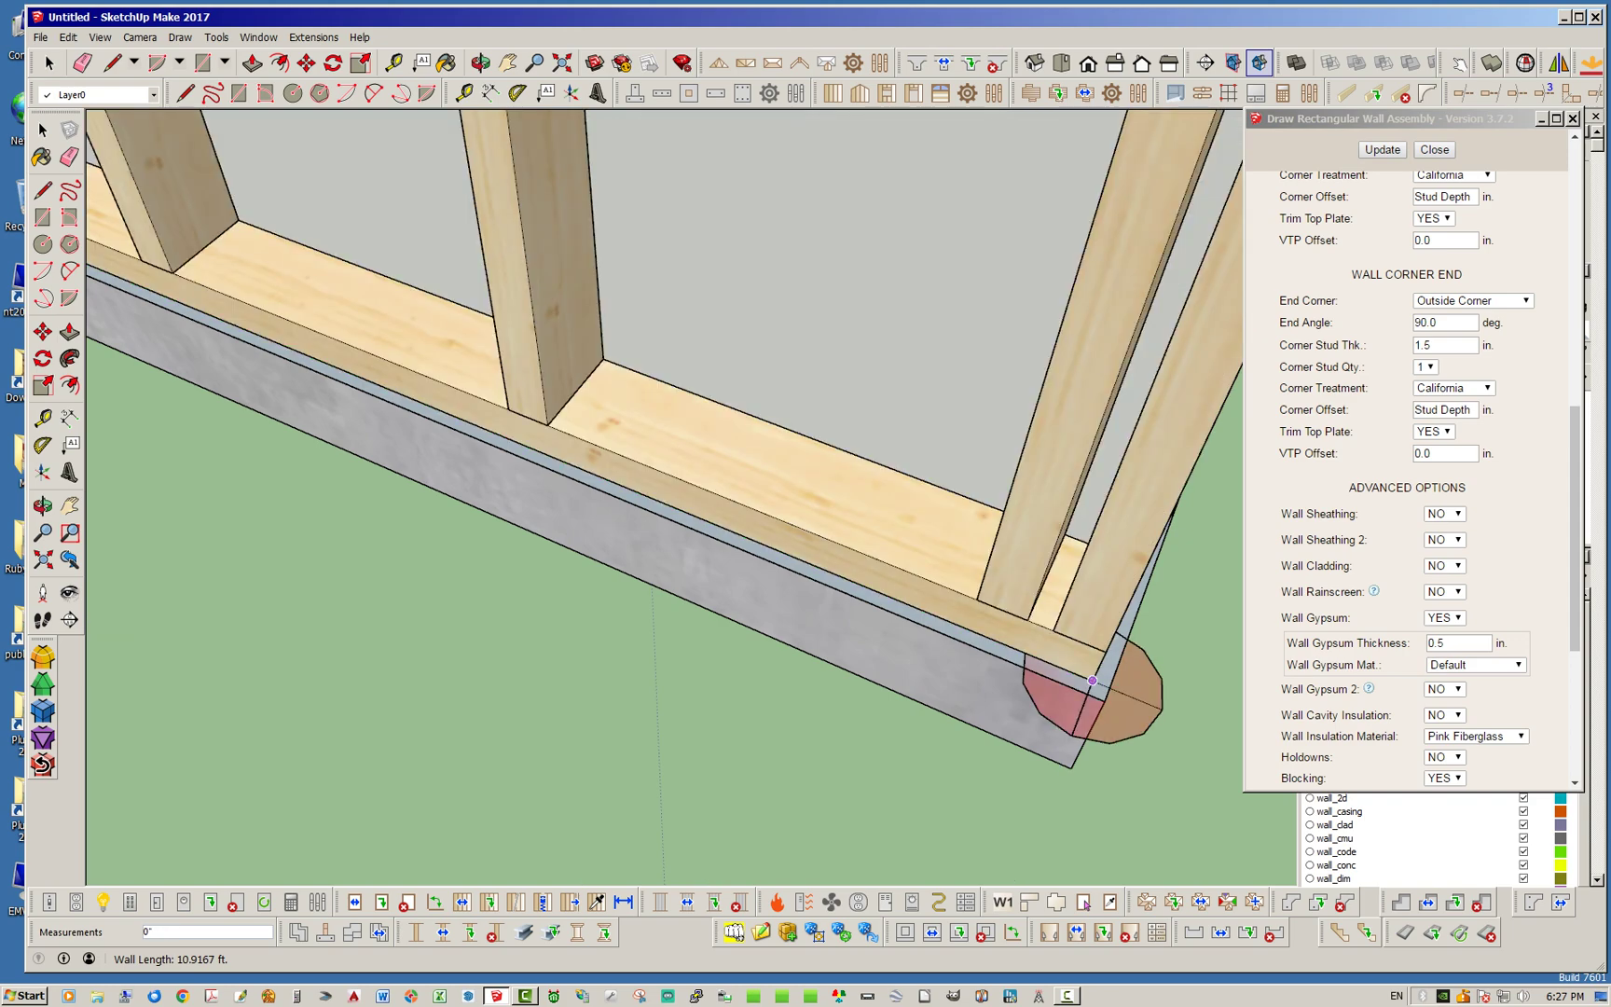
Step: Draw the second wall along the adjoining long side of the slab, ending at the offset outline's next corner
middle_click_drag(1063, 602, 708, 531)
scroll(850, 872, "down", 5)
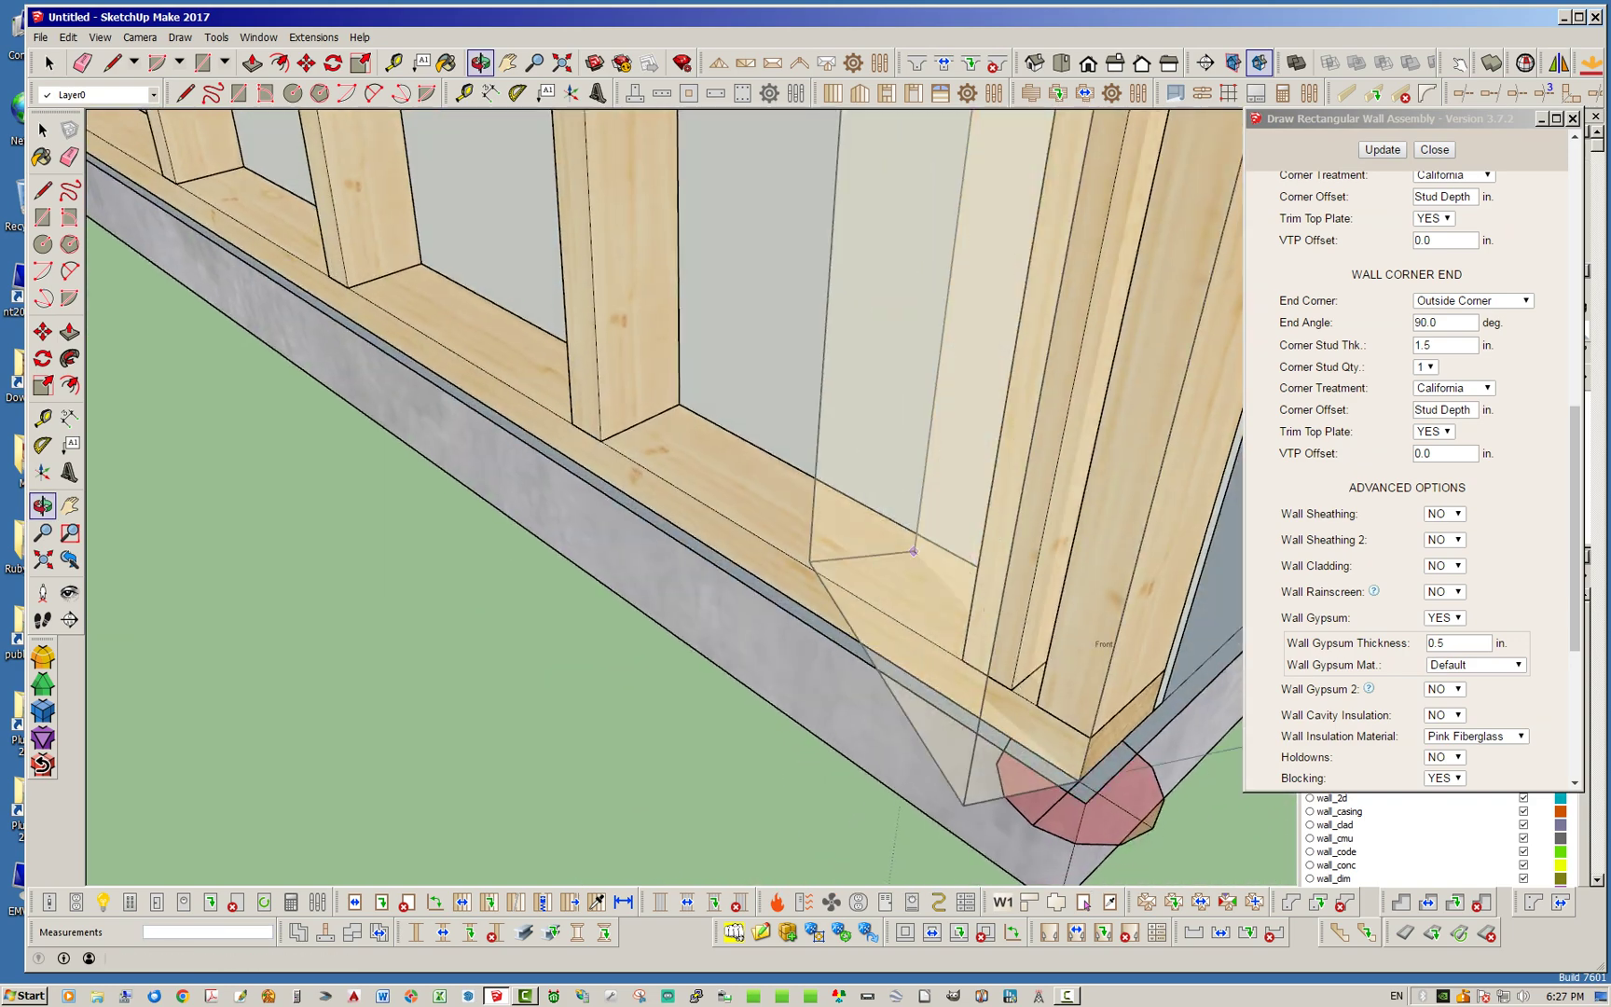
middle_click_drag(1073, 522, 727, 551)
scroll(778, 648, "down", 6)
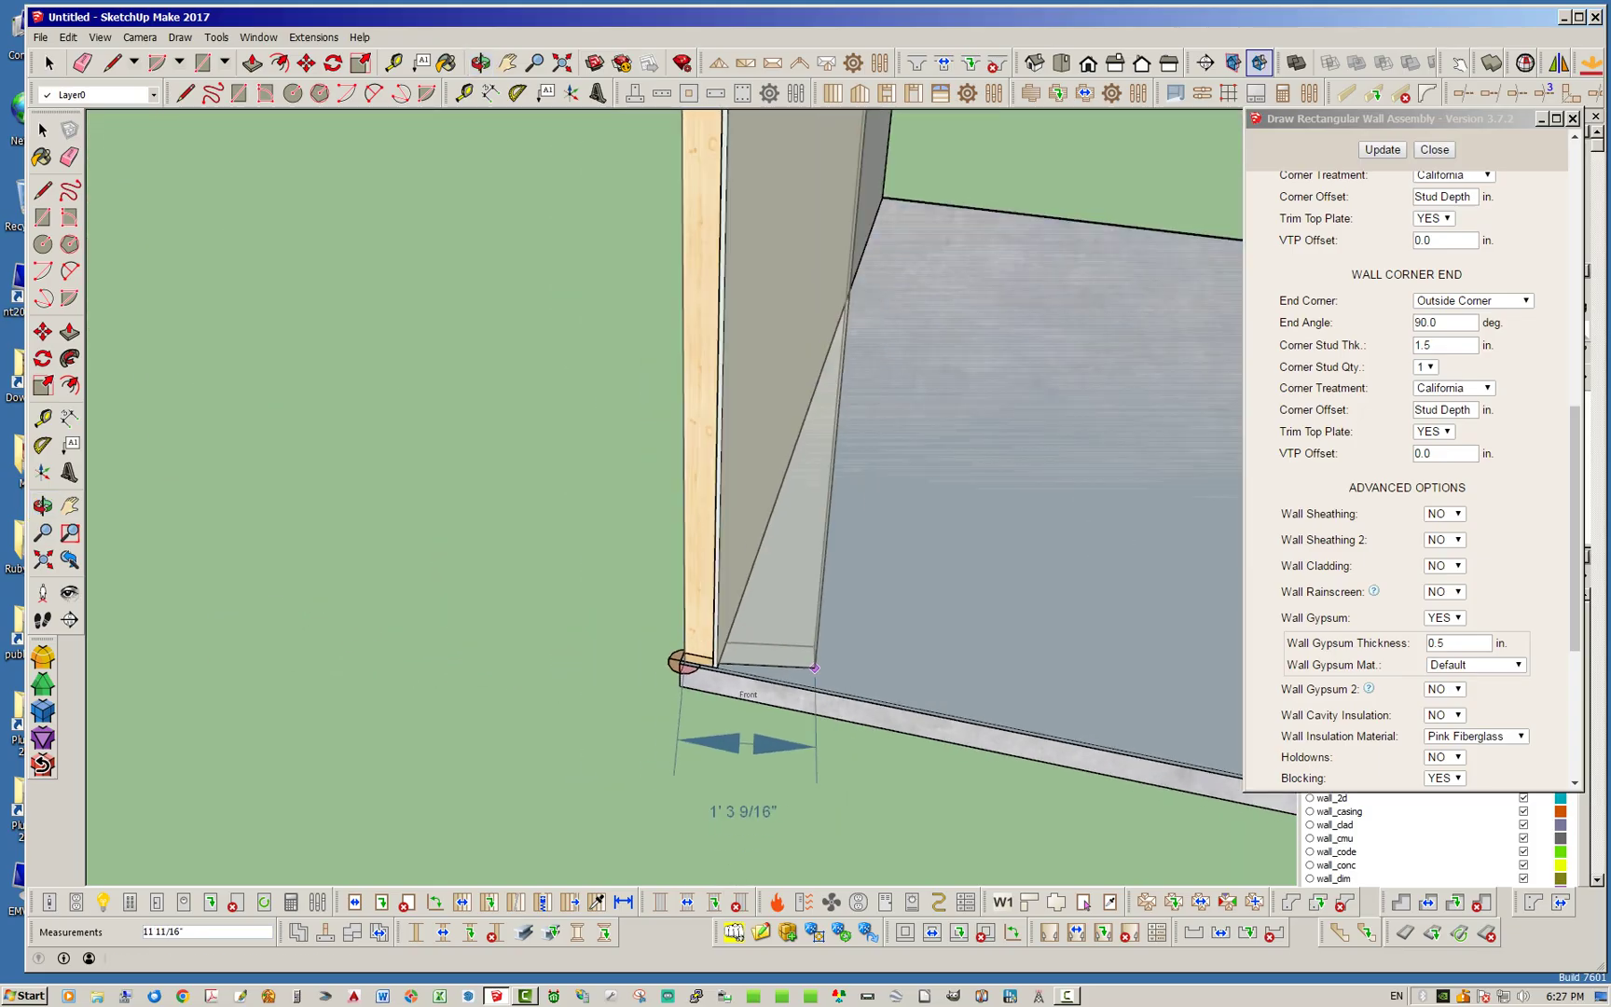
scroll(283, 561, "down", 3)
middle_click_drag(778, 583, 383, 448)
scroll(655, 565, "up", 7)
scroll(651, 582, "up", 3)
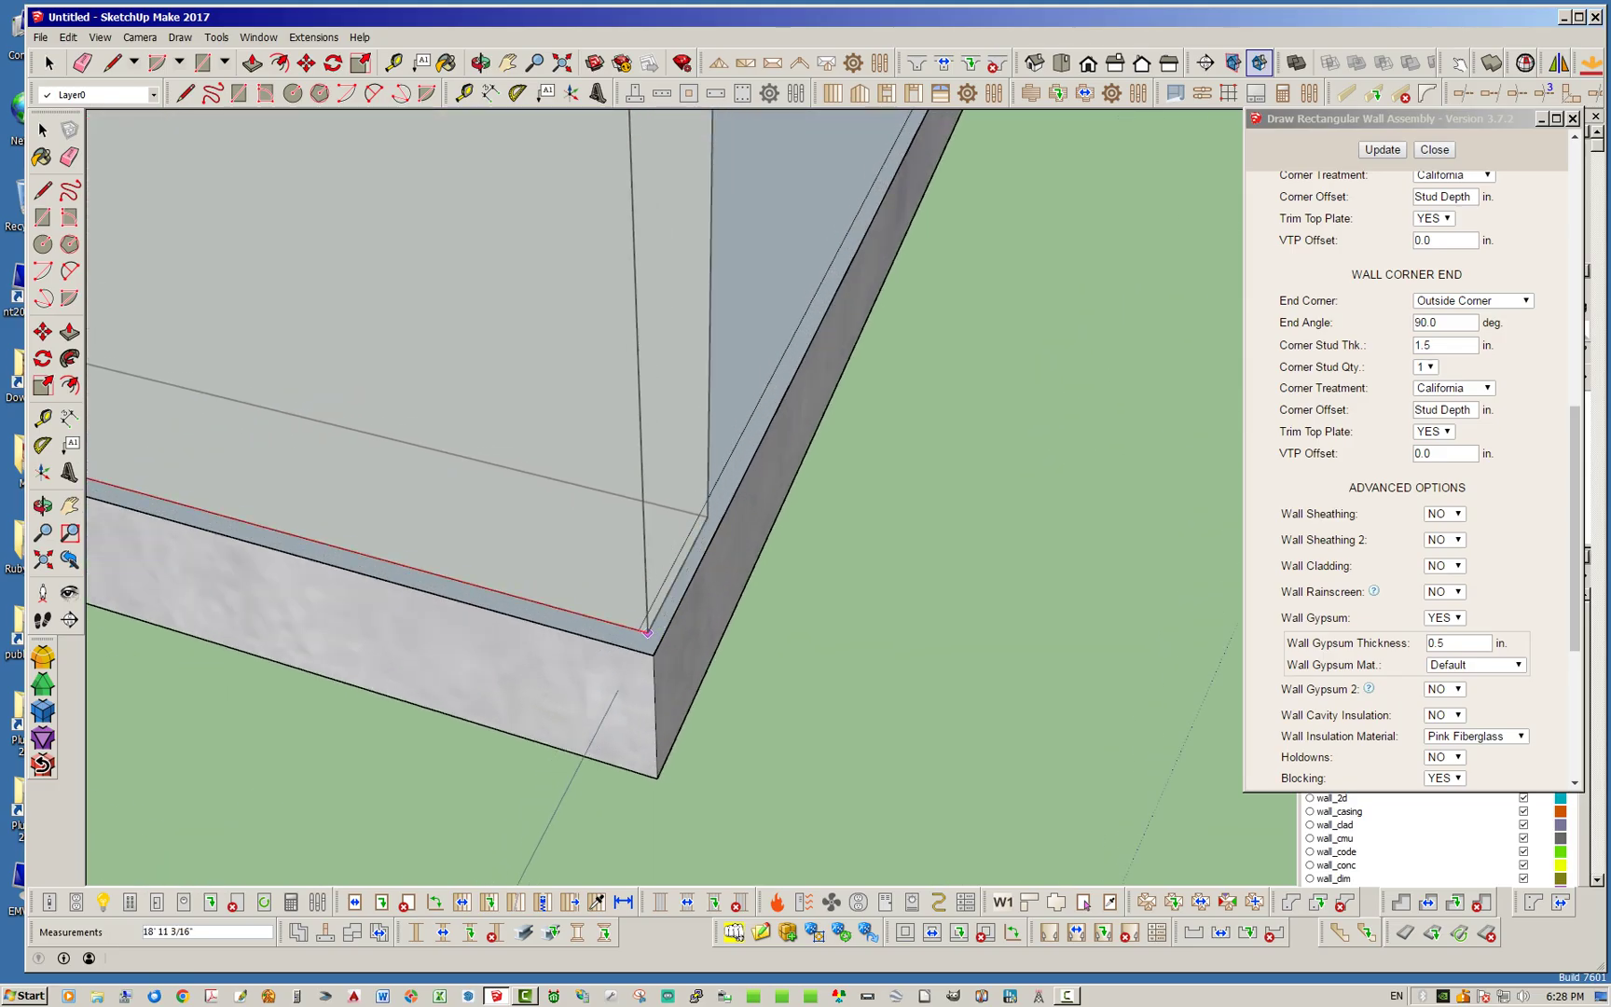
left_click(639, 630)
Step: Draw the third wall about 10.92 ft long along the opposite short side to the offset outline's corner
middle_click_drag(639, 630, 527, 634)
scroll(336, 694, "down", 8)
middle_click_drag(1054, 559, 558, 593)
scroll(921, 793, "up", 4)
scroll(914, 812, "up", 5)
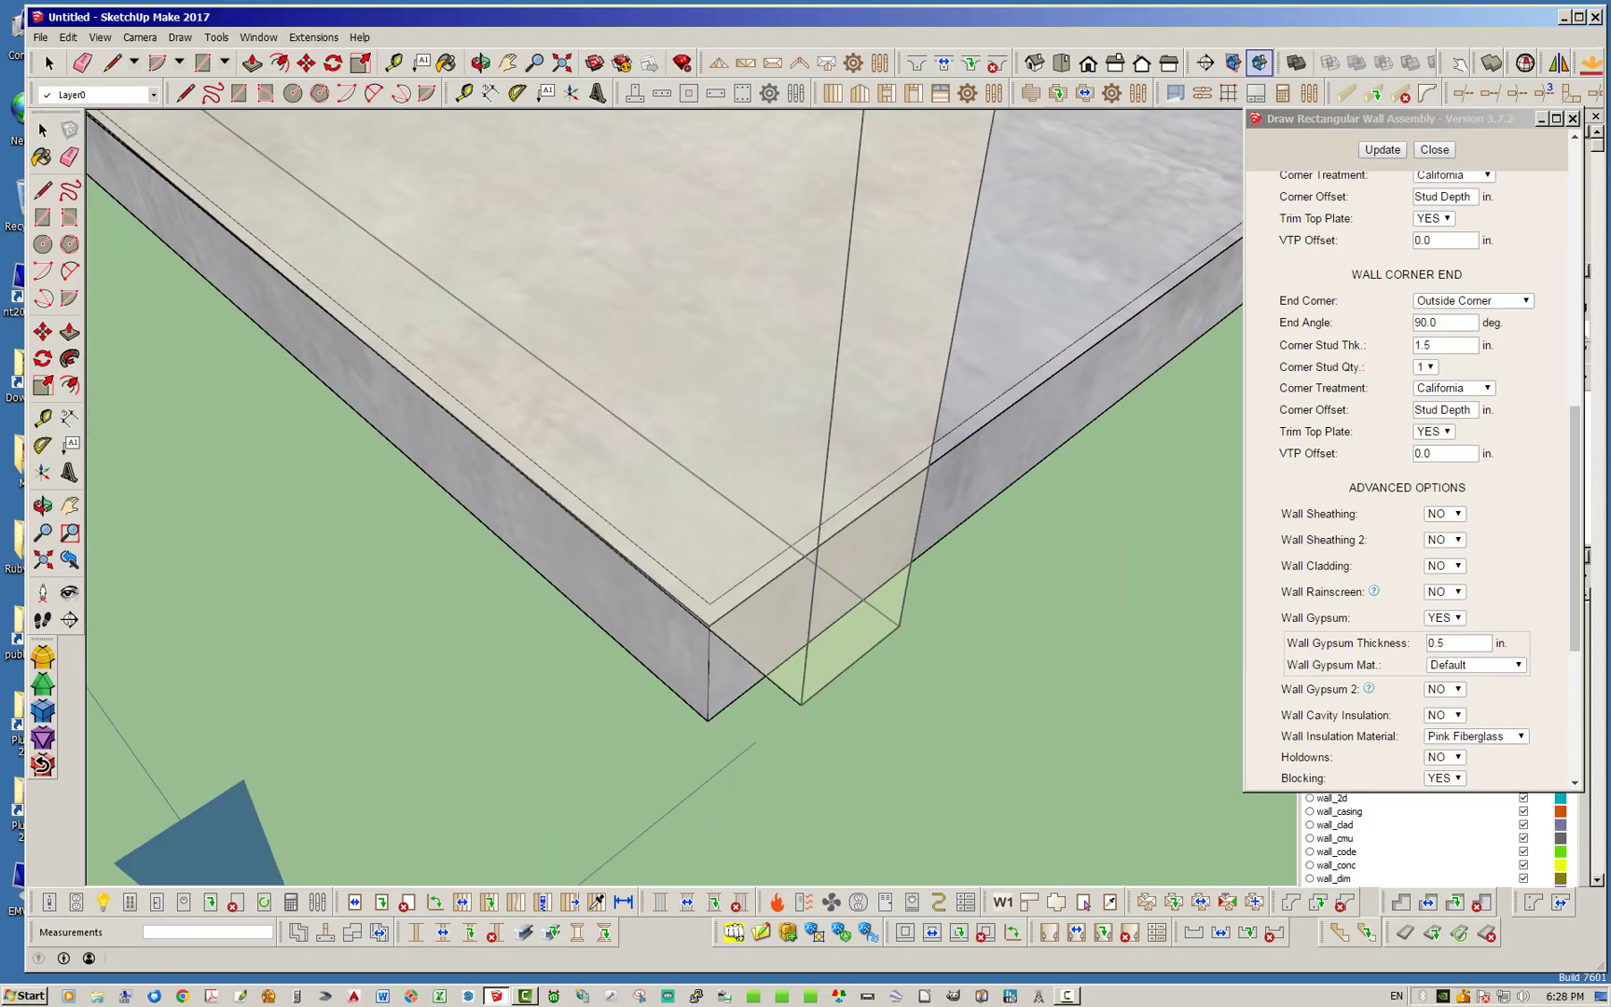
left_click(709, 604)
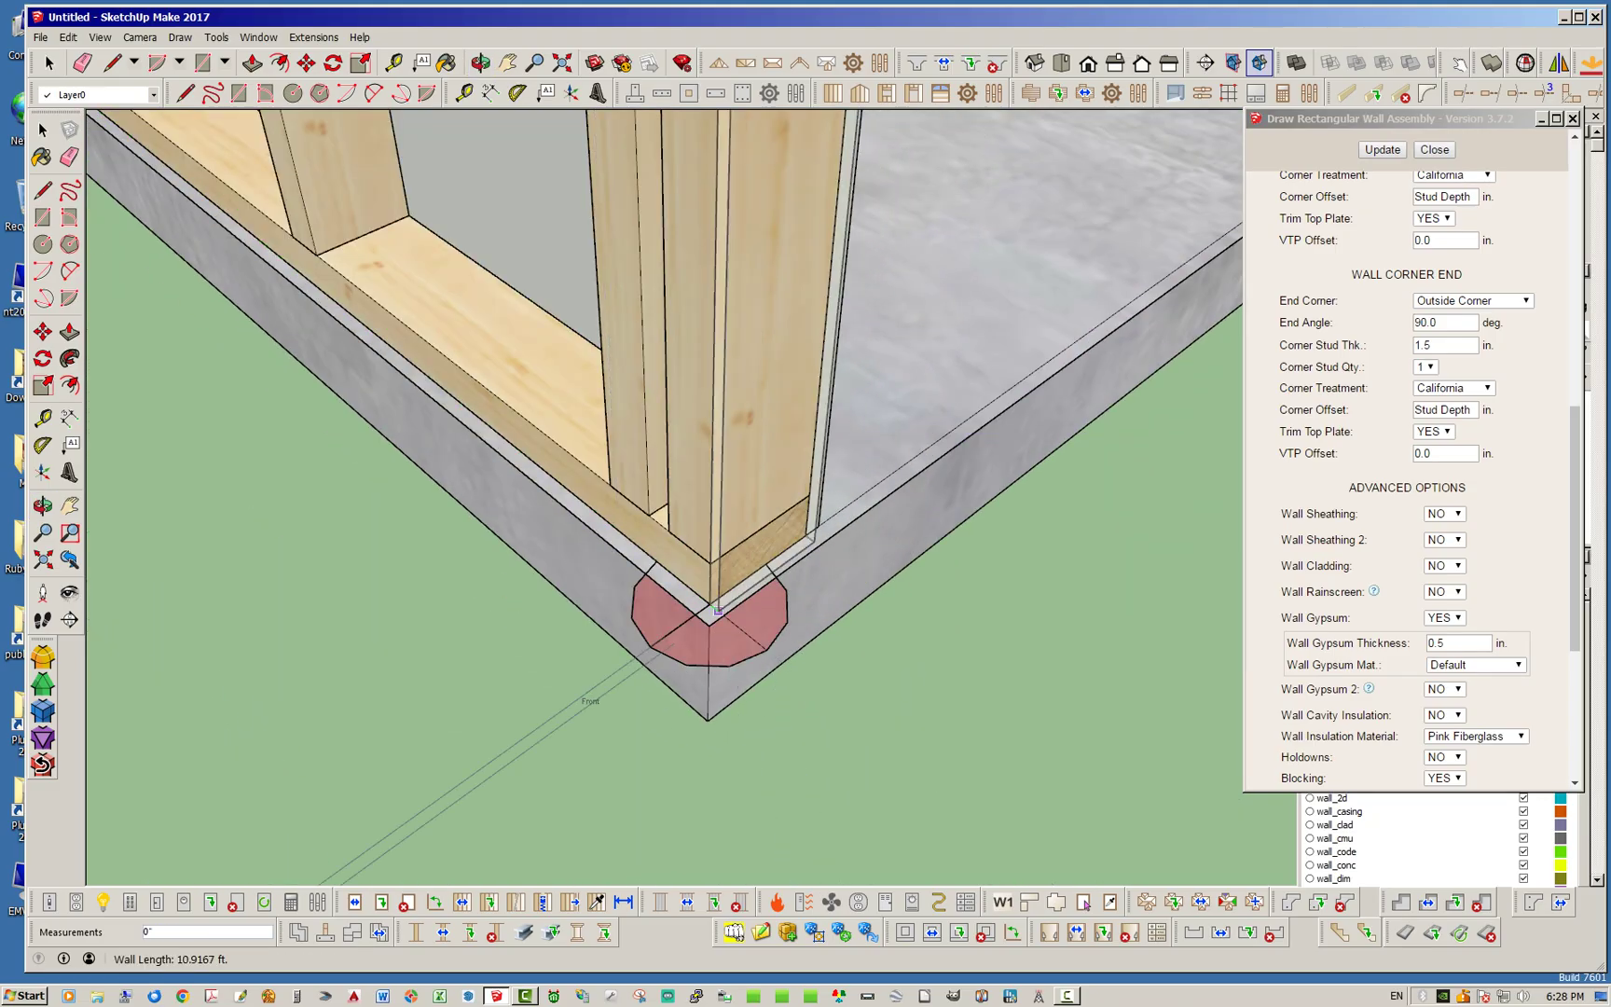
Step: Close the wall perimeter with a fourth wall about 18.92 ft long, ending at the first wall's starting corner
scroll(665, 606, "down", 5)
middle_click_drag(560, 634, 429, 634)
middle_click_drag(1026, 569, 671, 615)
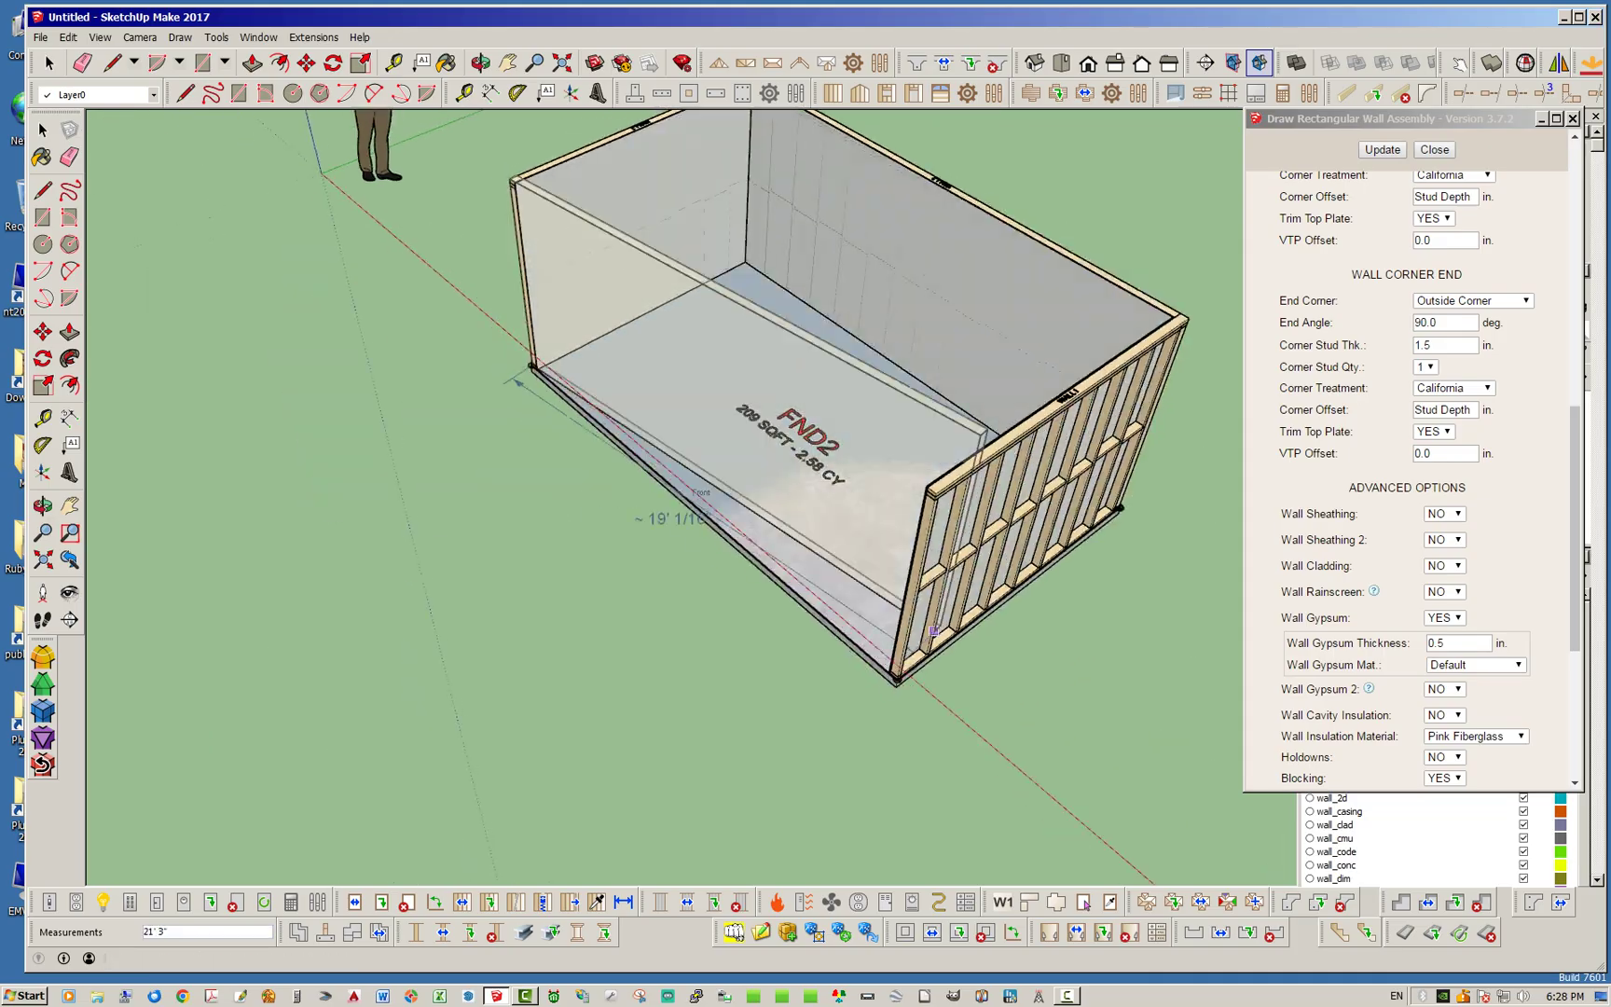
scroll(793, 652, "up", 9)
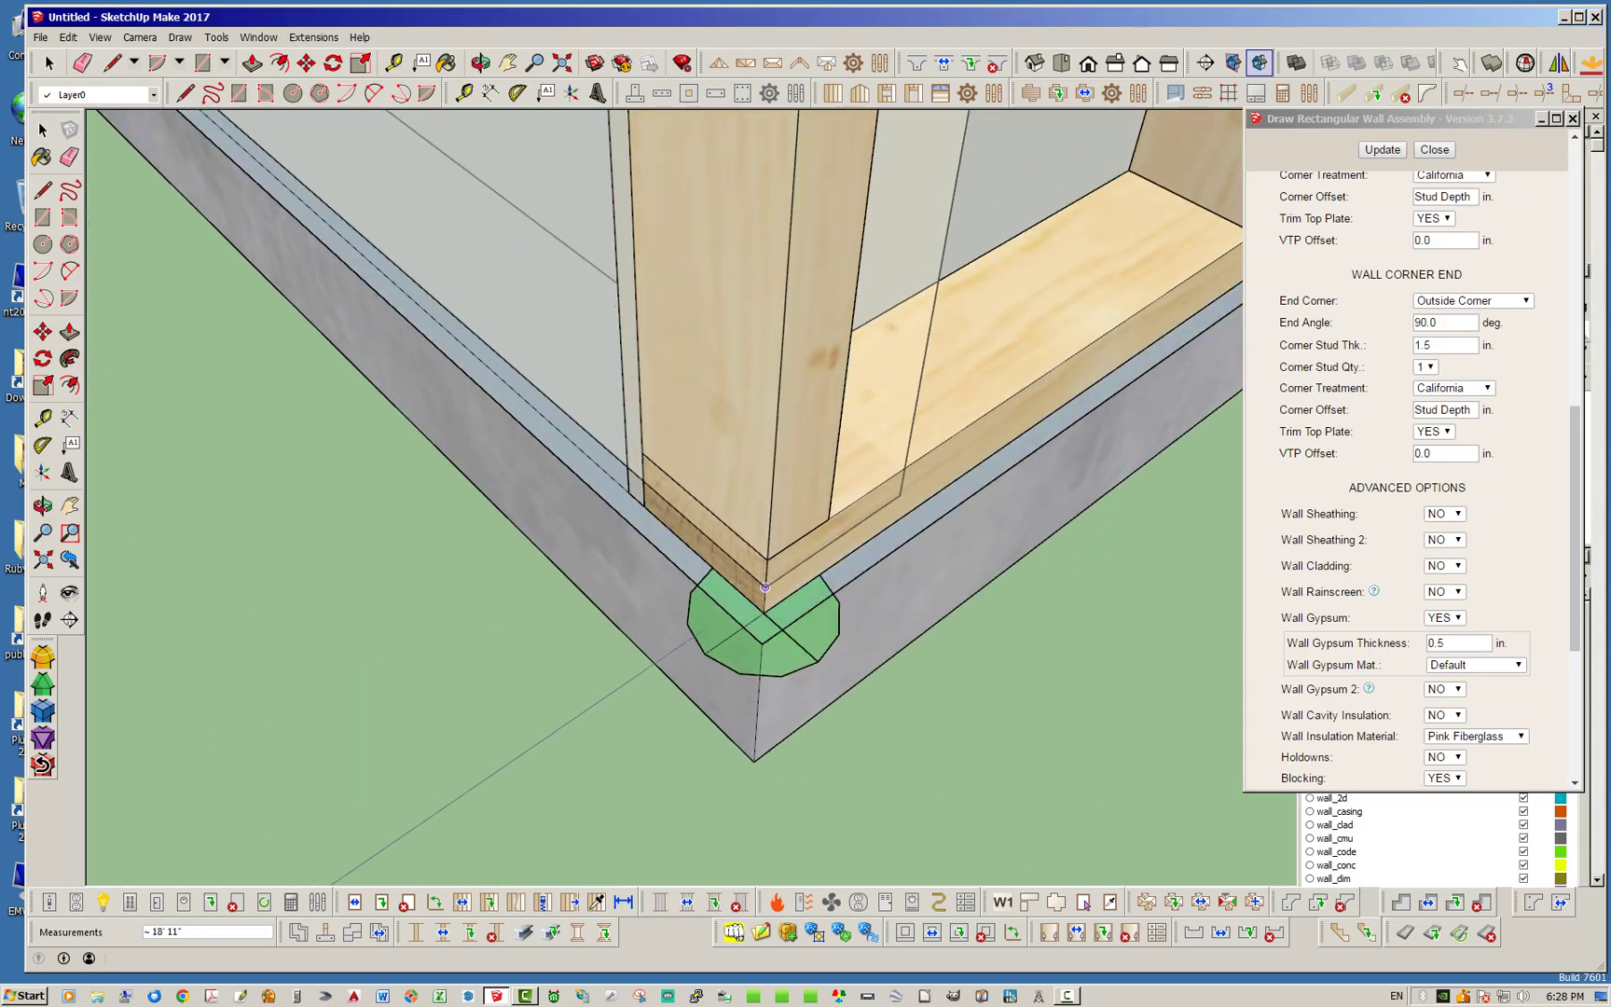
left_click(764, 612)
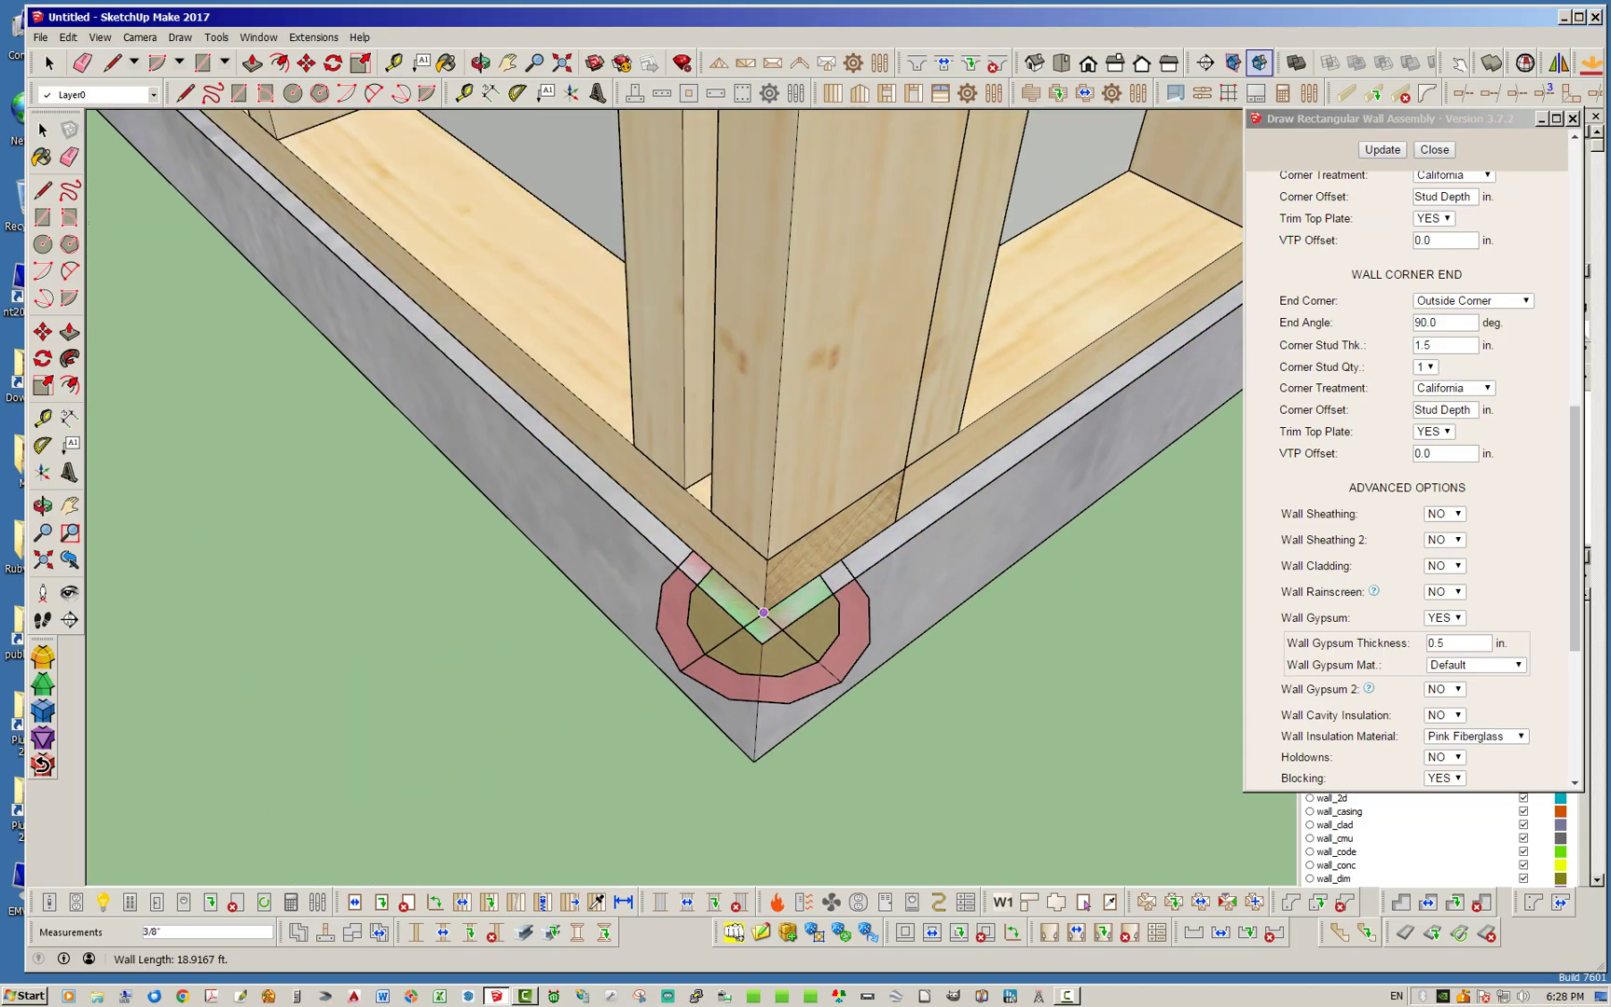
scroll(671, 664, "down", 12)
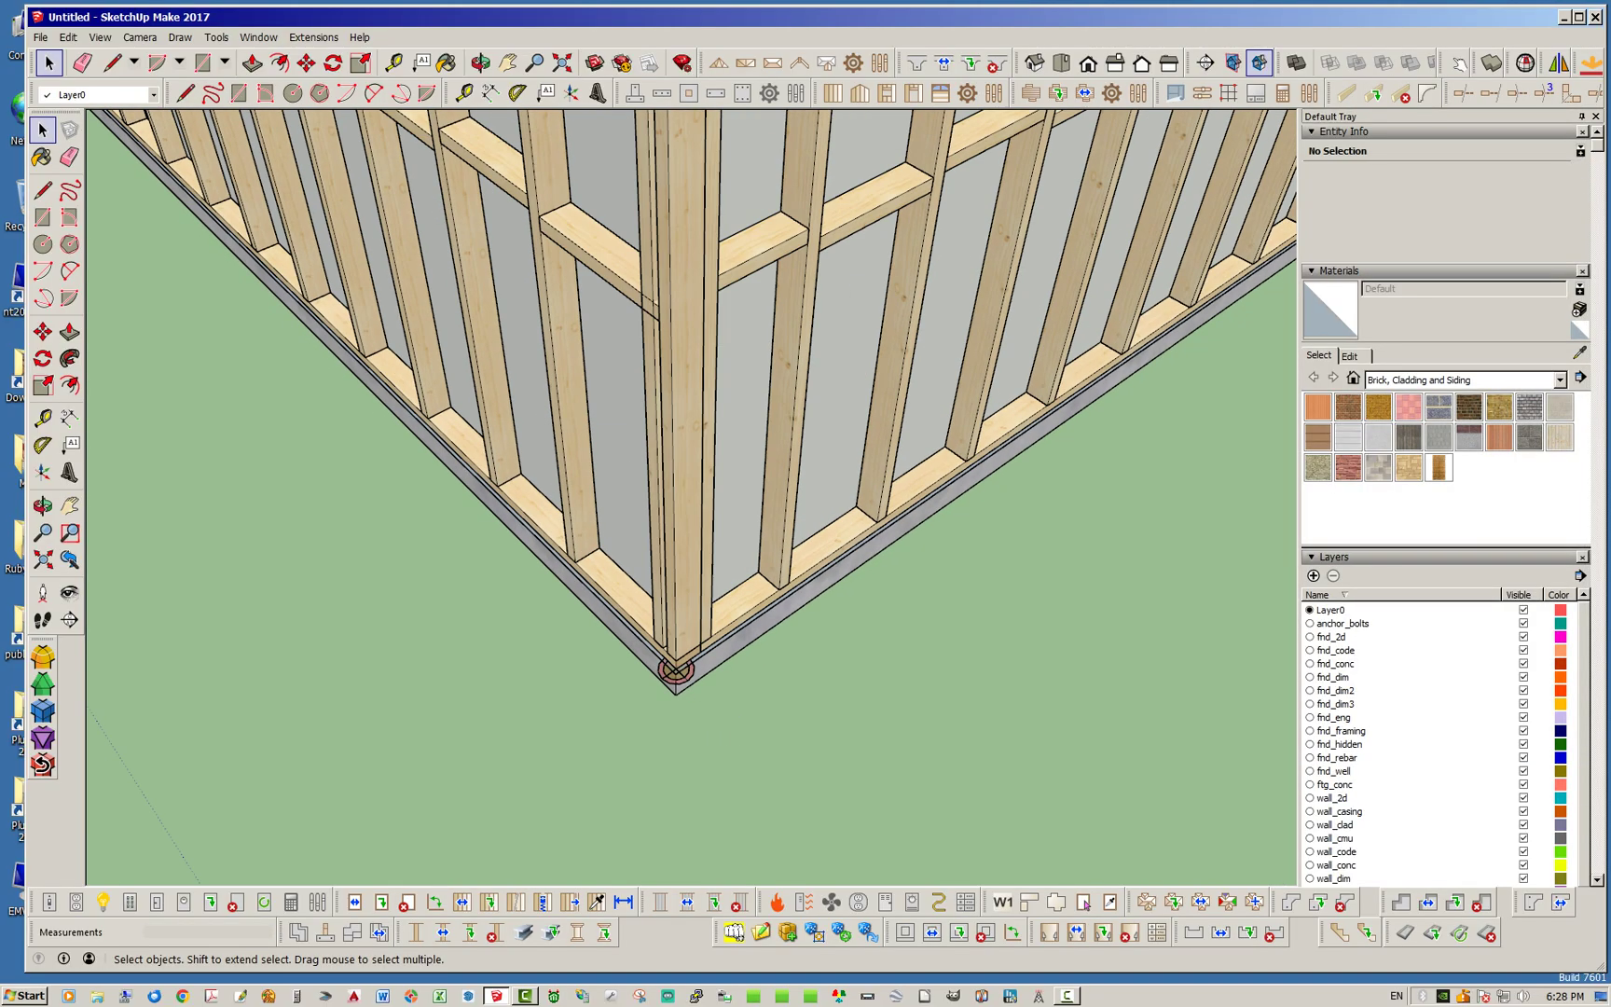
Step: Hide the wall_gypsum layer to expose the framing of the four perimeter walls
middle_click_drag(653, 673, 597, 695)
middle_click_drag(671, 588, 634, 578)
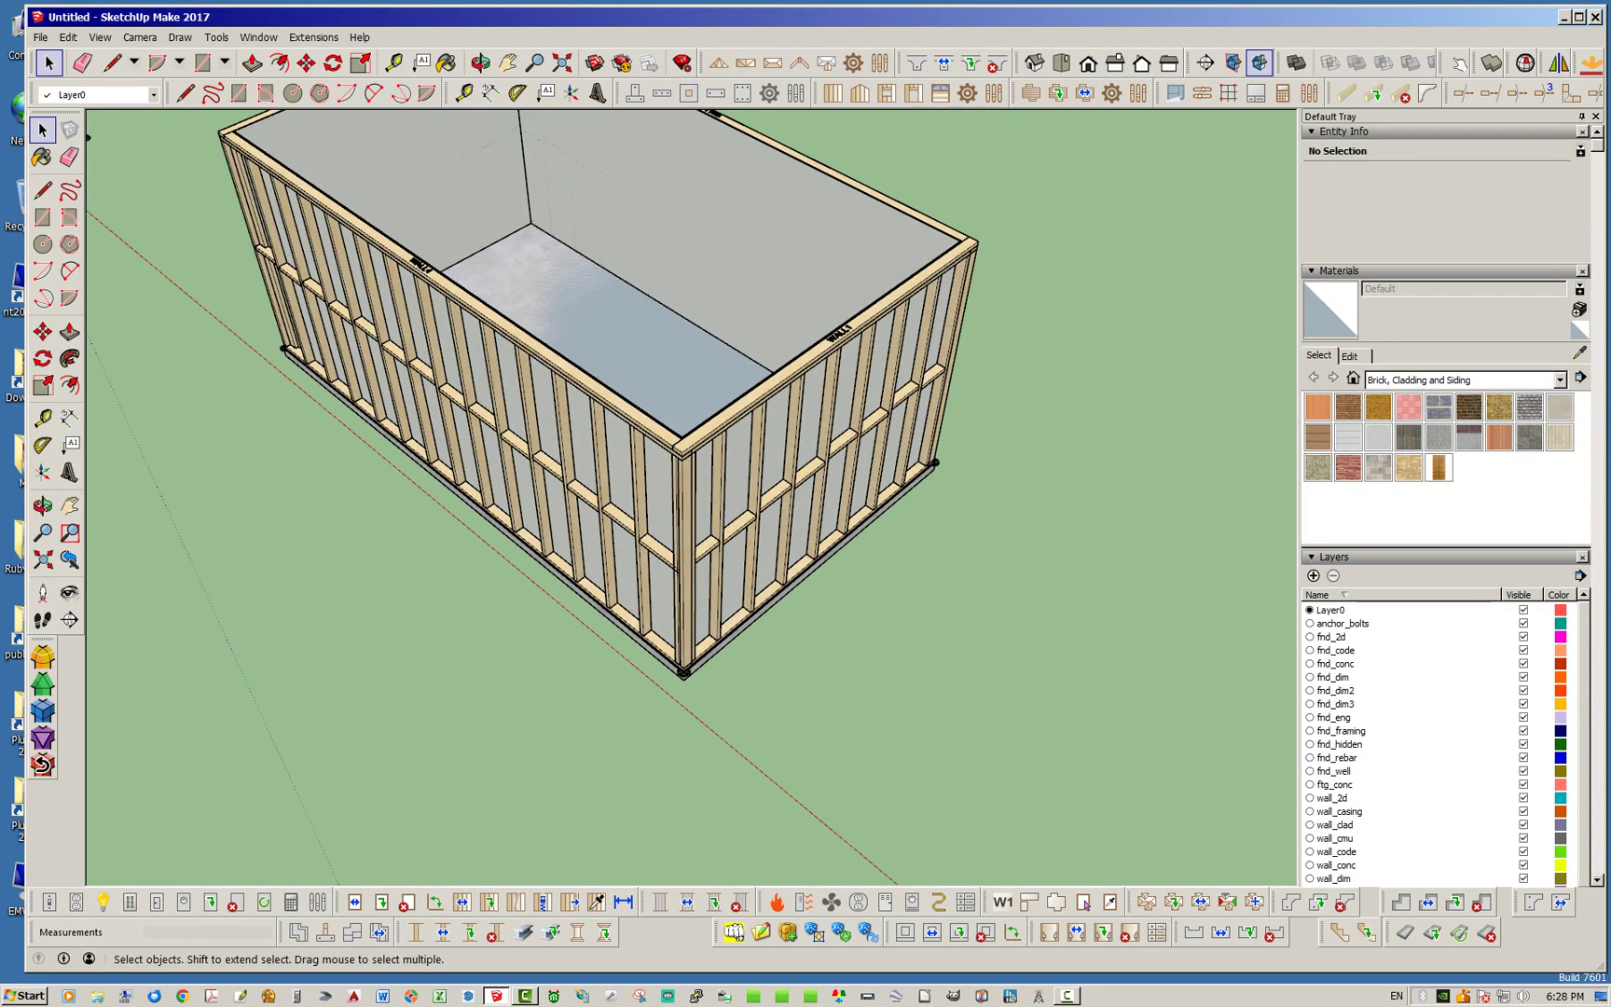
scroll(1455, 745, "down", 3)
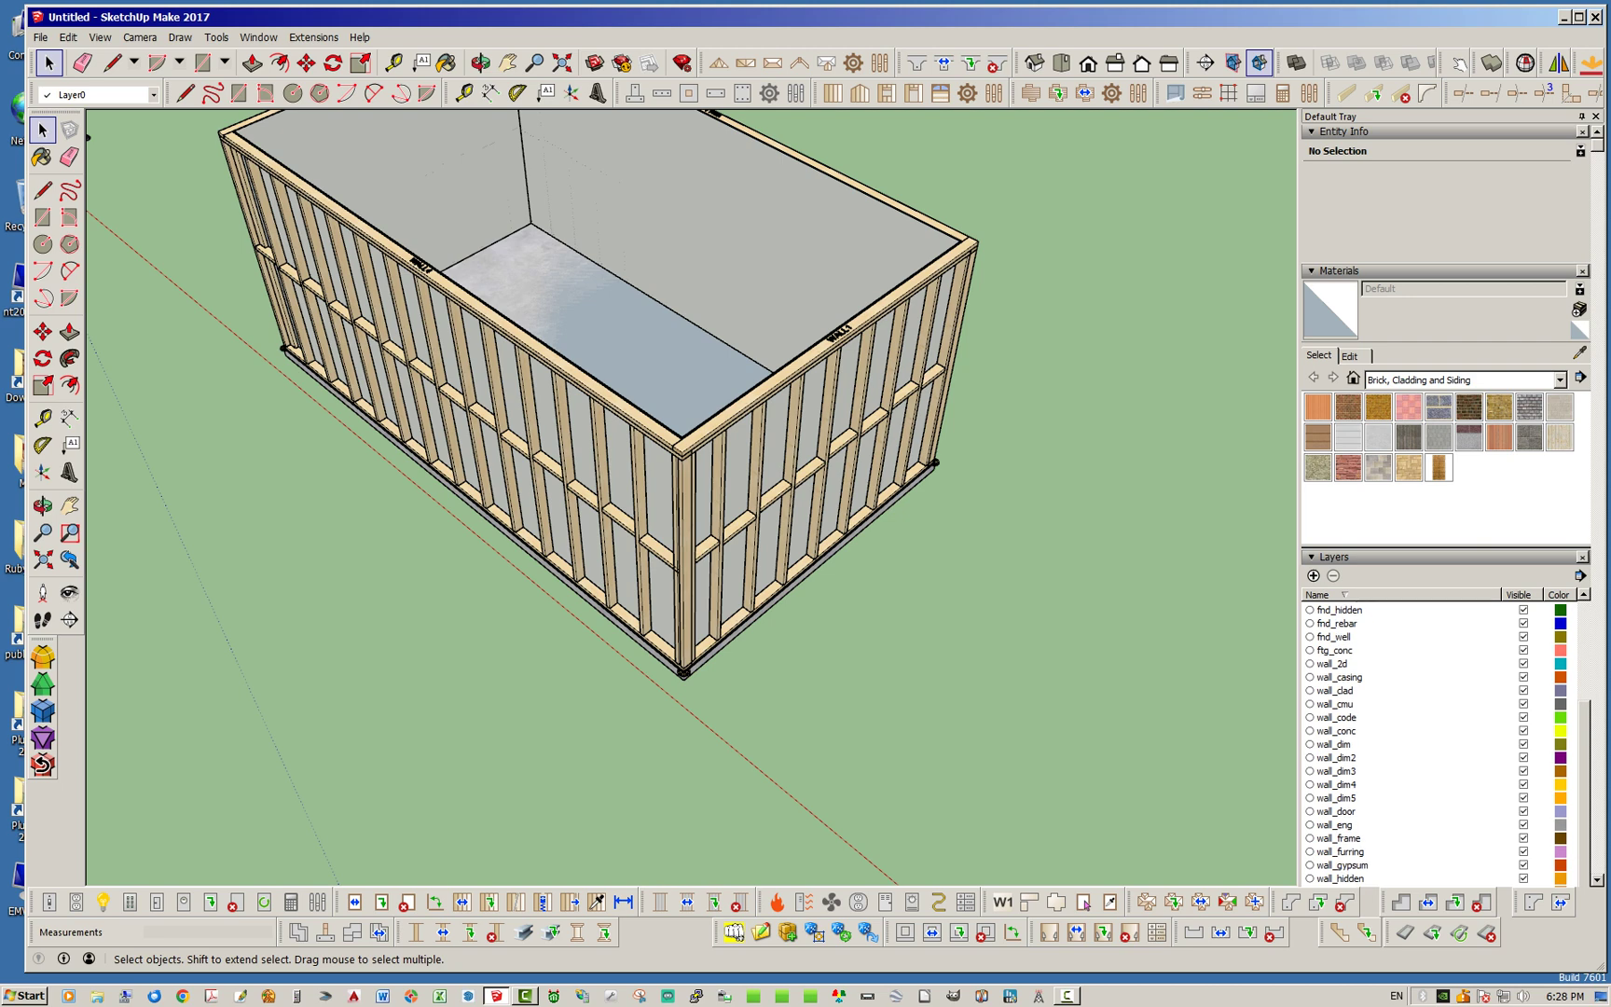
left_click(1524, 865)
middle_click_drag(578, 485, 793, 512)
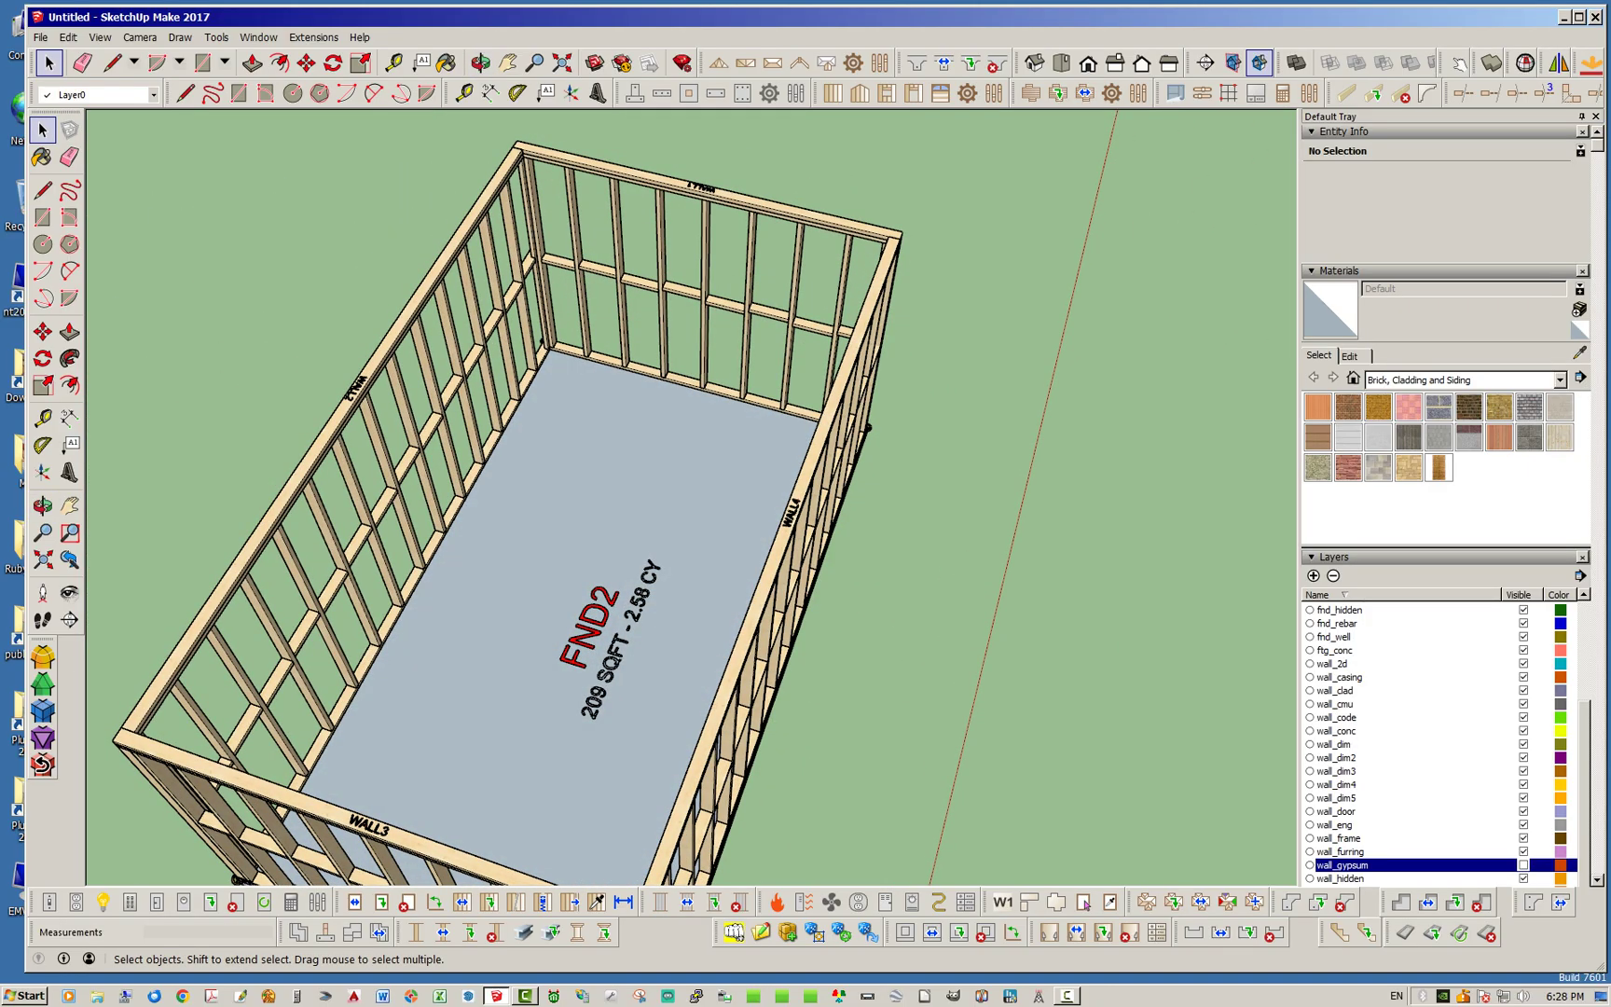
middle_click_drag(774, 512, 550, 471)
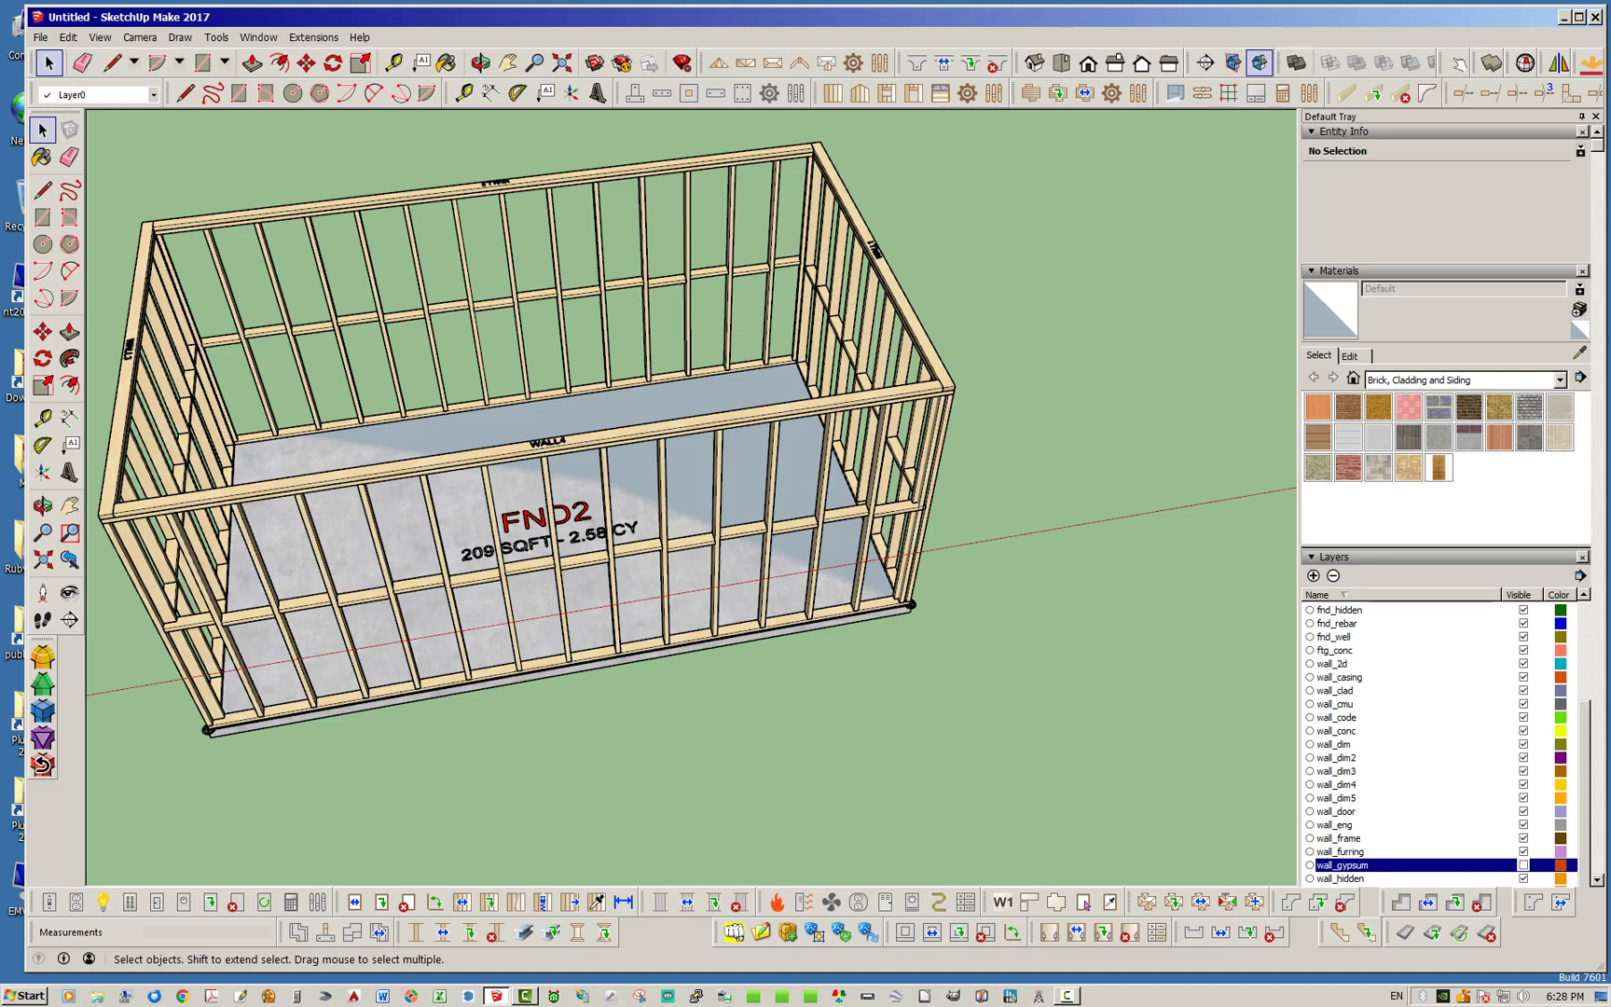
Step: Start another rectangular wall assembly, set its wall type to Int-Int, and review its advanced options
left_click(833, 92)
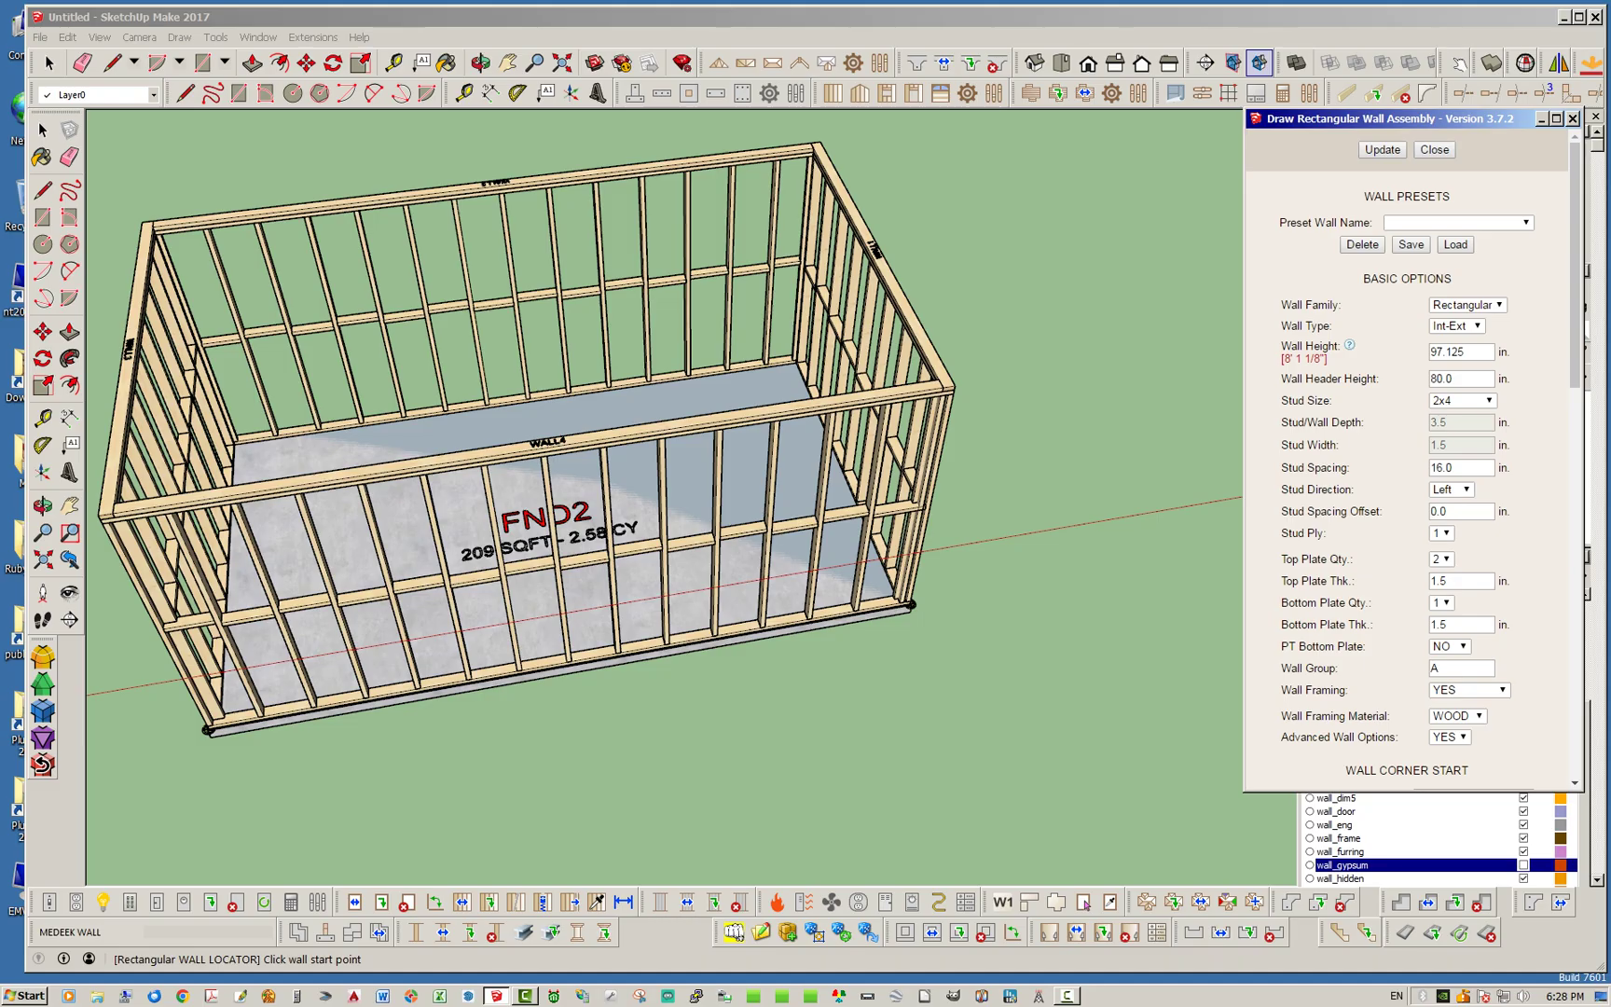
left_click(1457, 326)
left_click(1449, 355)
mouse_move(466, 410)
middle_mouse_down()
mouse_move(623, 419)
mouse_move(633, 444)
middle_mouse_up()
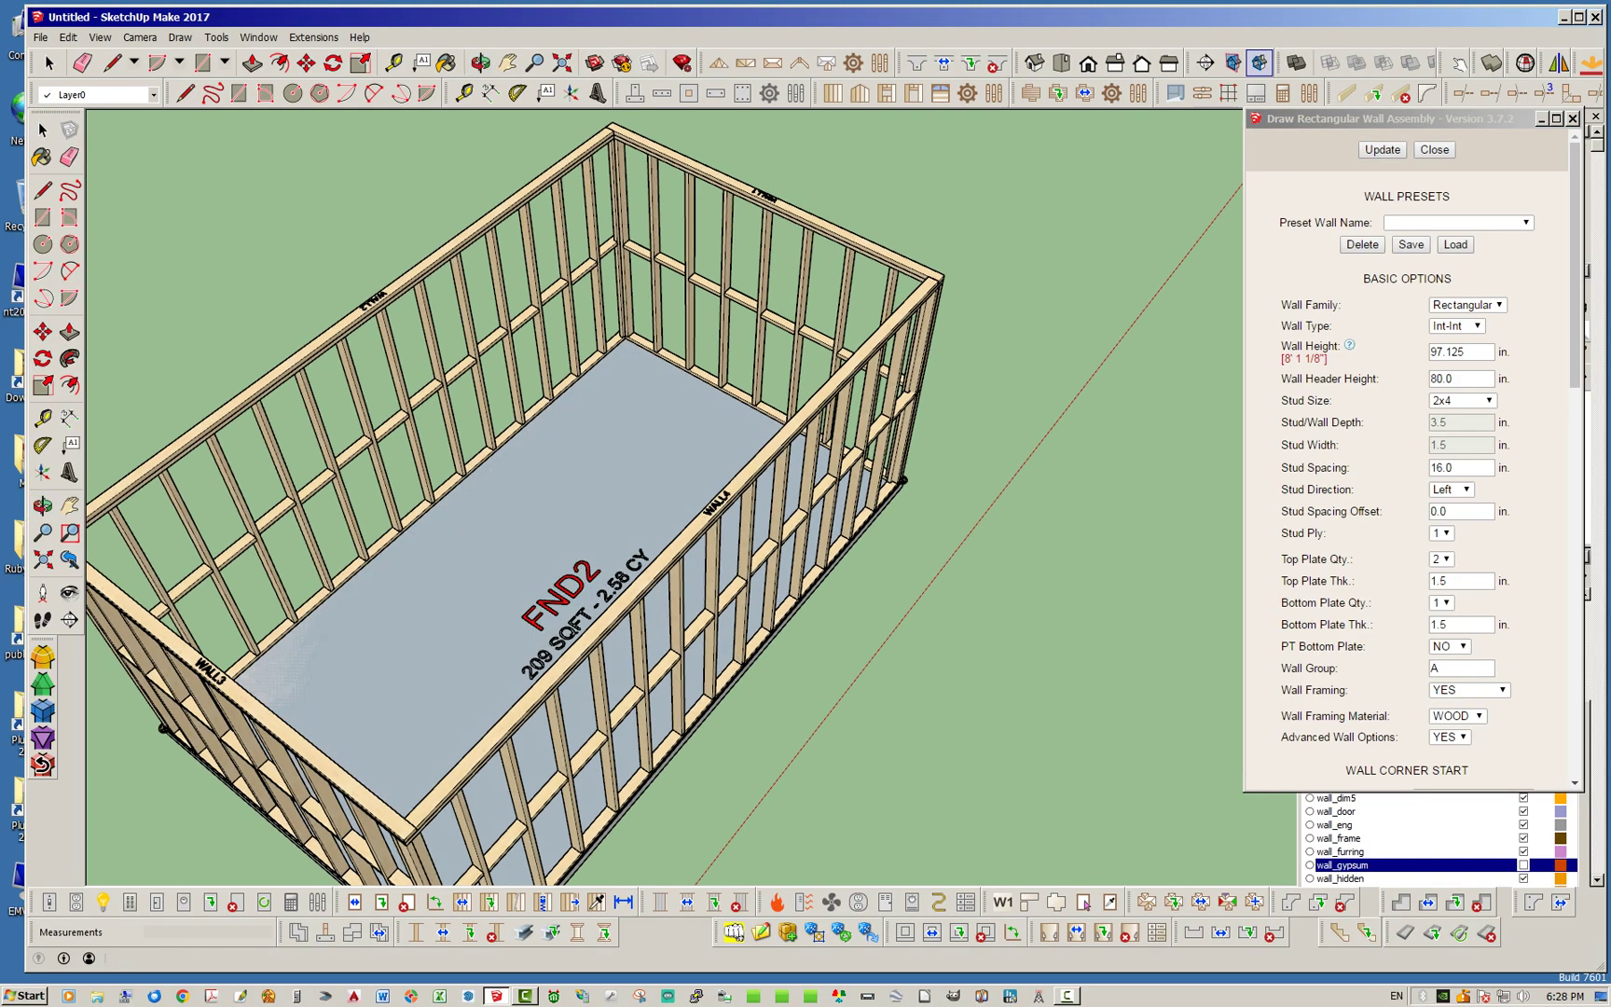
scroll(1408, 467, "down", 10)
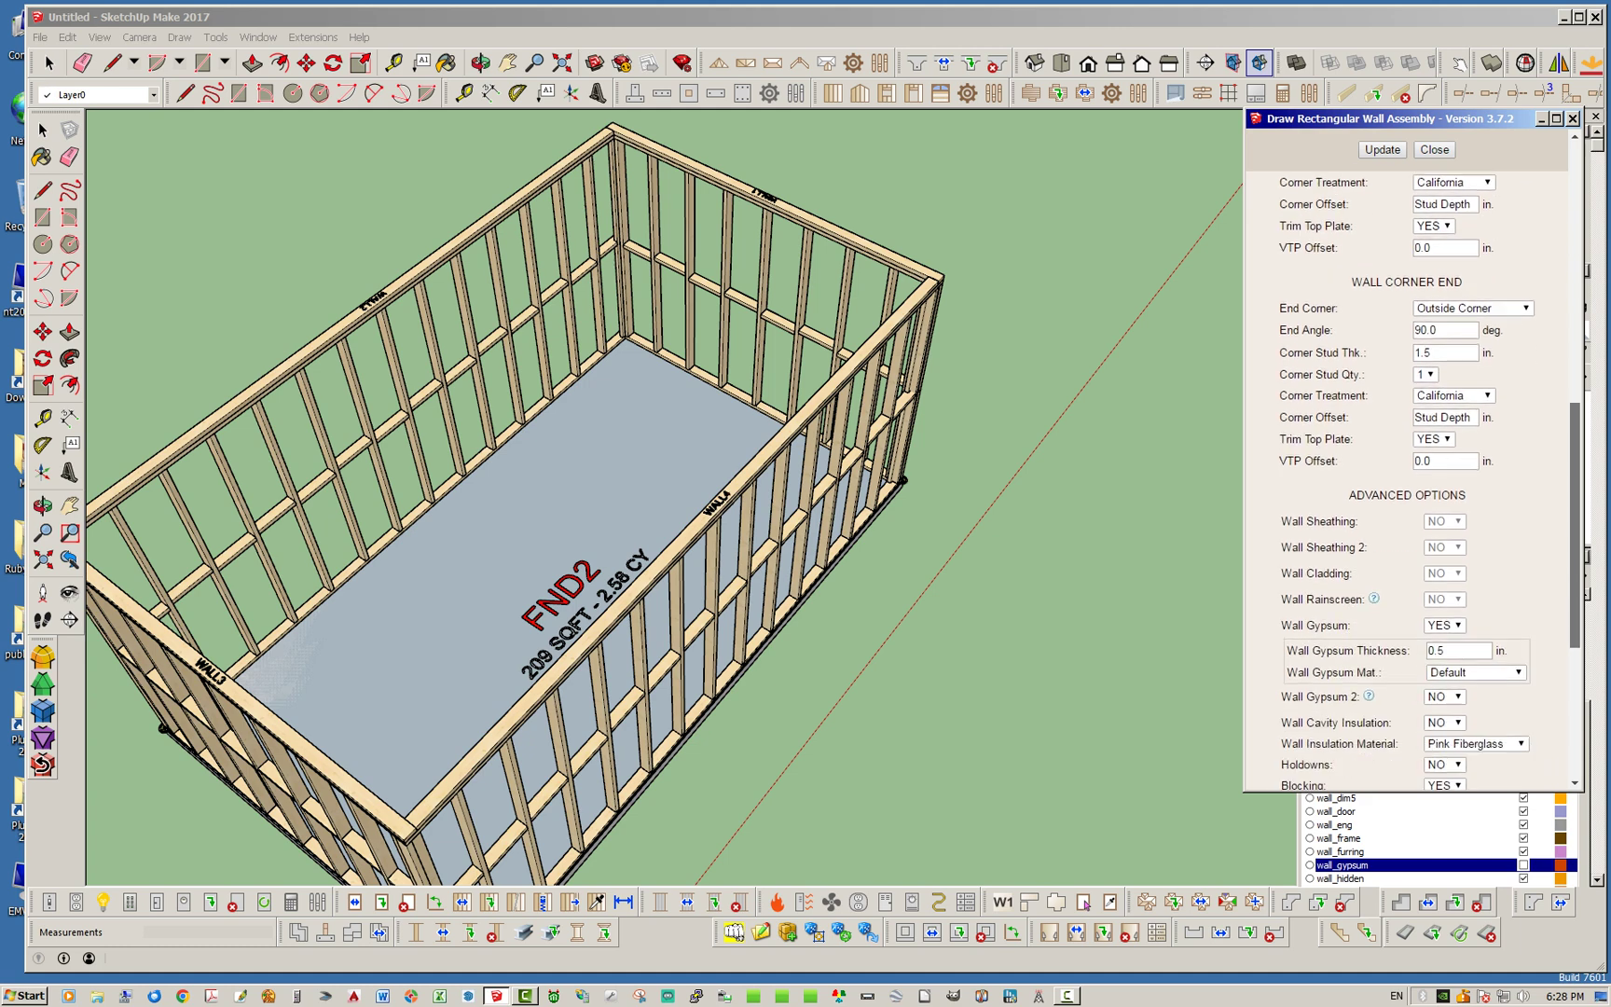
scroll(1408, 466, "down", 2)
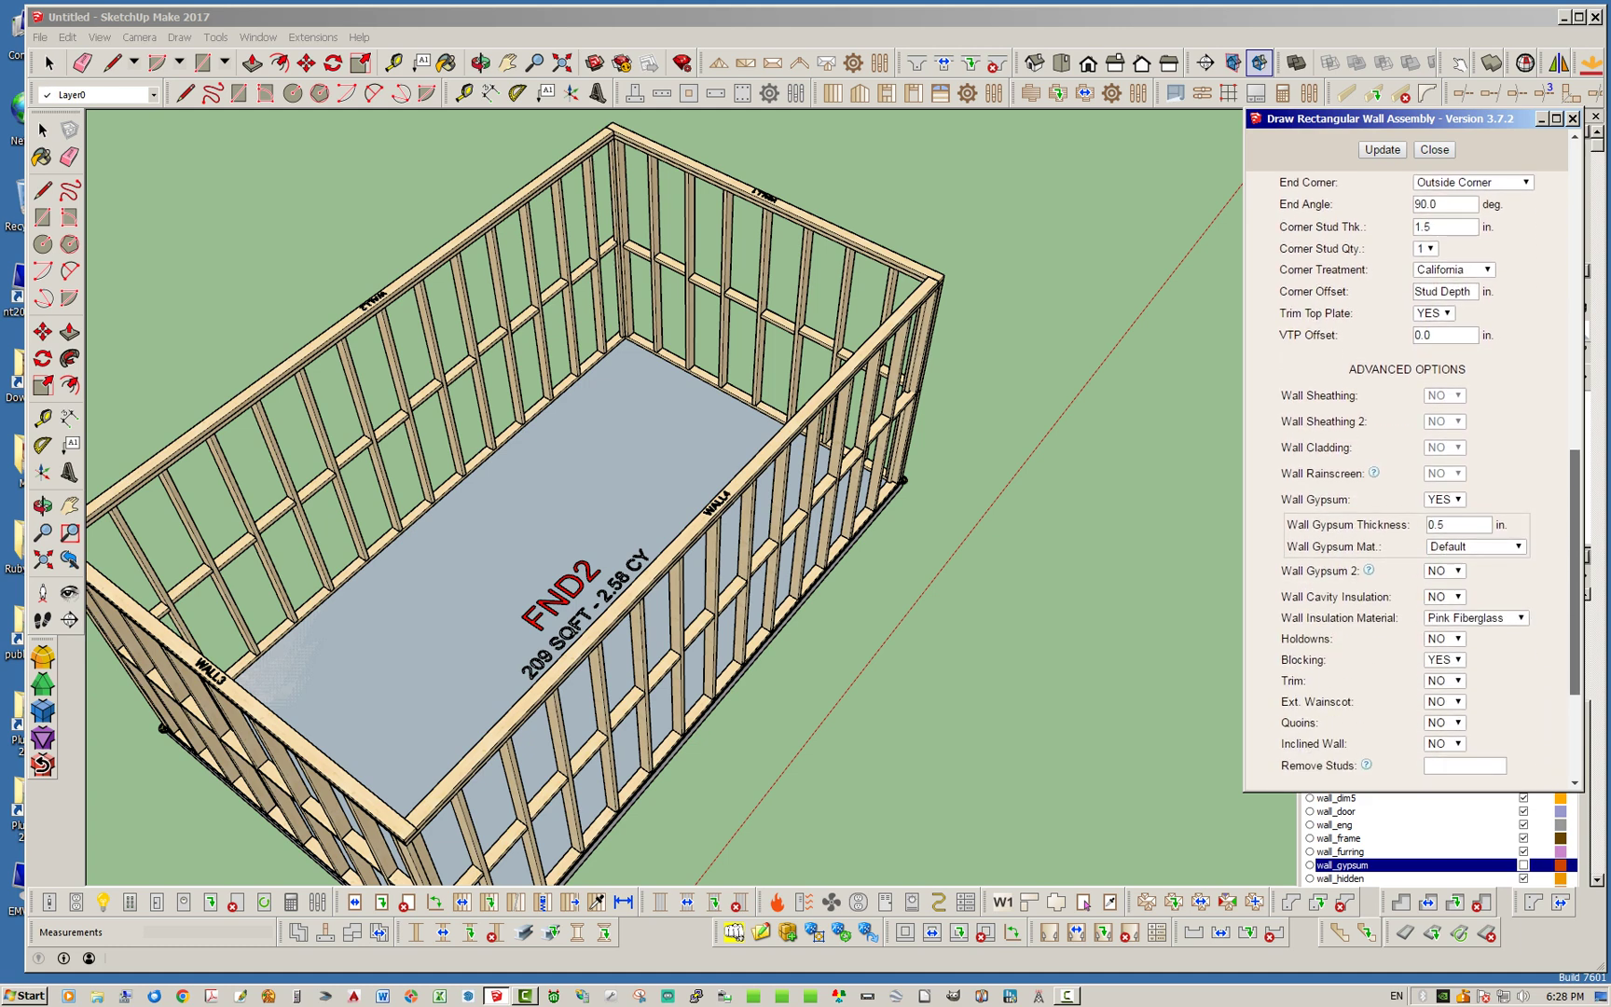
Step: Draw an Int-Int partition wall about 7' 5 1/2" long from a long perimeter wall's inner face, perpendicular to it across the slab
scroll(366, 560, "up", 8)
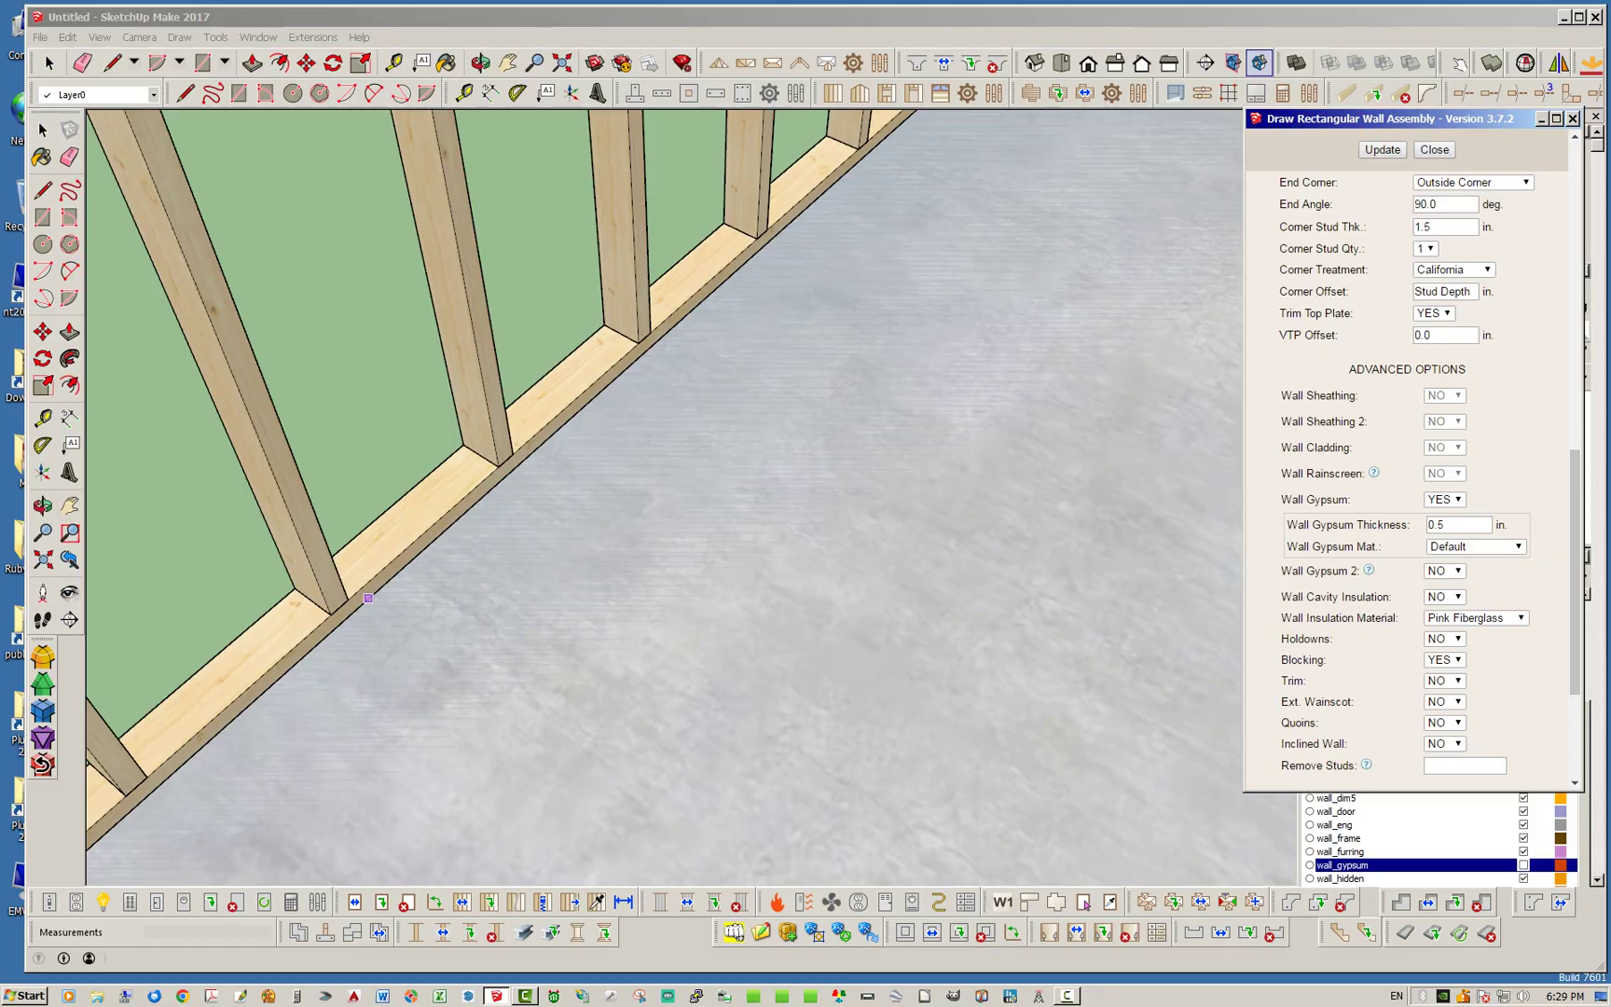
scroll(681, 471, "down", 8)
scroll(668, 446, "up", 8)
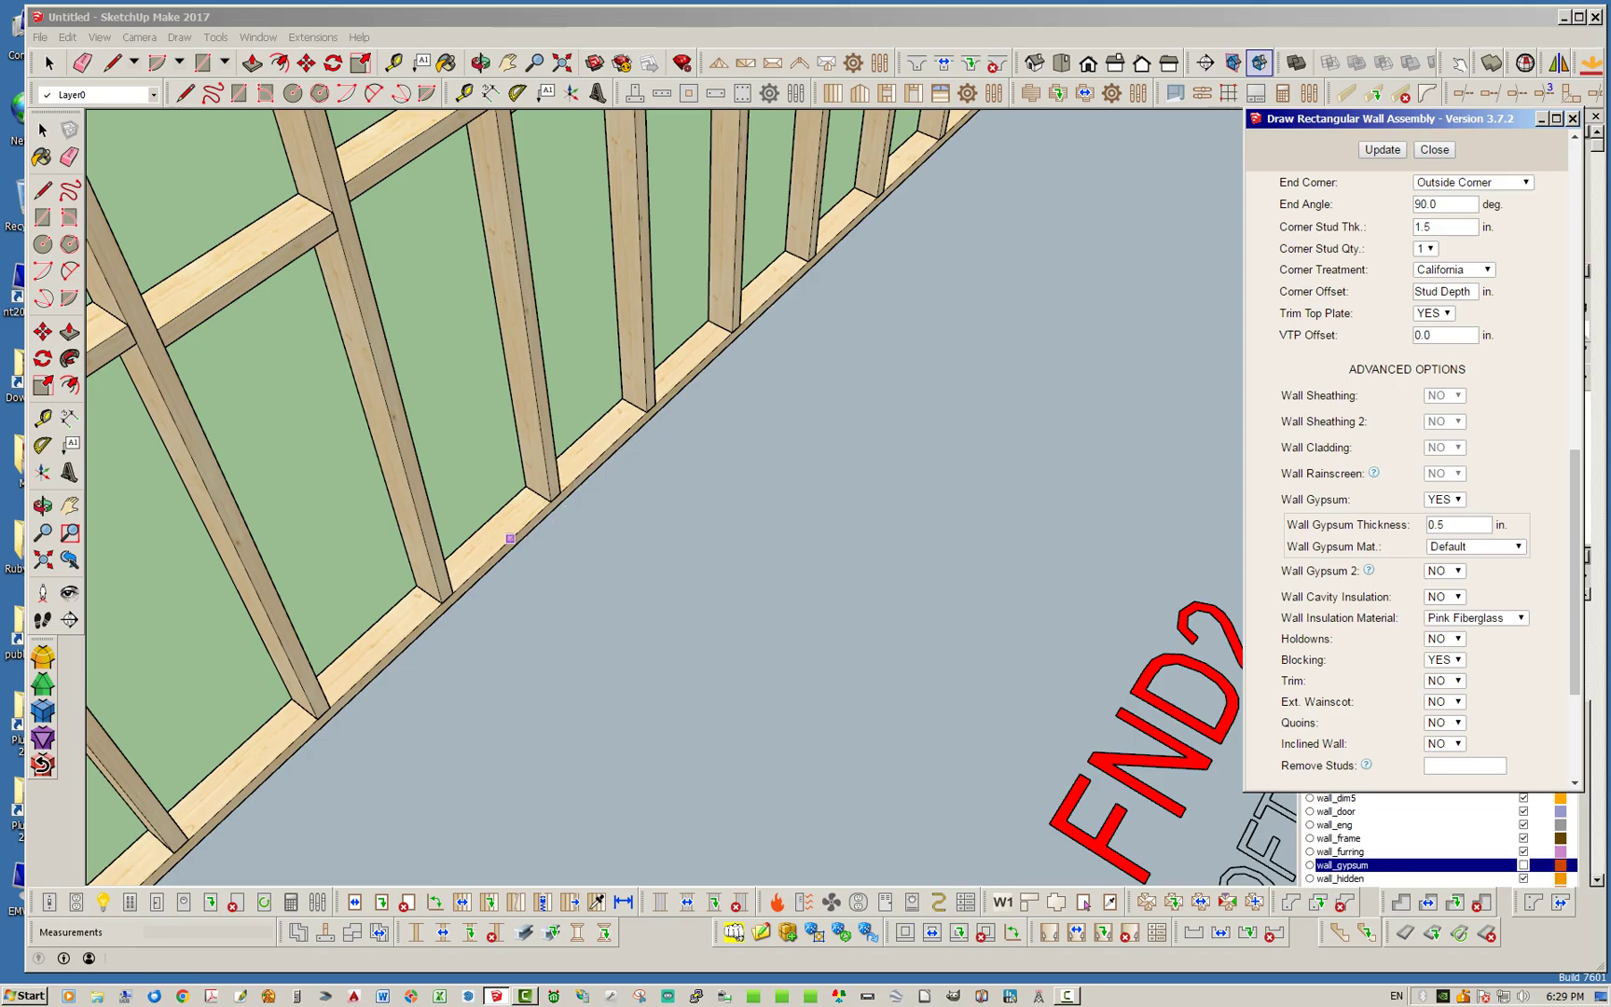
scroll(648, 377, "up", 2)
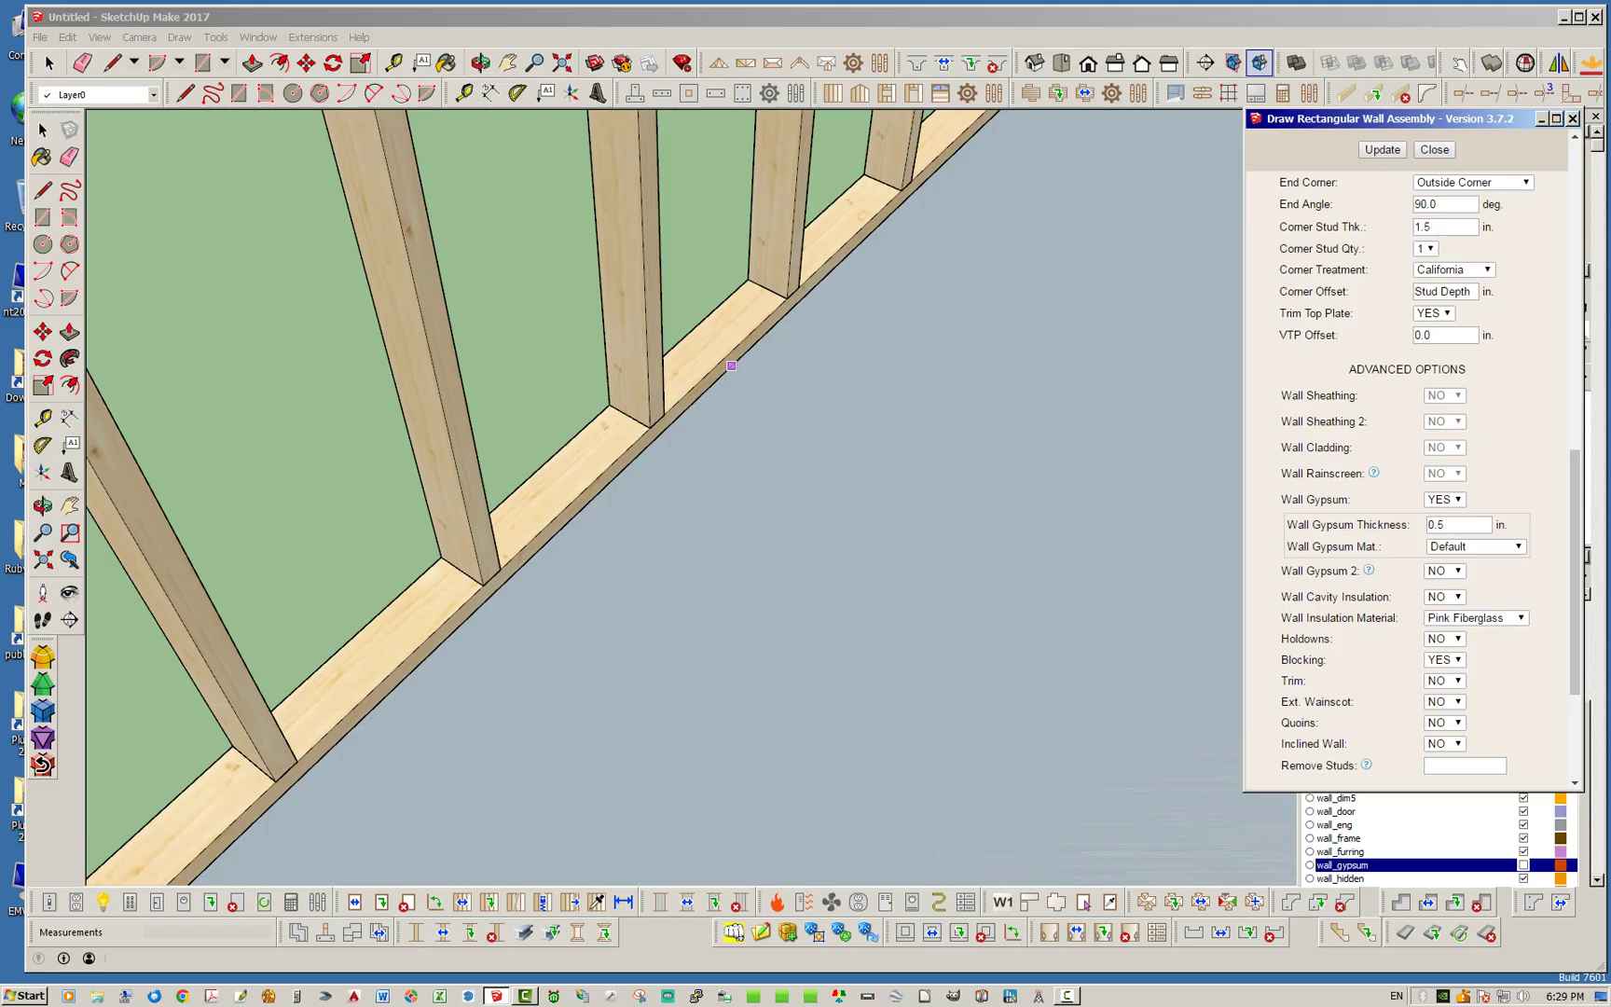
left_click(730, 366)
scroll(759, 546, "down", 4)
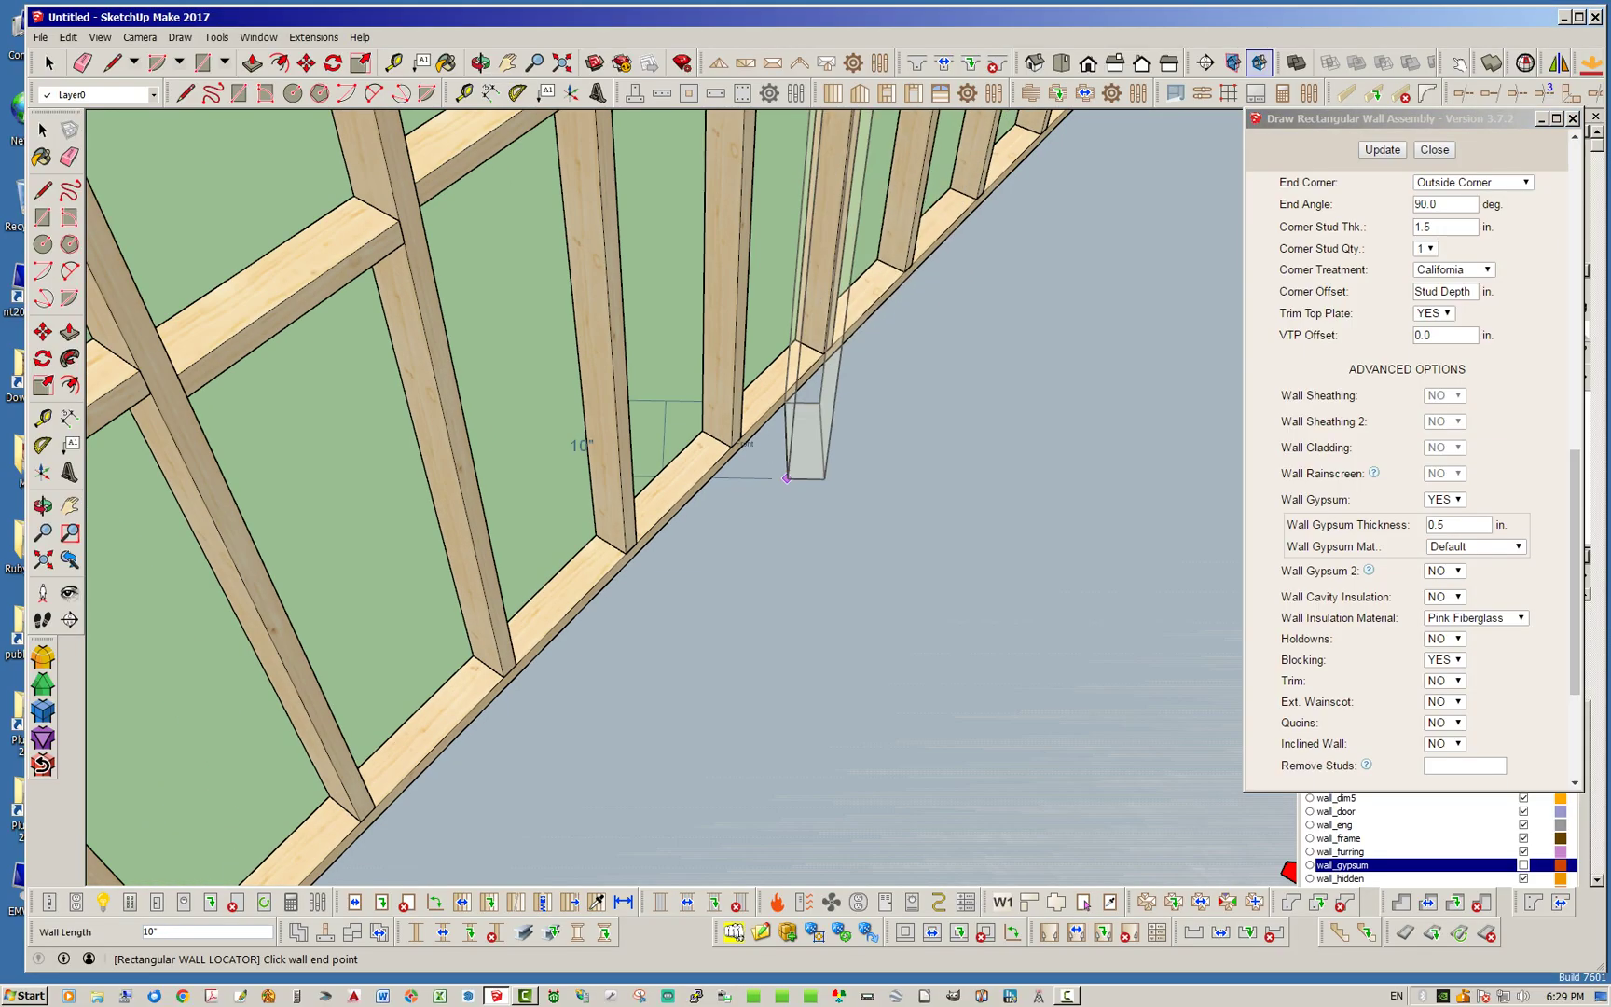
scroll(759, 548, "down", 3)
scroll(764, 555, "up", 3)
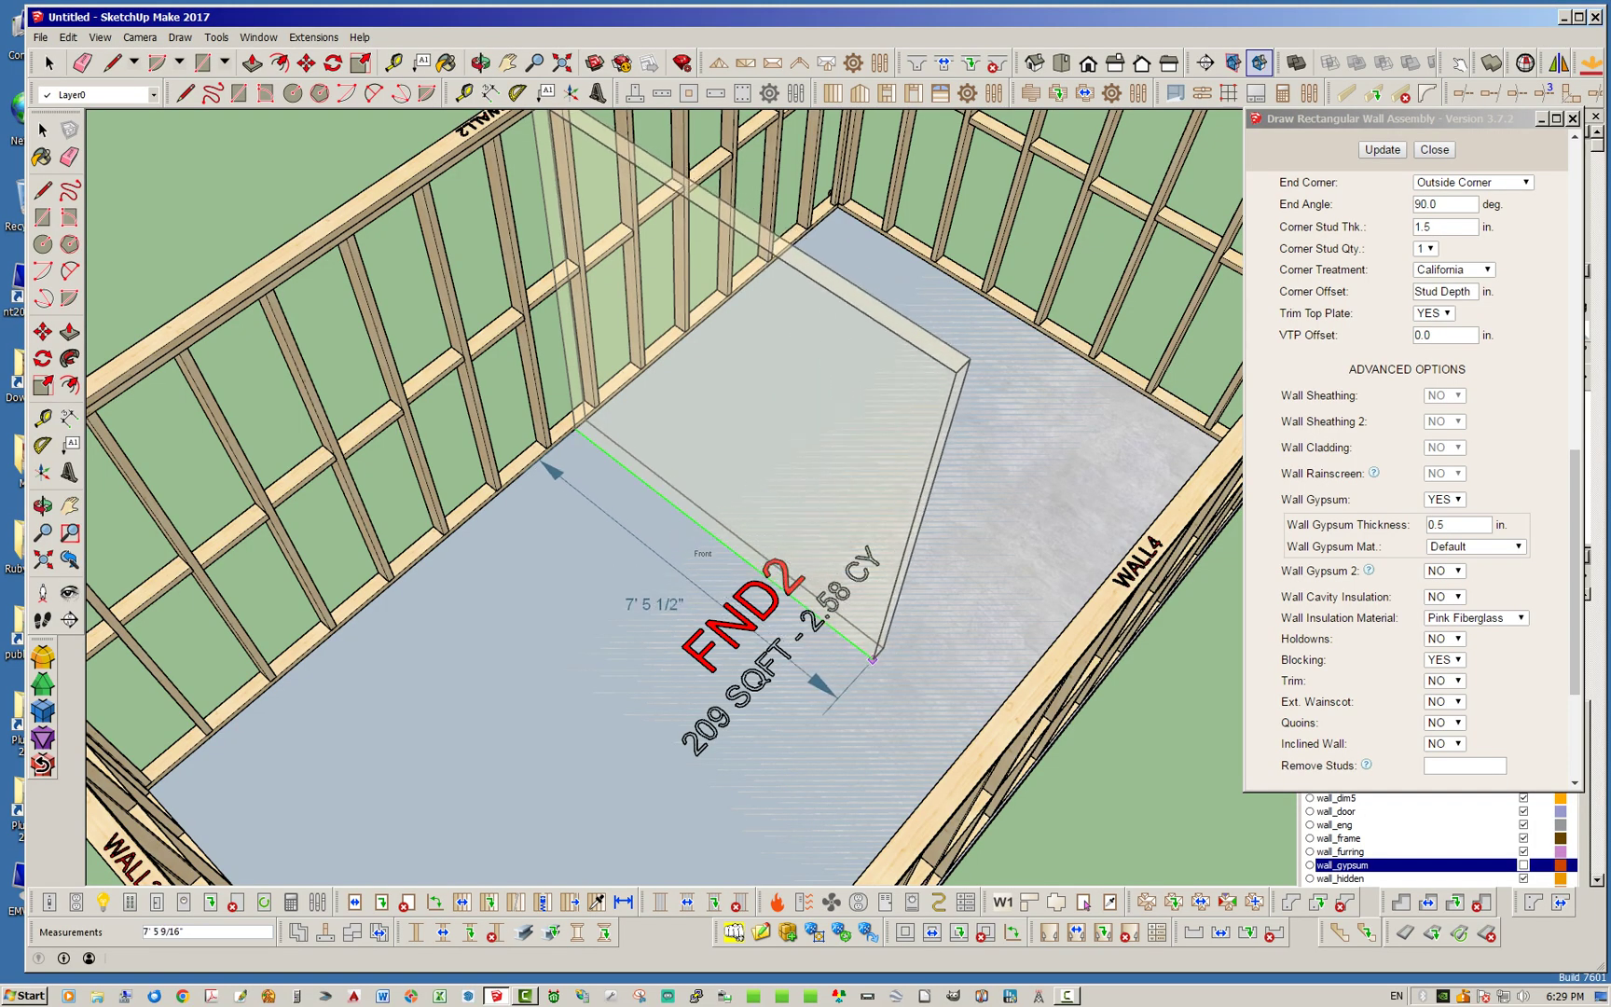
left_click(872, 659)
Step: Draw a second partition wall about 8' 4" long from the first one's free end to the inner face of the short end wall
middle_click_drag(961, 570, 757, 513)
scroll(756, 511, "down", 3)
scroll(878, 522, "up", 3)
scroll(863, 536, "up", 5)
middle_click_drag(820, 559, 942, 583)
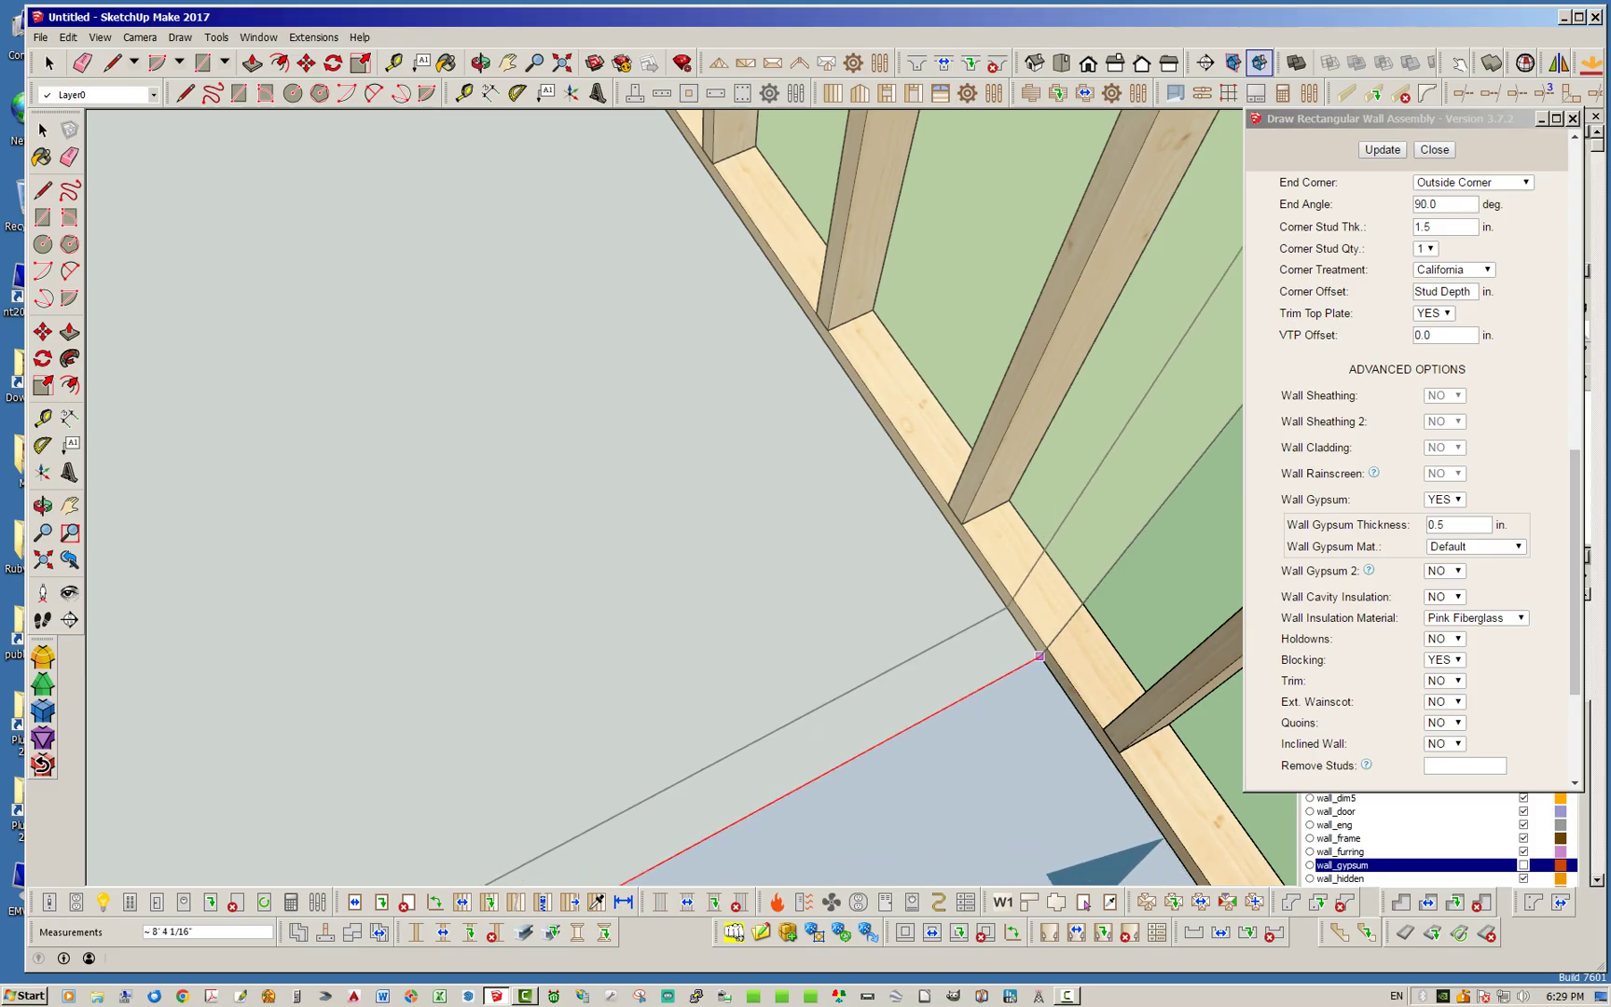
left_click(1039, 656)
Step: Examine the perimeter and partition wall framing from outside, including how the corner plates sit on the slab edge
mouse_move(1040, 656)
middle_mouse_down()
mouse_move(769, 555)
mouse_move(711, 601)
mouse_move(243, 545)
mouse_move(65, 475)
middle_mouse_up()
scroll(900, 611, "down", 4)
scroll(909, 611, "down", 5)
scroll(711, 601, "up", 4)
scroll(778, 631, "down", 5)
middle_click_drag(597, 522, 392, 541)
middle_click_drag(749, 474, 839, 522)
scroll(503, 770, "up", 8)
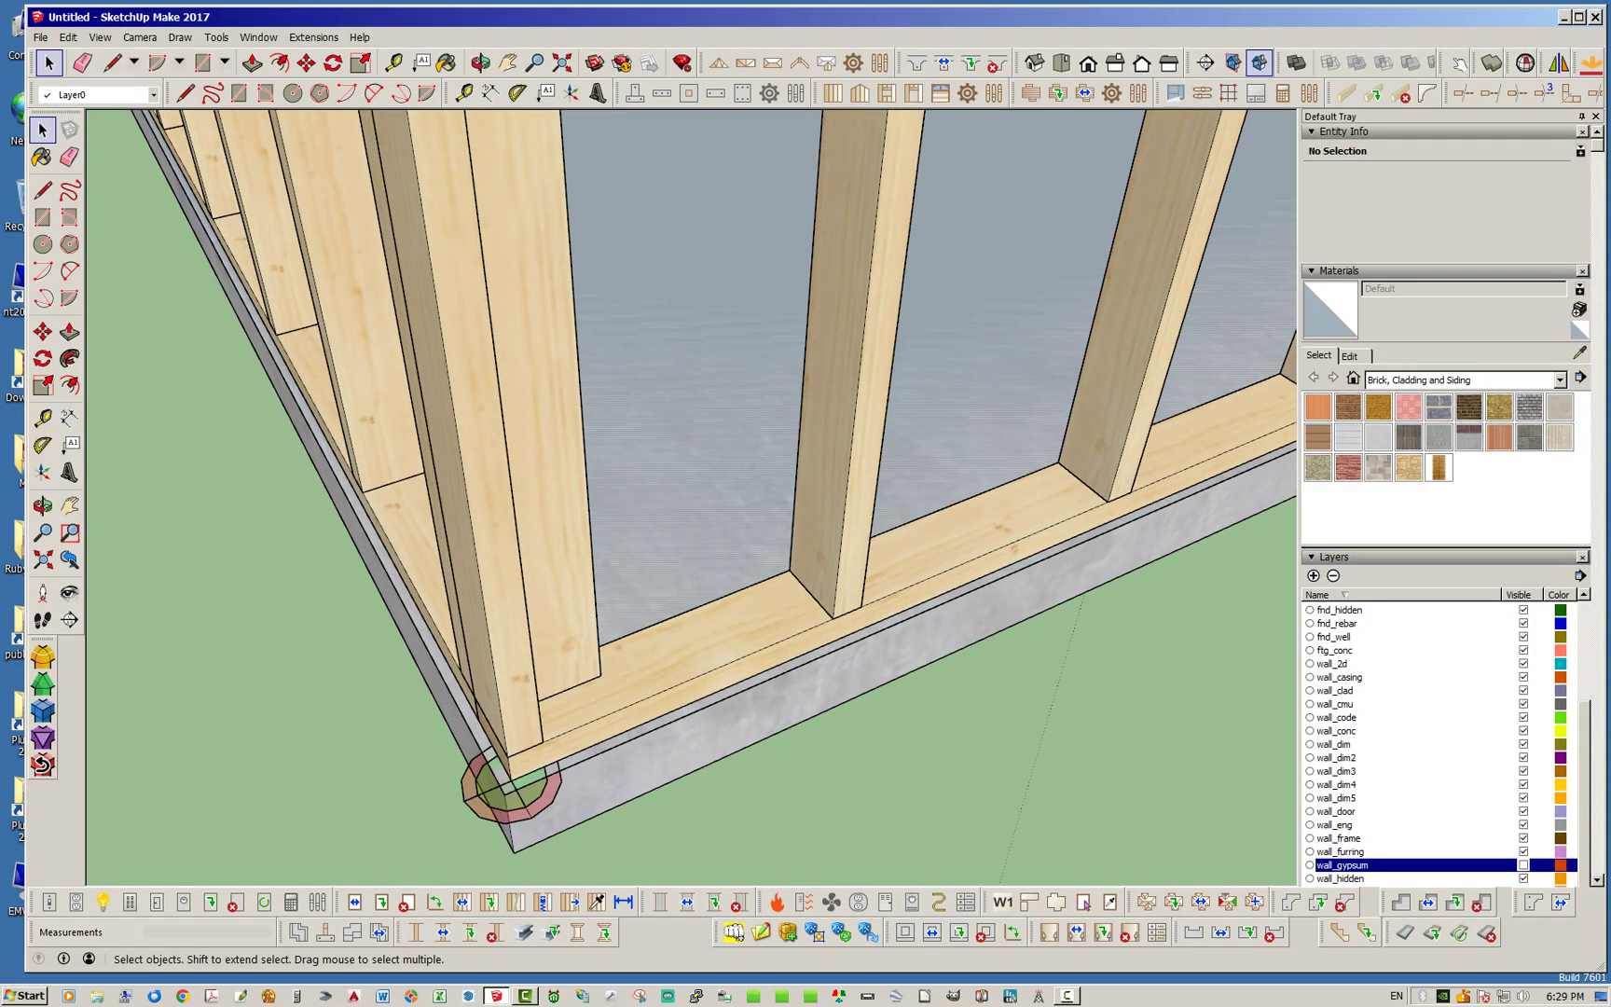
scroll(485, 723, "down", 3)
middle_click_drag(653, 578, 392, 503)
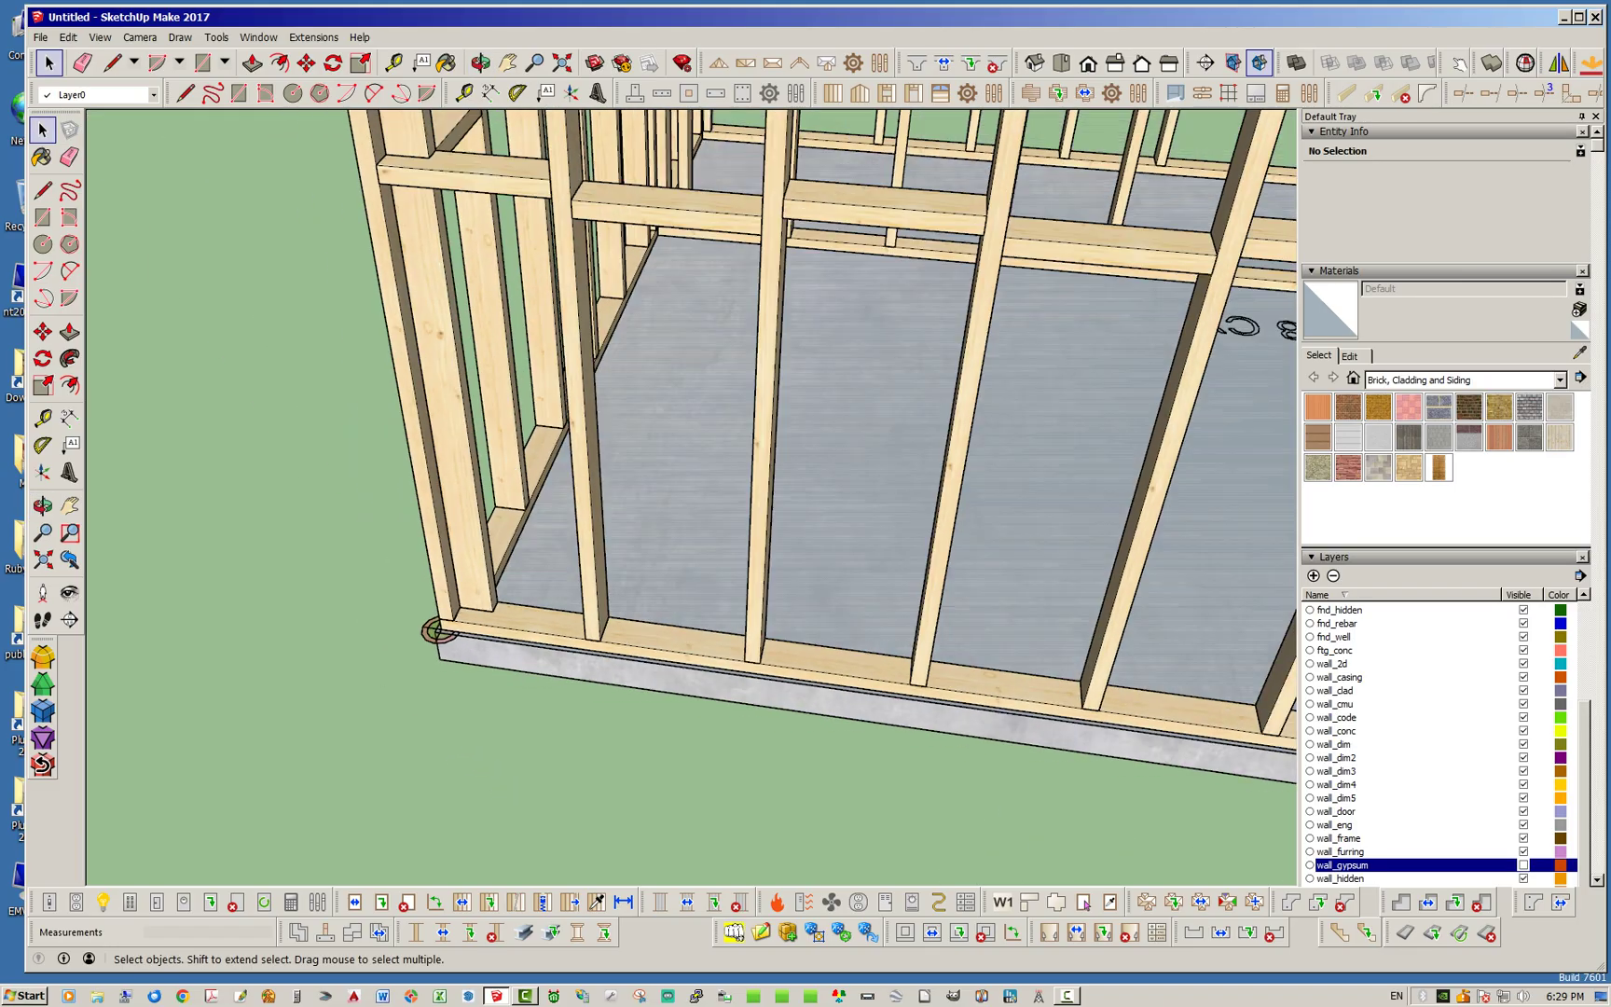
scroll(424, 636, "down", 2)
middle_click_drag(425, 636, 769, 657)
scroll(772, 656, "down", 5)
scroll(561, 607, "down", 1)
middle_click_drag(820, 597, 596, 555)
scroll(595, 541, "down", 5)
scroll(760, 700, "up", 3)
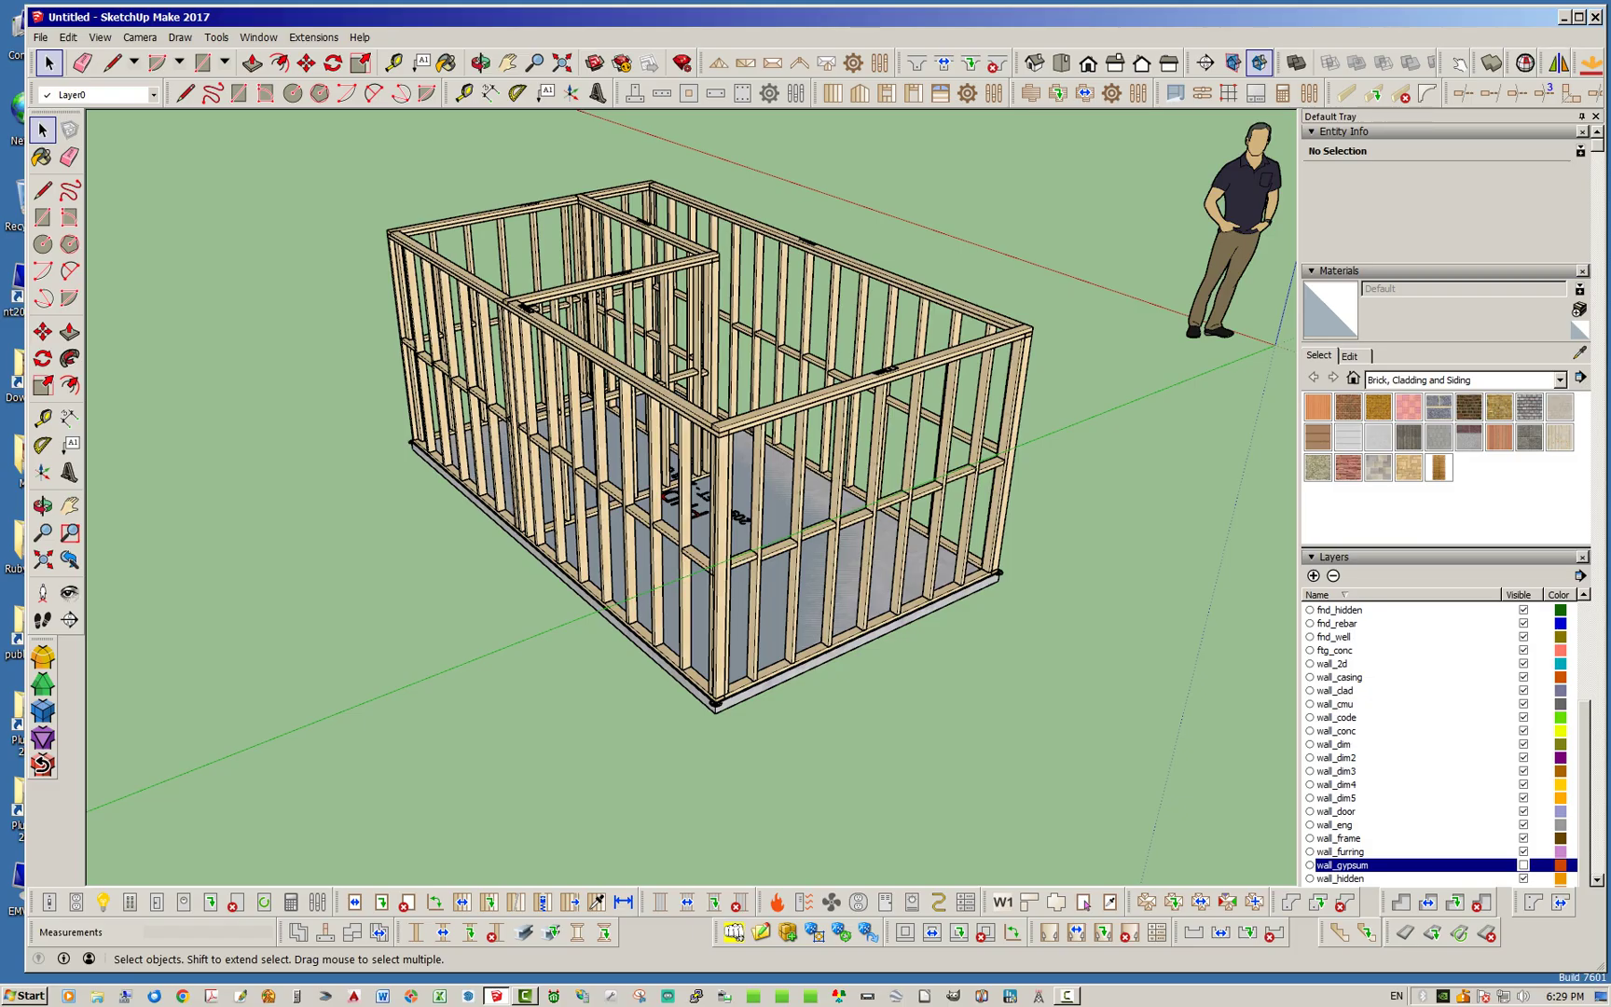
middle_click_drag(653, 560, 821, 555)
middle_click_drag(391, 445, 345, 450)
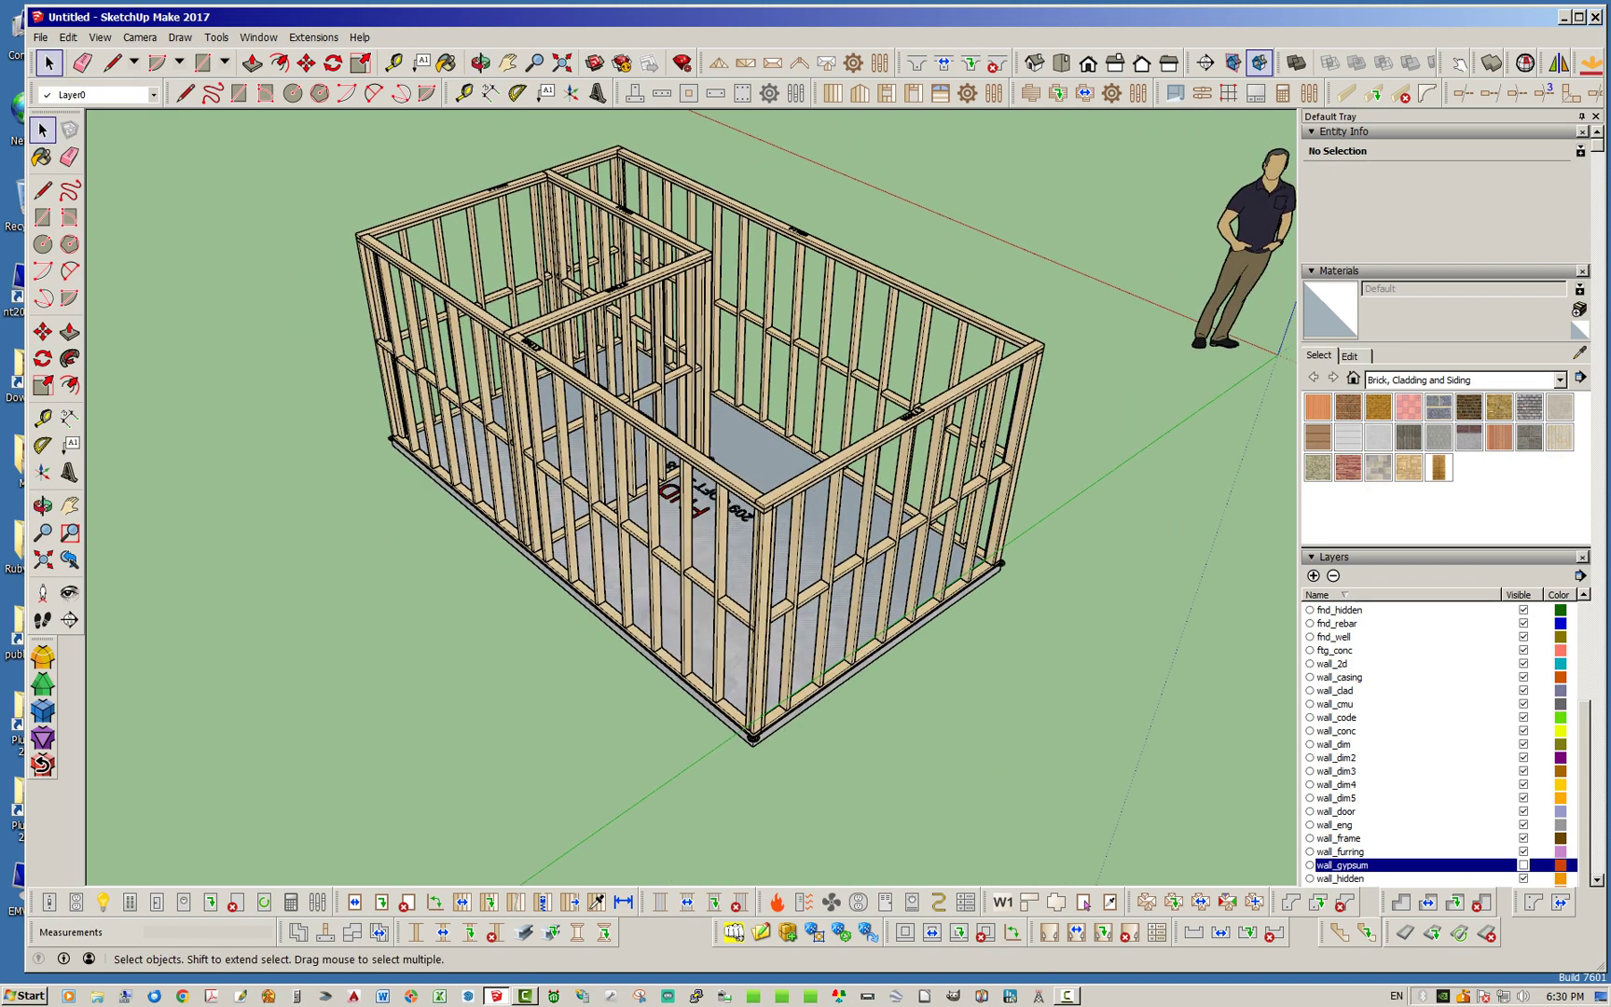
Step: Show the wall_gypsum layer to view the wallboard on the inside faces, and hide it again
left_click(1524, 865)
middle_click_drag(820, 522, 961, 606)
middle_click_drag(653, 503, 690, 484)
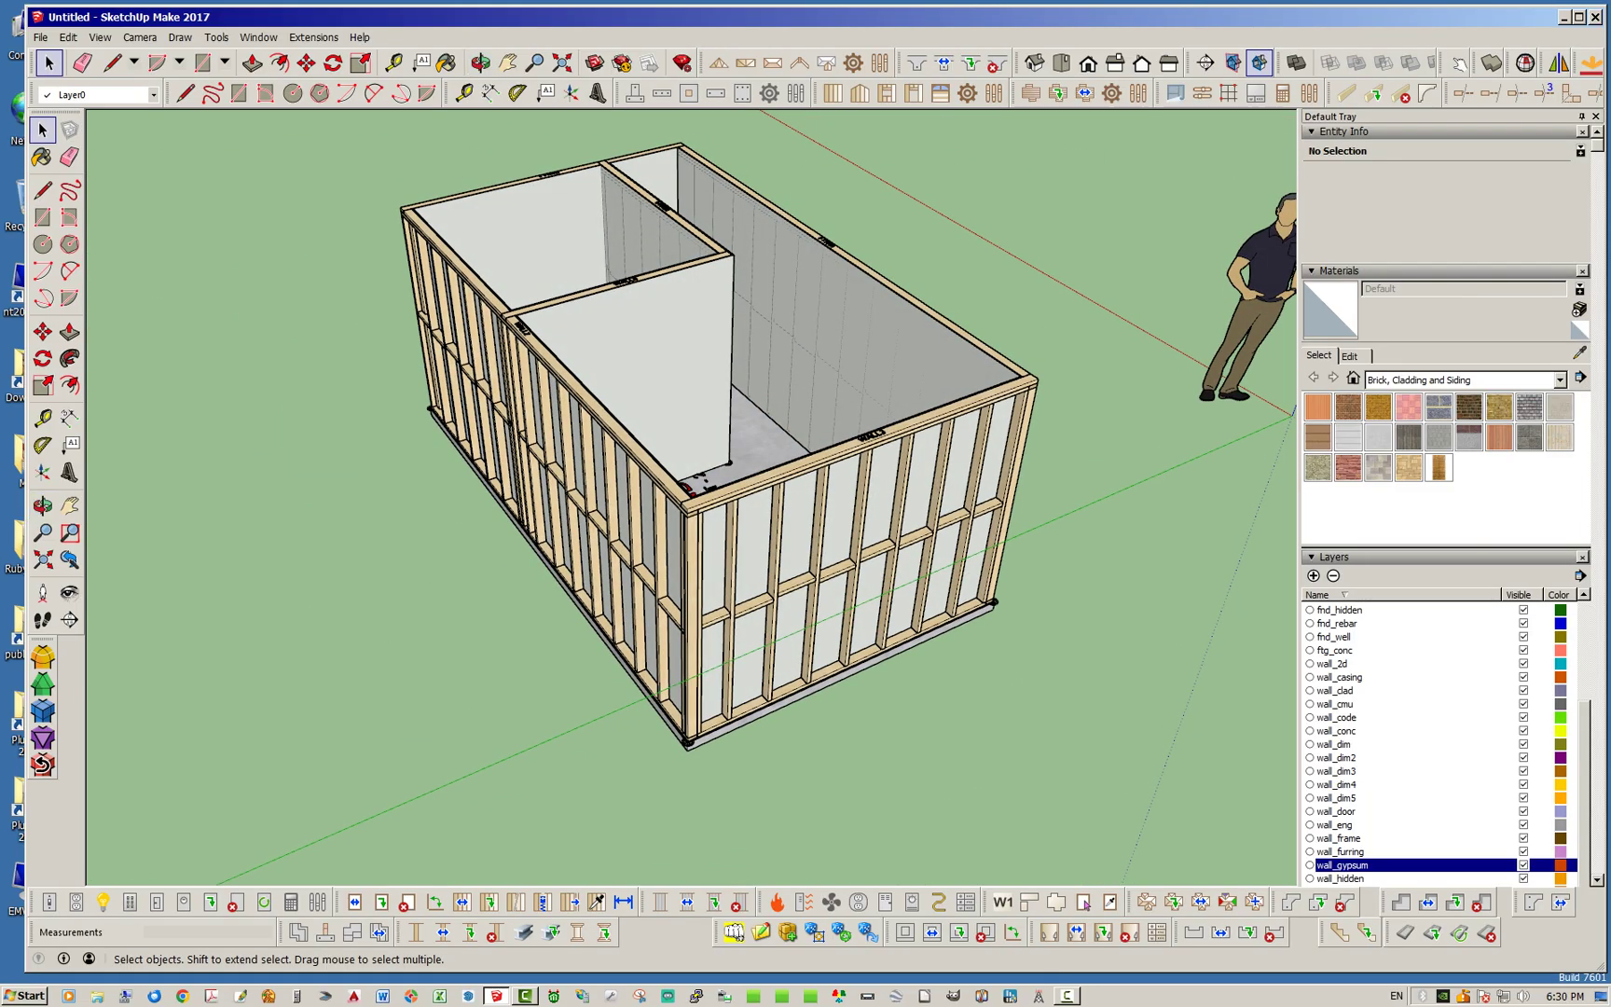
left_click(1523, 865)
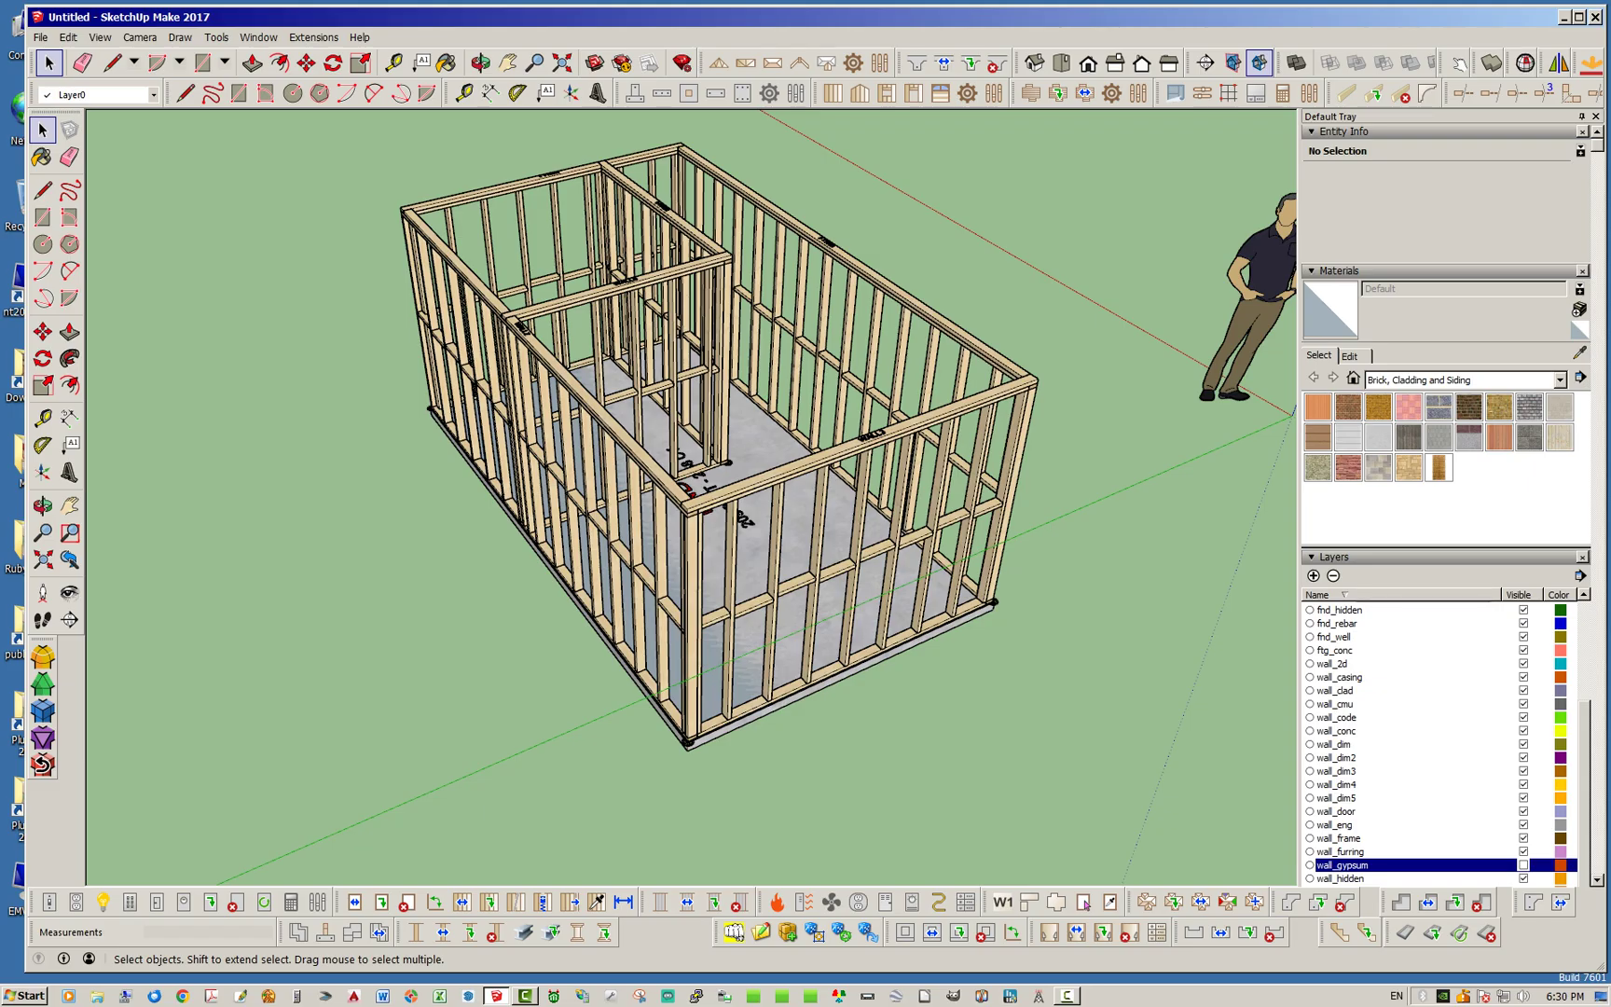
Step: Unhide all hidden geometry to bring back the foundation stemwalls around the framing
left_click(68, 37)
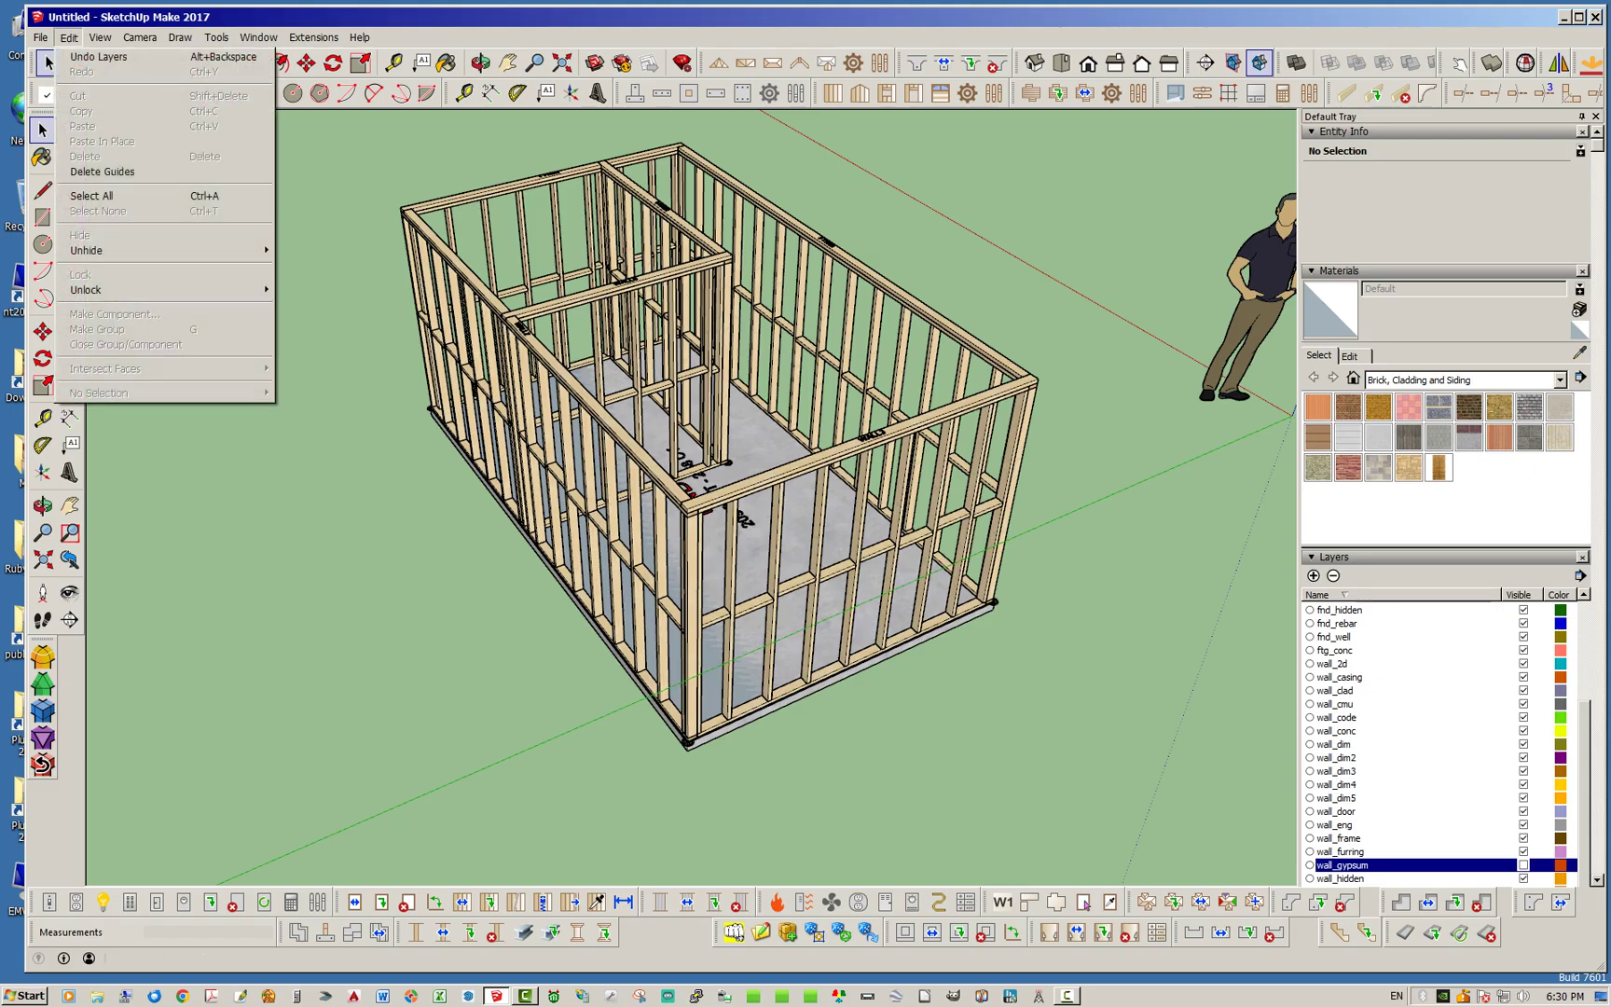
mouse_move(187, 250)
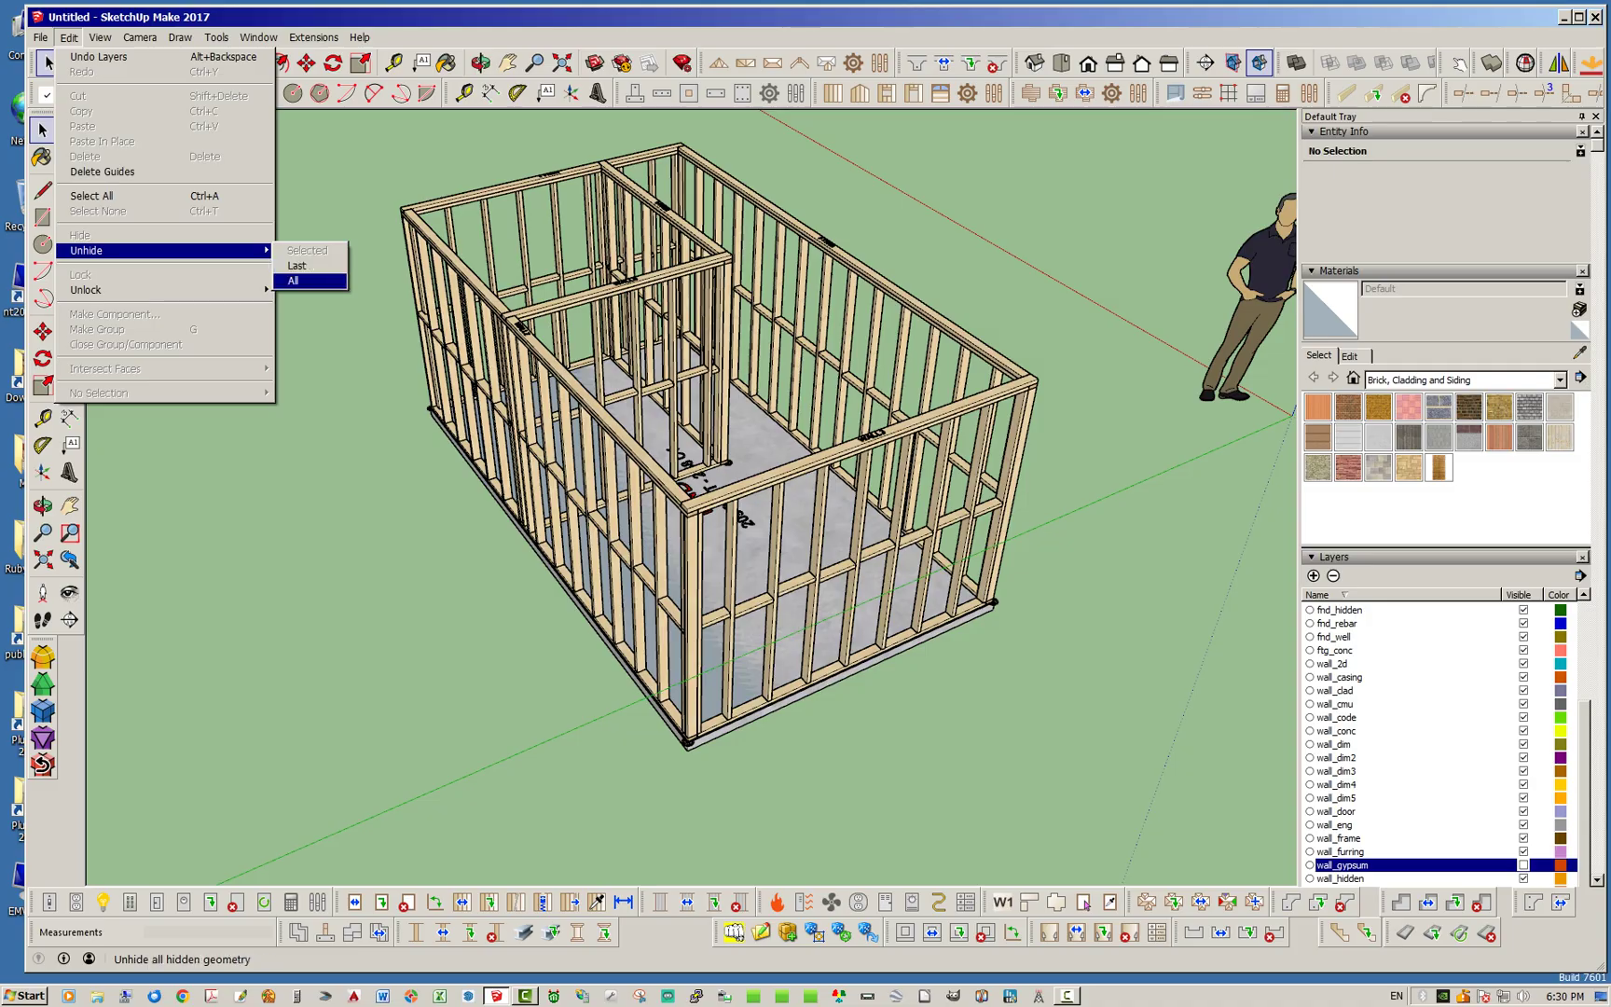
left_click(295, 280)
Step: Place a 36 by 48 in. window with a 6X6 header in the long wall opposite the partitioned room, near its end
middle_click_drag(597, 373, 445, 454)
middle_click_drag(597, 448, 457, 387)
middle_click_drag(541, 653, 543, 653)
left_click(886, 93)
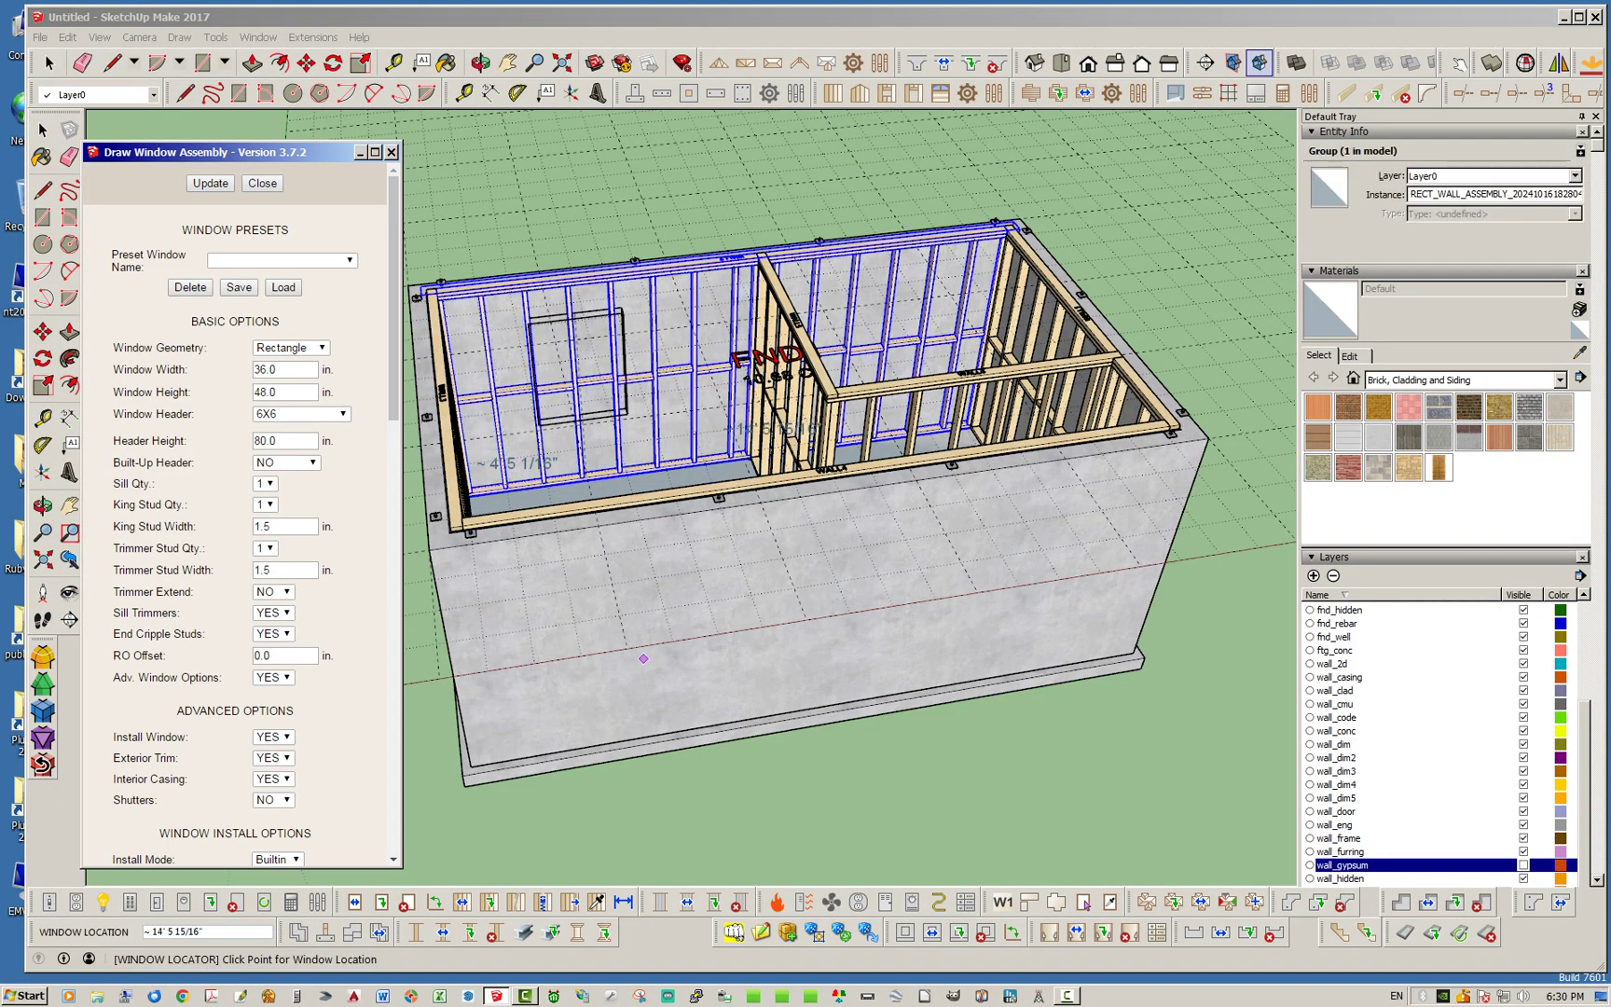
middle_click_drag(550, 373, 987, 448)
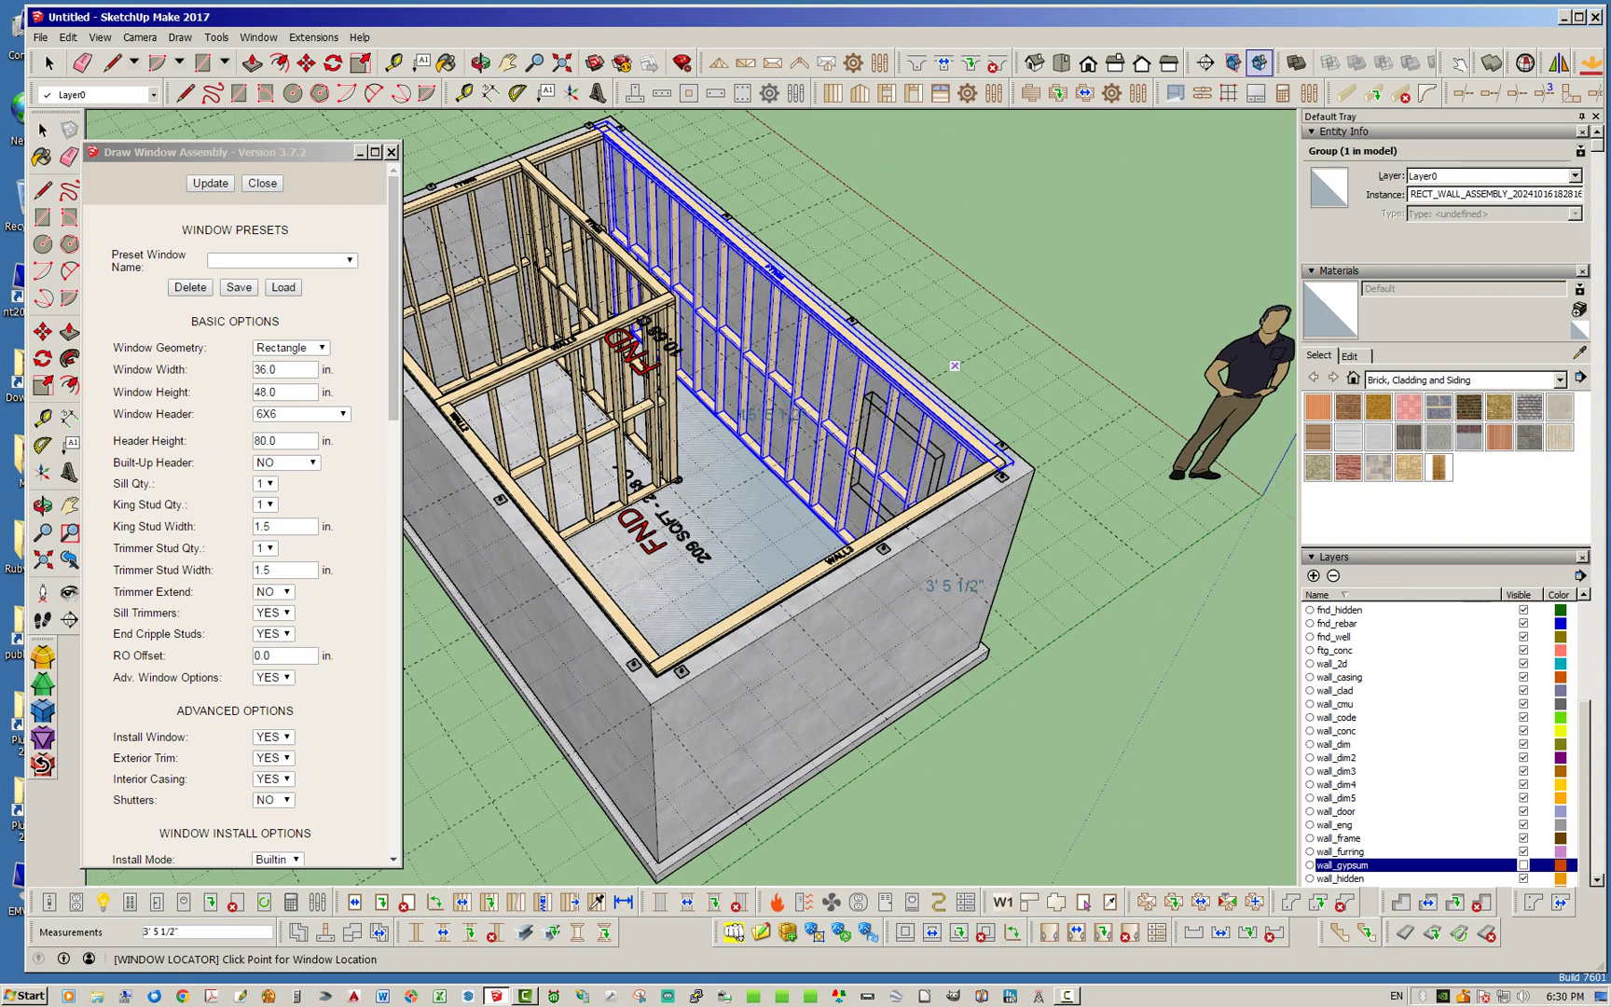
left_click(905, 326)
middle_click_drag(722, 396, 756, 411)
scroll(822, 364, "up", 5)
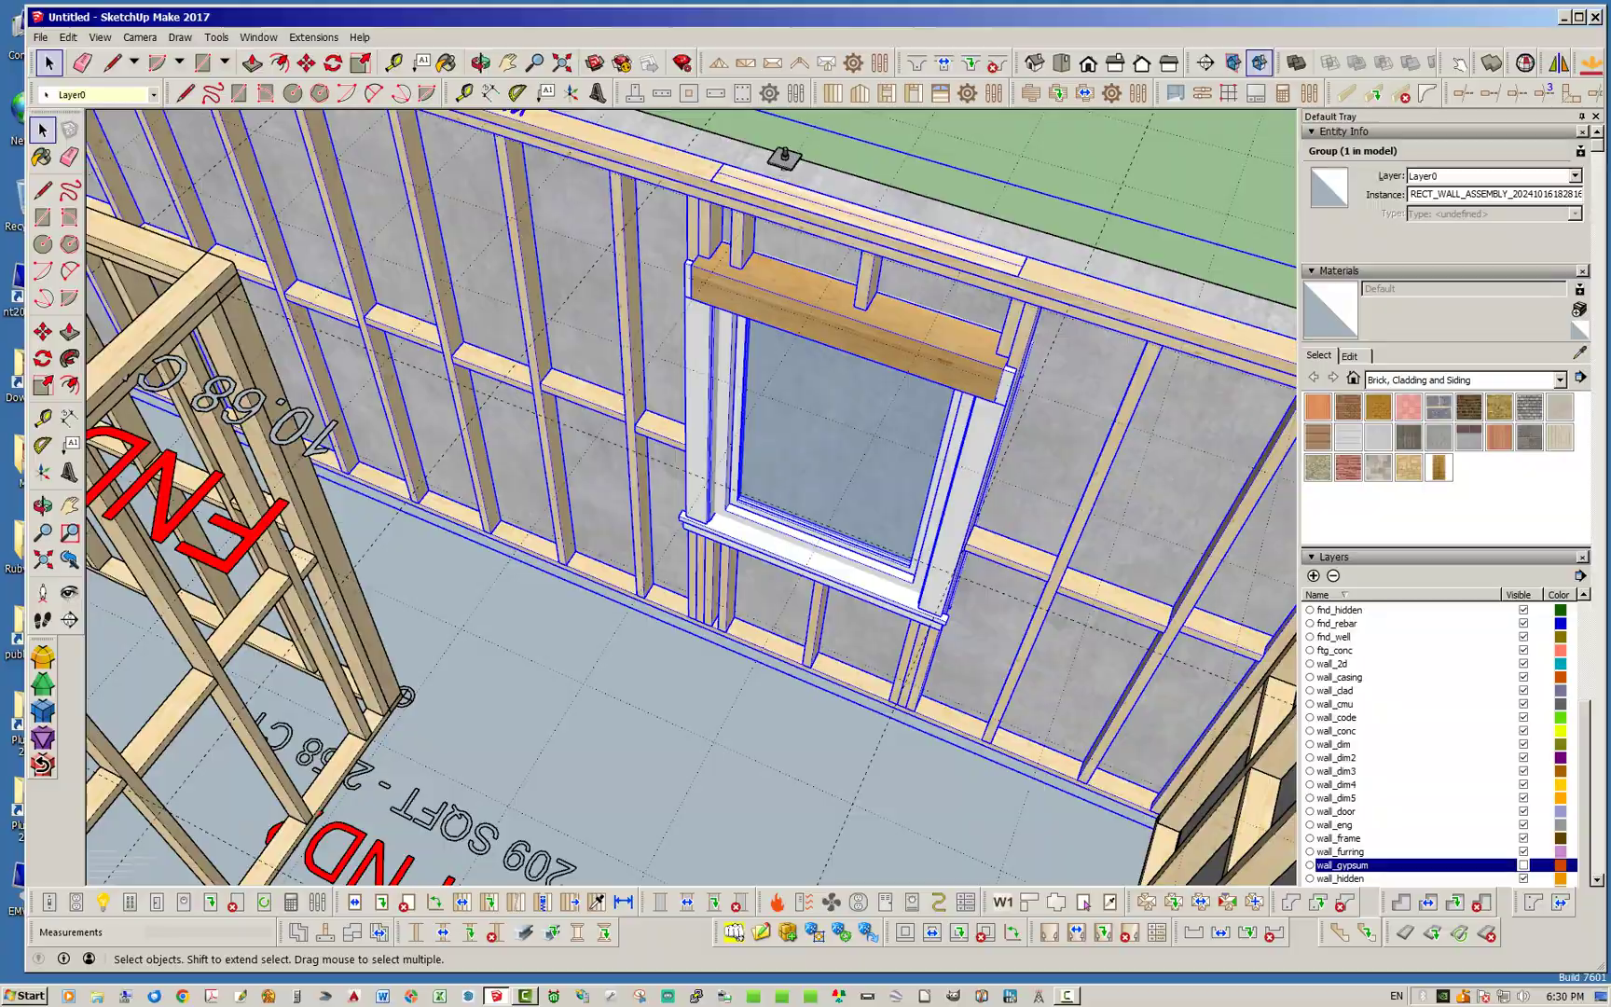
middle_click_drag(713, 447, 676, 448)
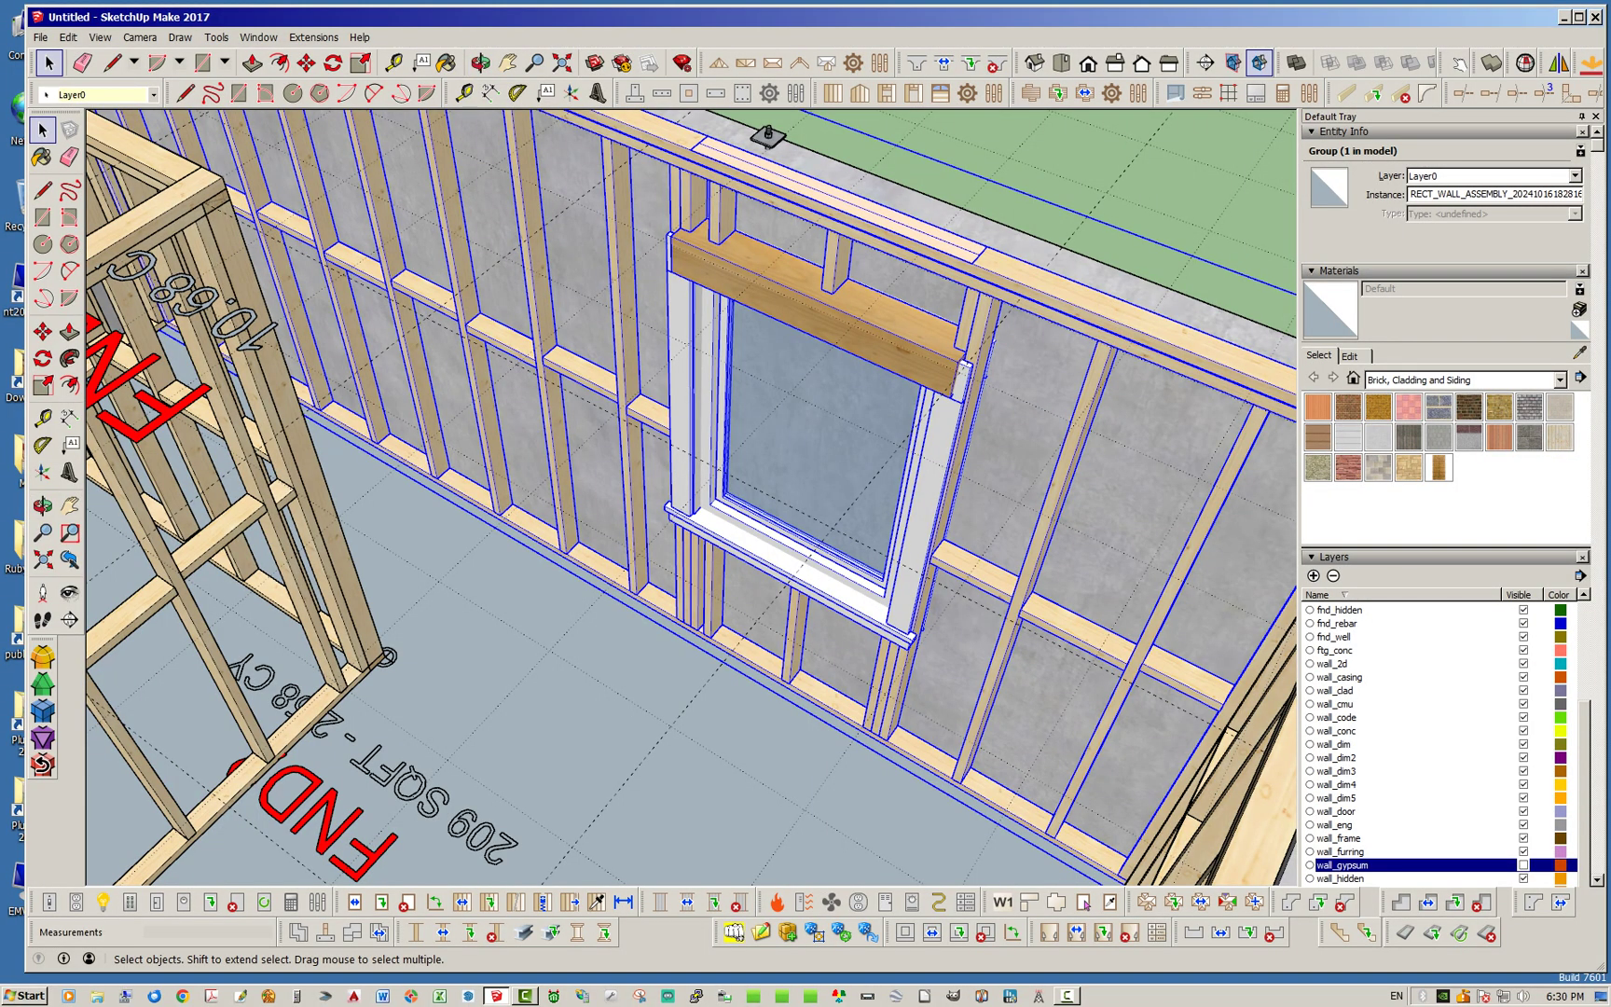
mouse_move(685, 452)
middle_mouse_down()
mouse_move(792, 364)
mouse_move(667, 467)
mouse_move(462, 550)
mouse_move(373, 546)
mouse_move(550, 522)
mouse_move(695, 438)
middle_mouse_up()
middle_click_drag(834, 508, 834, 508)
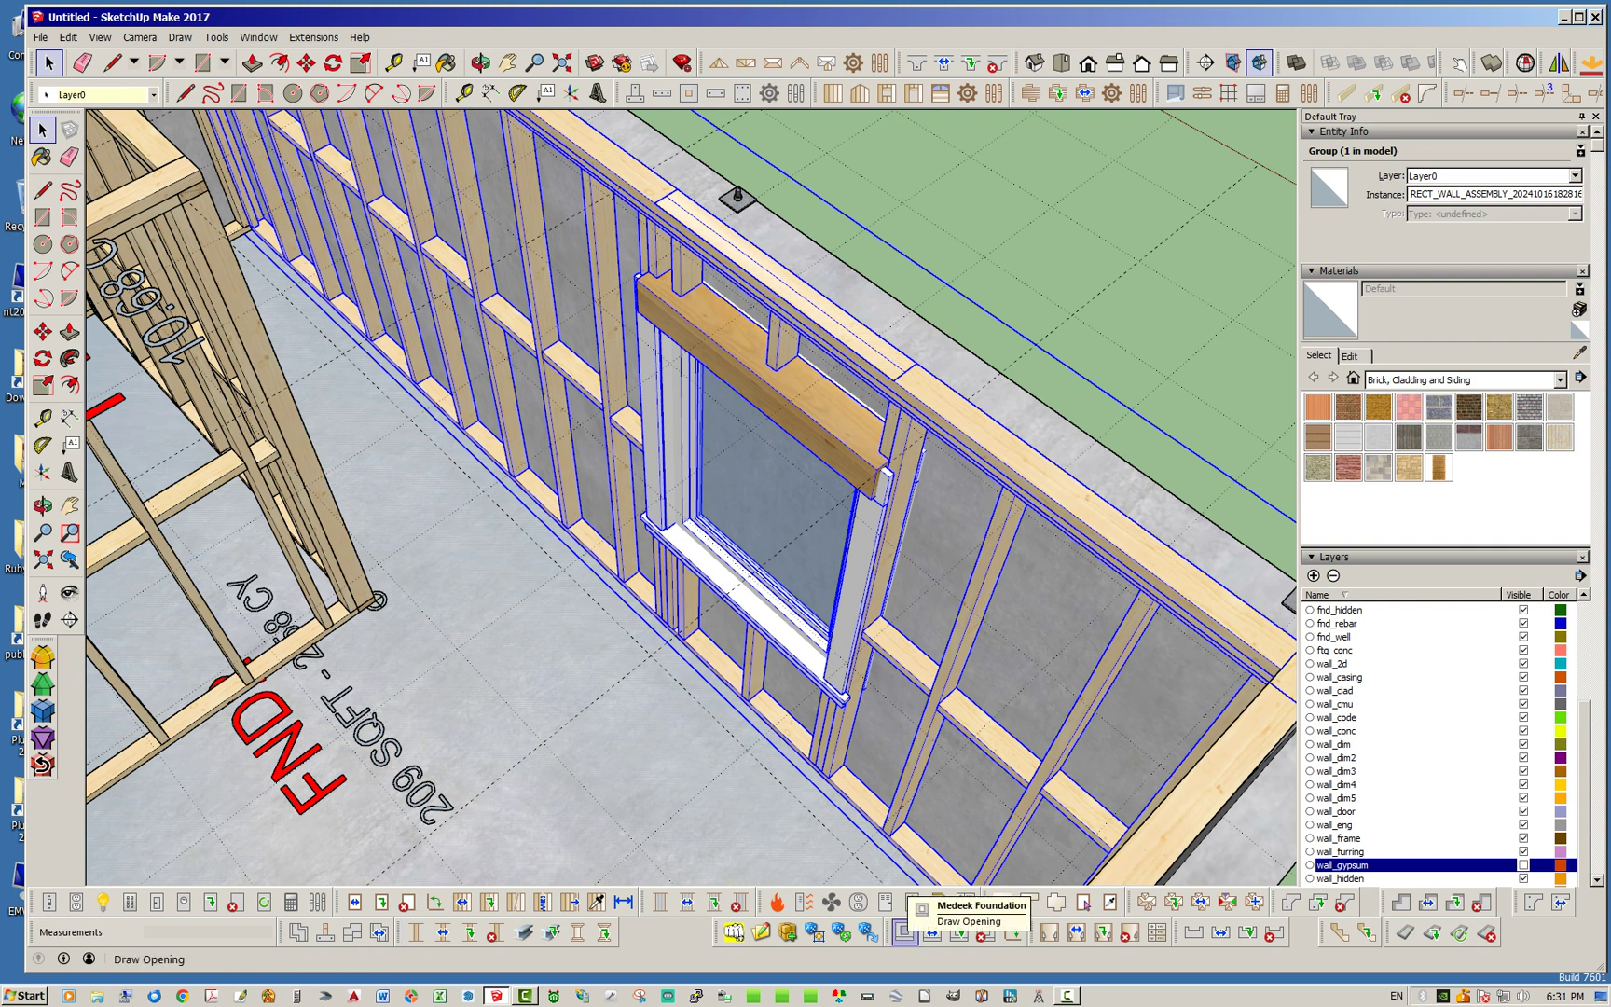
Step: Start a foundation opening, set its type to Window, and turn on its advanced options
left_click(903, 932)
left_click(388, 211)
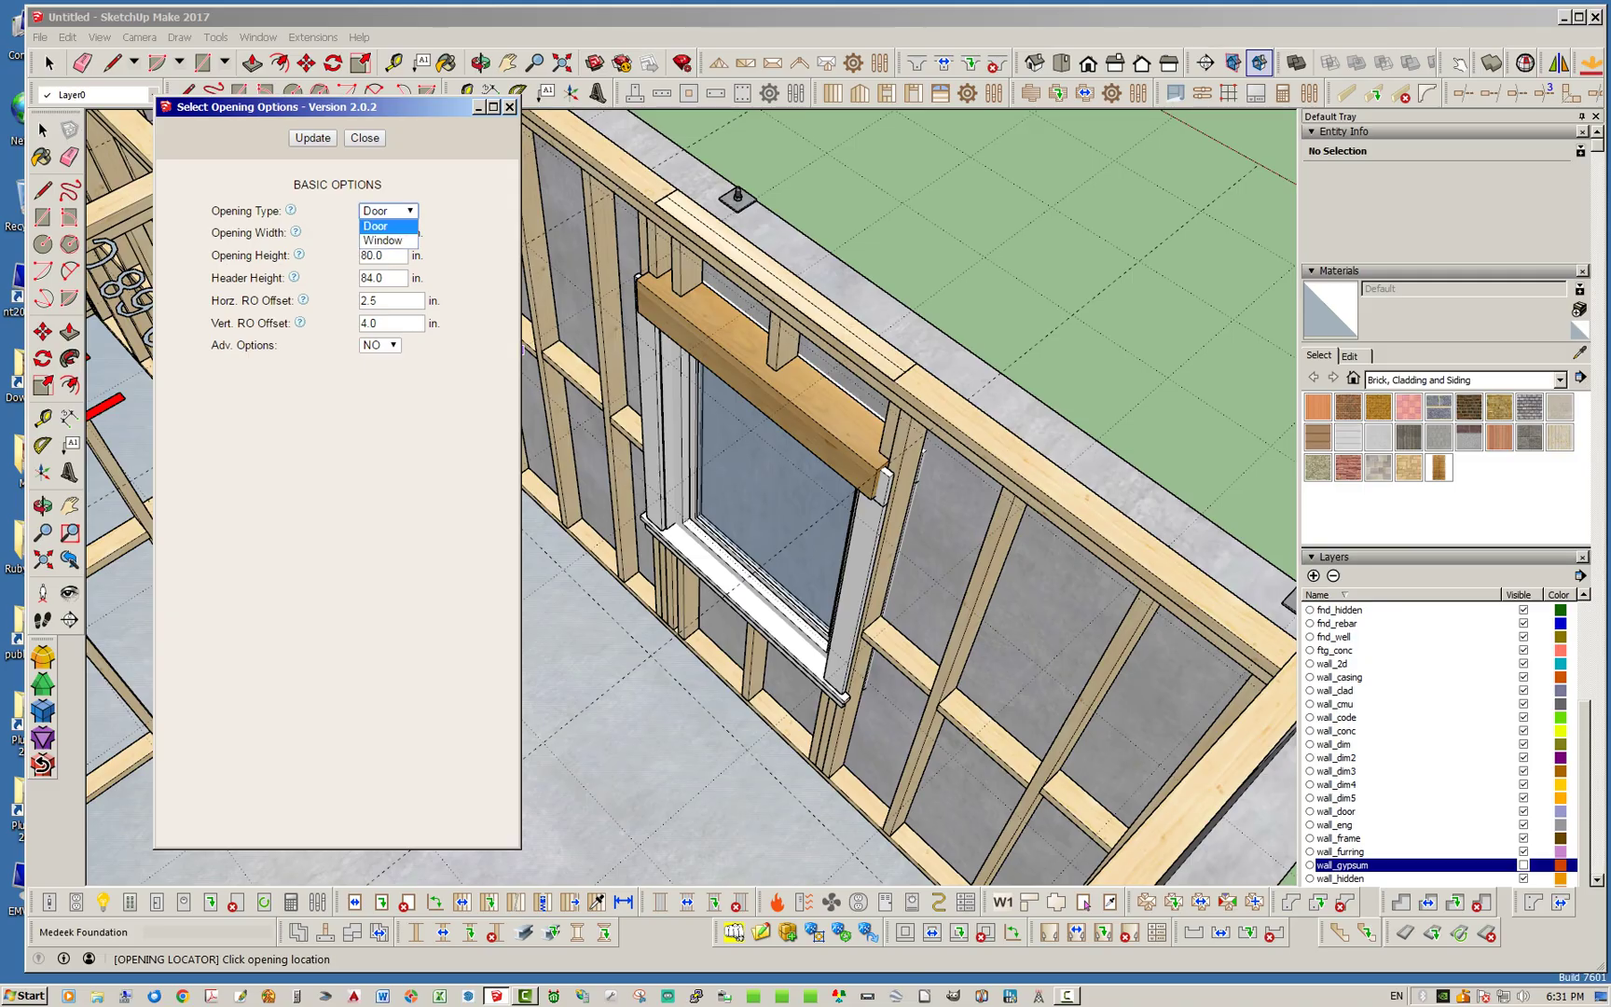
left_click(382, 239)
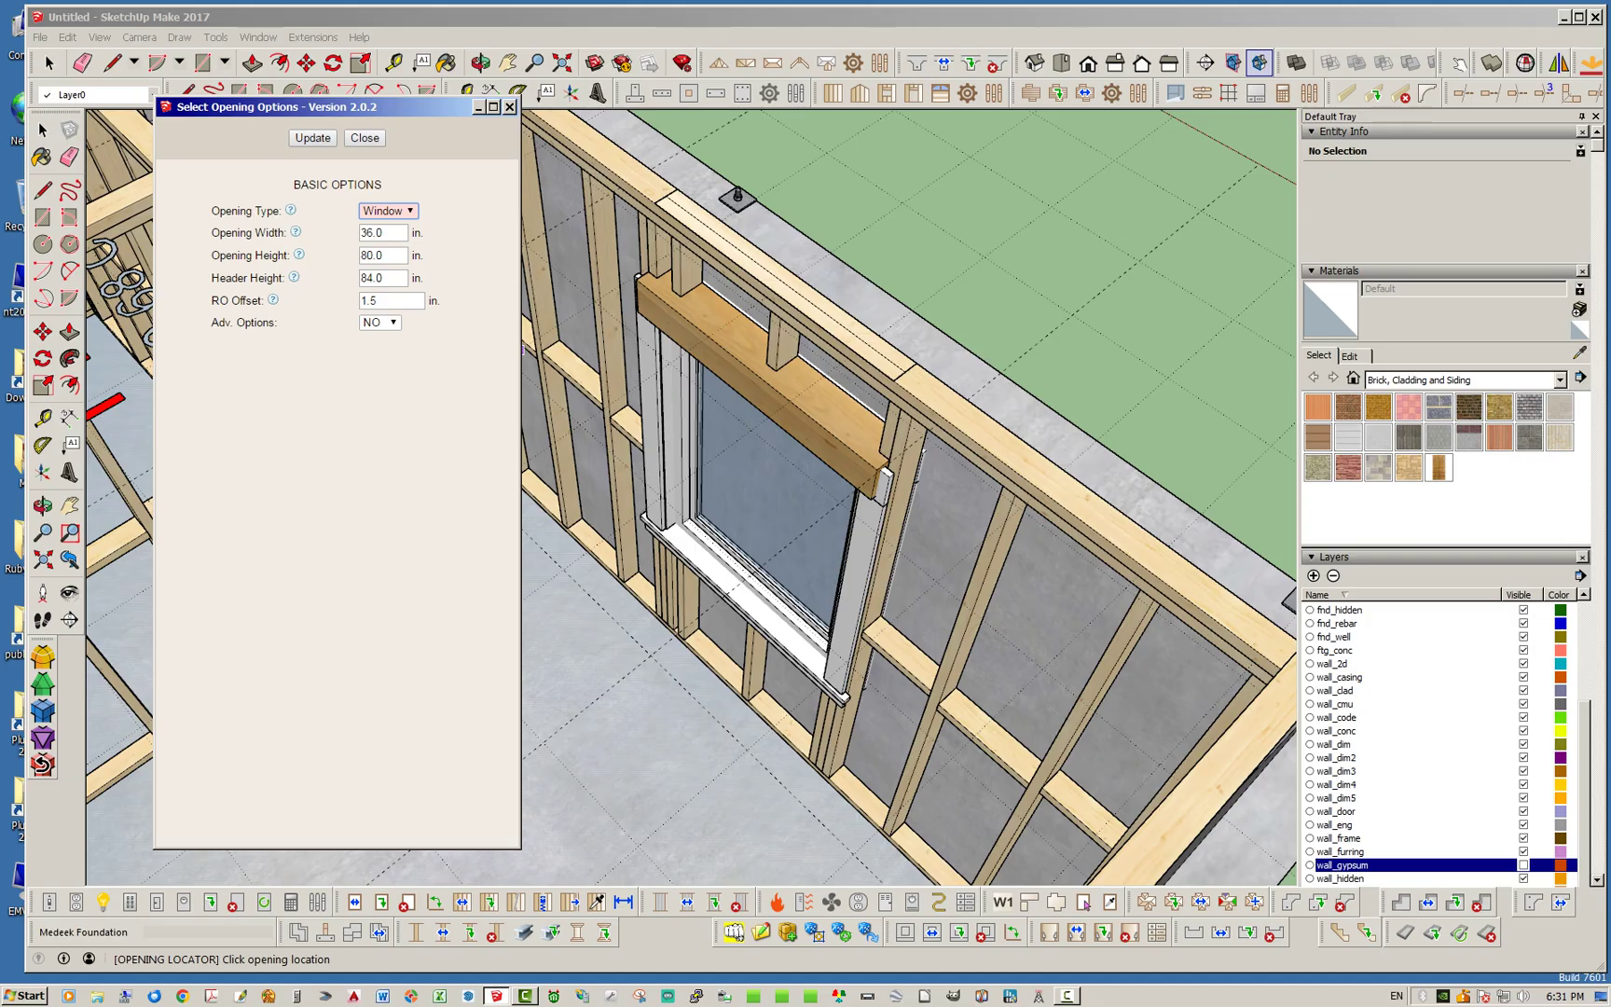
left_click(380, 323)
left_click(373, 352)
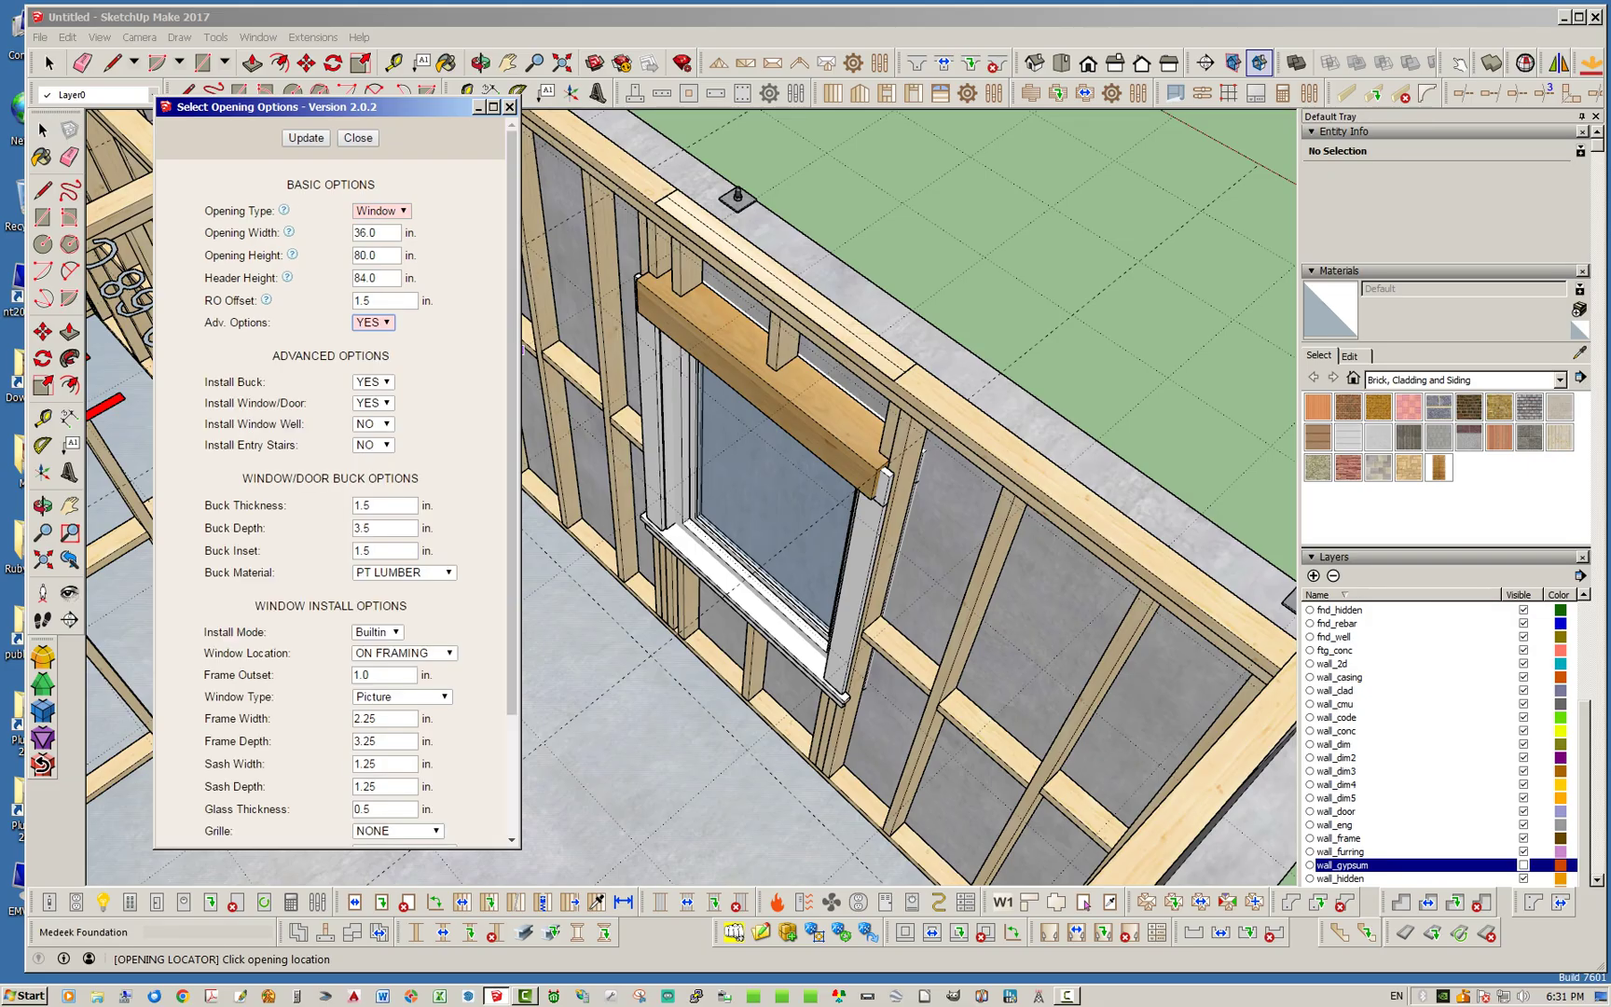
left_click(373, 382)
left_click(365, 413)
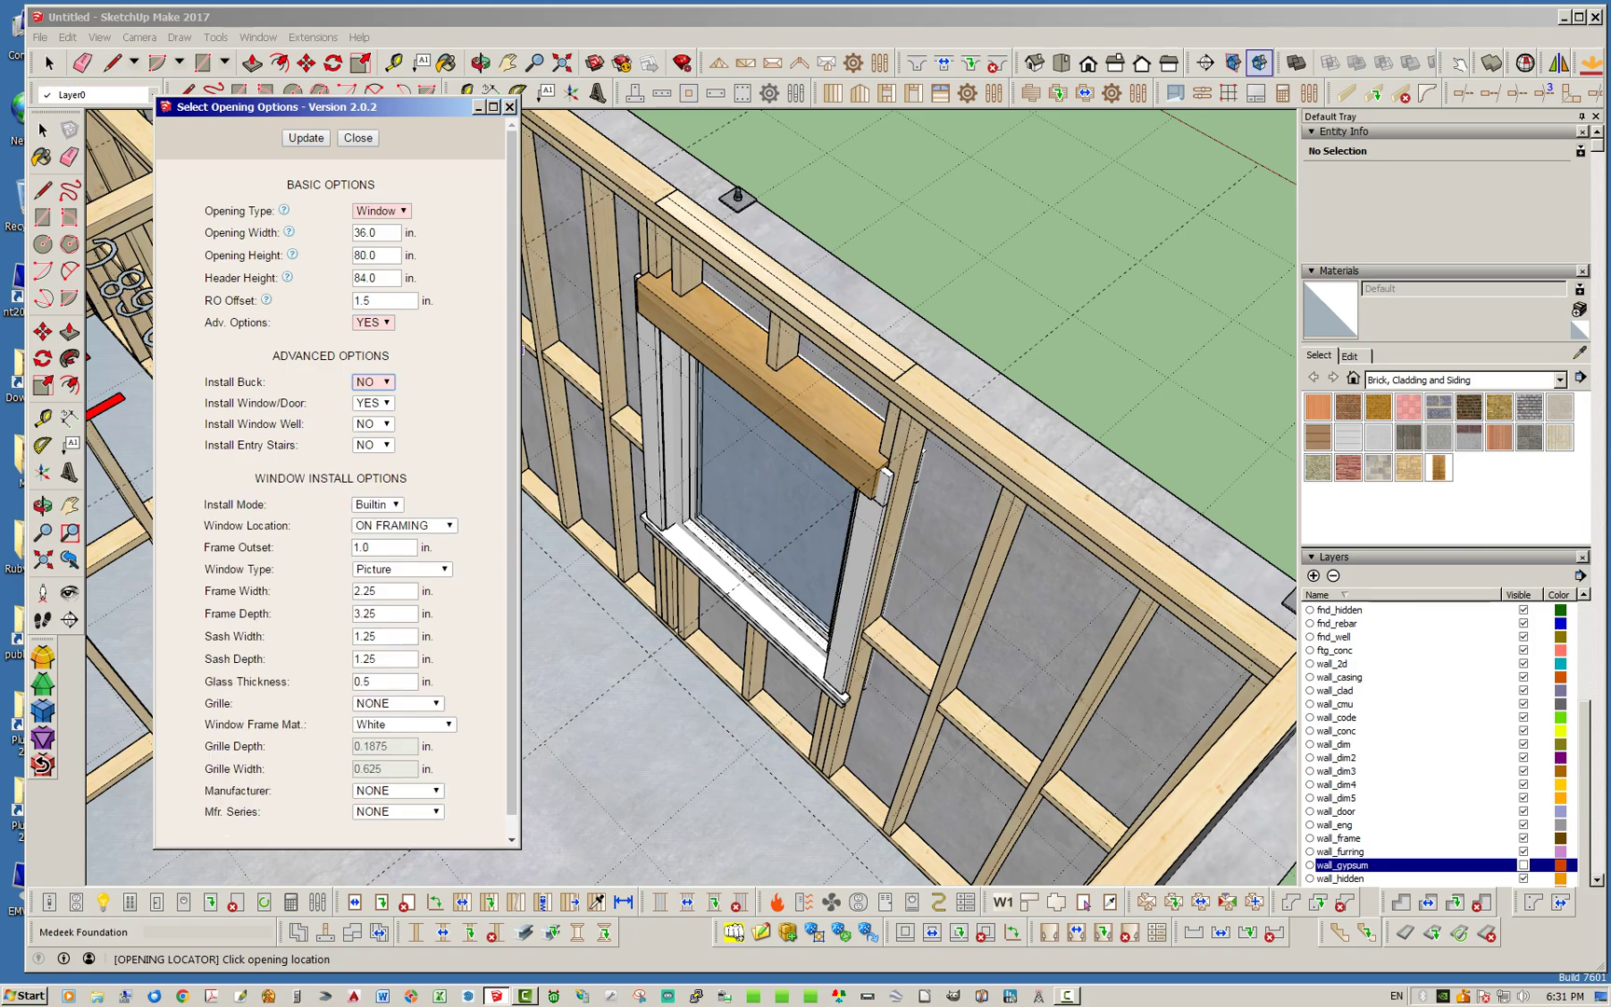
left_click(373, 424)
left_click(367, 455)
left_click(374, 424)
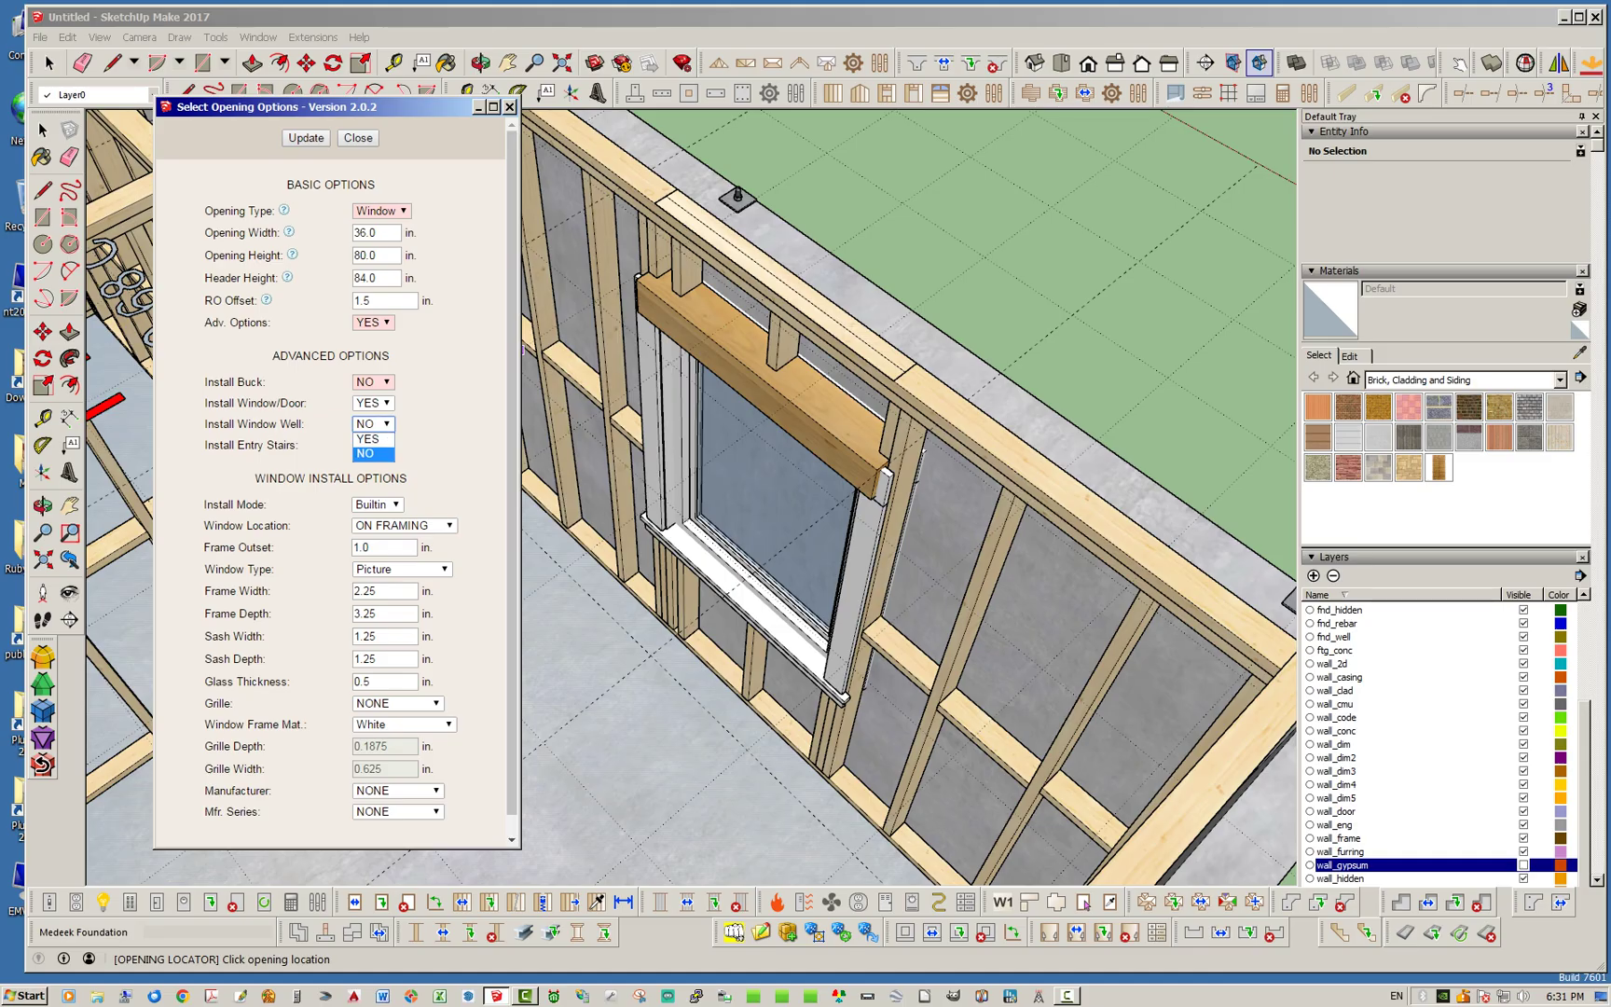
left_click(367, 454)
left_click(373, 382)
left_click(368, 397)
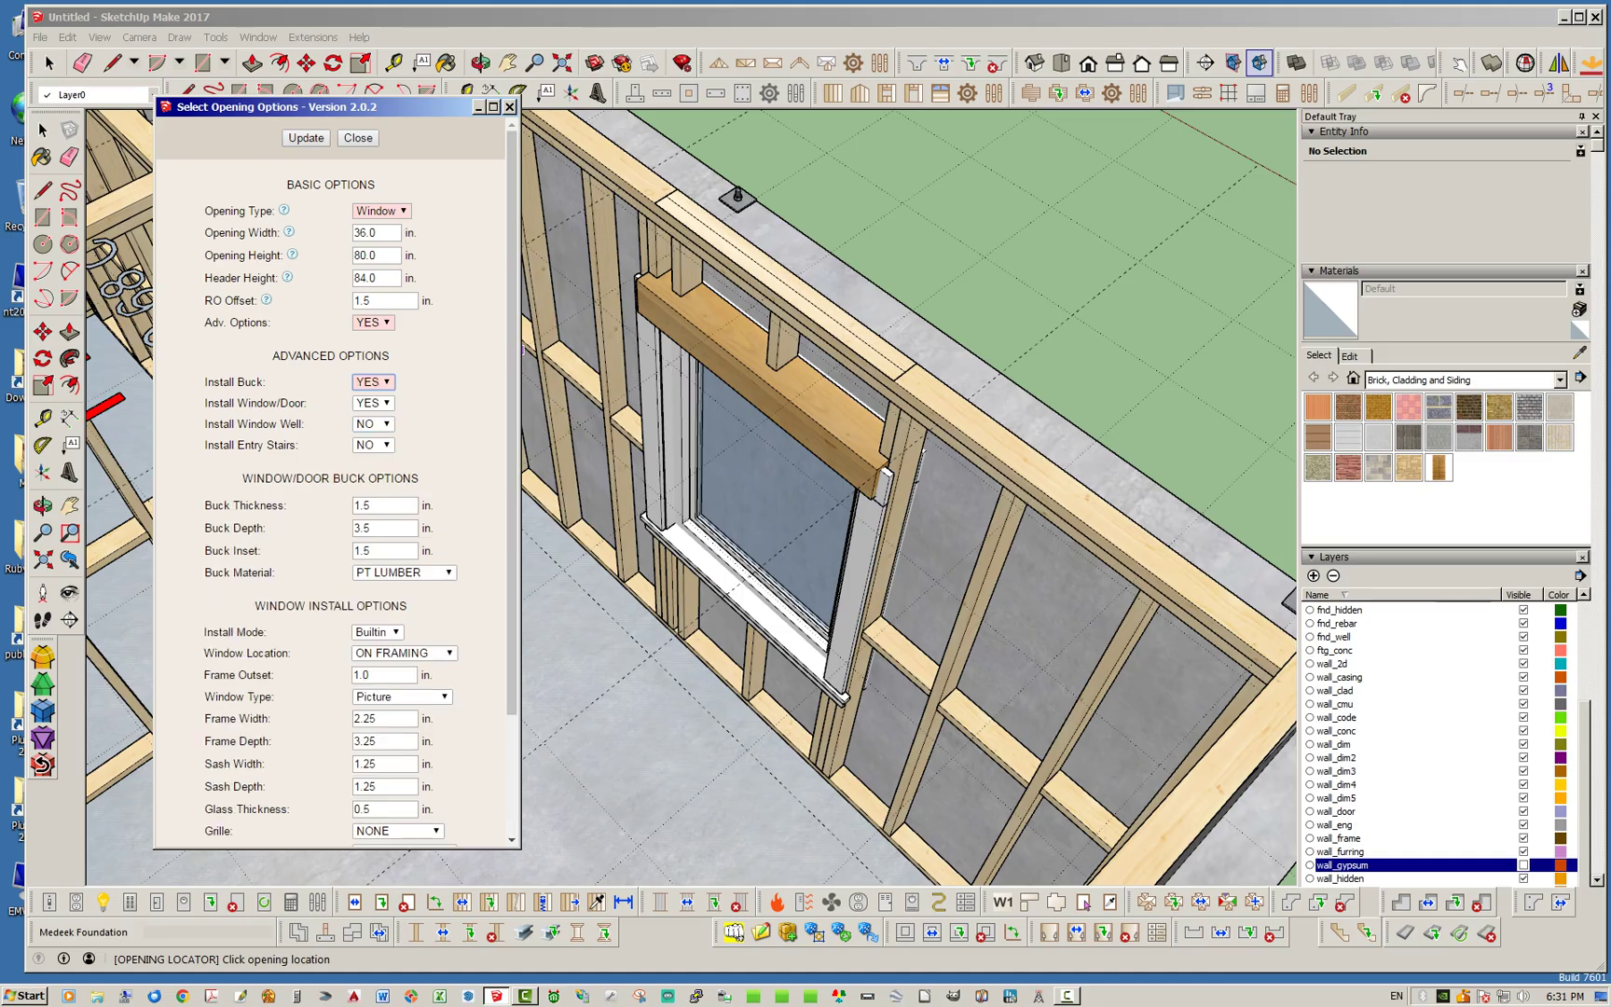
Step: Apply the opening options and place the window opening in the stemwall behind the framed window
left_click(306, 138)
middle_click_drag(1072, 401, 832, 433)
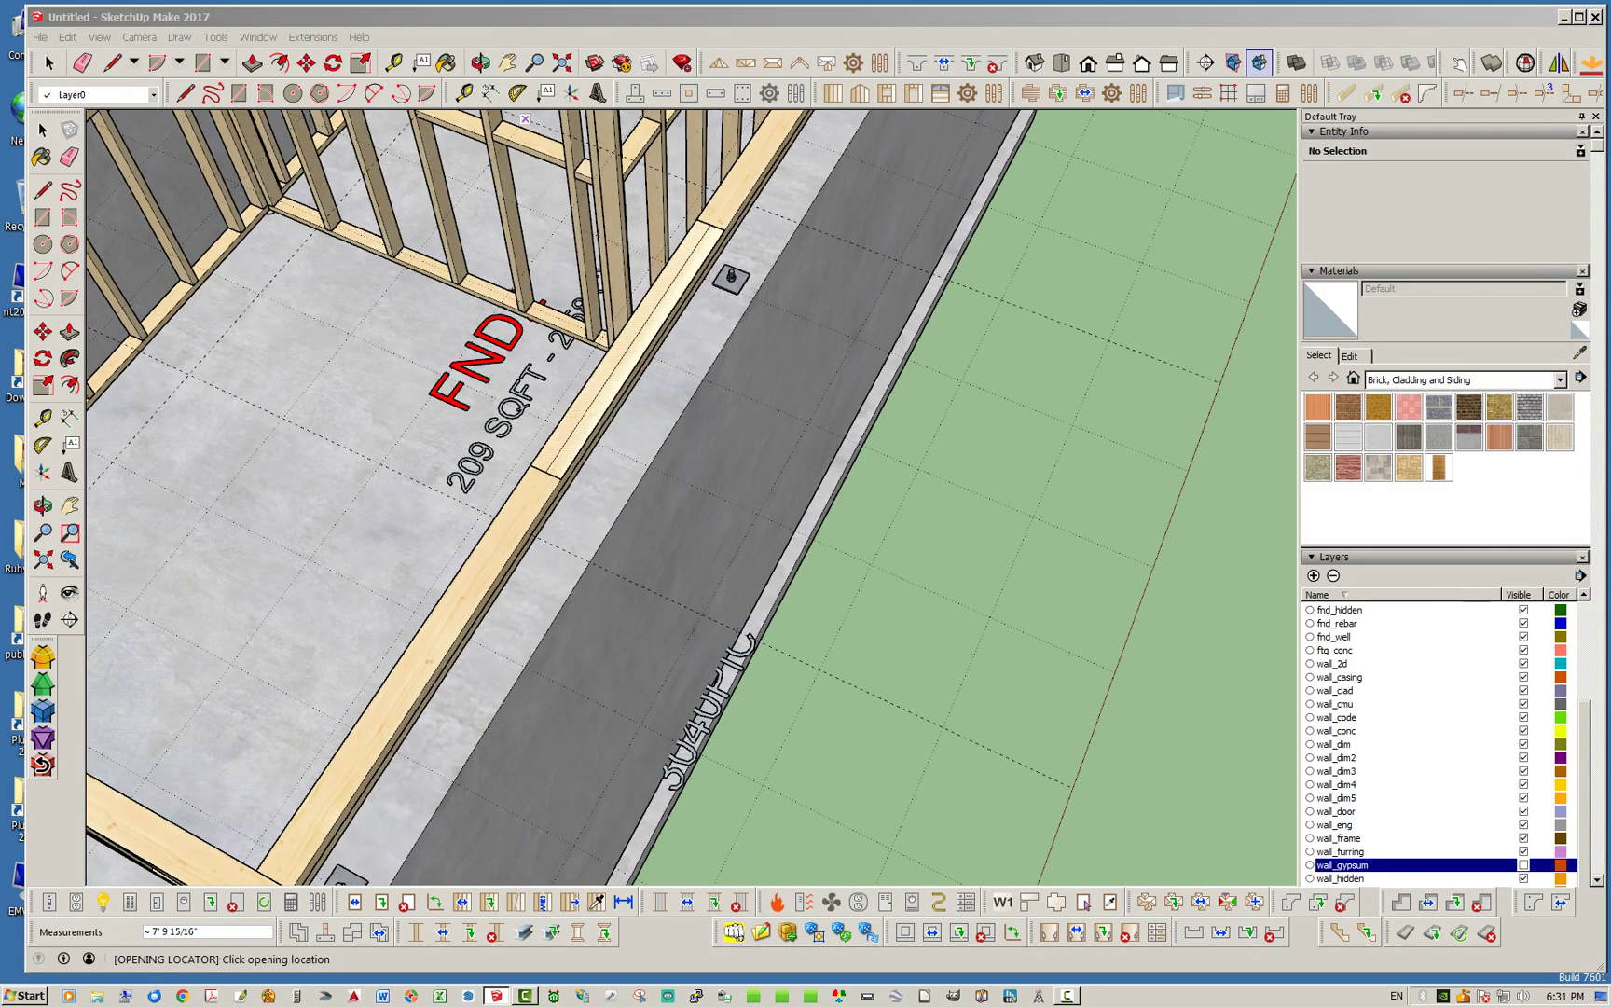
middle_click_drag(845, 335, 604, 384)
middle_click_drag(839, 466, 1087, 364)
middle_click_drag(1262, 364, 303, 333)
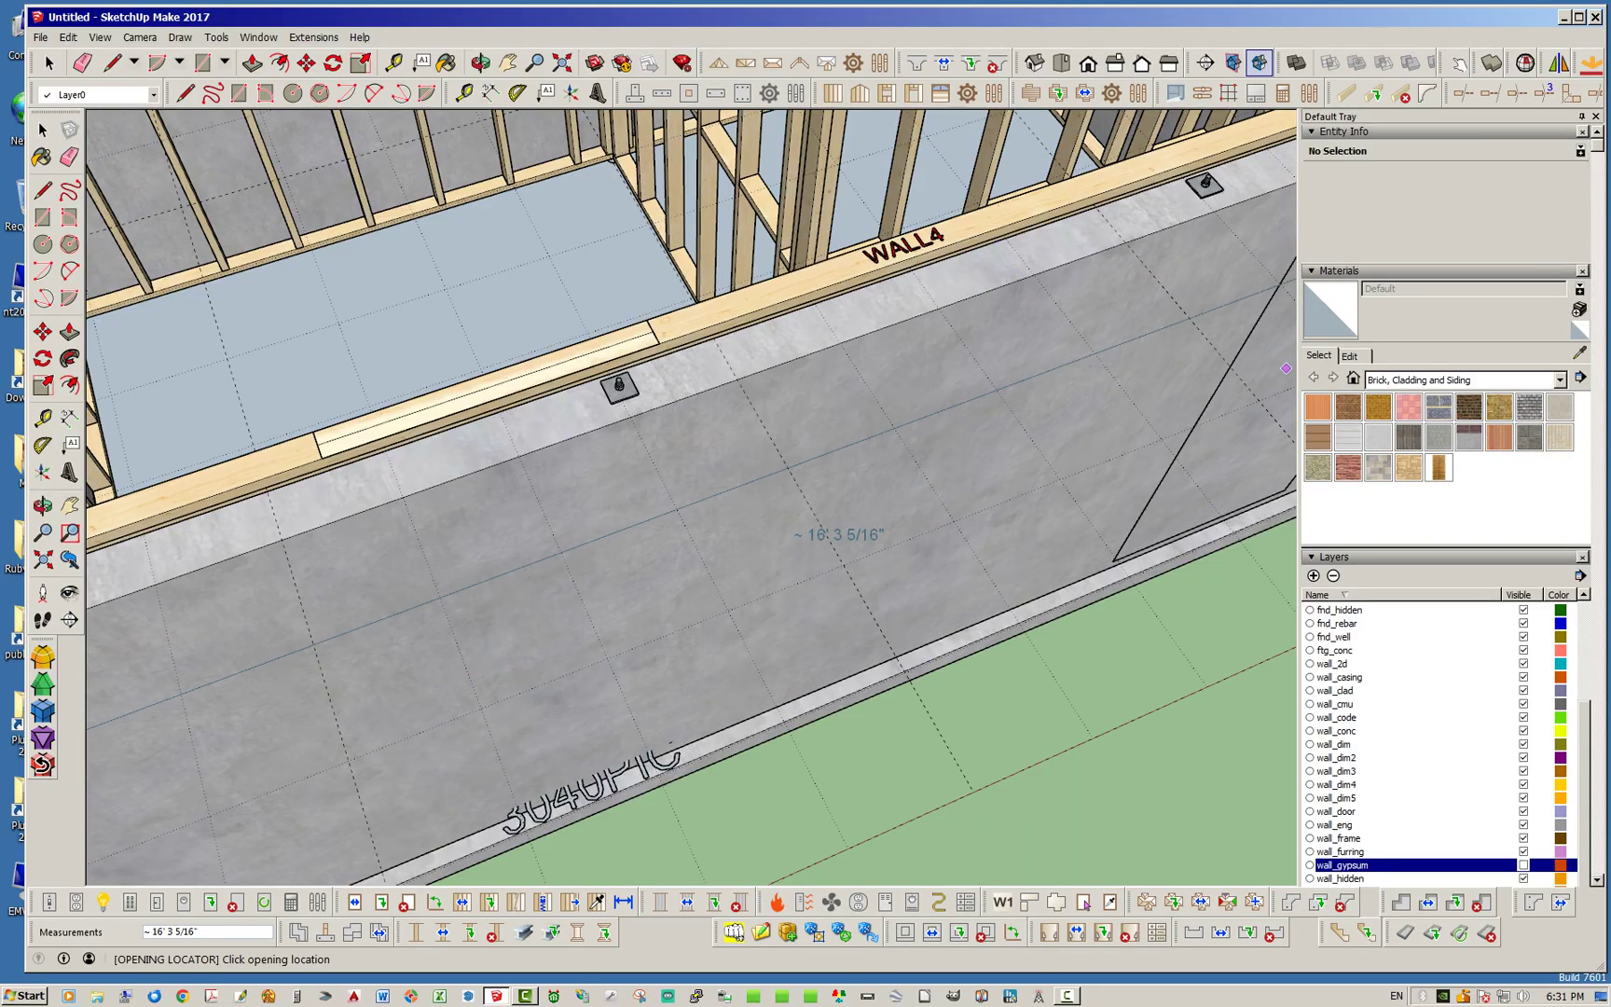
left_click(1286, 368)
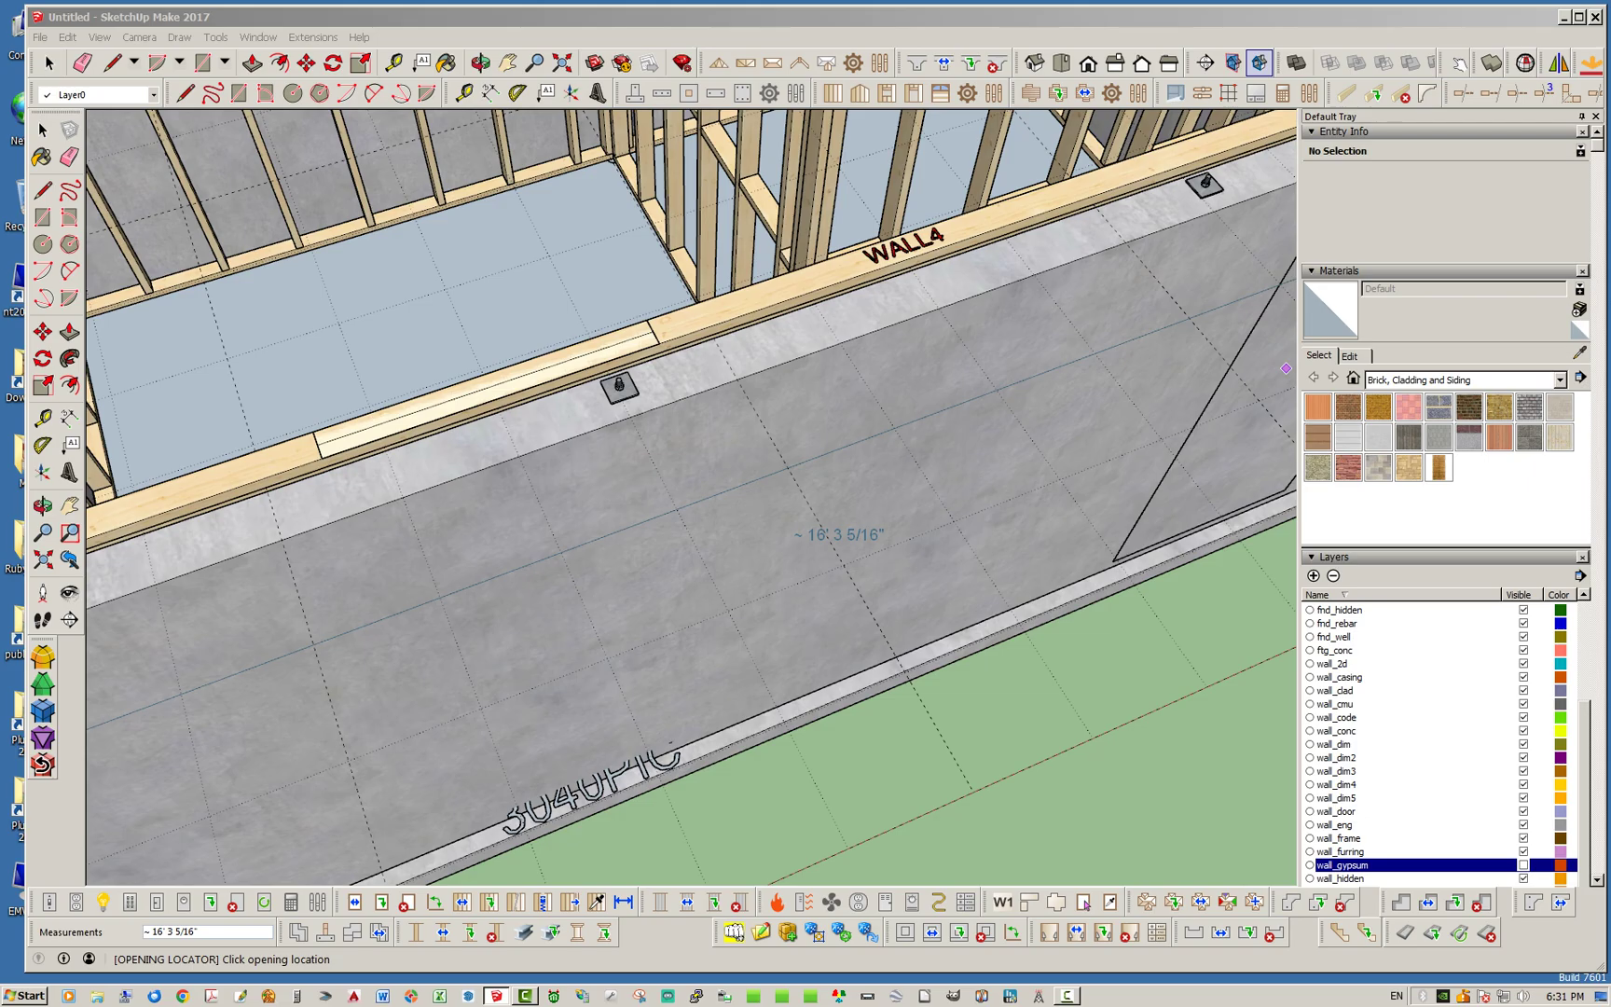
left_click(518, 456)
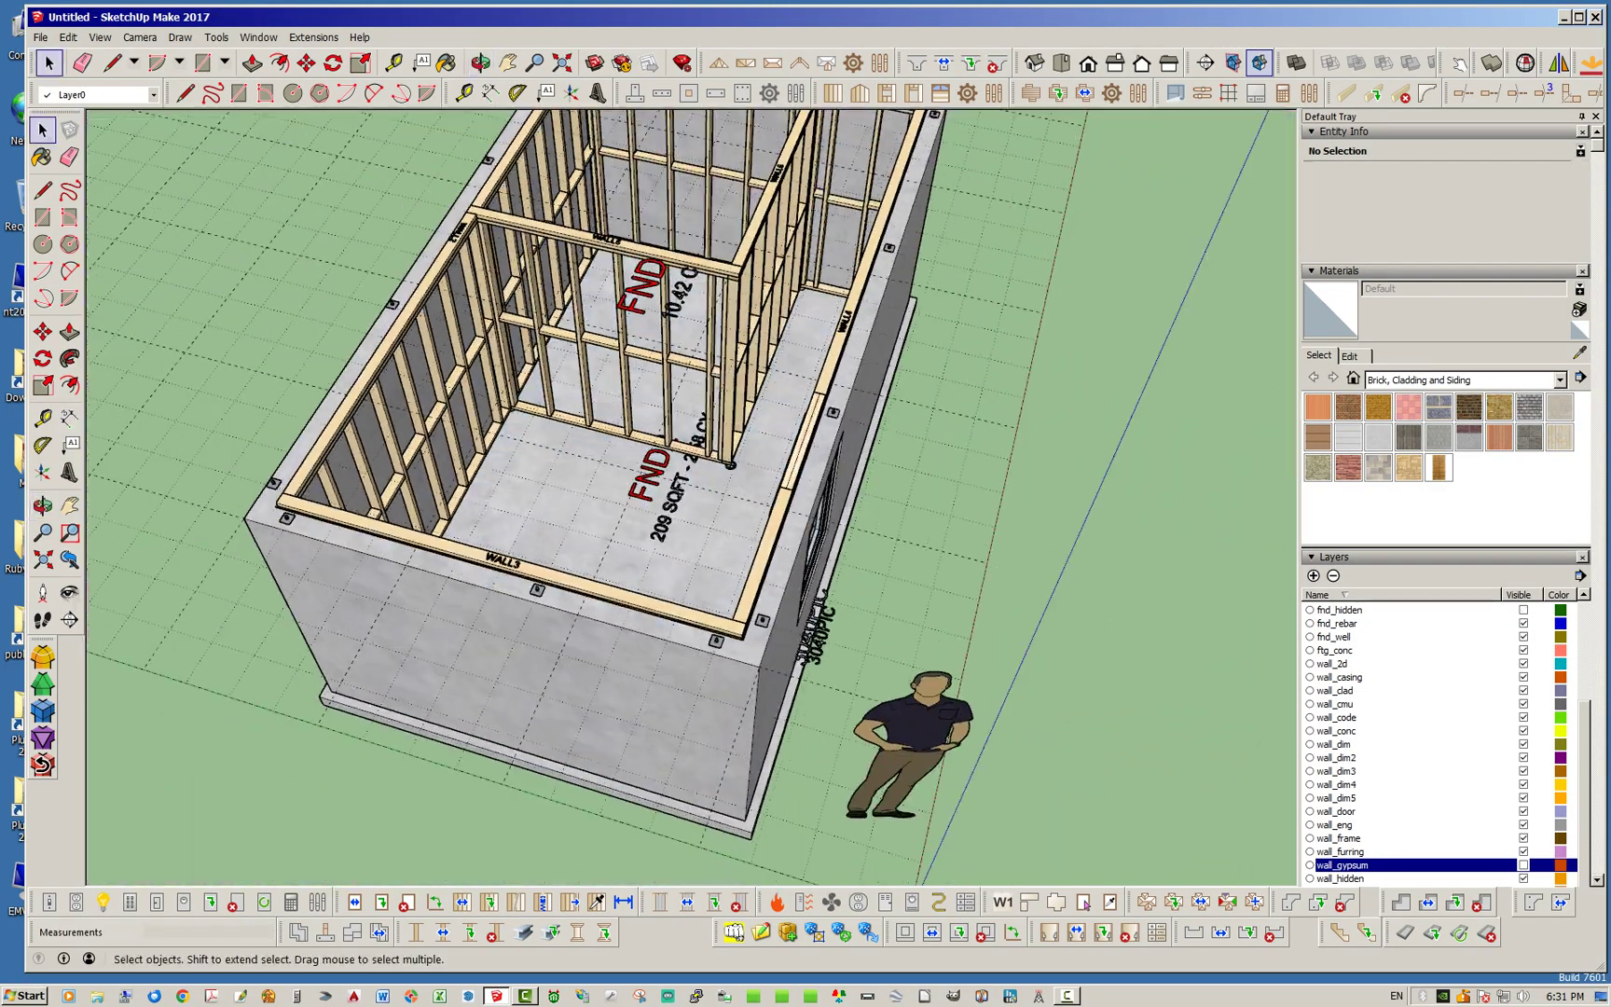
Step: Inspect the stemwall window from outside and its alignment with the framed window from inside
middle_click_drag(597, 504, 820, 355)
scroll(746, 312, "up", 8)
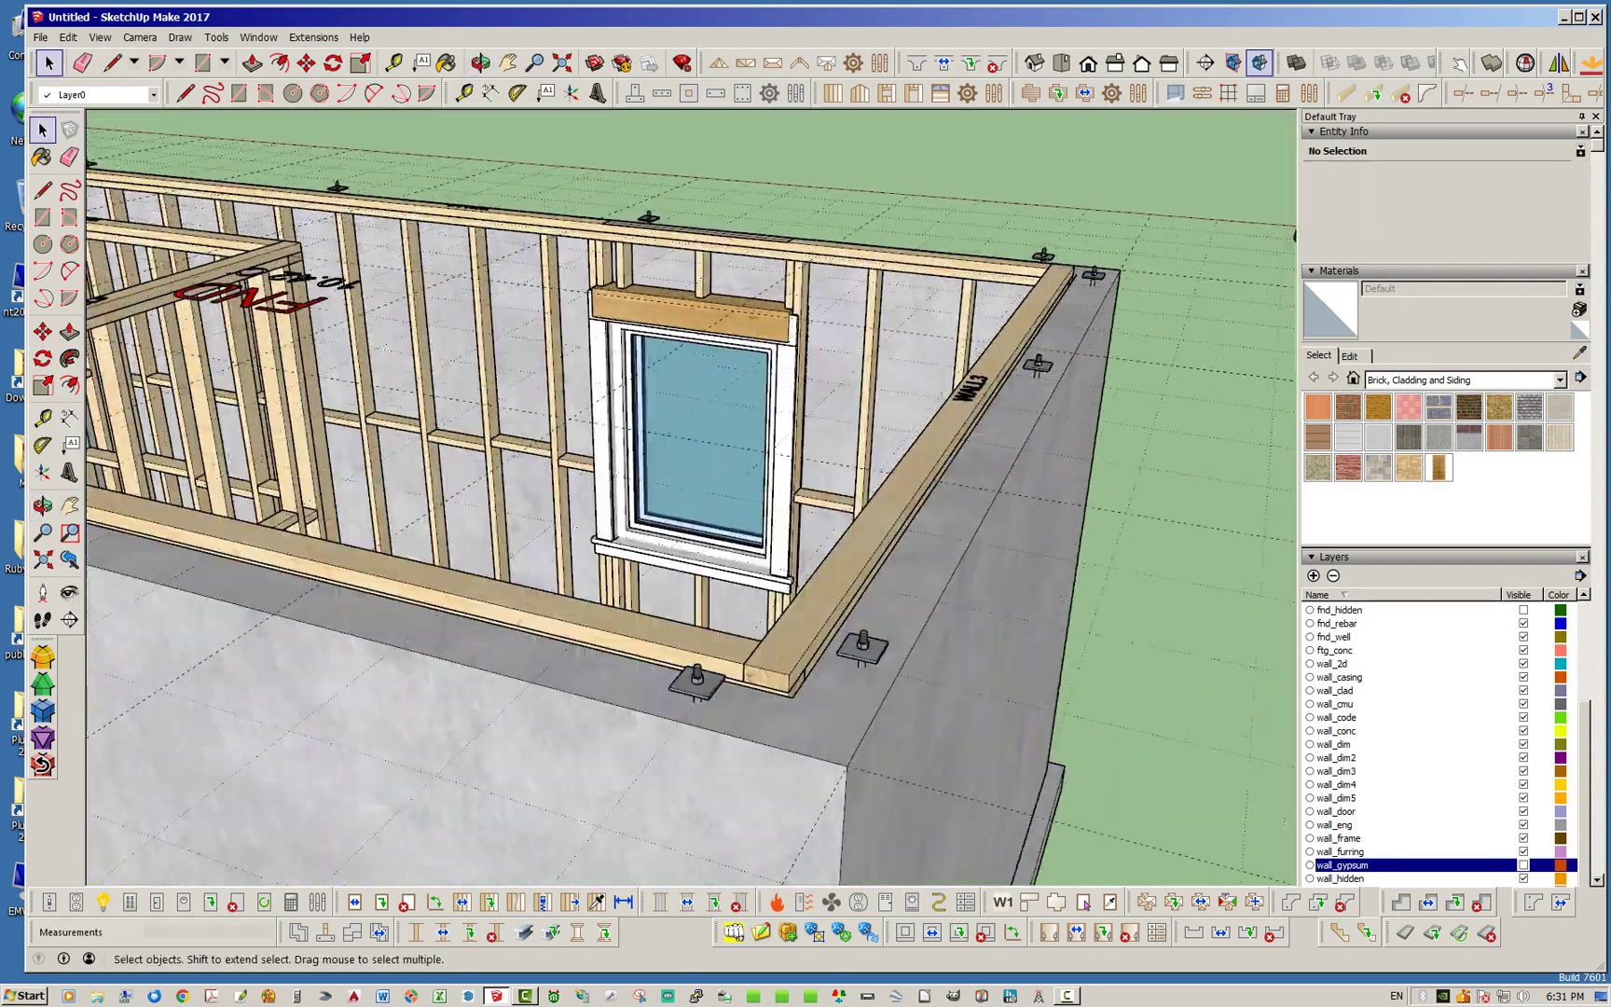
mouse_move(672, 354)
middle_mouse_down()
mouse_move(792, 420)
mouse_move(718, 289)
mouse_move(746, 411)
mouse_move(989, 475)
mouse_move(1101, 410)
middle_mouse_up()
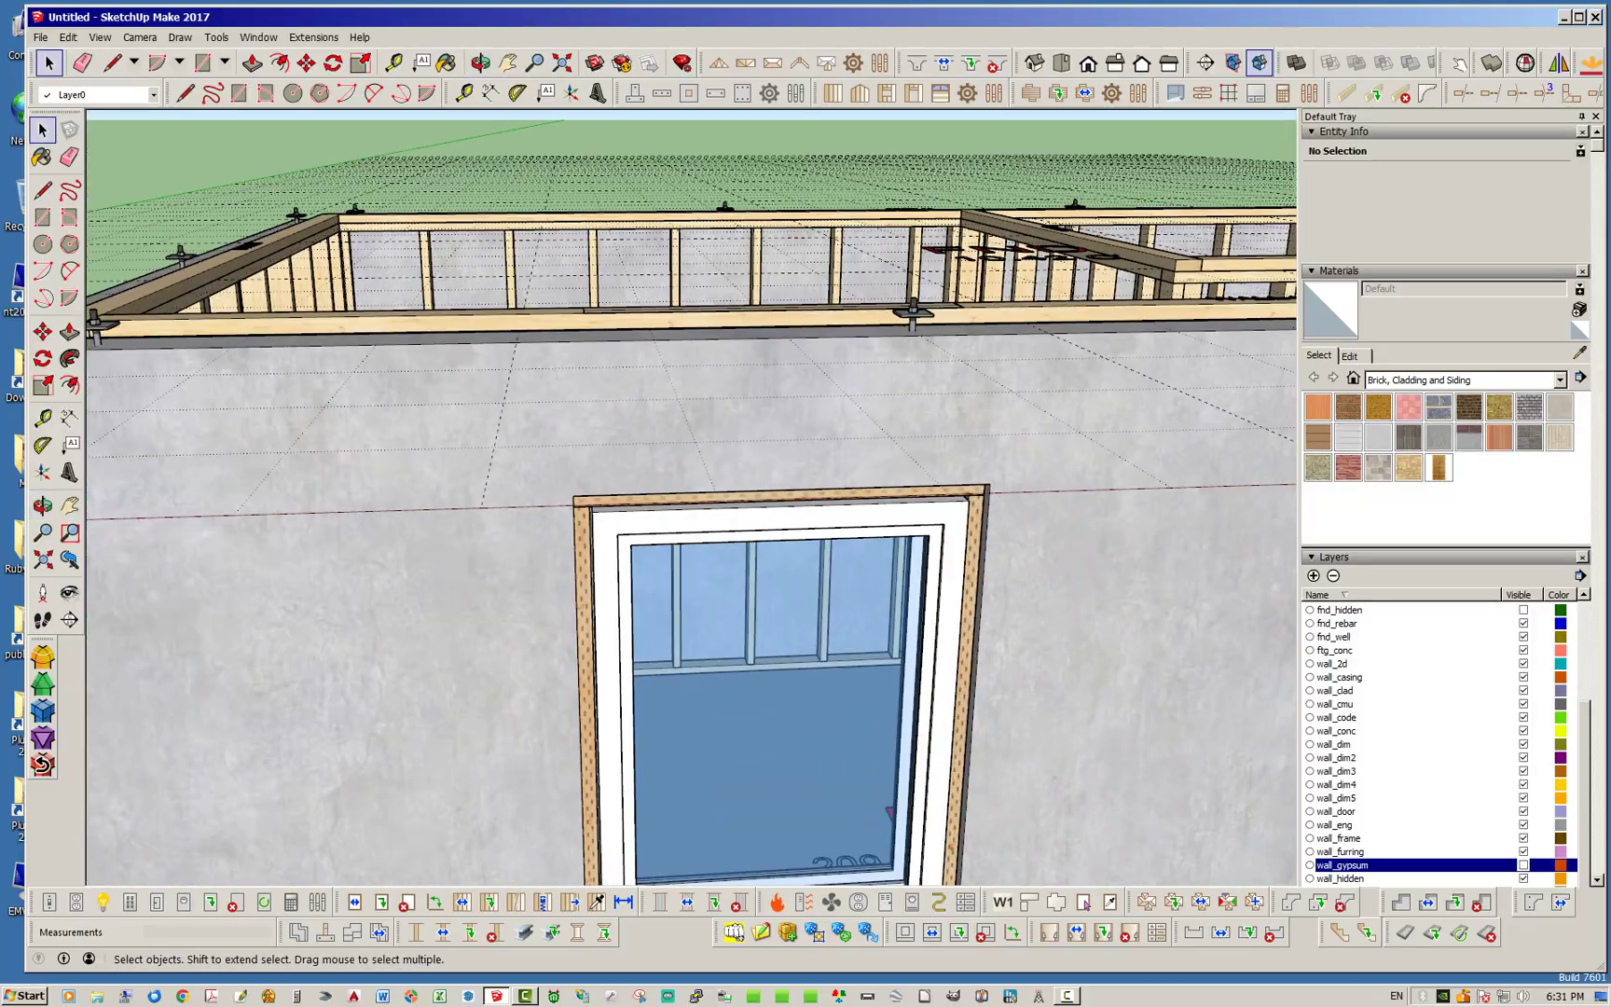
mouse_move(904, 522)
middle_mouse_down()
mouse_move(919, 401)
mouse_move(872, 531)
mouse_move(848, 490)
mouse_move(858, 592)
middle_mouse_up()
scroll(872, 536, "up", 5)
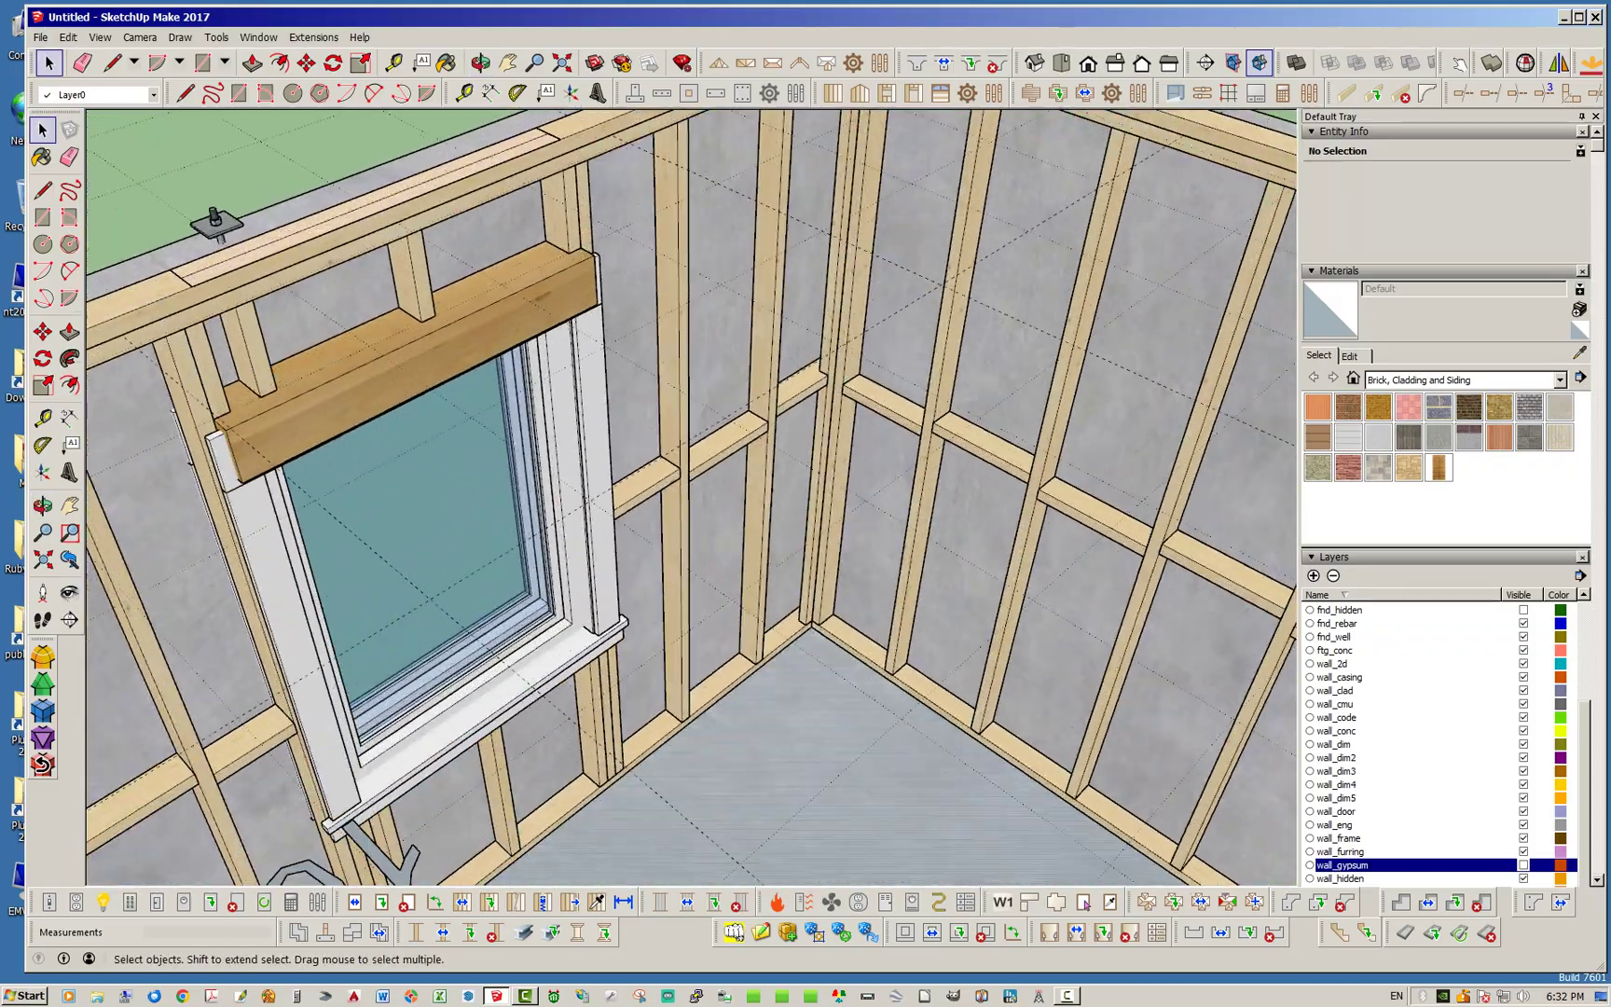
middle_click_drag(751, 401, 788, 457)
scroll(788, 457, "down", 4)
middle_click_drag(653, 401, 579, 373)
scroll(578, 373, "up", 1)
scroll(579, 373, "down", 1)
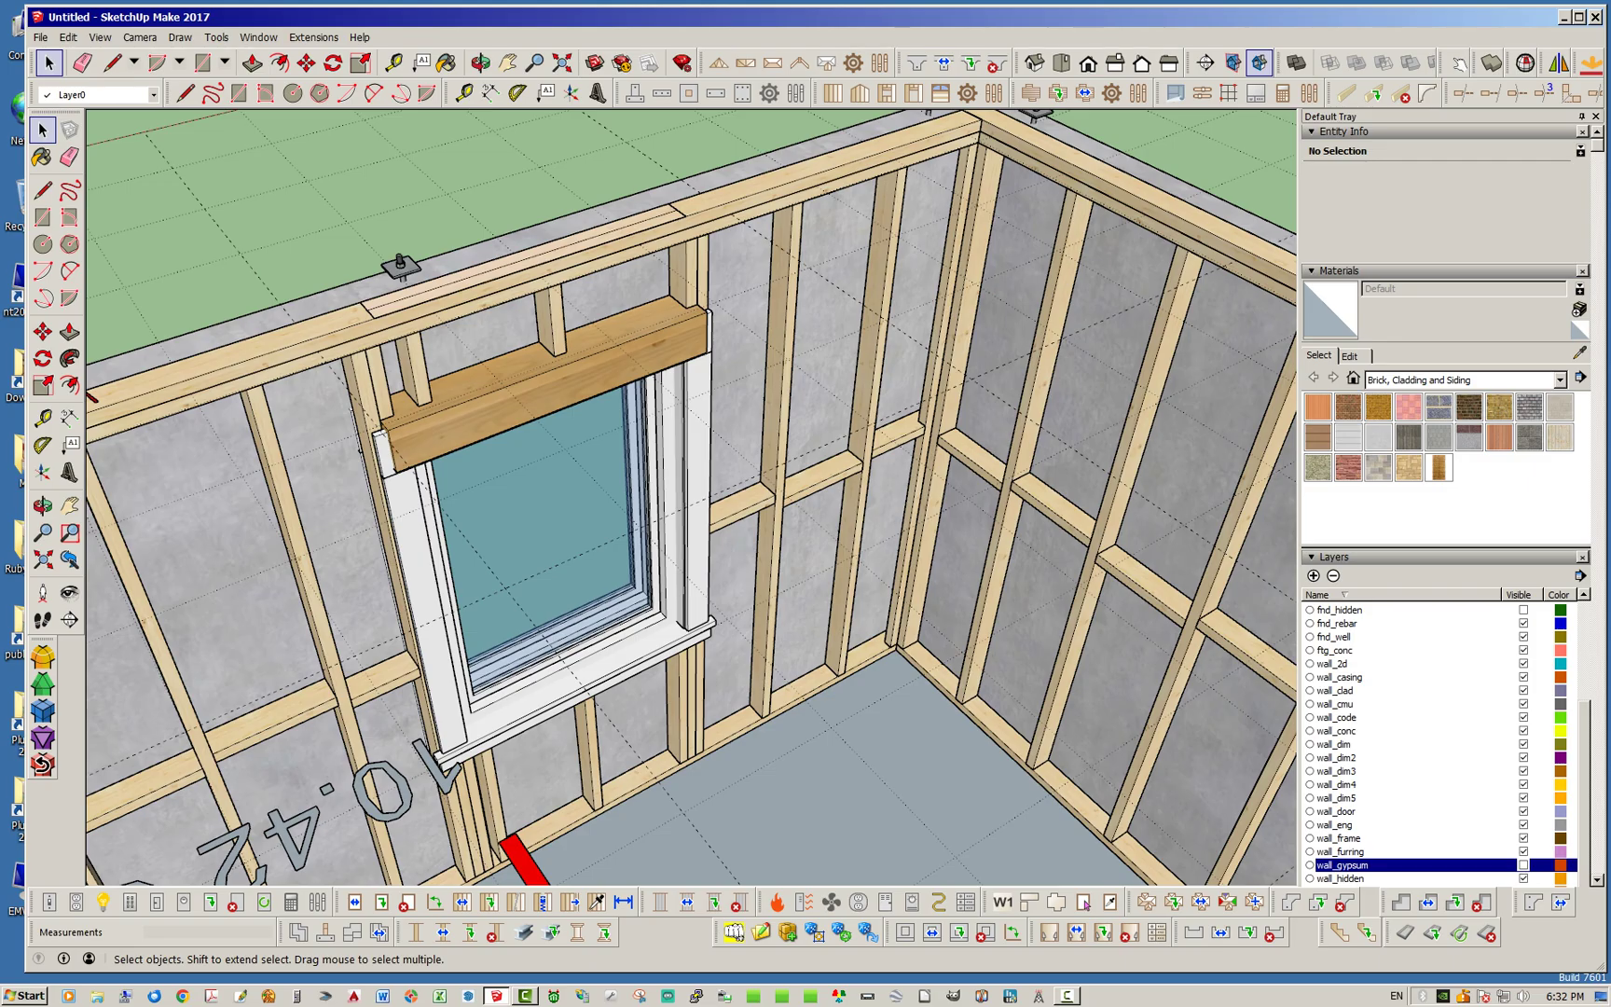
left_click(887, 93)
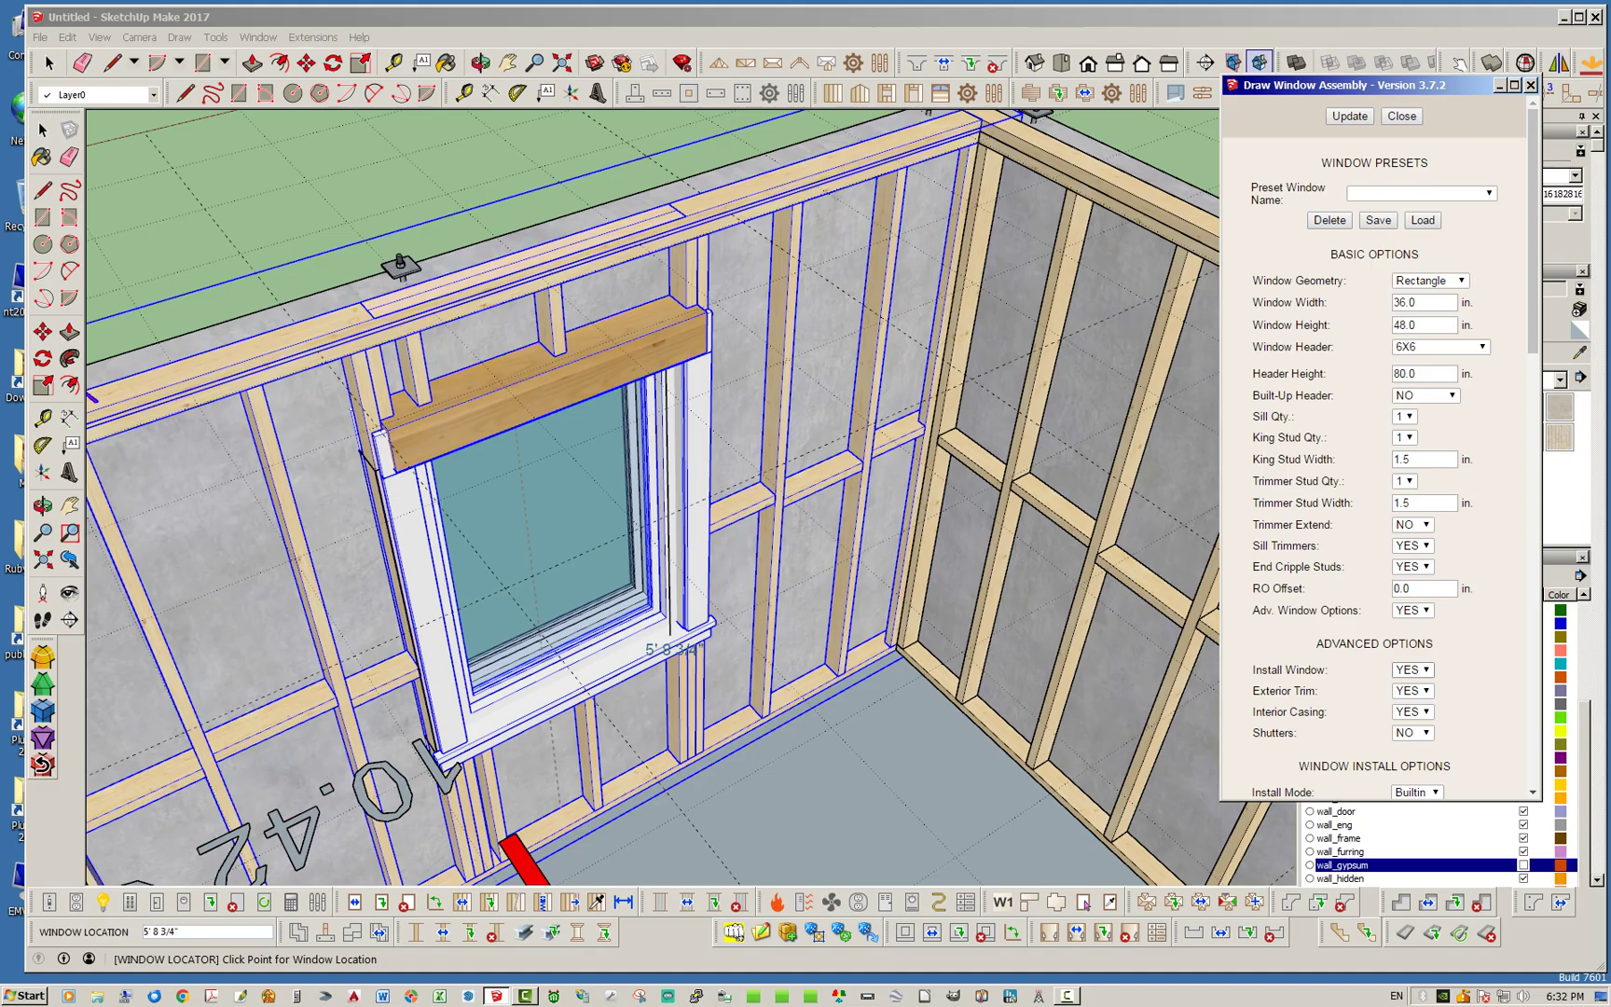
left_click(1414, 671)
left_click(1413, 691)
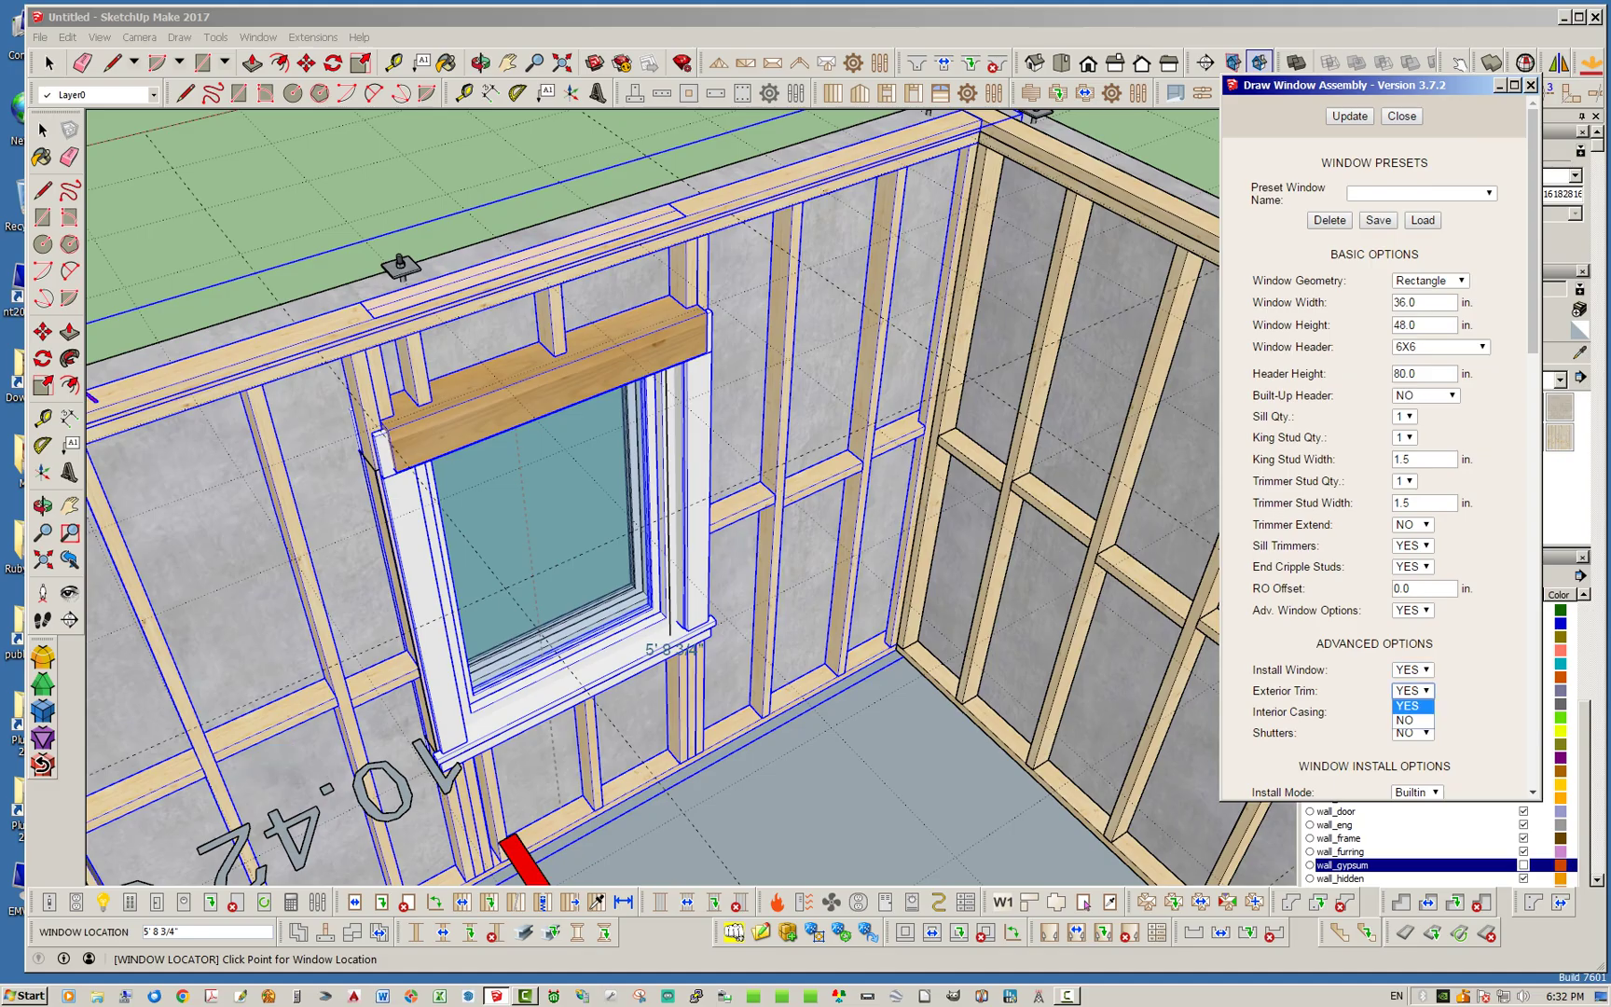
left_click(1412, 721)
left_click(1414, 670)
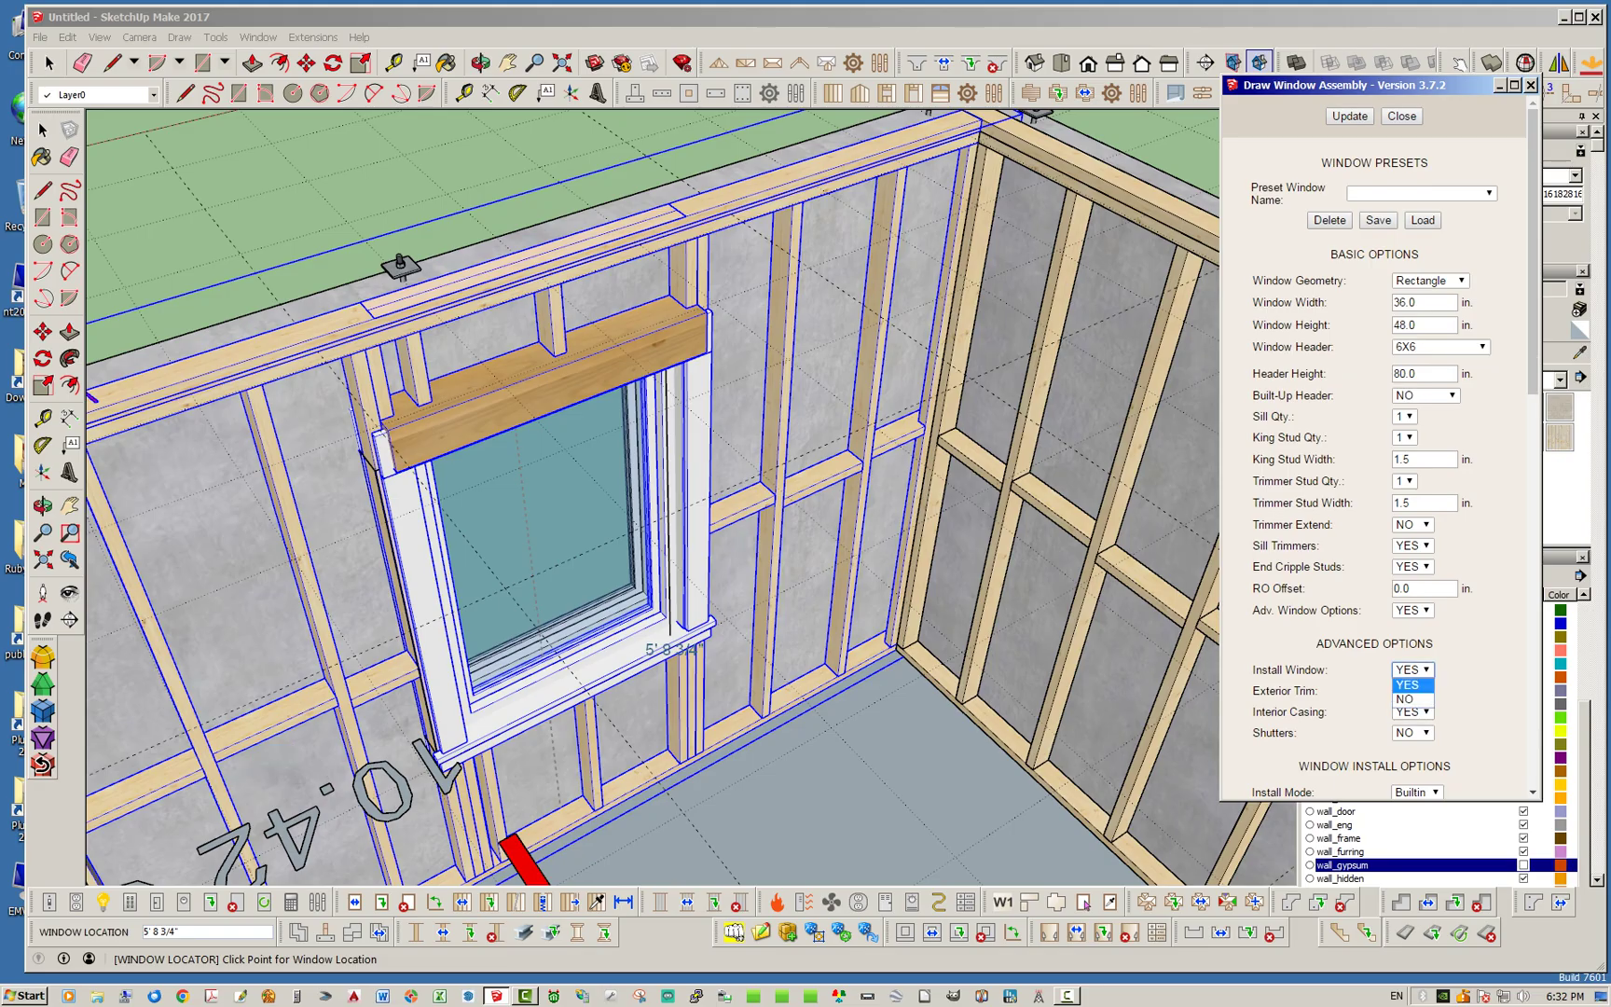
left_click(1405, 698)
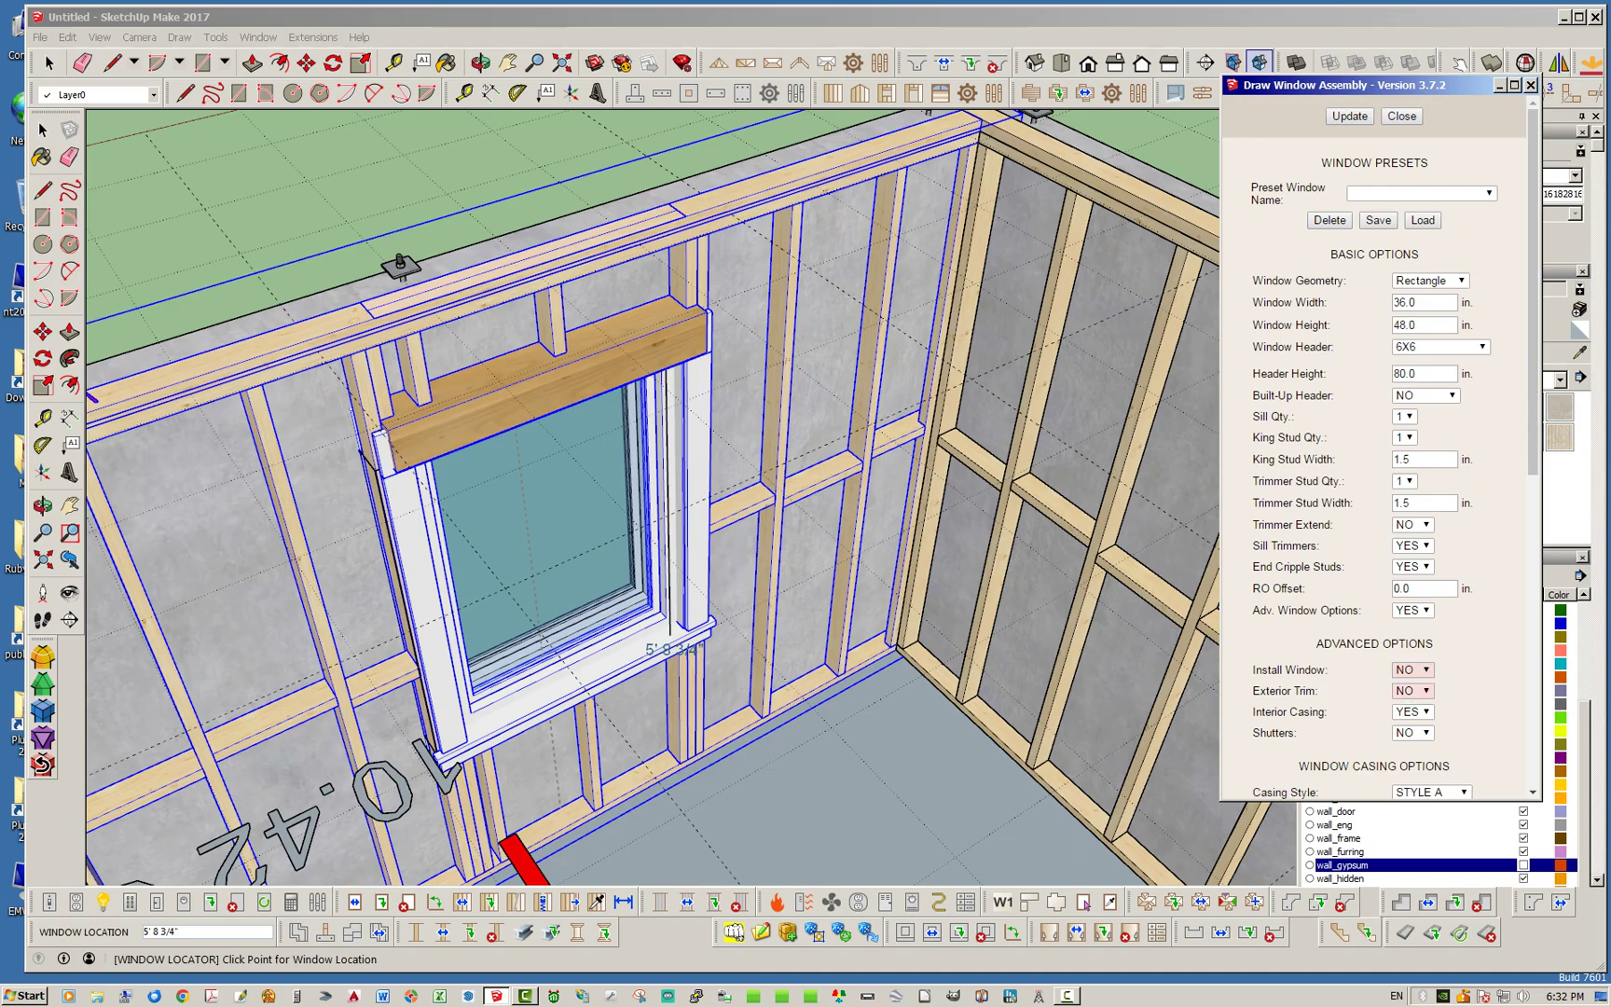
left_click(1351, 116)
mouse_move(1533, 280)
left_mouse_down()
mouse_move(1533, 524)
mouse_move(1533, 278)
left_mouse_up()
left_click(1442, 347)
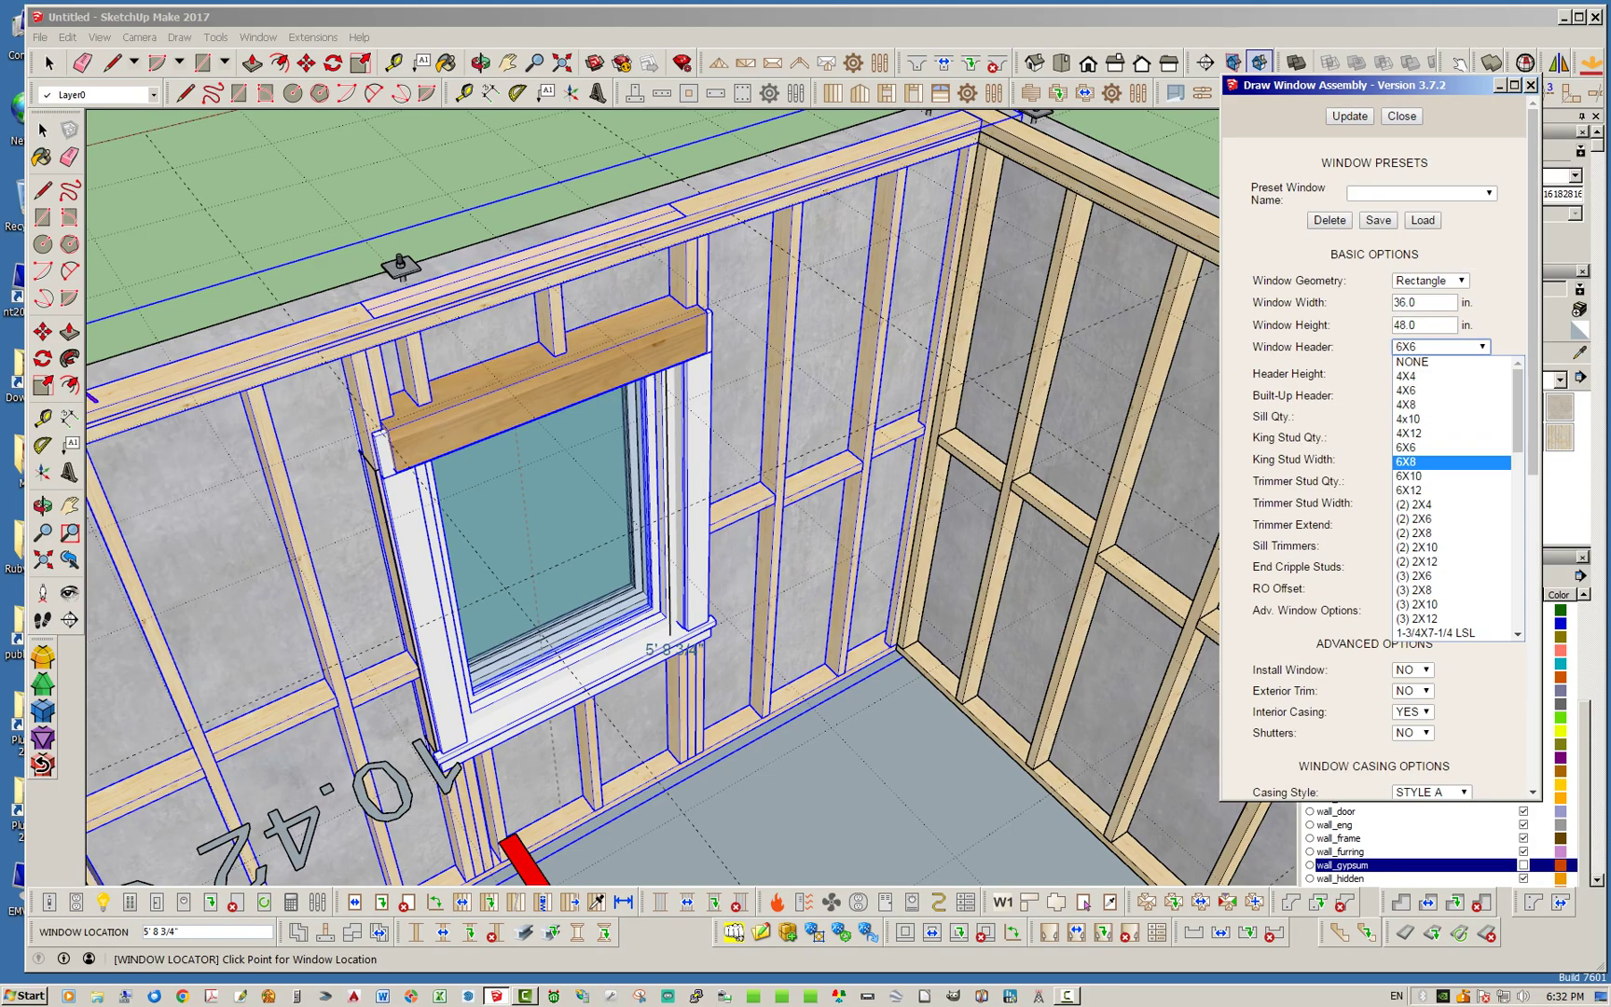
left_click(1427, 519)
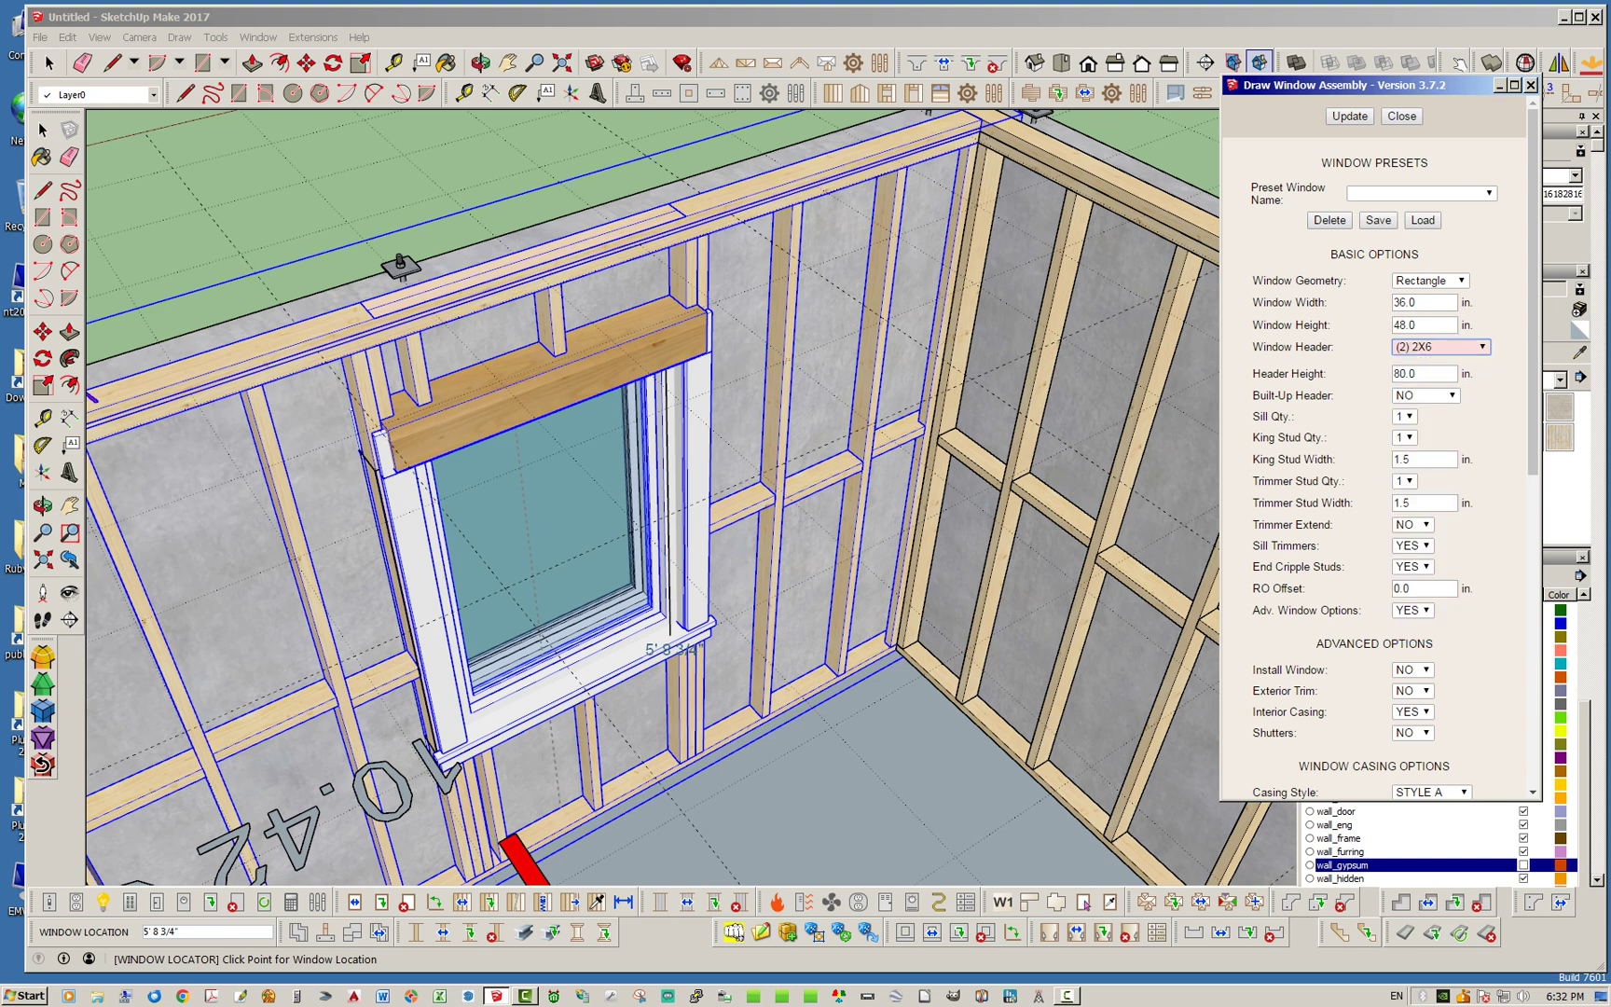
left_click(1349, 116)
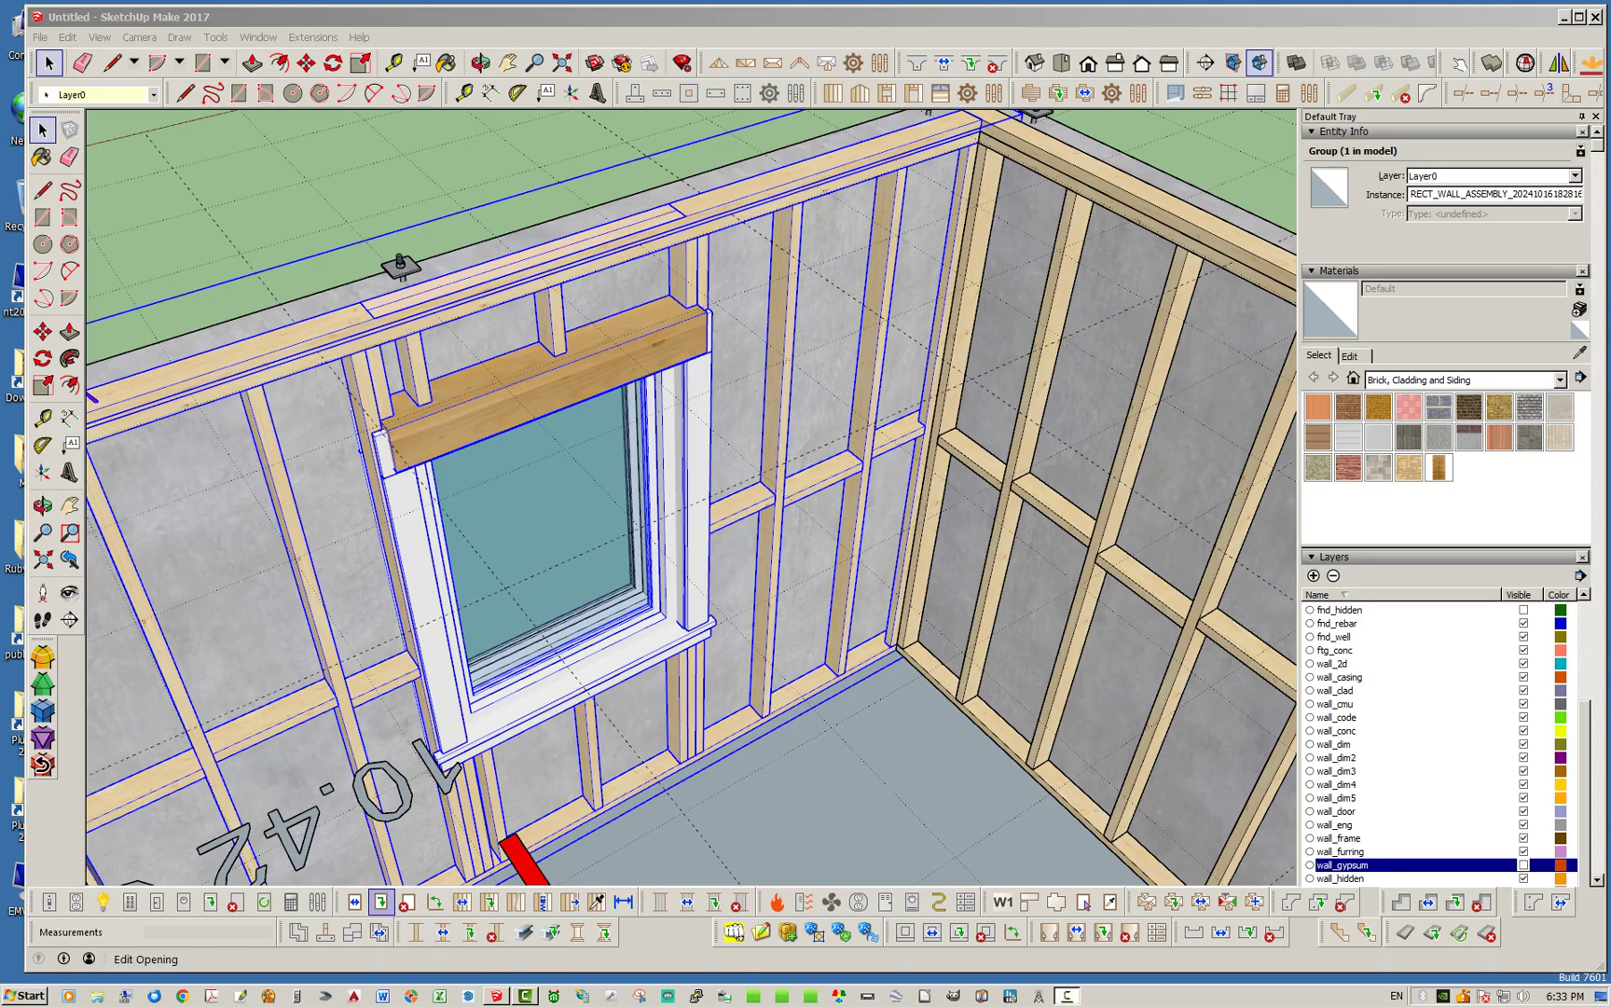
Step: Open the framed window in the long wall for editing and set its header to (2) 2X6
left_click(381, 901)
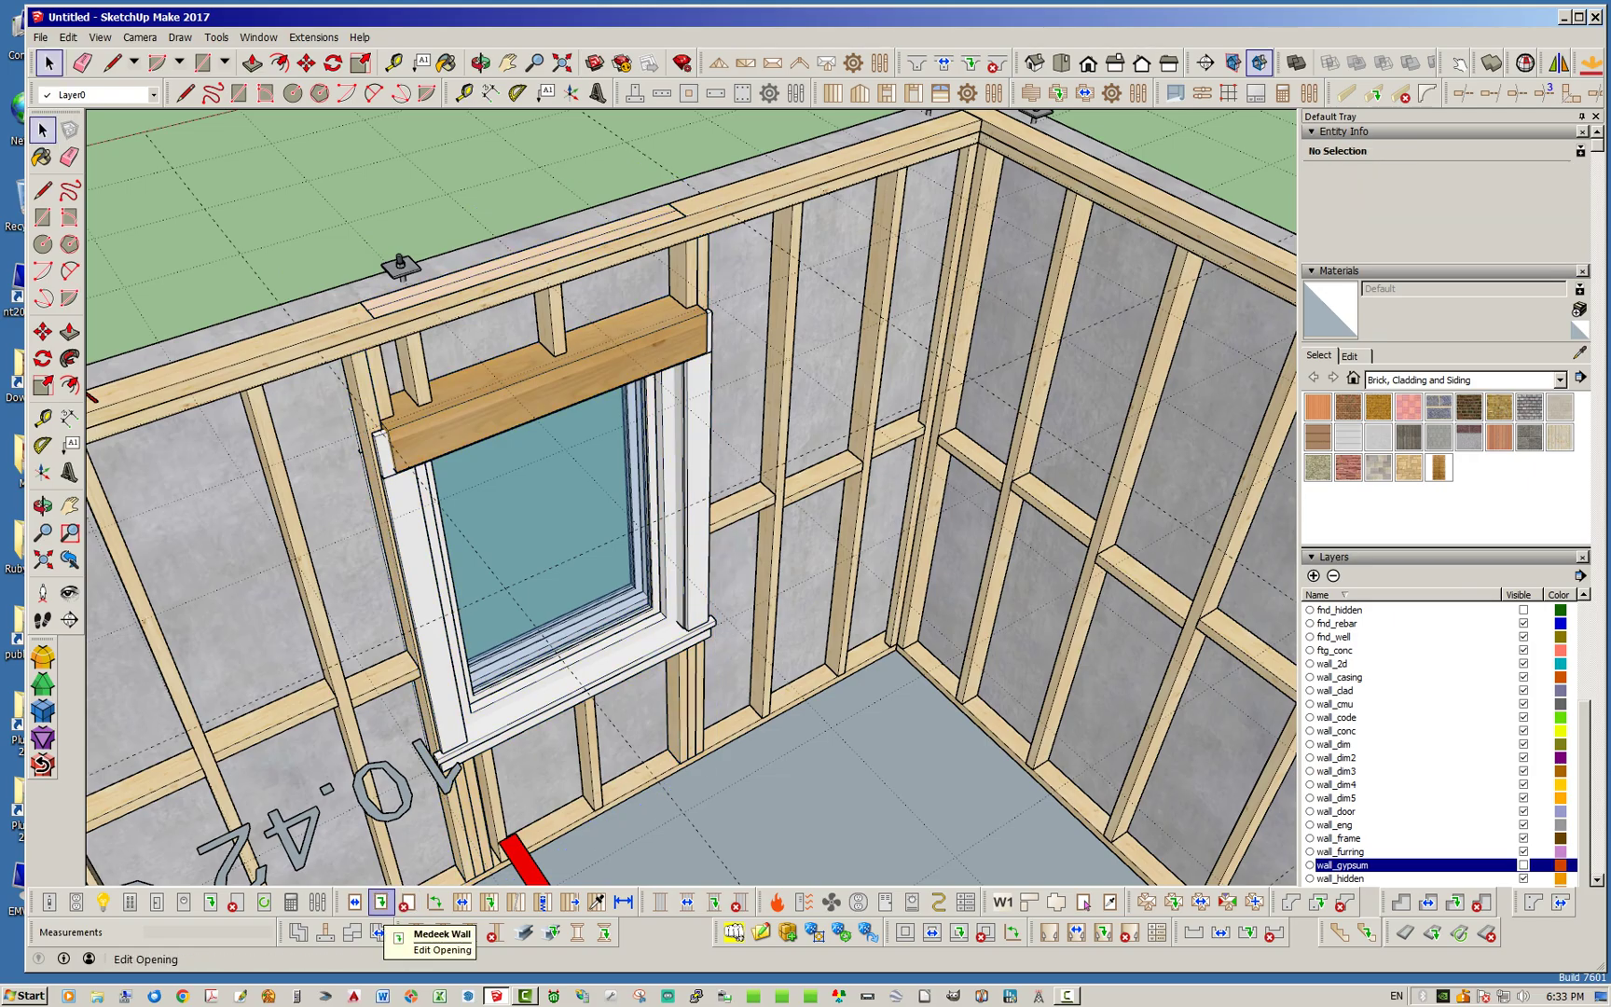
left_click(381, 901)
left_click(620, 415)
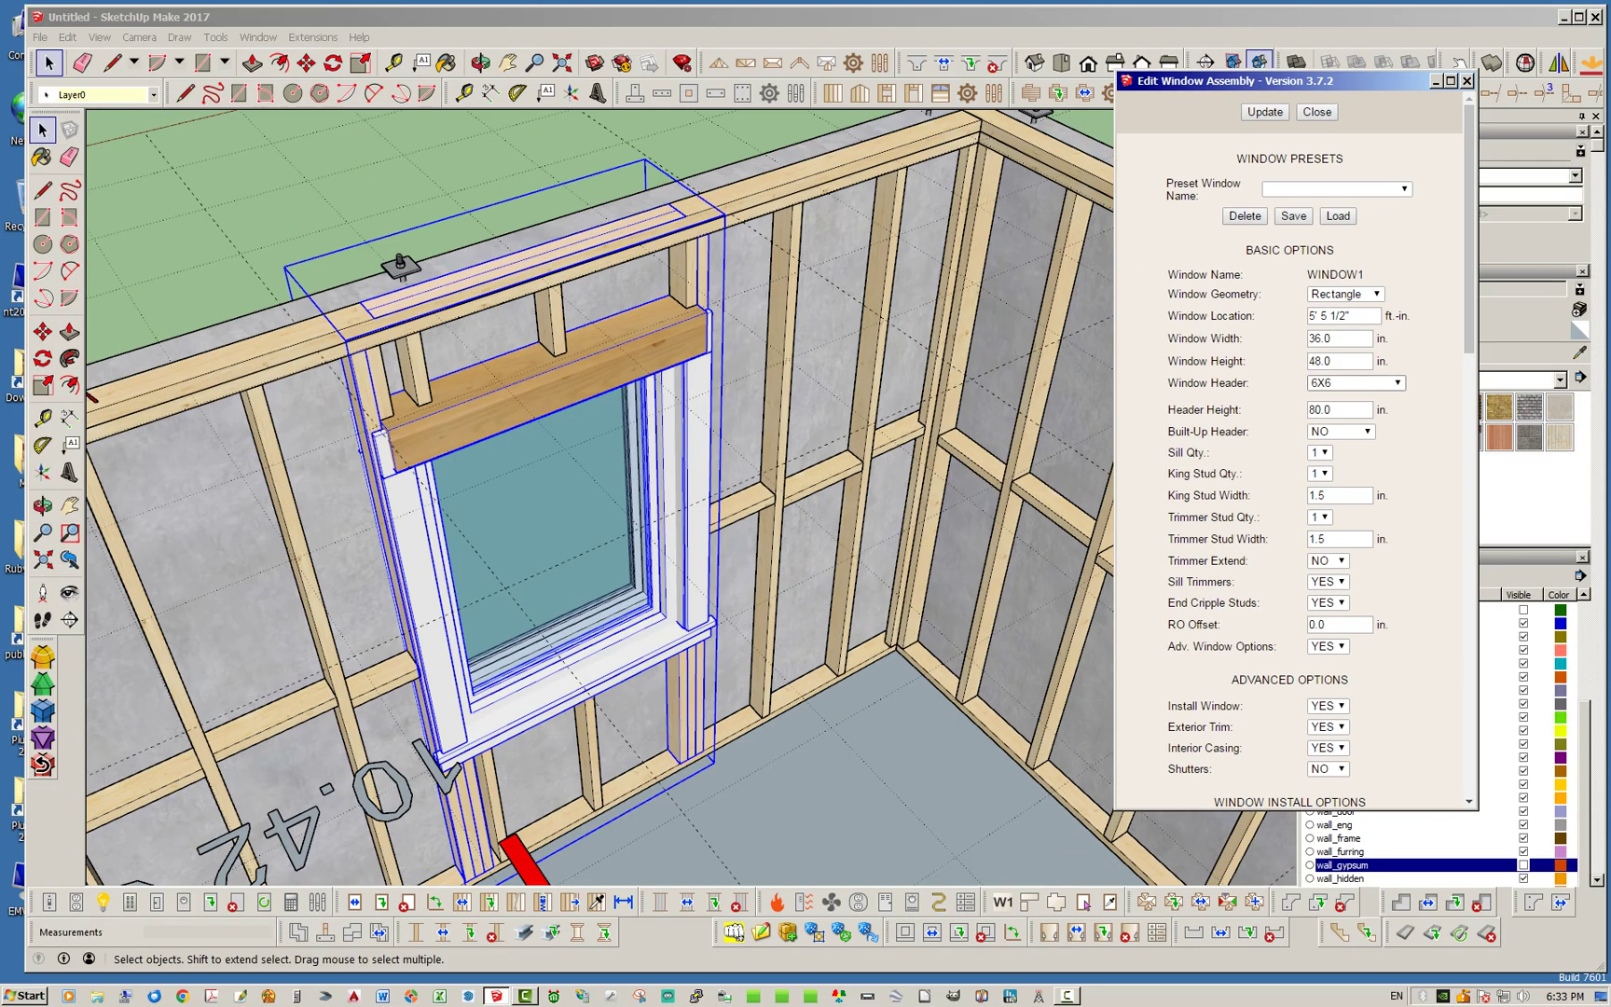
left_click(1357, 383)
left_click(1371, 383)
left_click(1370, 383)
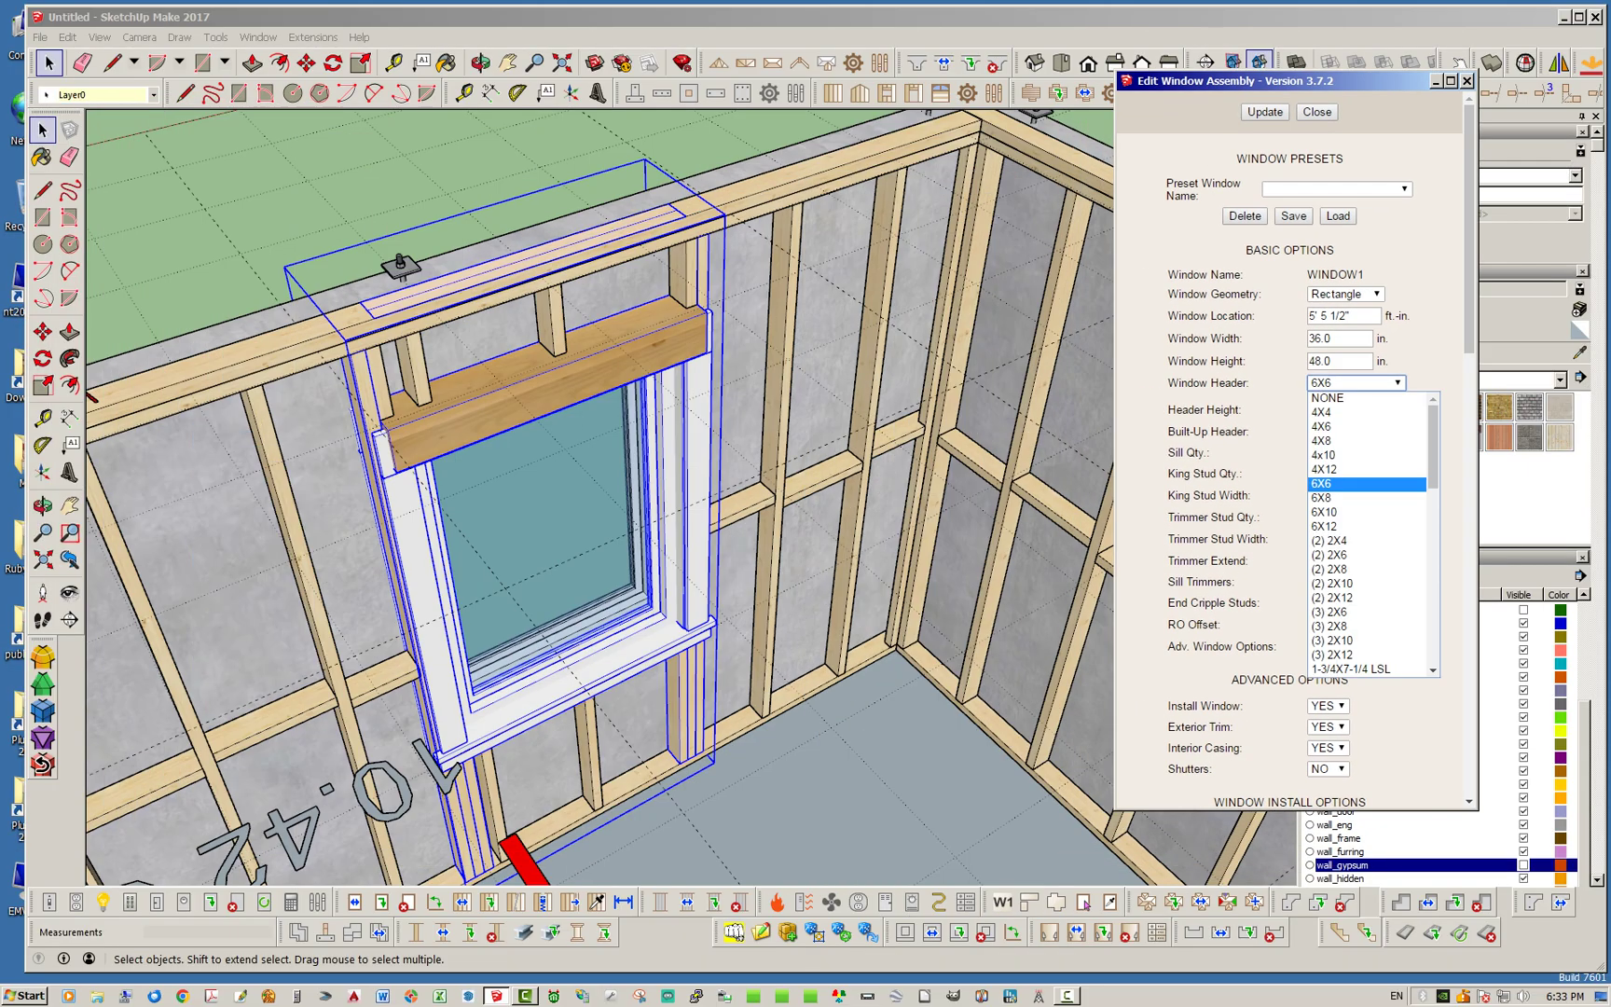
left_click(1331, 555)
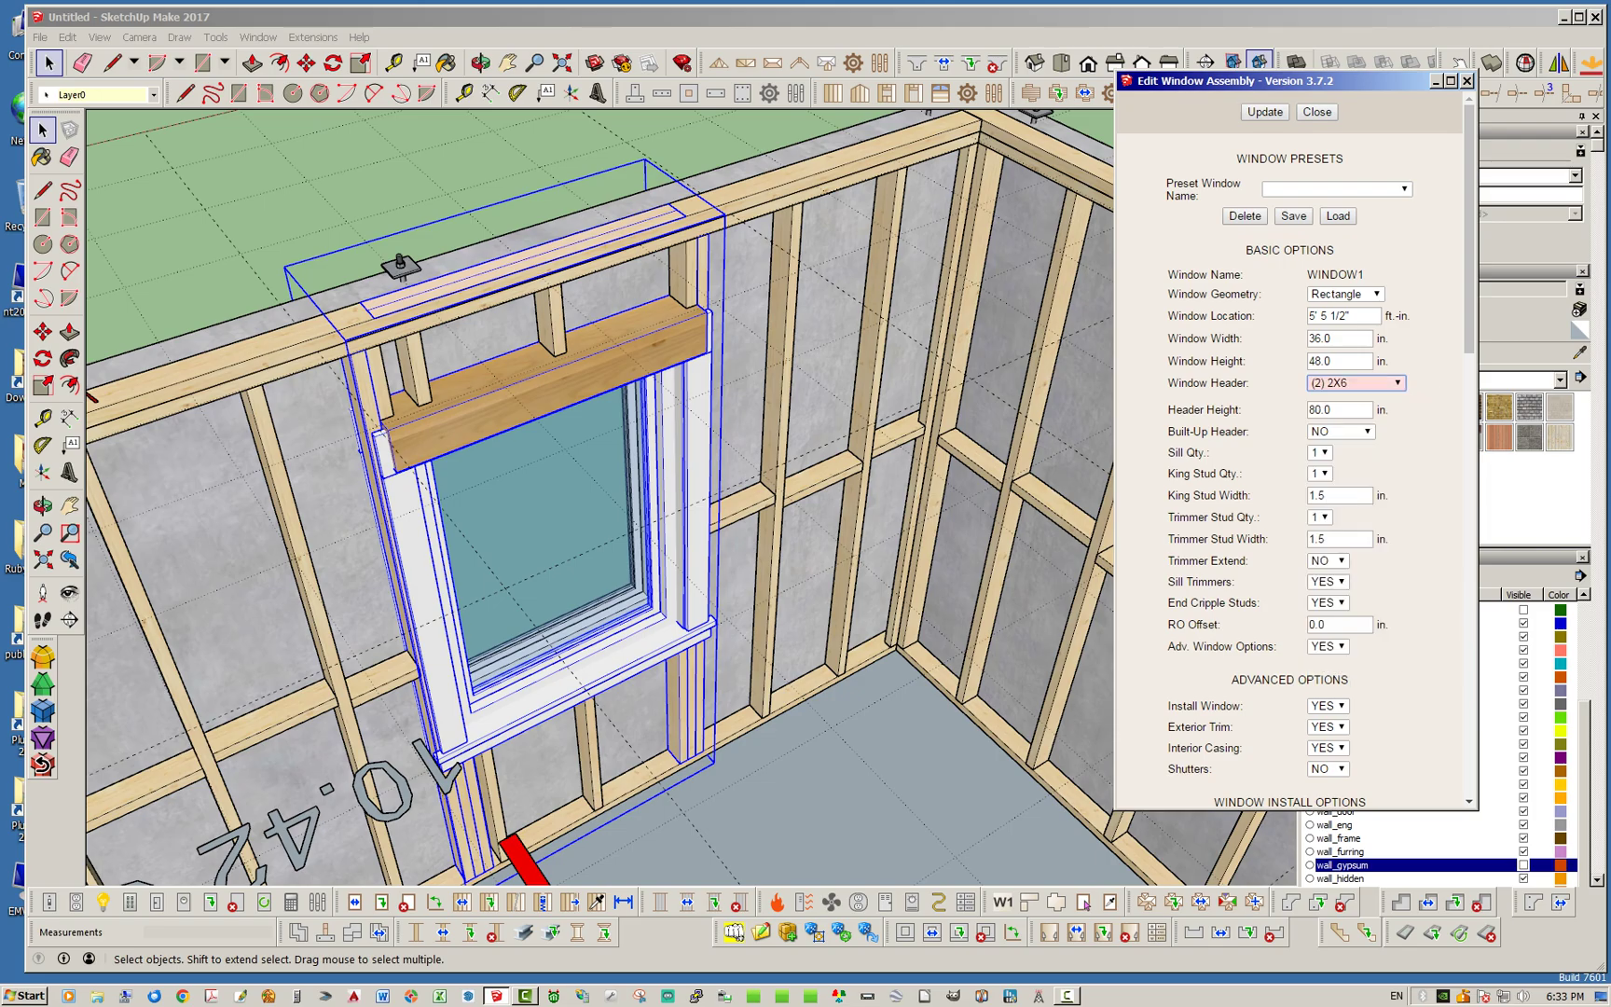
Step: Turn off window installation and exterior trim for the framed window, keep its interior casing, and update the assembly
scroll(1290, 467, "down", 3)
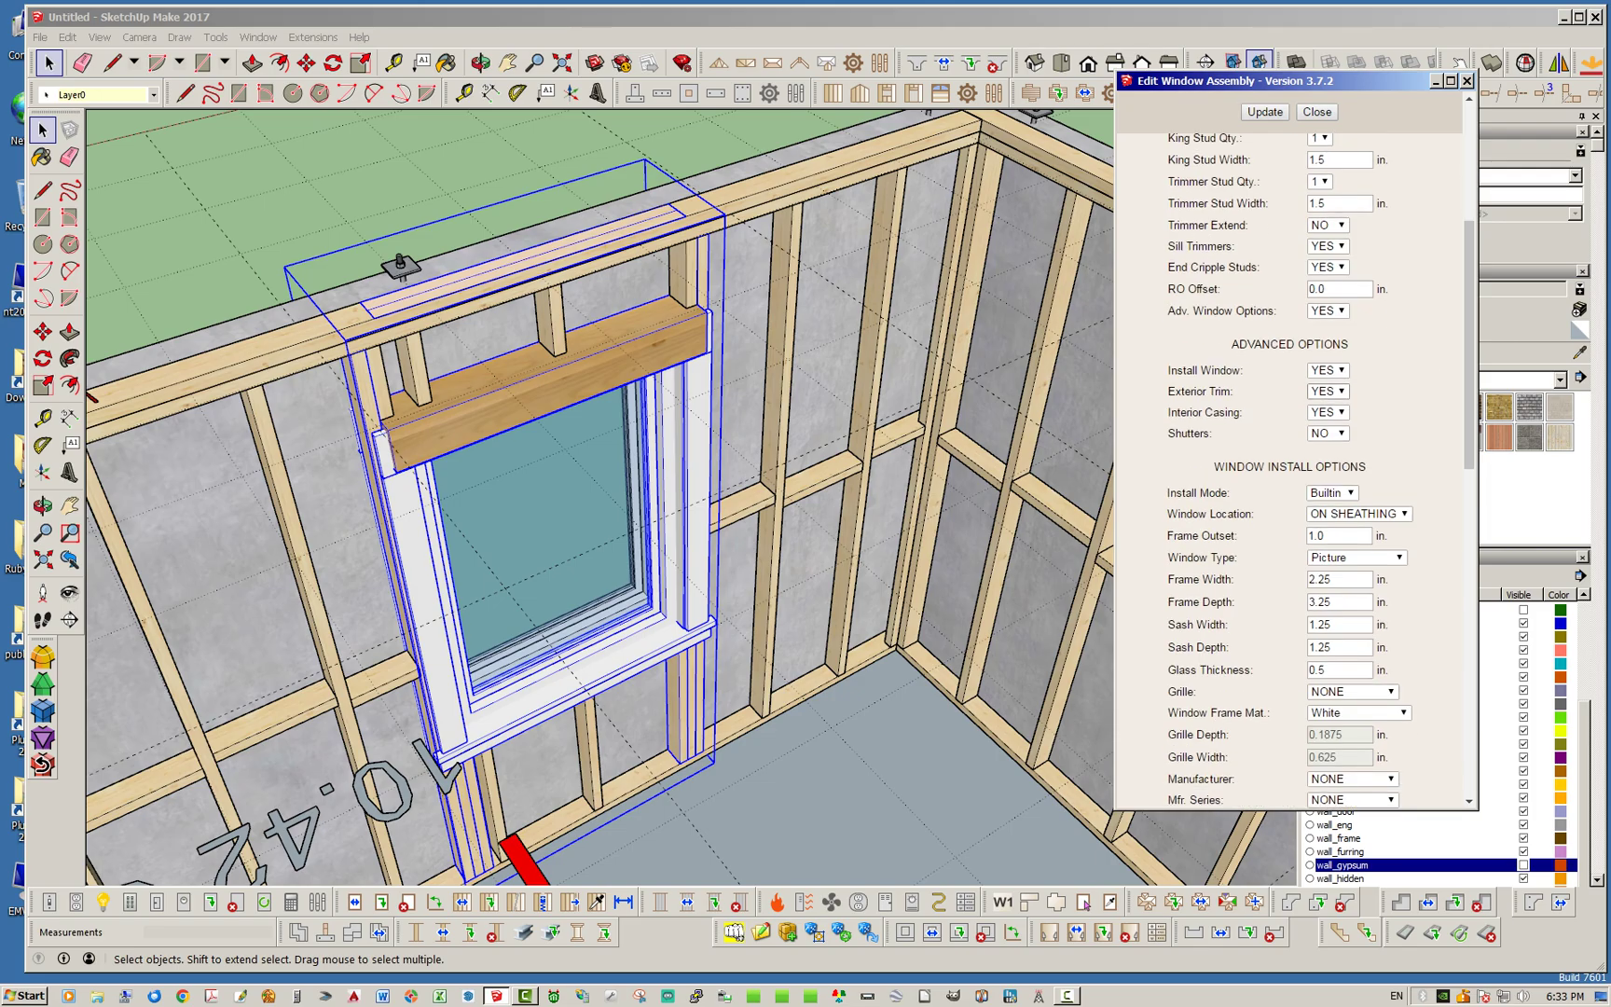
left_click(1329, 370)
left_click(1324, 399)
left_click(1329, 392)
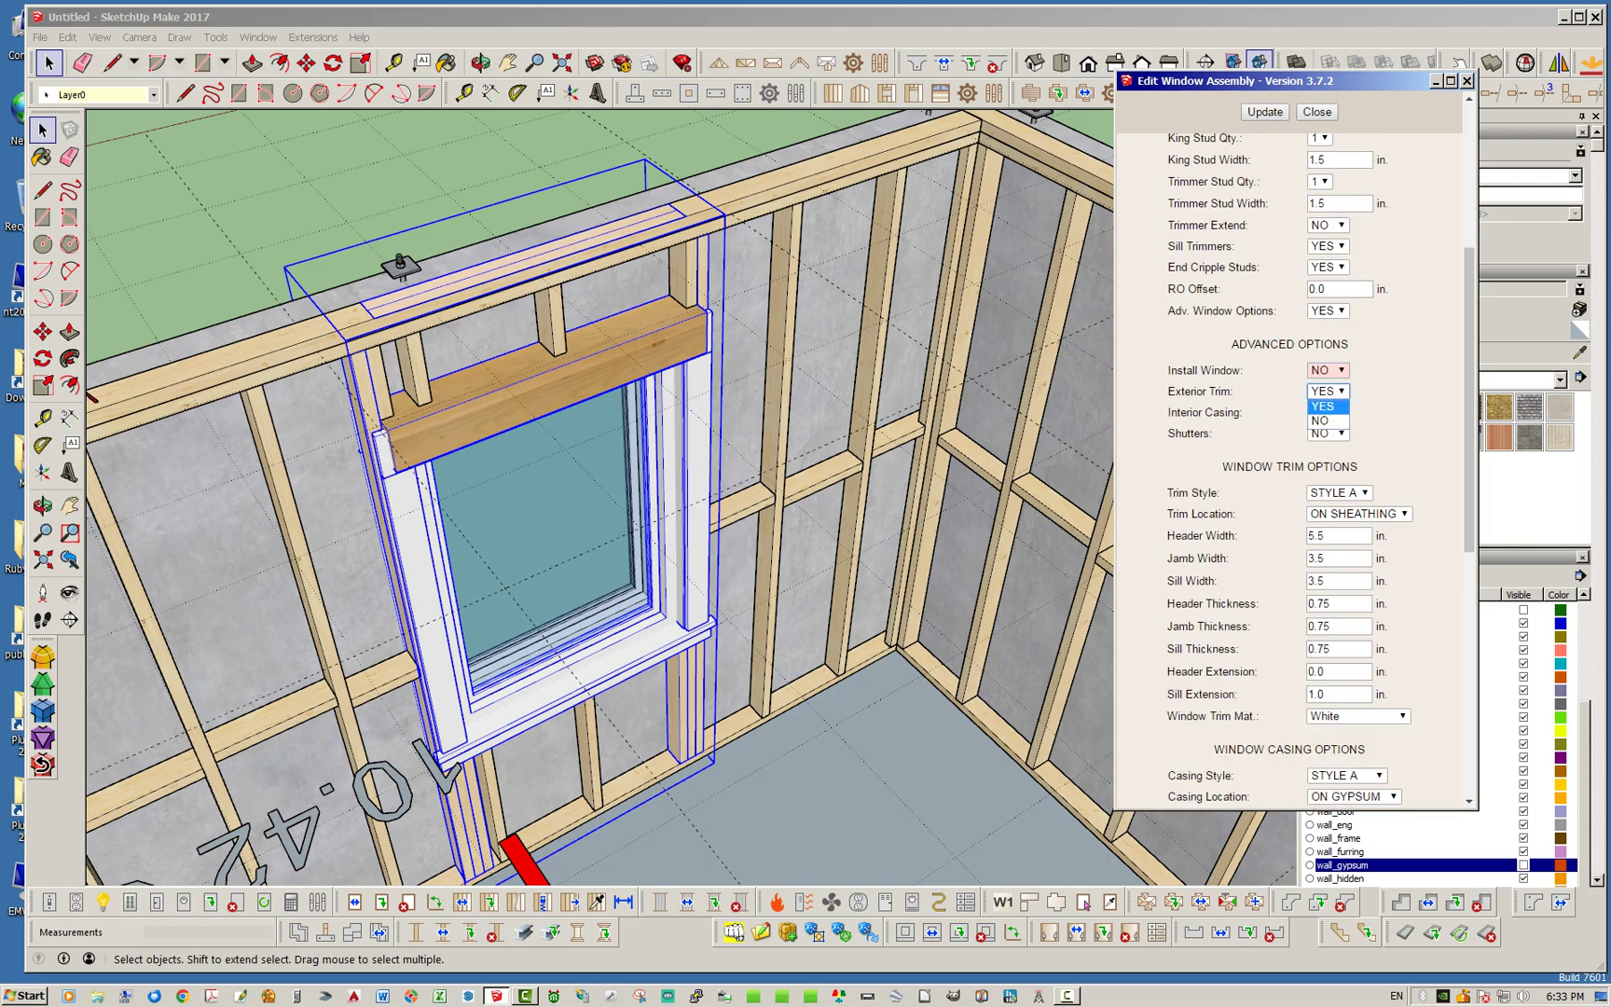
left_click(1320, 420)
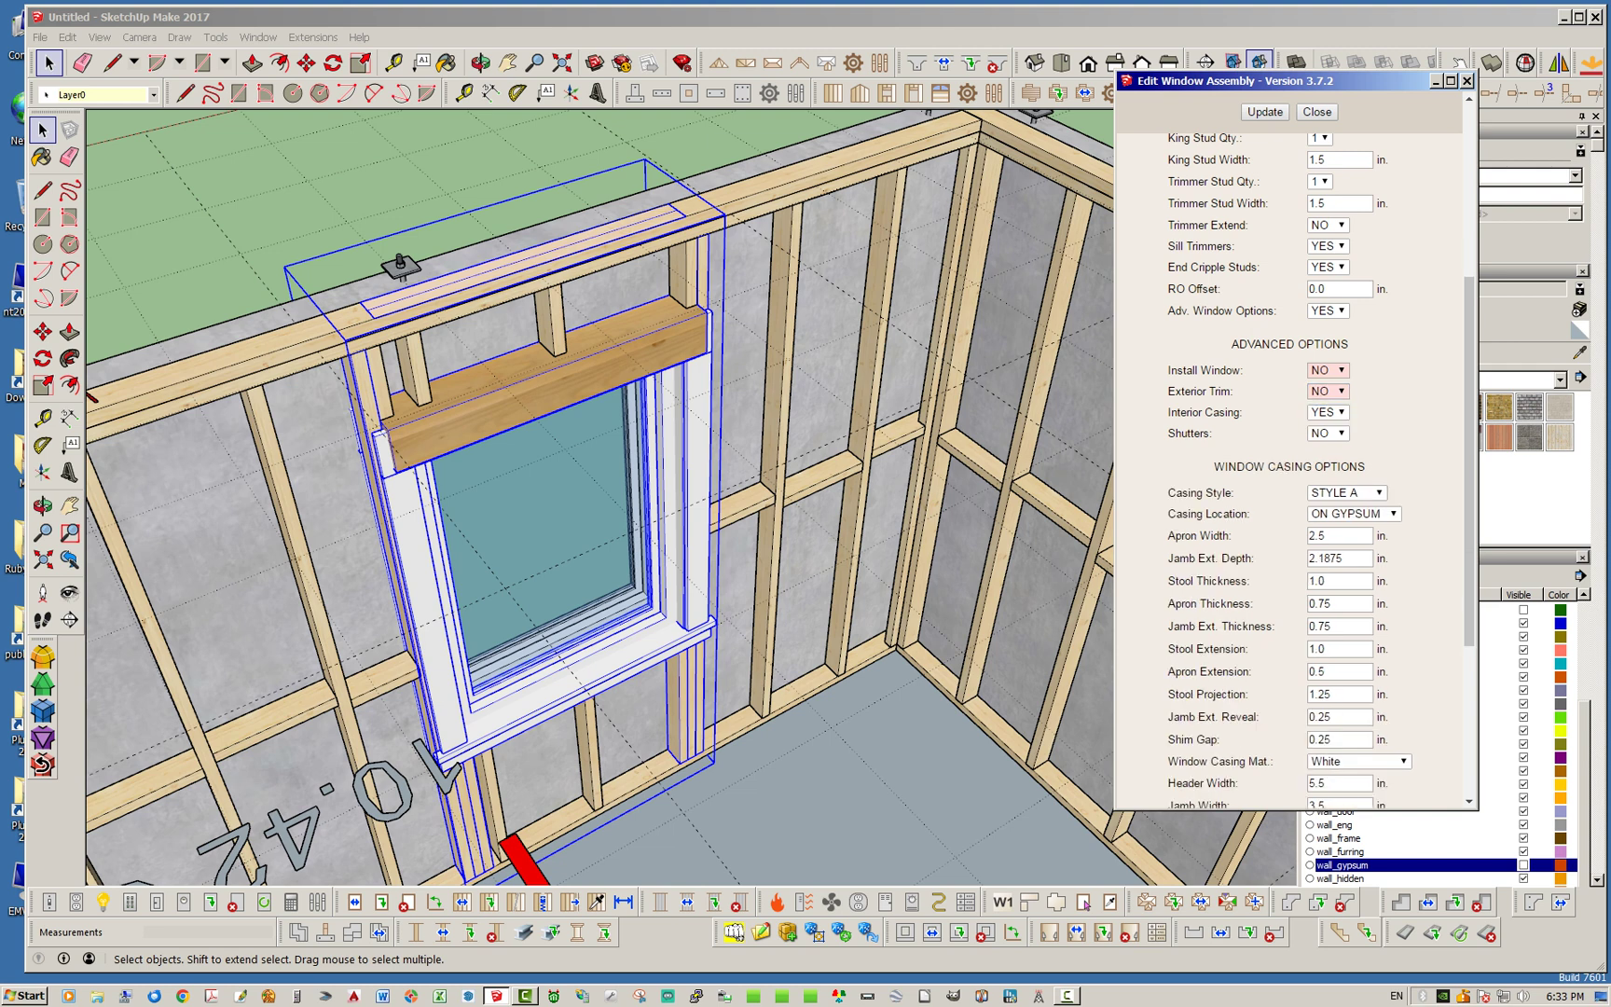
left_click(1265, 112)
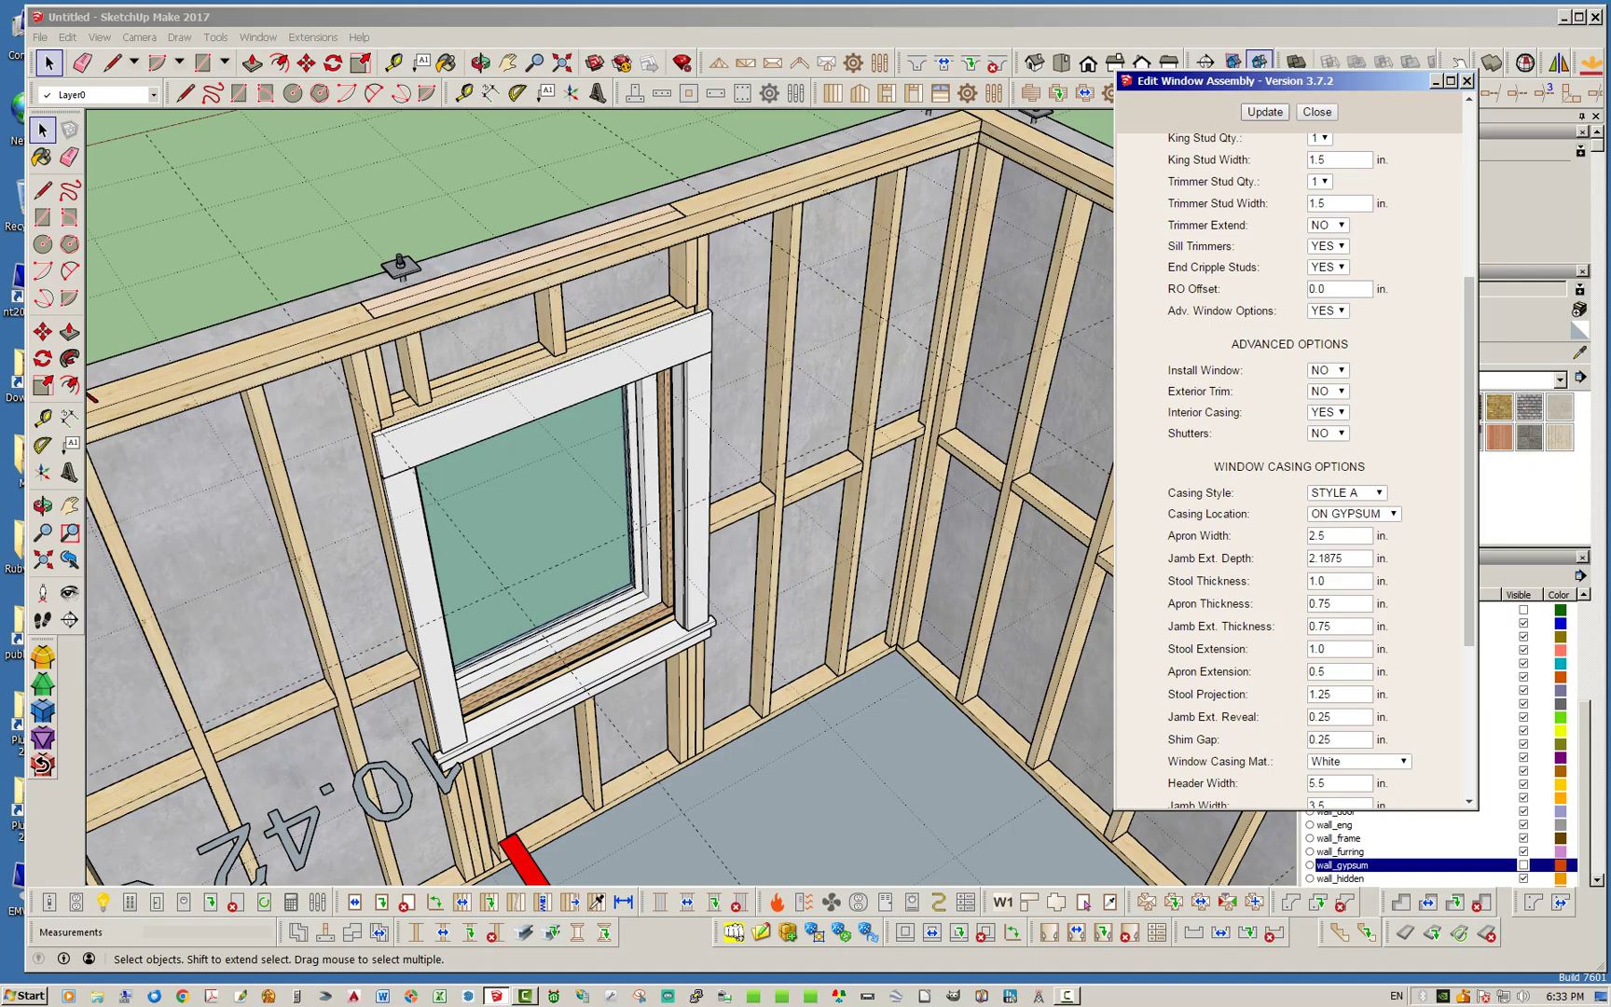
Step: Set the framed window's casing jamb extension depth to 6 in. and update the assembly
mouse_move(485, 597)
middle_mouse_down()
mouse_move(373, 653)
mouse_move(420, 699)
mouse_move(476, 504)
mouse_move(475, 587)
middle_mouse_up()
scroll(345, 667, "up", 5)
scroll(476, 587, "down", 2)
scroll(932, 541, "up", 3)
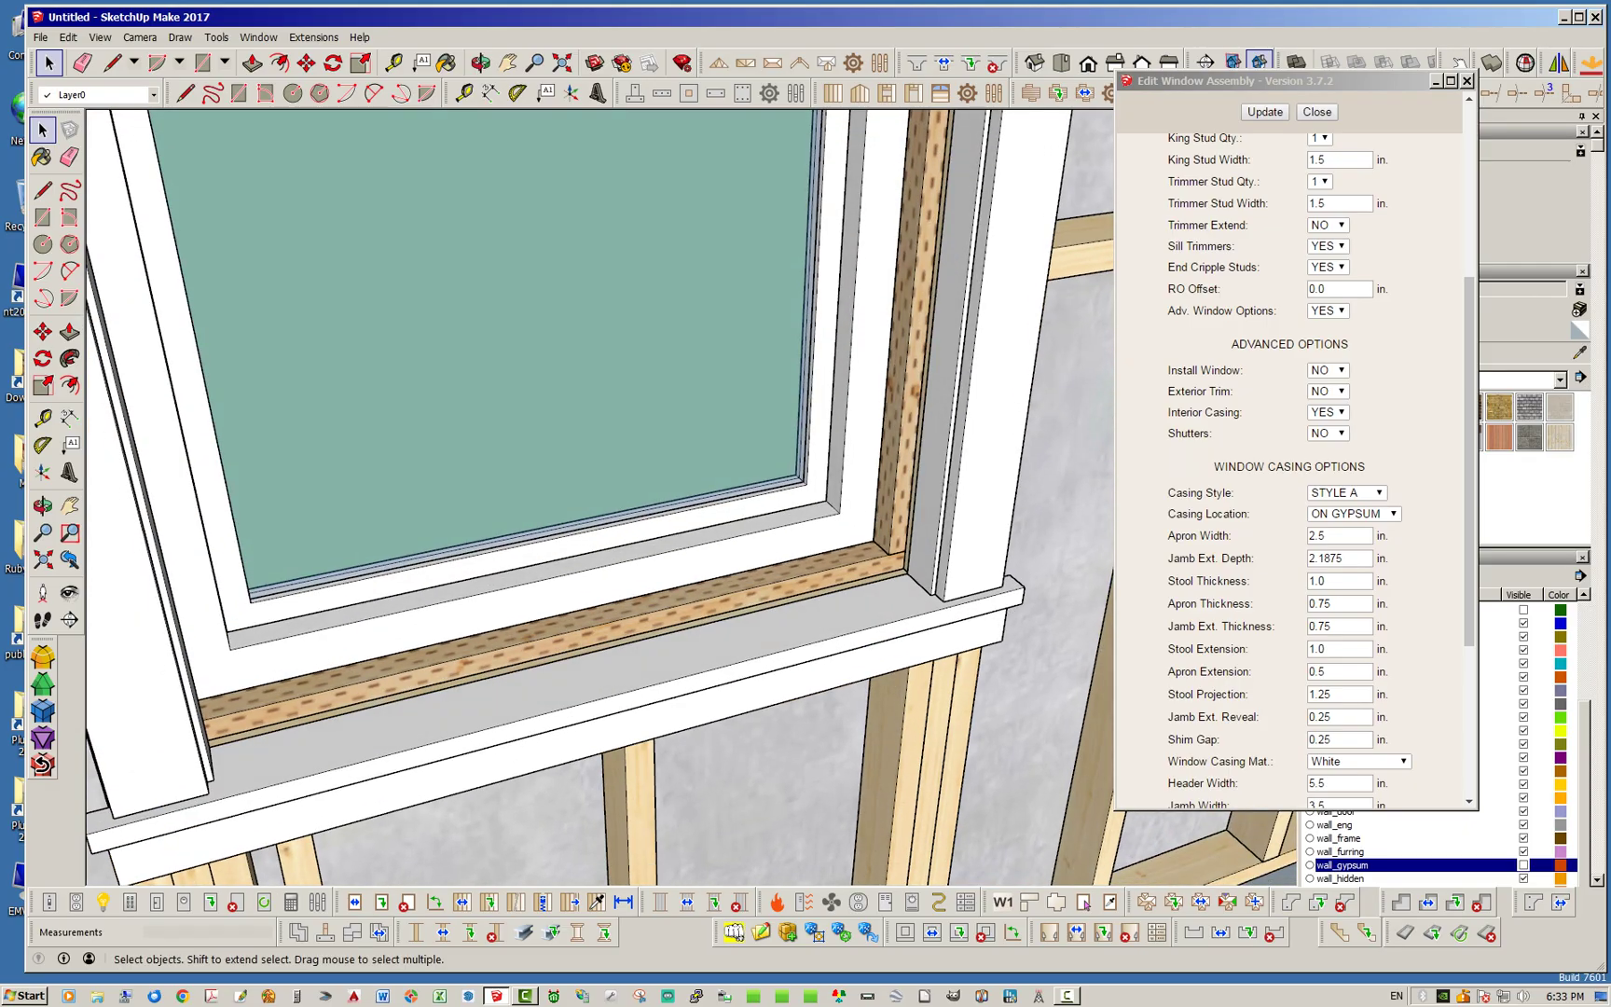
scroll(1305, 466, "down", 1)
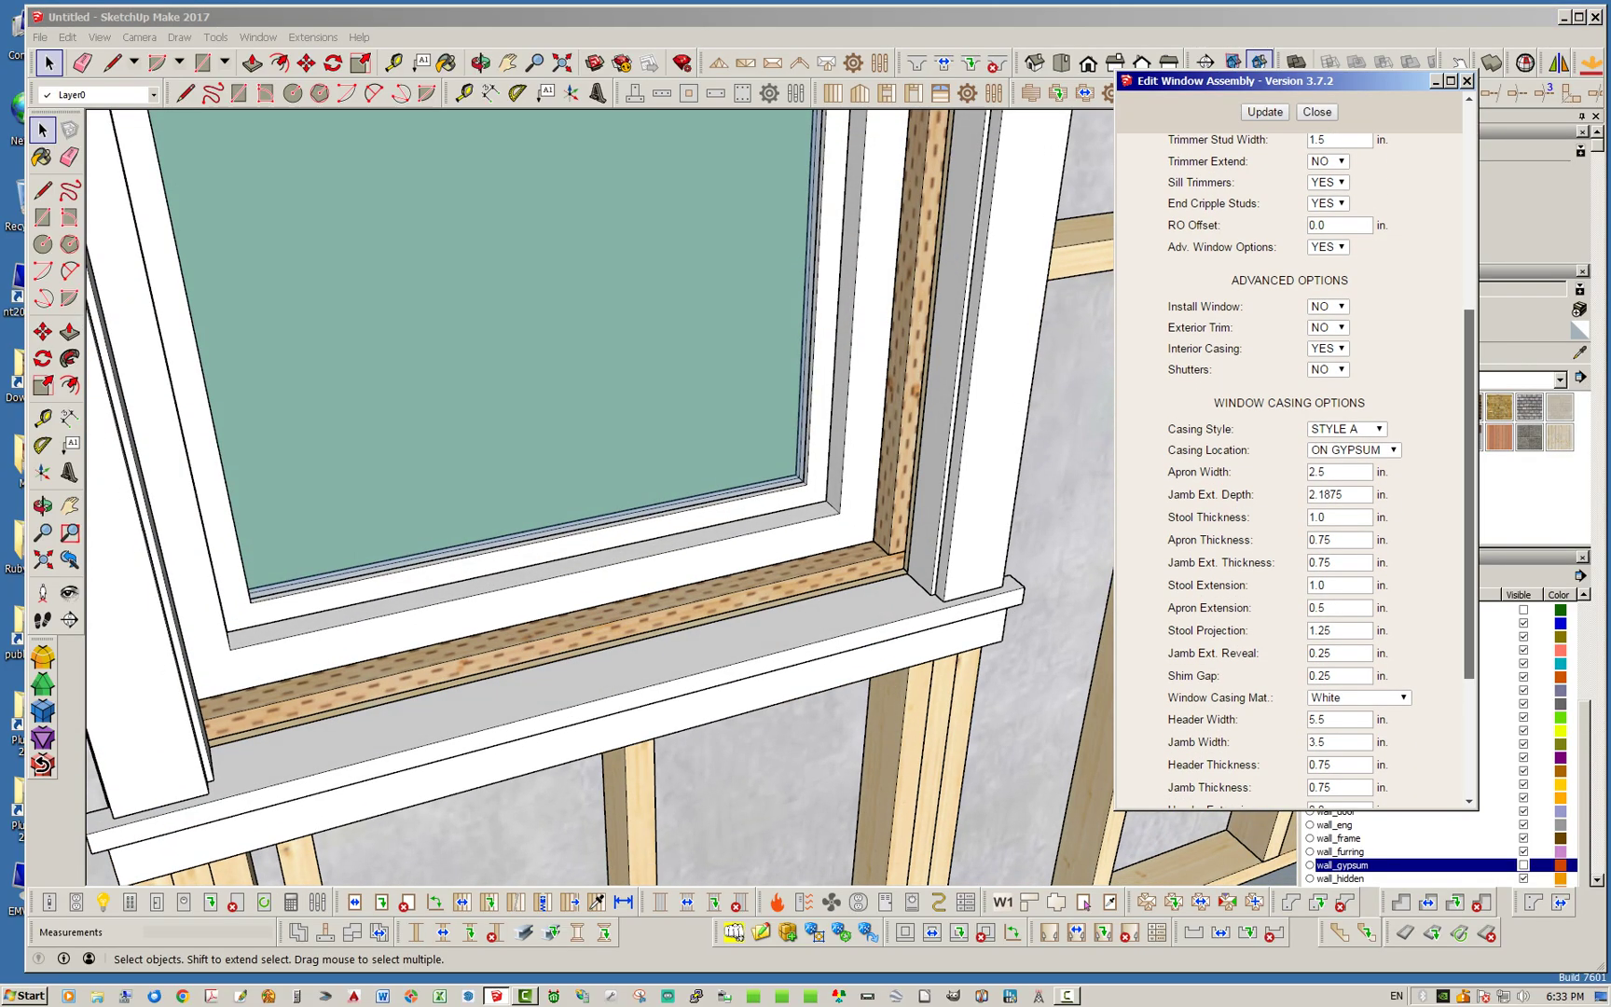
scroll(1314, 471, "down", 2)
scroll(1296, 466, "up", 2)
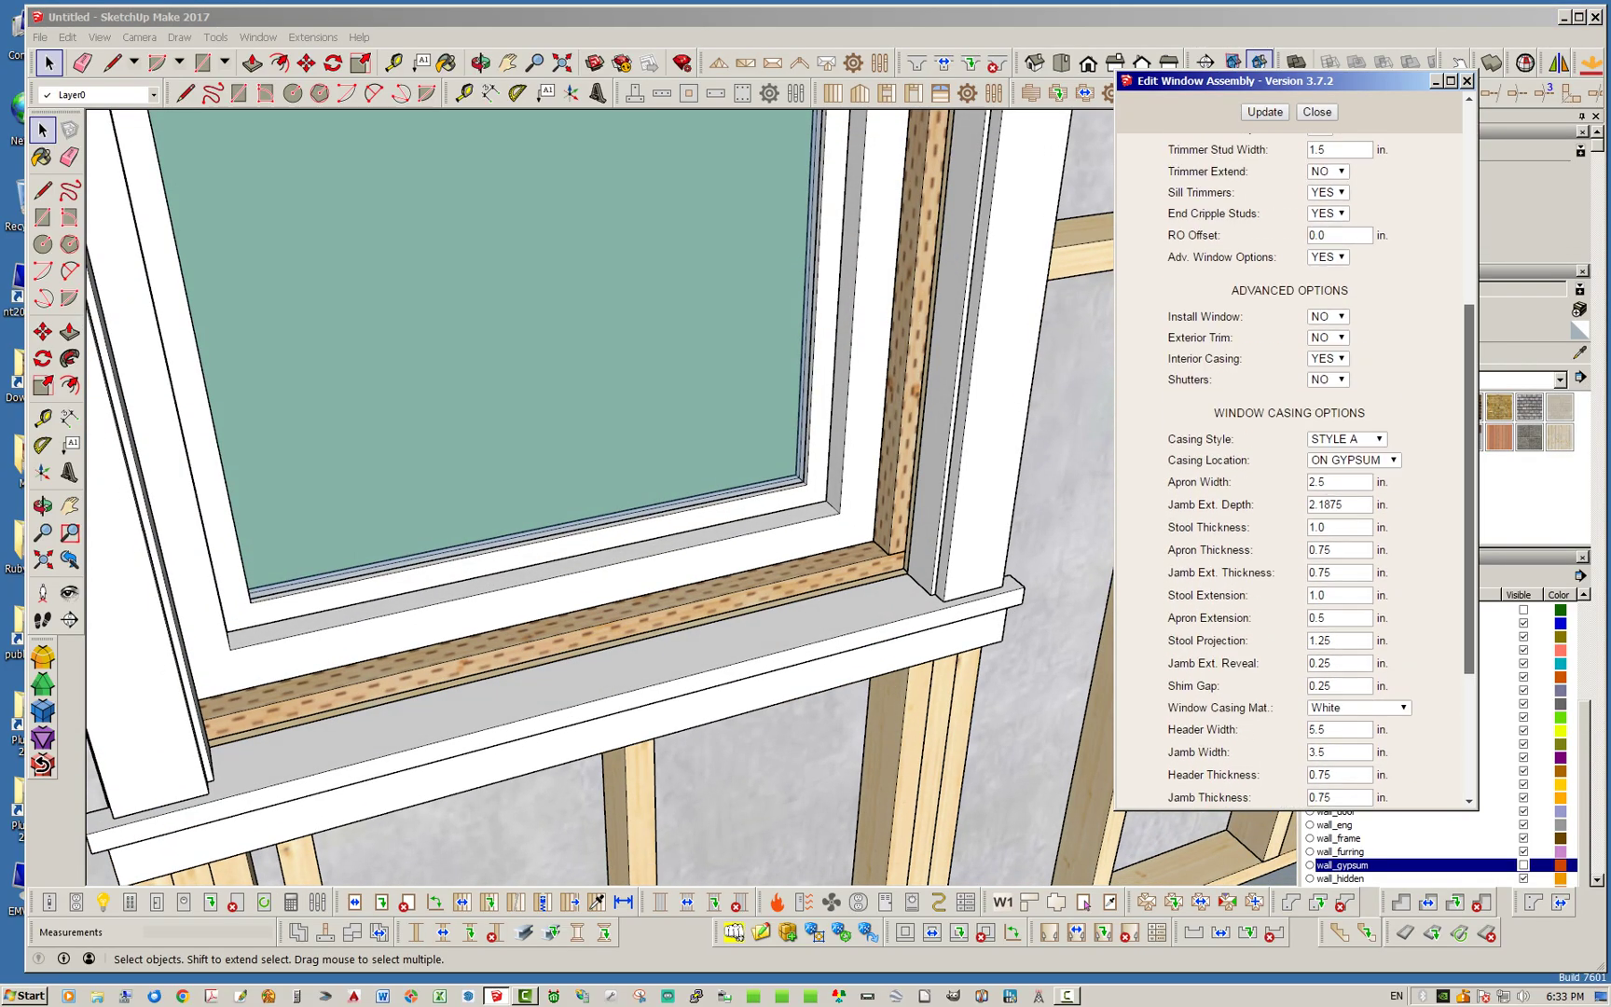
double_click(1326, 504)
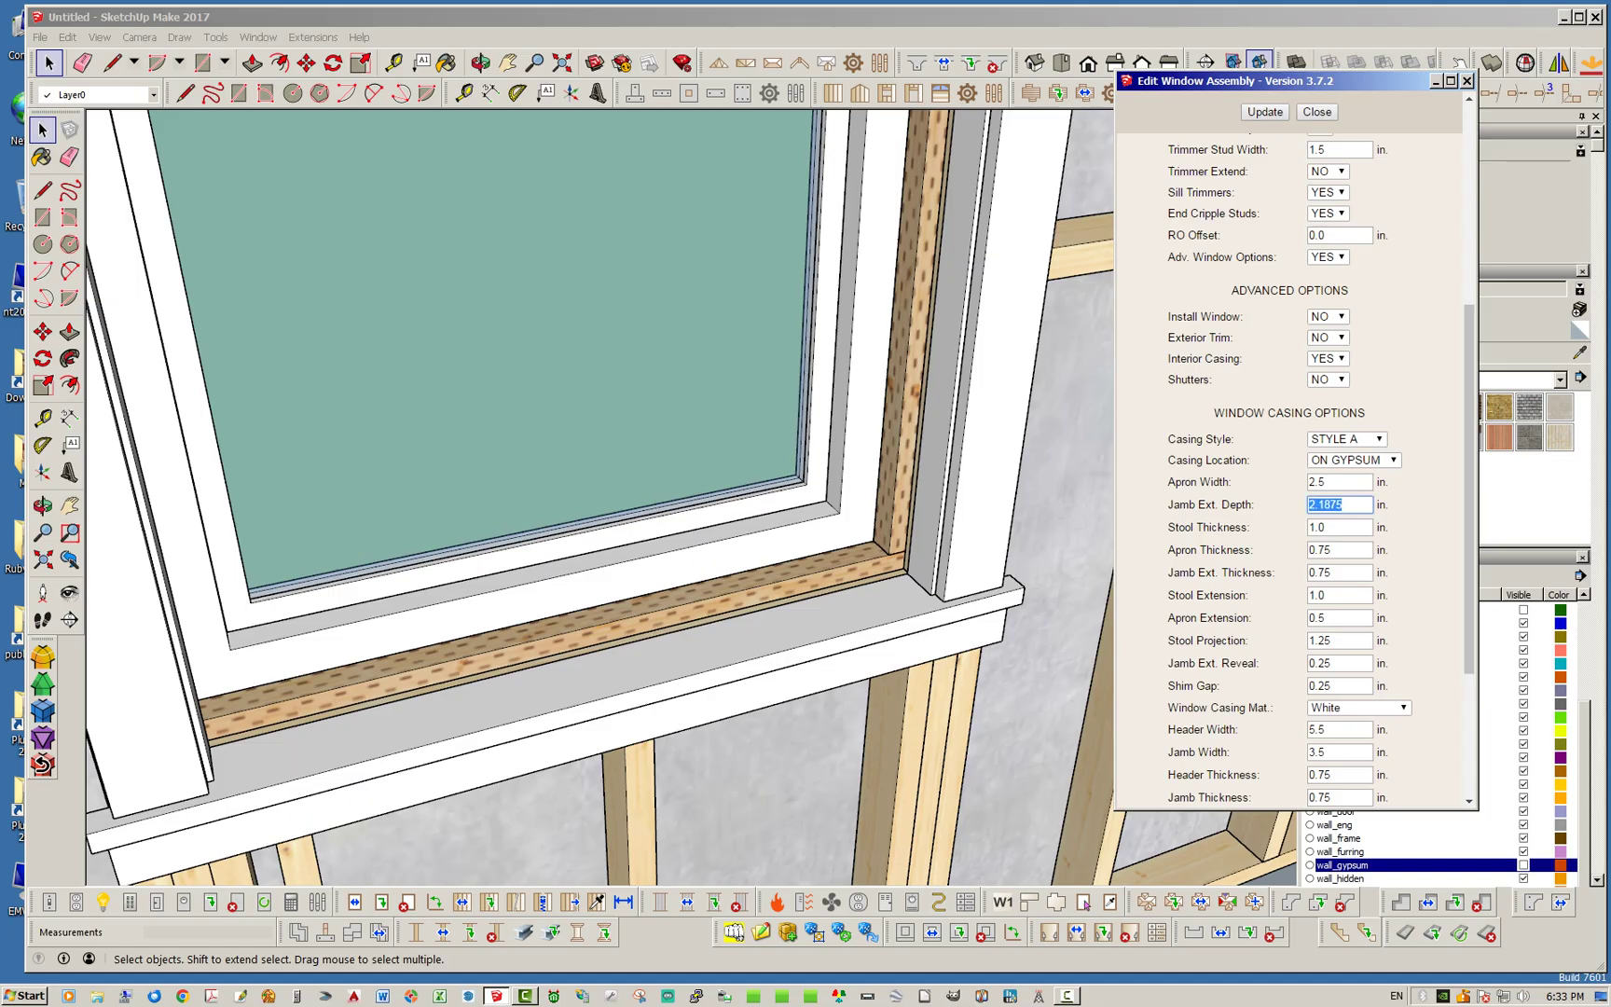
type("6")
left_click(1265, 112)
Step: Check the jamb gap at the window's corner and try jamb extension depths of 7 in. and 6.5 in
middle_click_drag(596, 550, 792, 569)
middle_click_drag(979, 555, 1044, 560)
scroll(890, 587, "up", 3)
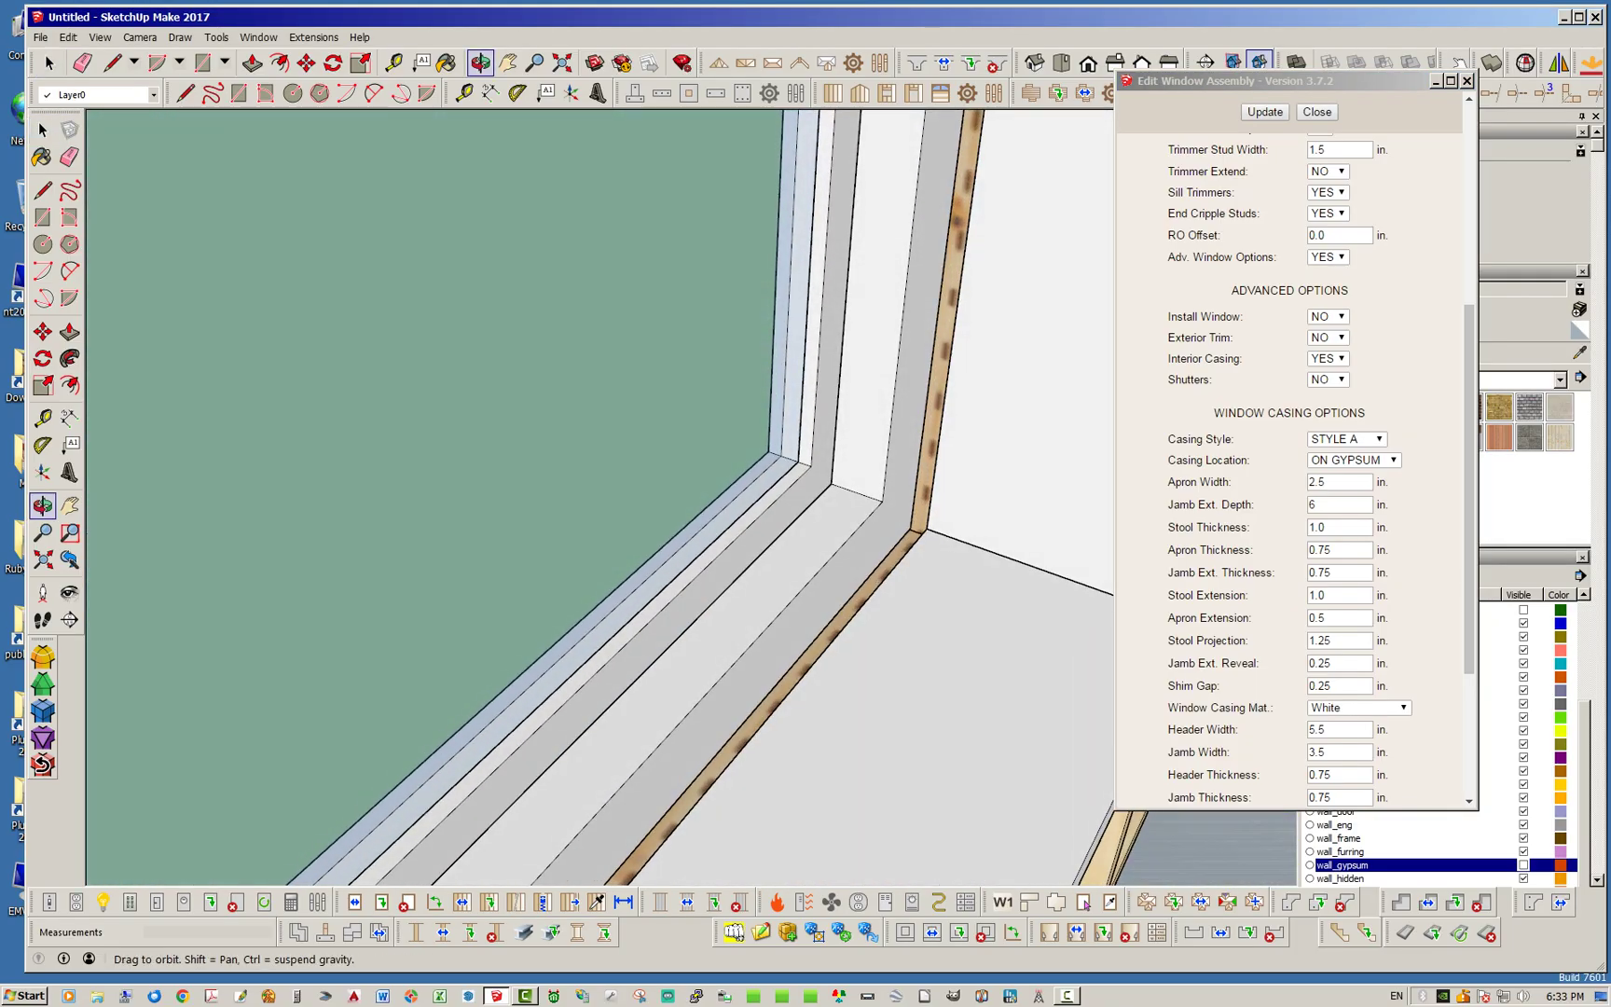
key("space")
double_click(1313, 505)
type("7")
left_click(1265, 112)
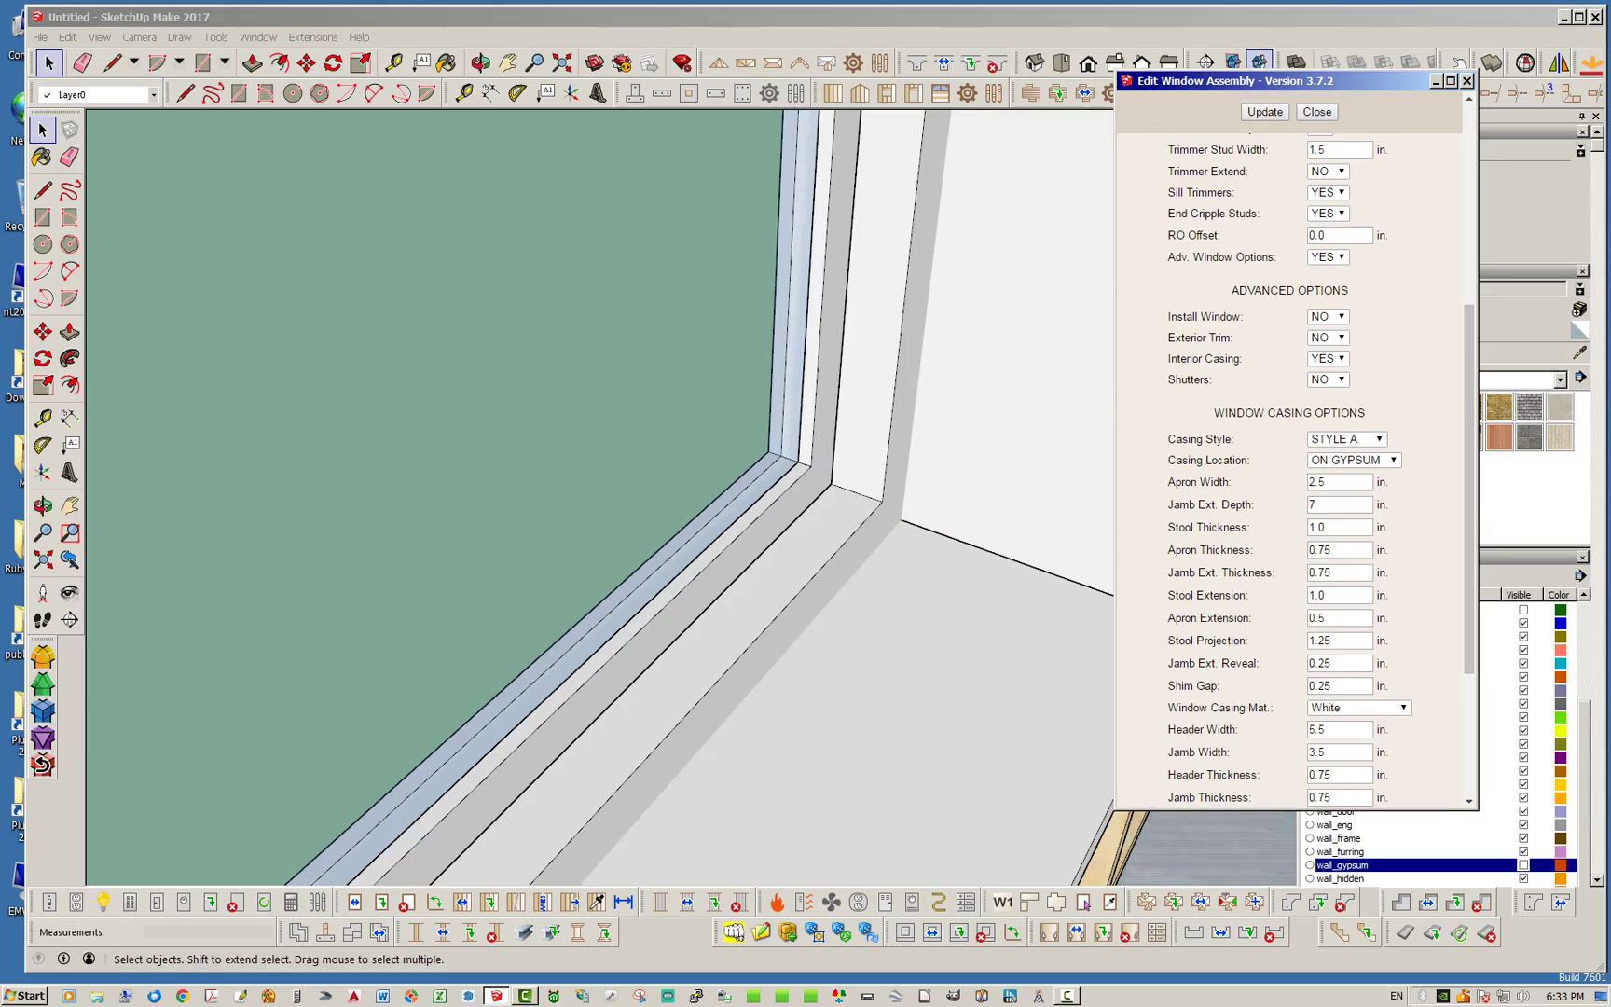
left_click(1313, 504)
left_click(1264, 112)
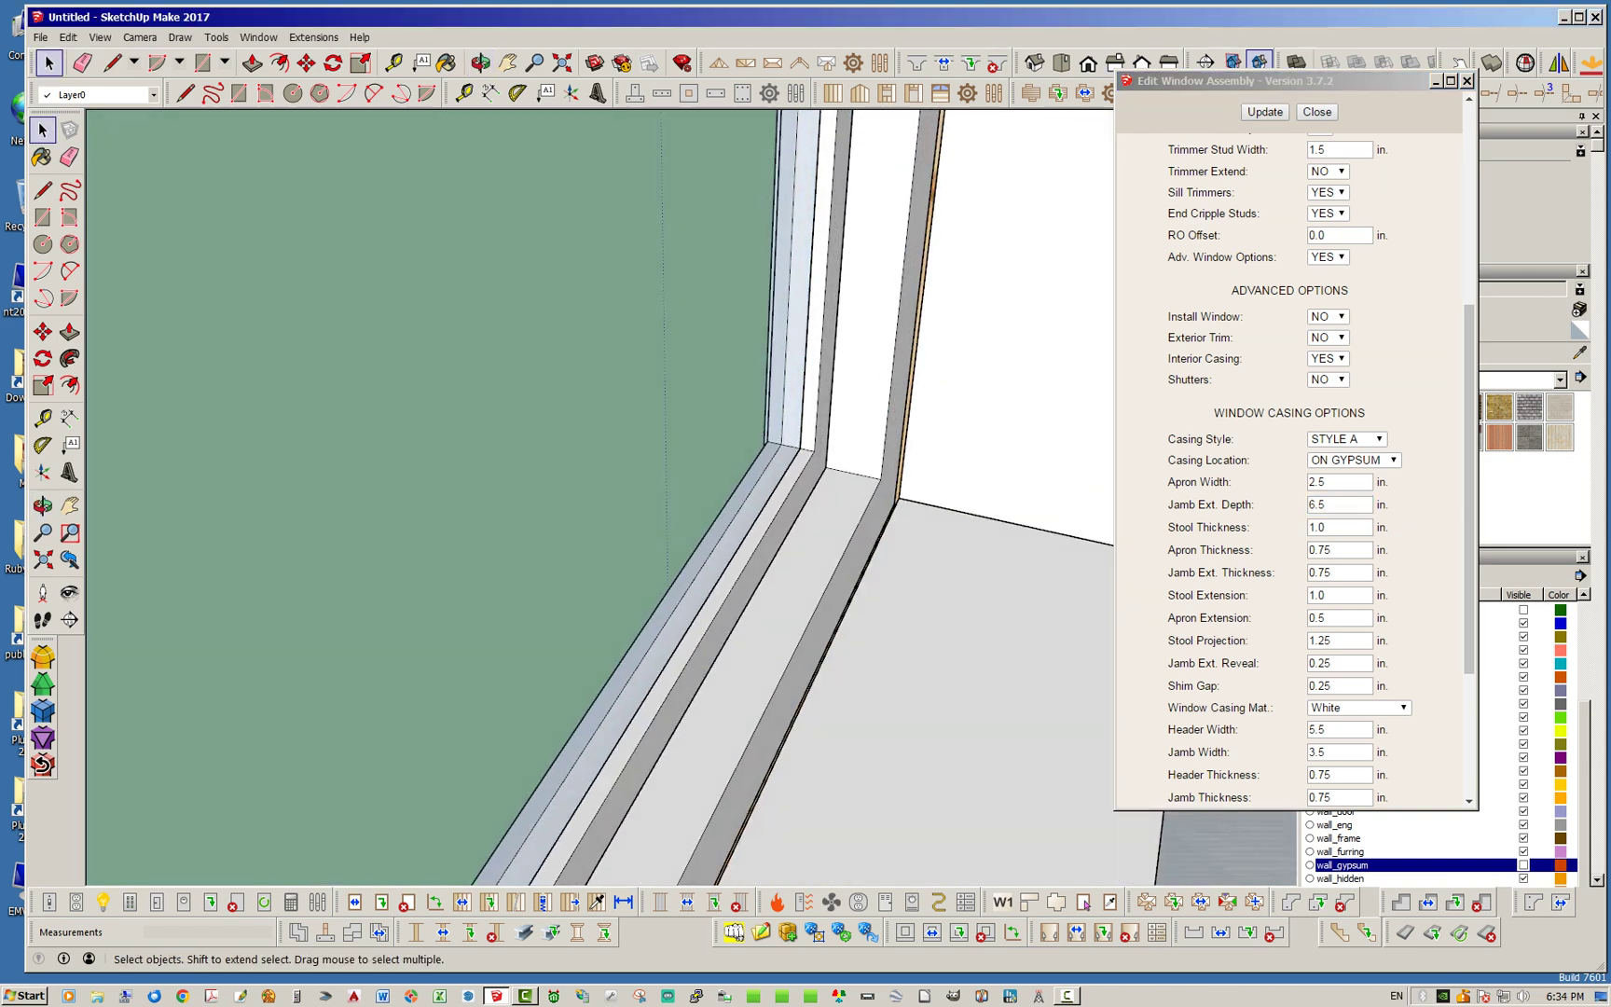
Step: Set the framed window's jamb extension depth to 6.75 in., update the assembly, and finish editing it
left_click_drag(1328, 504, 1315, 505)
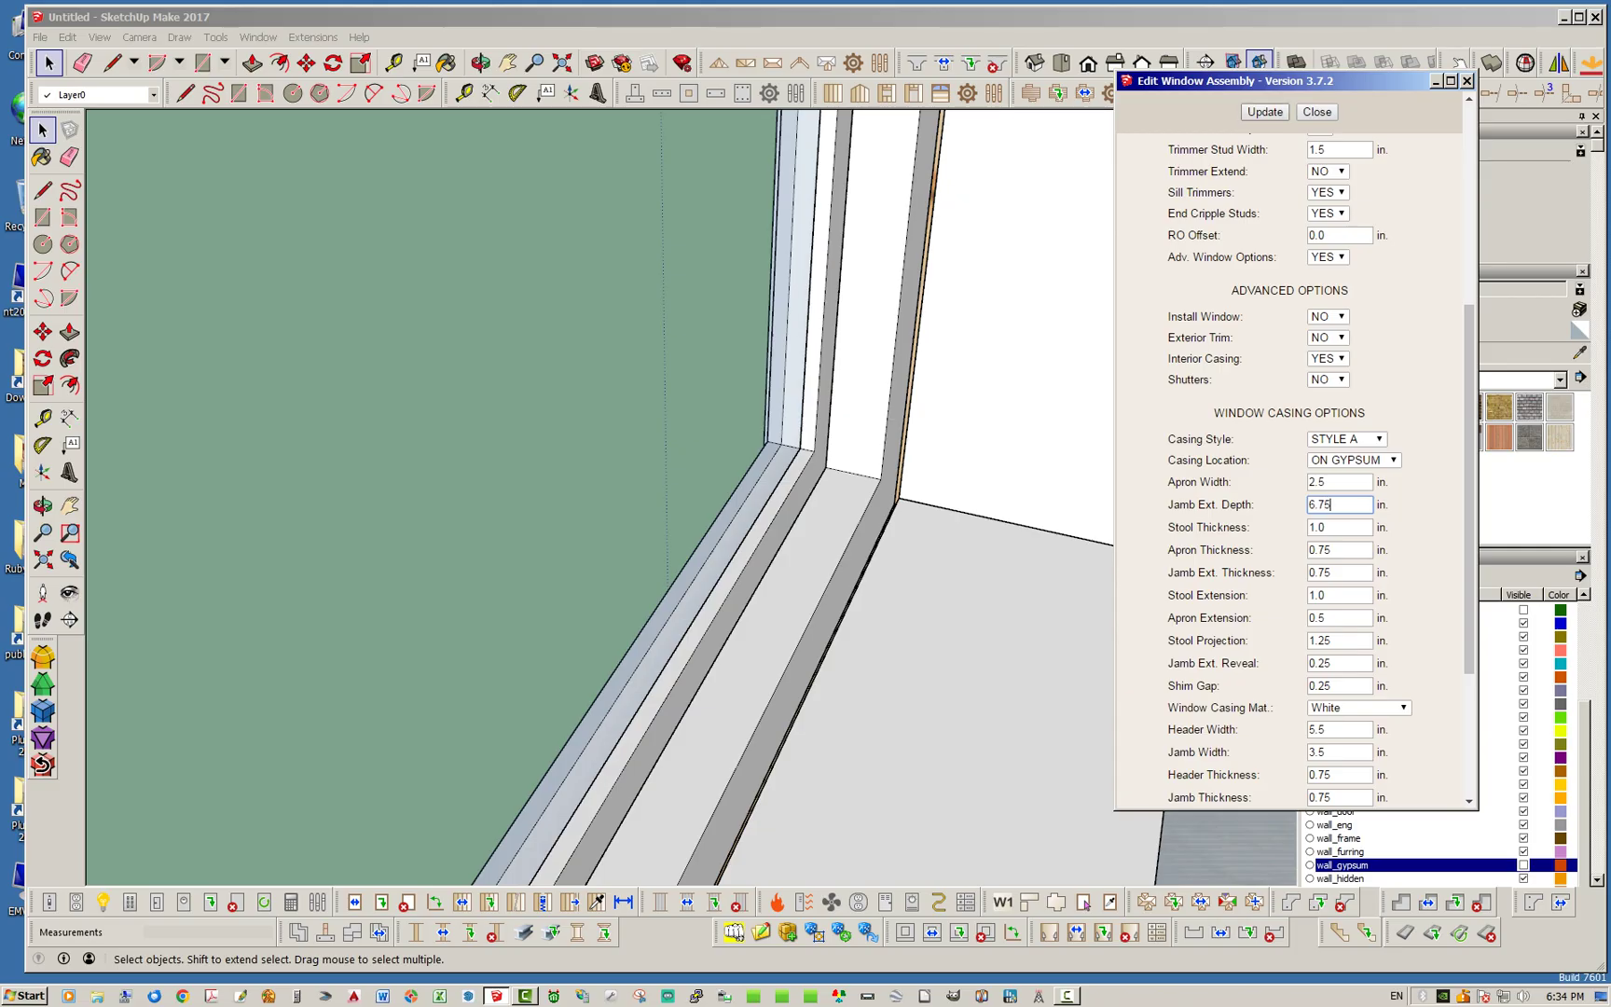
left_click(1266, 113)
mouse_move(746, 419)
middle_mouse_down()
mouse_move(914, 551)
mouse_move(644, 522)
mouse_move(643, 574)
mouse_move(700, 540)
mouse_move(876, 531)
mouse_move(802, 550)
middle_mouse_up()
scroll(830, 541, "down", 10)
left_click(1317, 112)
Step: Inspect the stemwall window and the framing around its opening from outside the foundation
middle_click_drag(653, 532, 1035, 522)
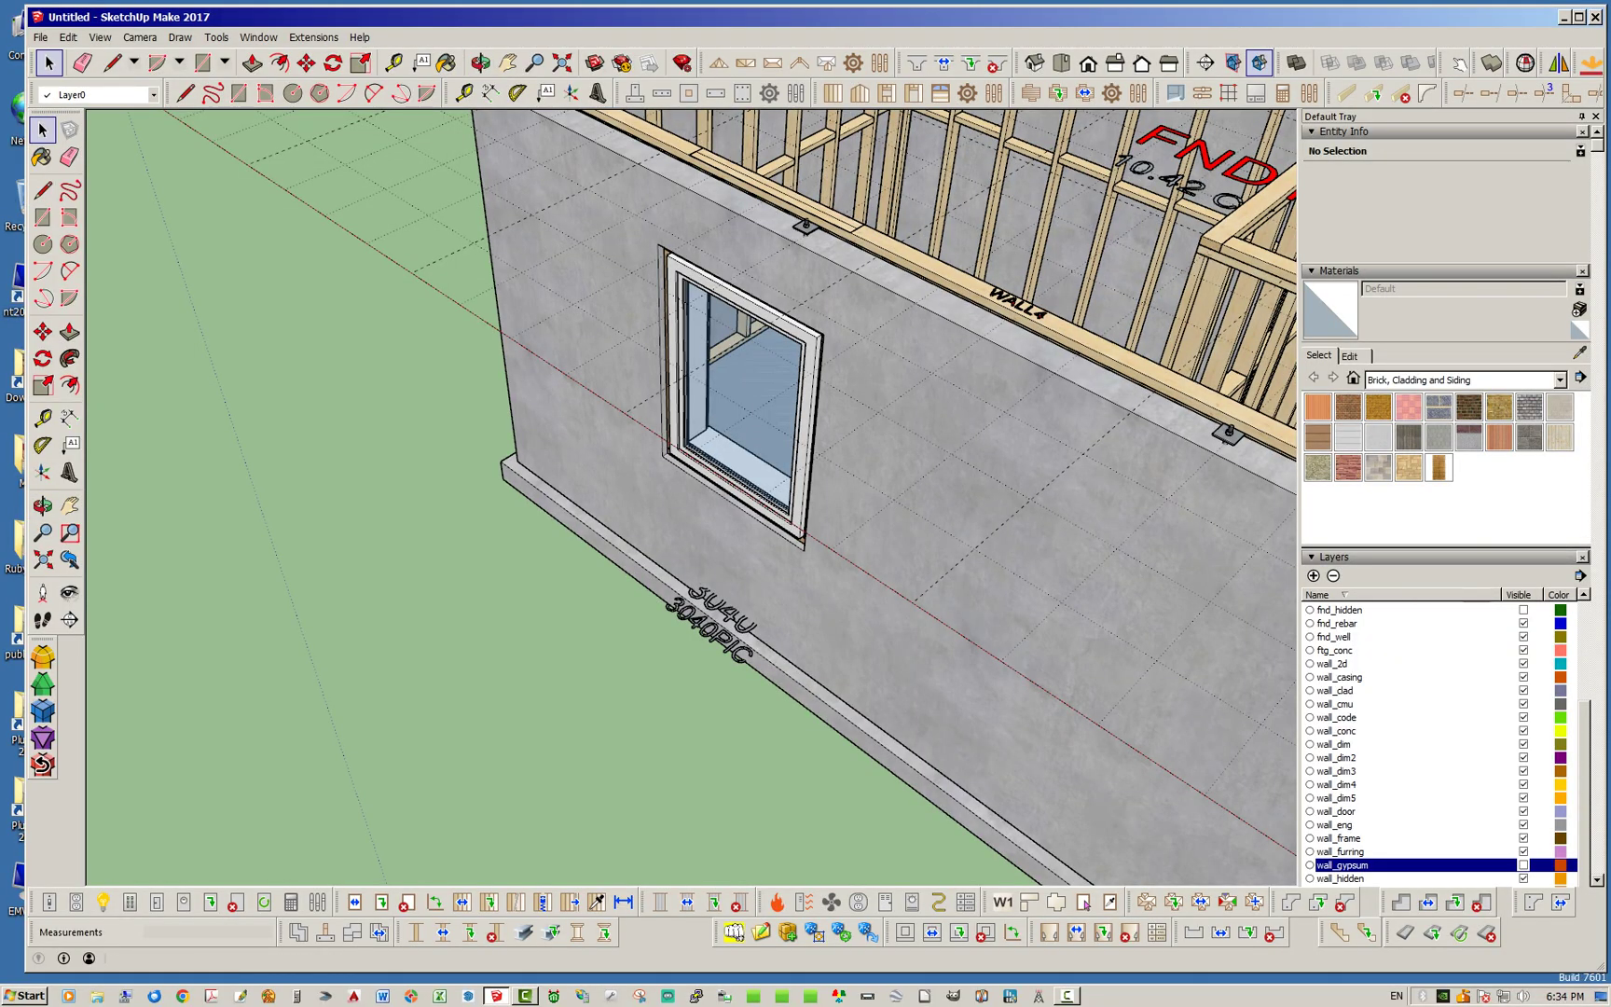
middle_click_drag(802, 419, 951, 429)
middle_click_drag(972, 640, 937, 644)
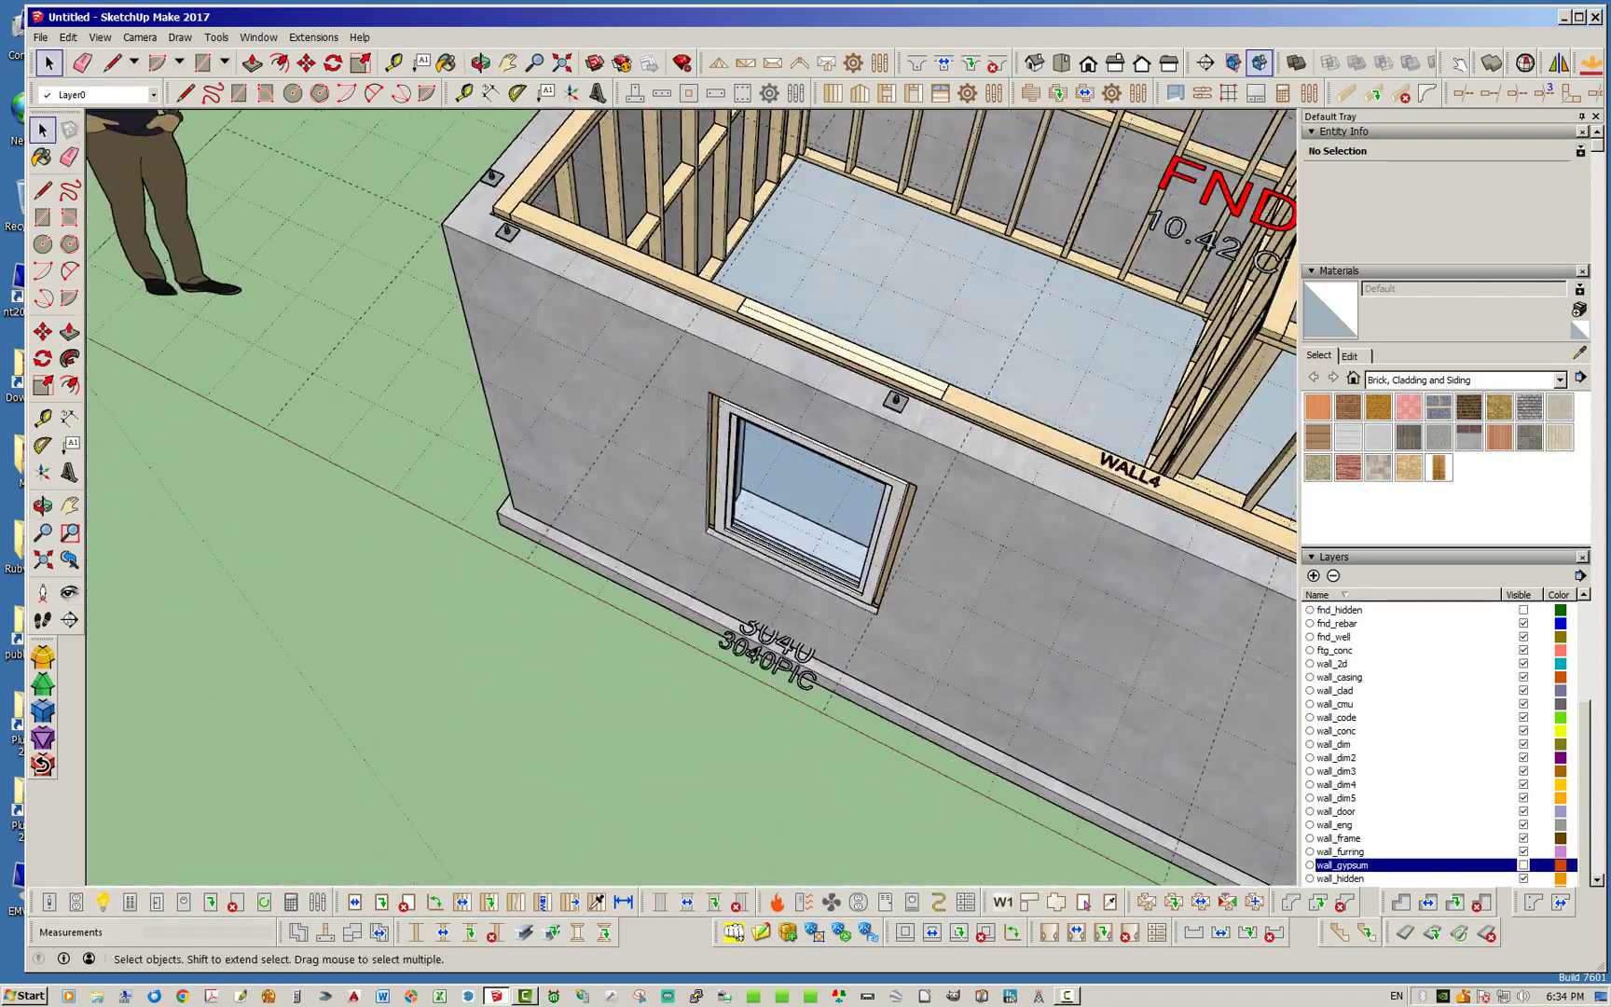
scroll(597, 560, "down", 3)
middle_click_drag(690, 550, 760, 527)
scroll(765, 513, "up", 3)
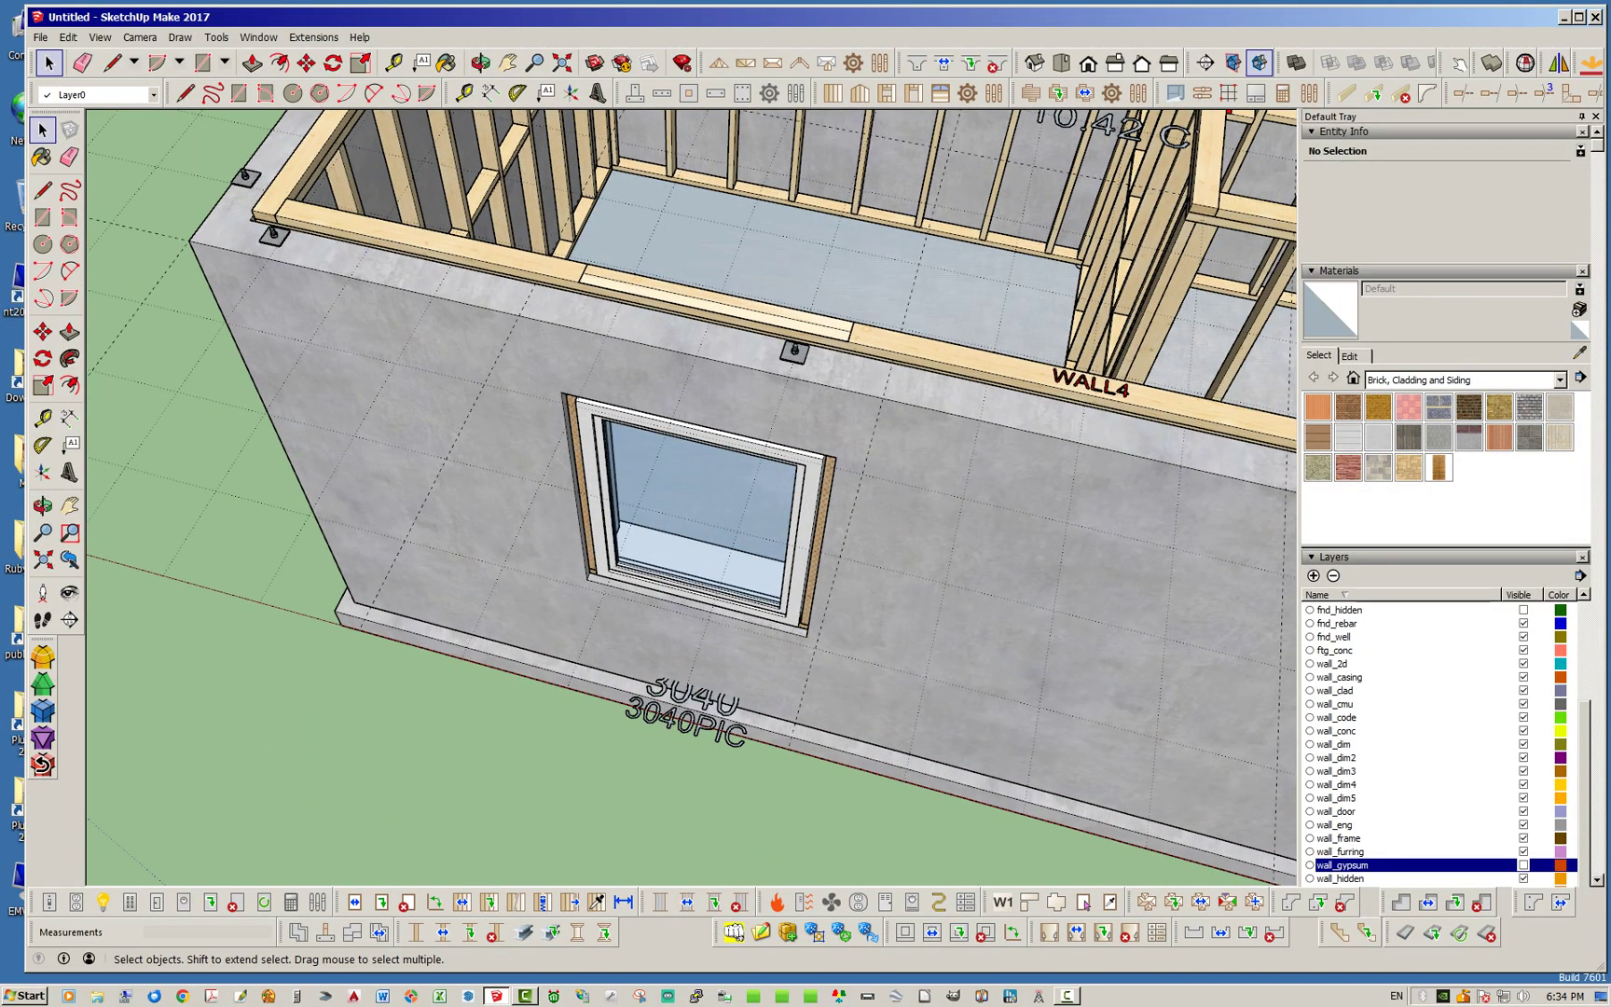
middle_click_drag(653, 559, 643, 499)
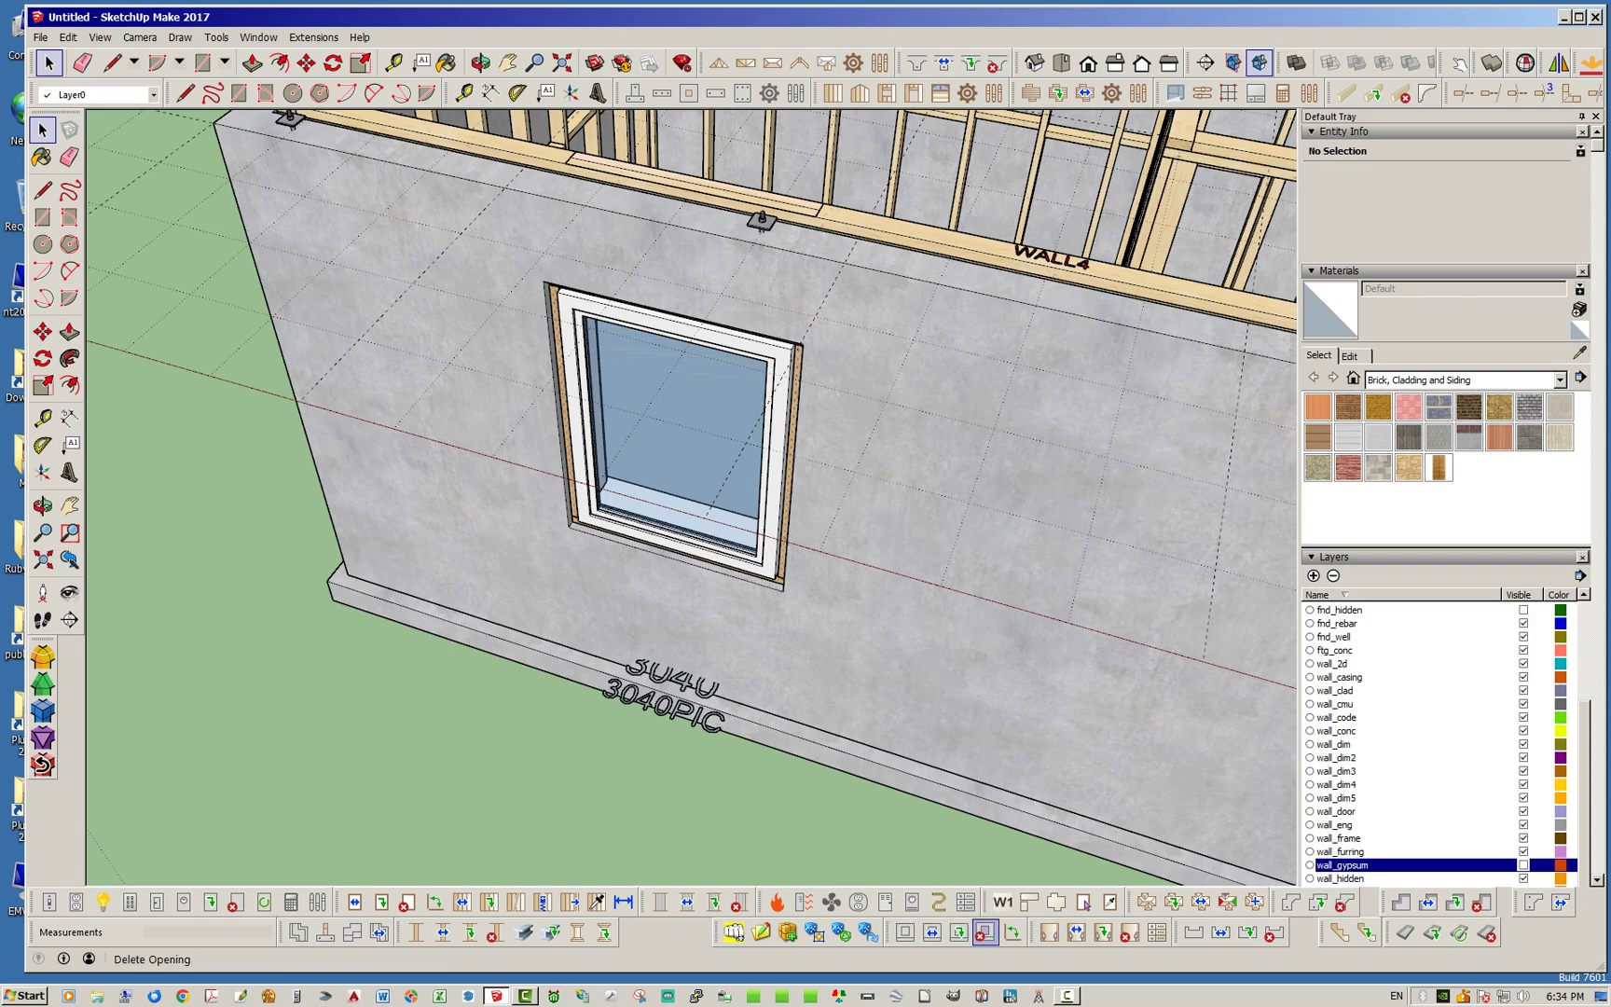
Step: Examine the window's interior casing, deep jamb extensions and surrounding wall framing from inside the basement
middle_click_drag(793, 522, 466, 653)
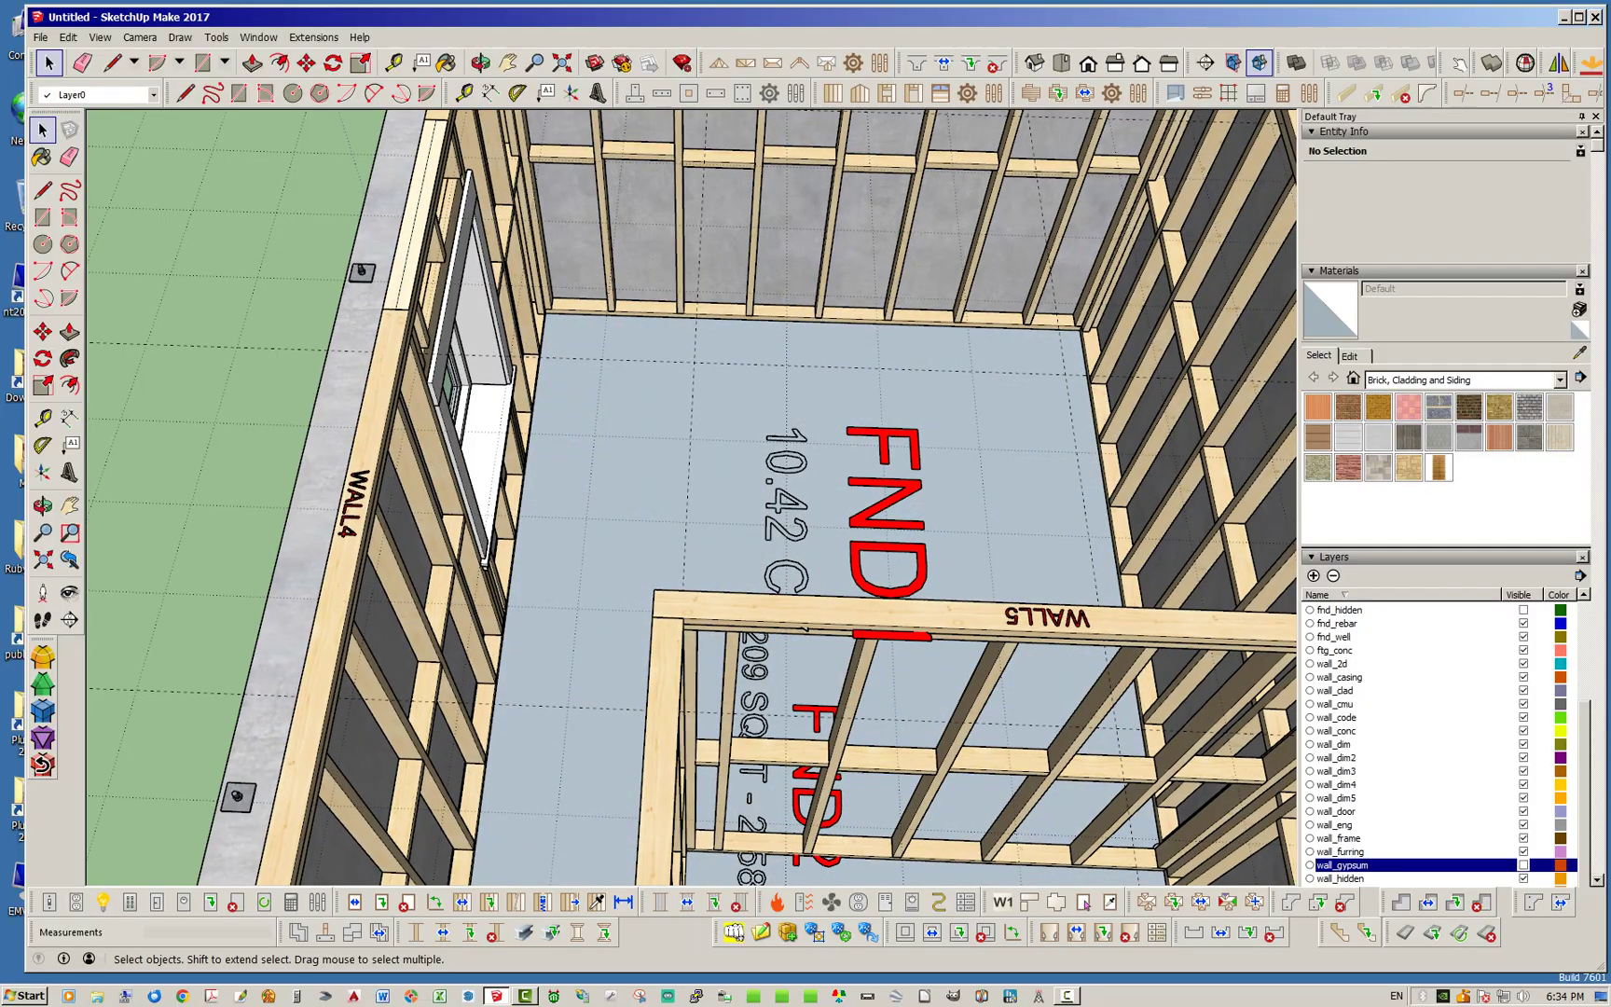
middle_click_drag(727, 606, 597, 559)
scroll(625, 597, "down", 3)
scroll(596, 373, "up", 5)
scroll(568, 301, "up", 2)
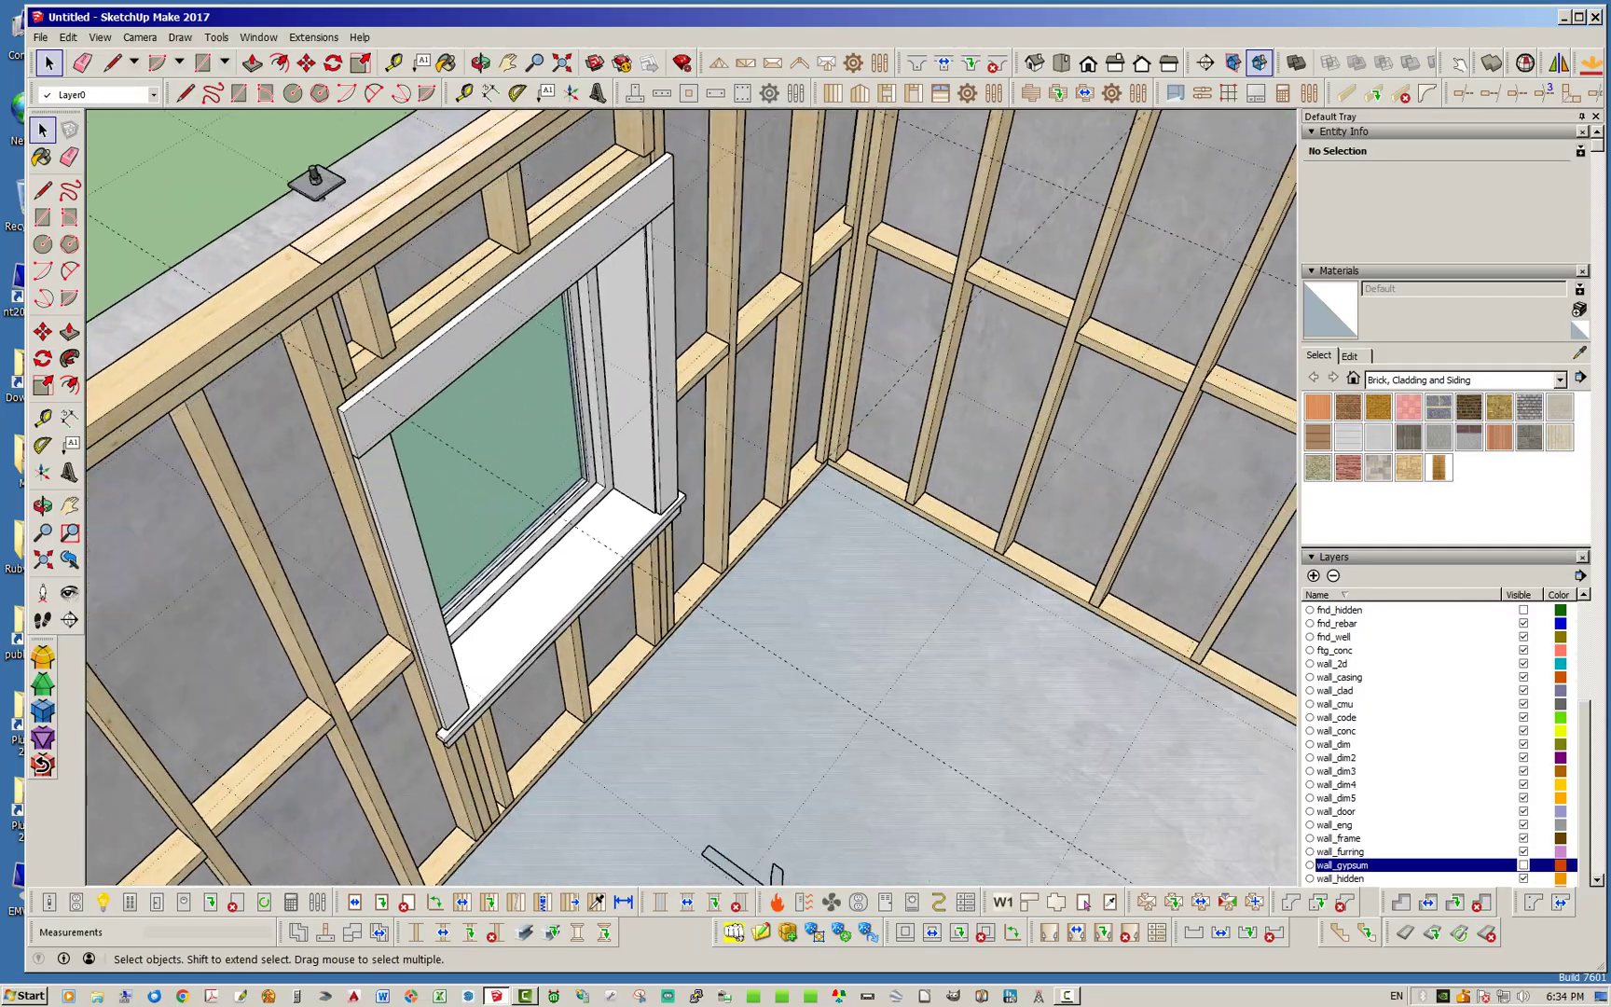
scroll(653, 615, "down", 3)
mouse_move(653, 615)
middle_mouse_down()
mouse_move(508, 625)
mouse_move(676, 616)
middle_mouse_up()
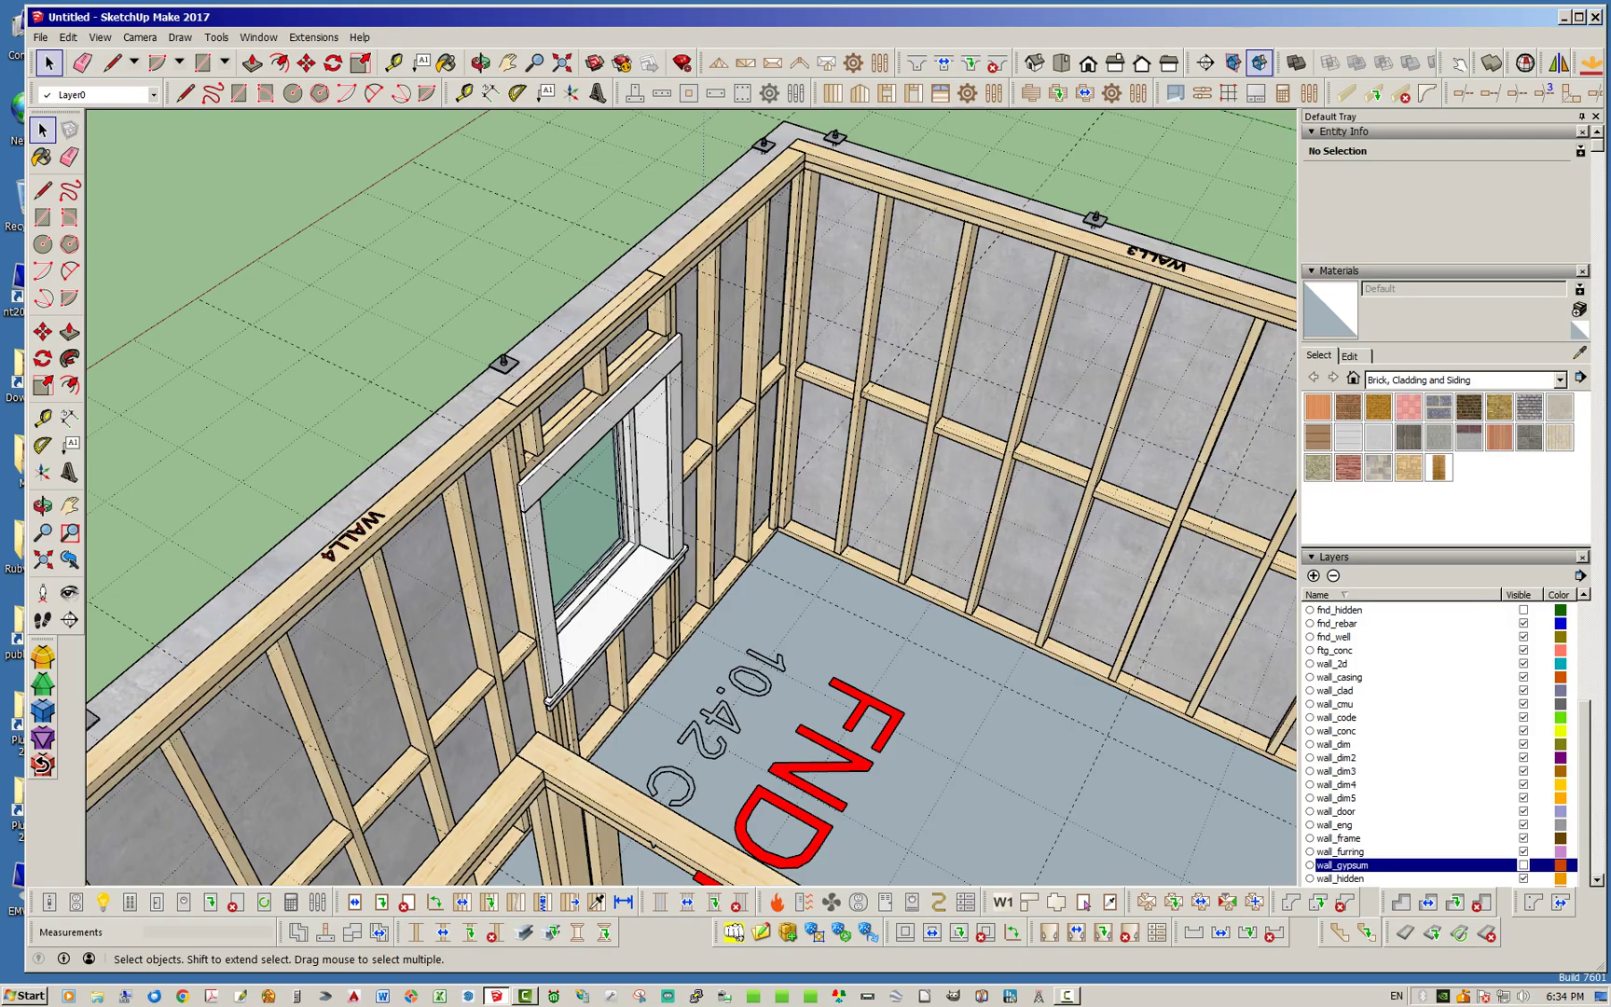
middle_click_drag(560, 578, 620, 602)
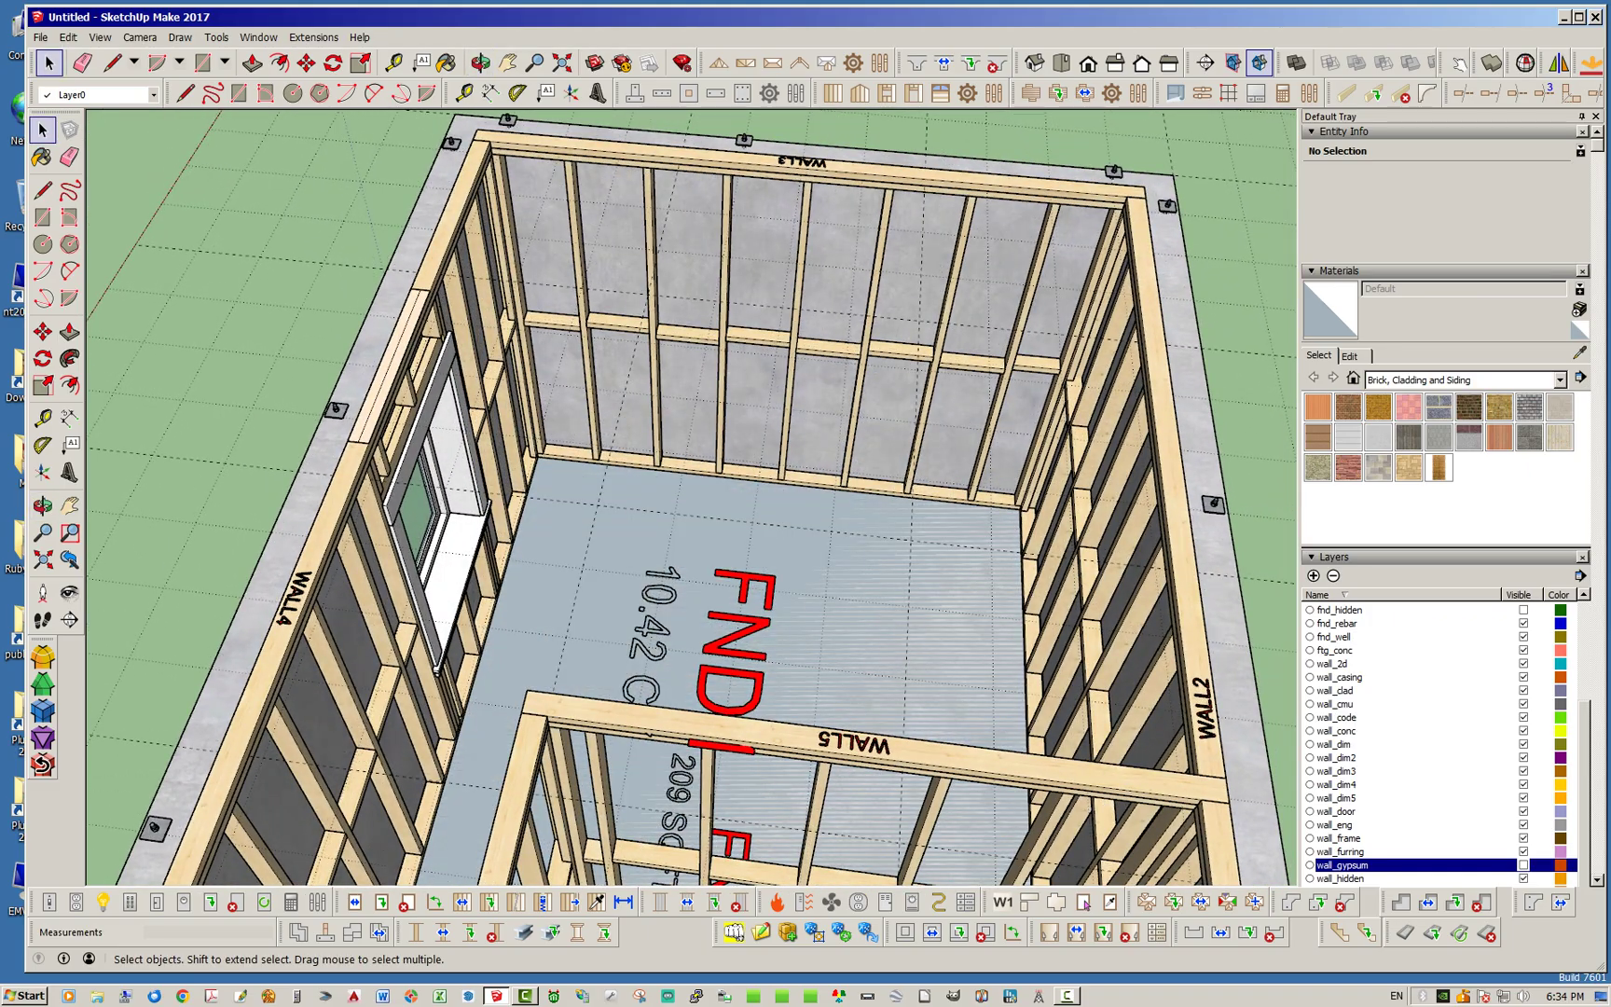
middle_click_drag(517, 411, 653, 411)
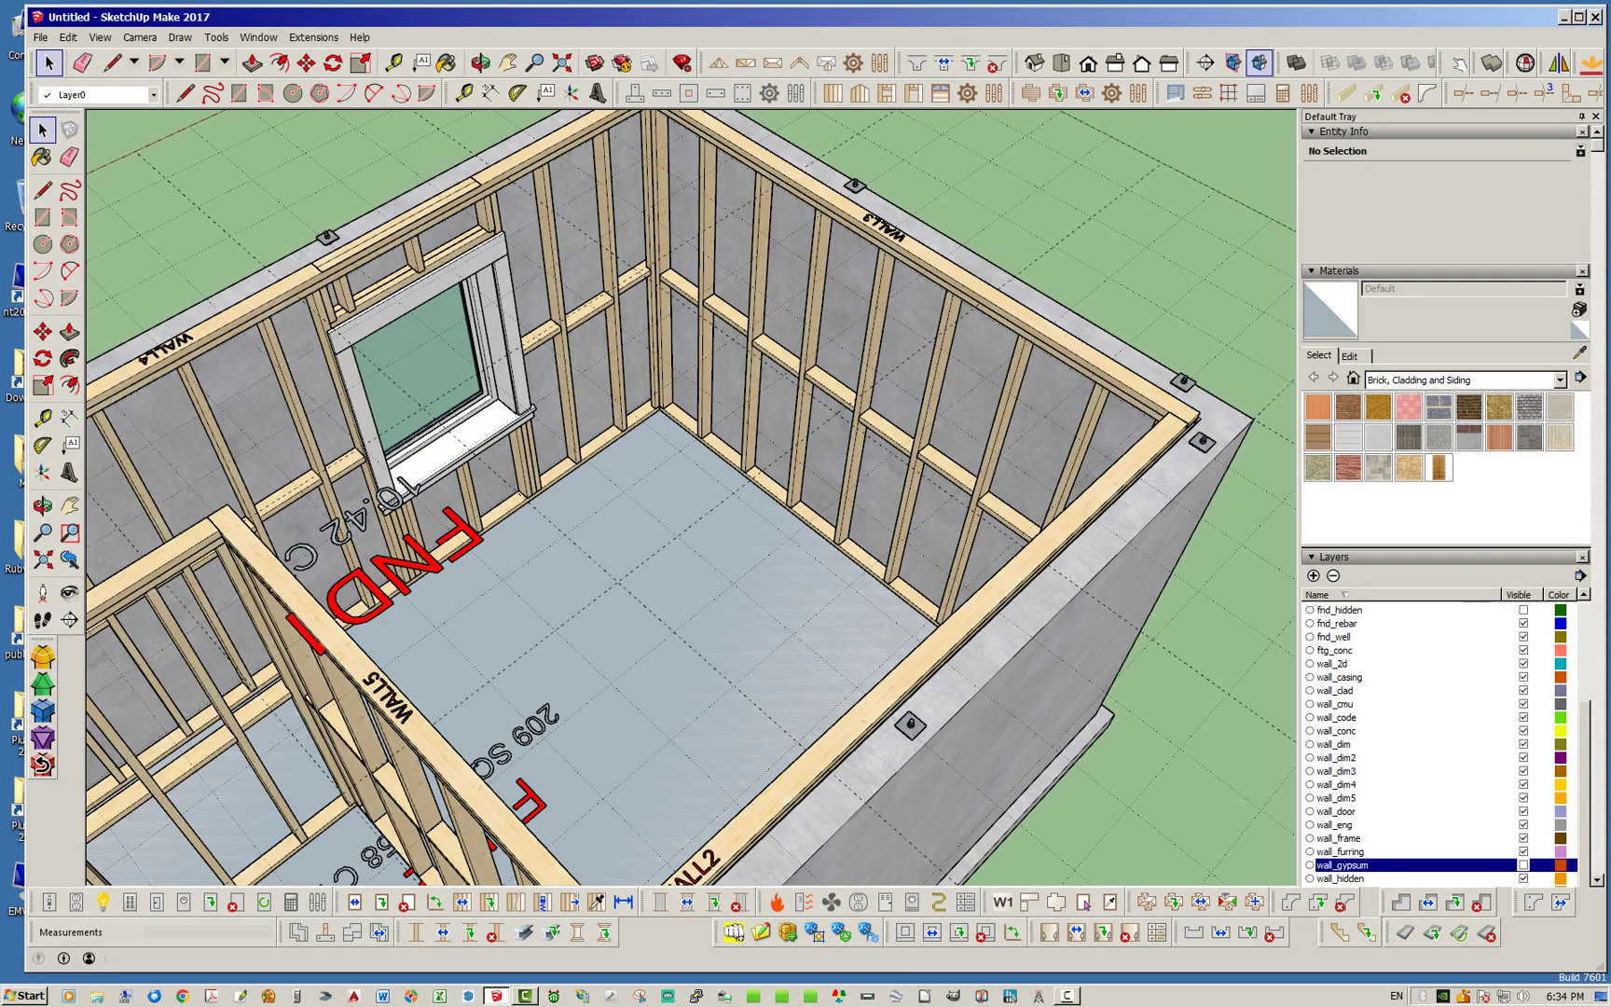
scroll(277, 816, "up", 3)
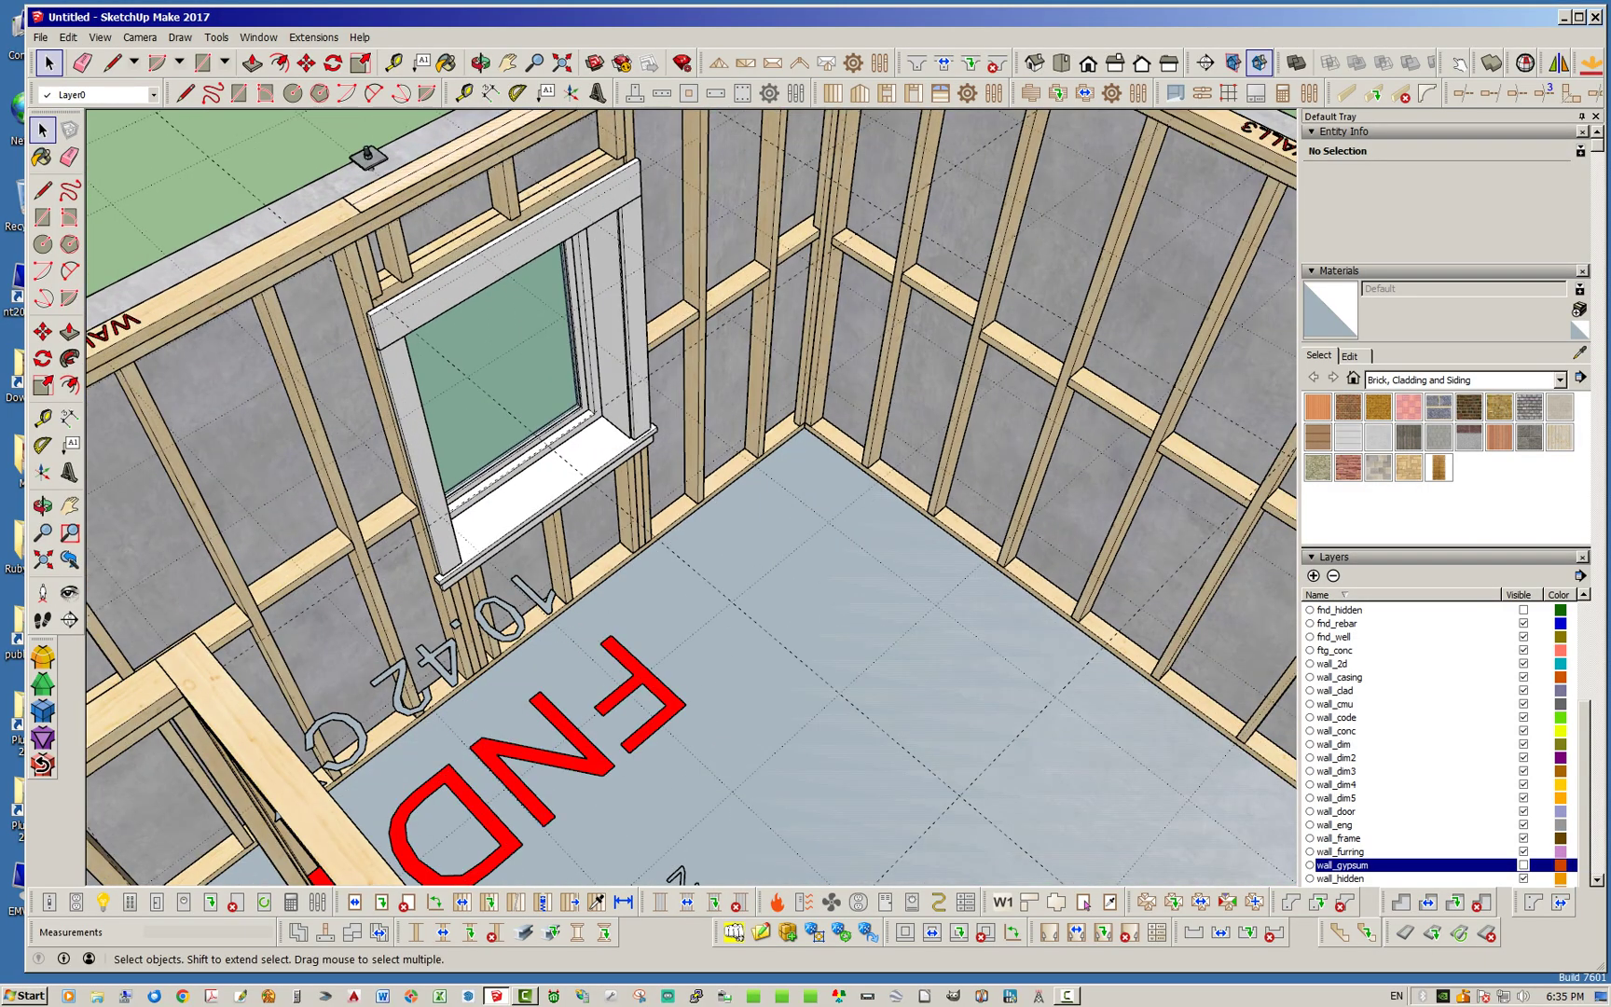
mouse_move(277, 815)
middle_mouse_down()
mouse_move(643, 792)
mouse_move(282, 836)
middle_mouse_up()
Step: Review the whole basement with its stemwalls, perimeter framing and partition walls from several sides
middle_click_drag(793, 503, 540, 448)
scroll(704, 433, "down", 4)
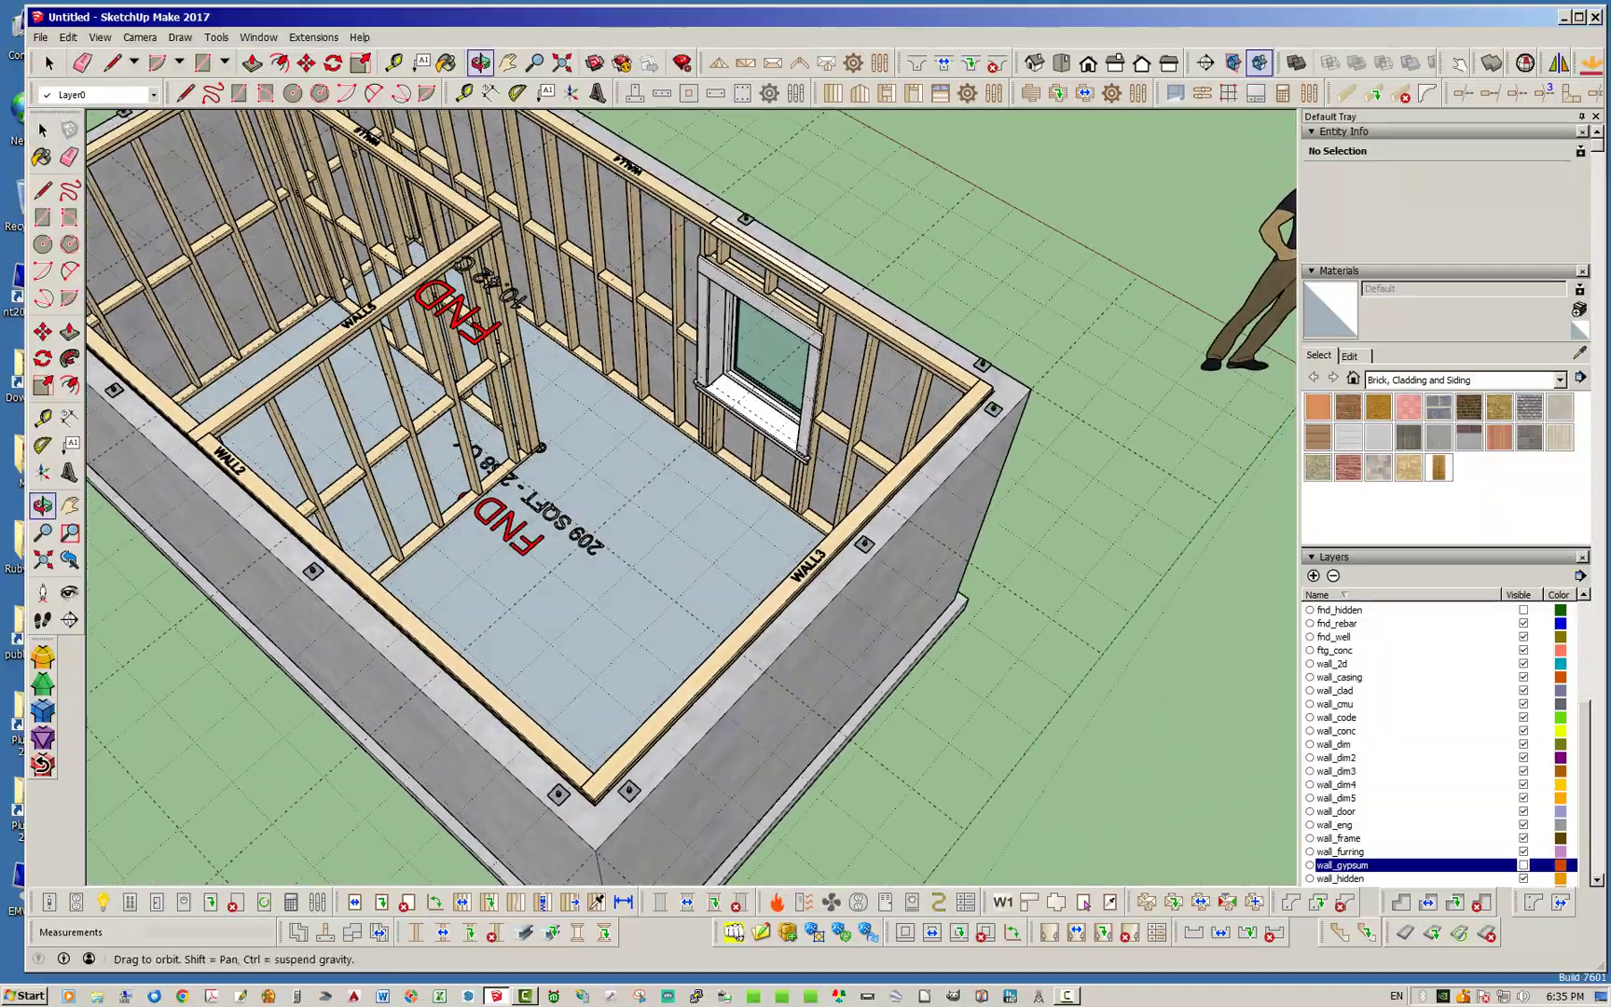
middle_click_drag(392, 783, 396, 781)
middle_click_drag(597, 644, 536, 470)
scroll(625, 473, "up", 3)
middle_click_drag(652, 485, 550, 522)
scroll(344, 520, "down", 3)
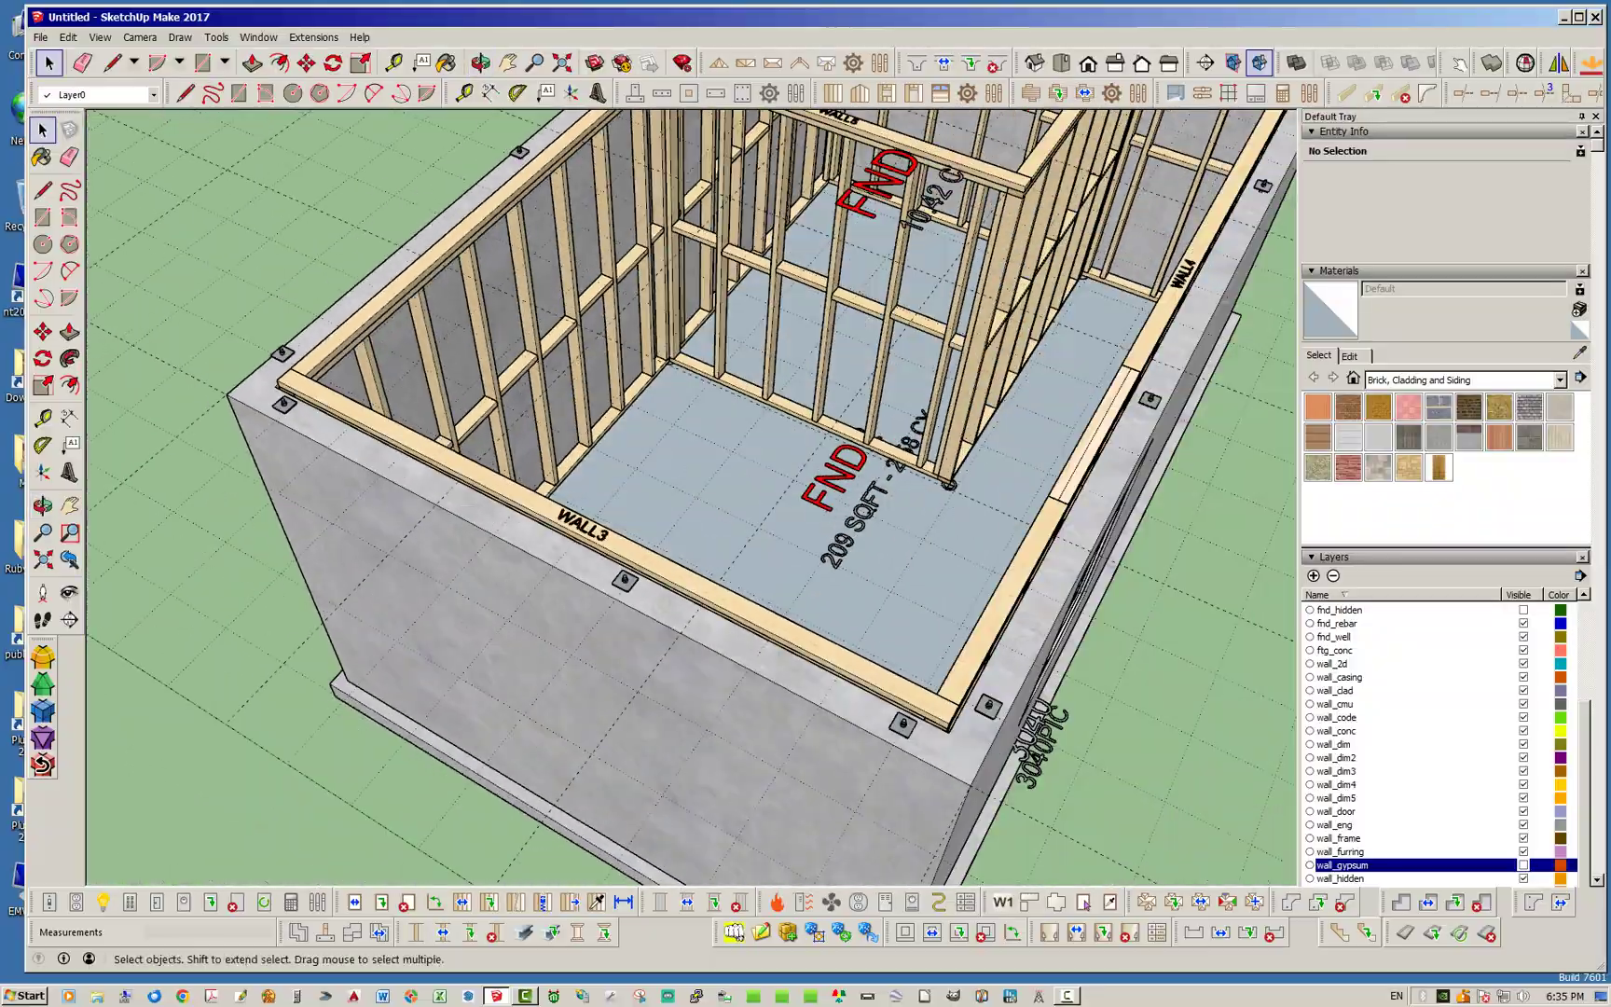
Step: Examine the framed basement from above, closing in on the top plates and header along the window wall
middle_click_drag(616, 466, 226, 490)
scroll(226, 489, "down", 1)
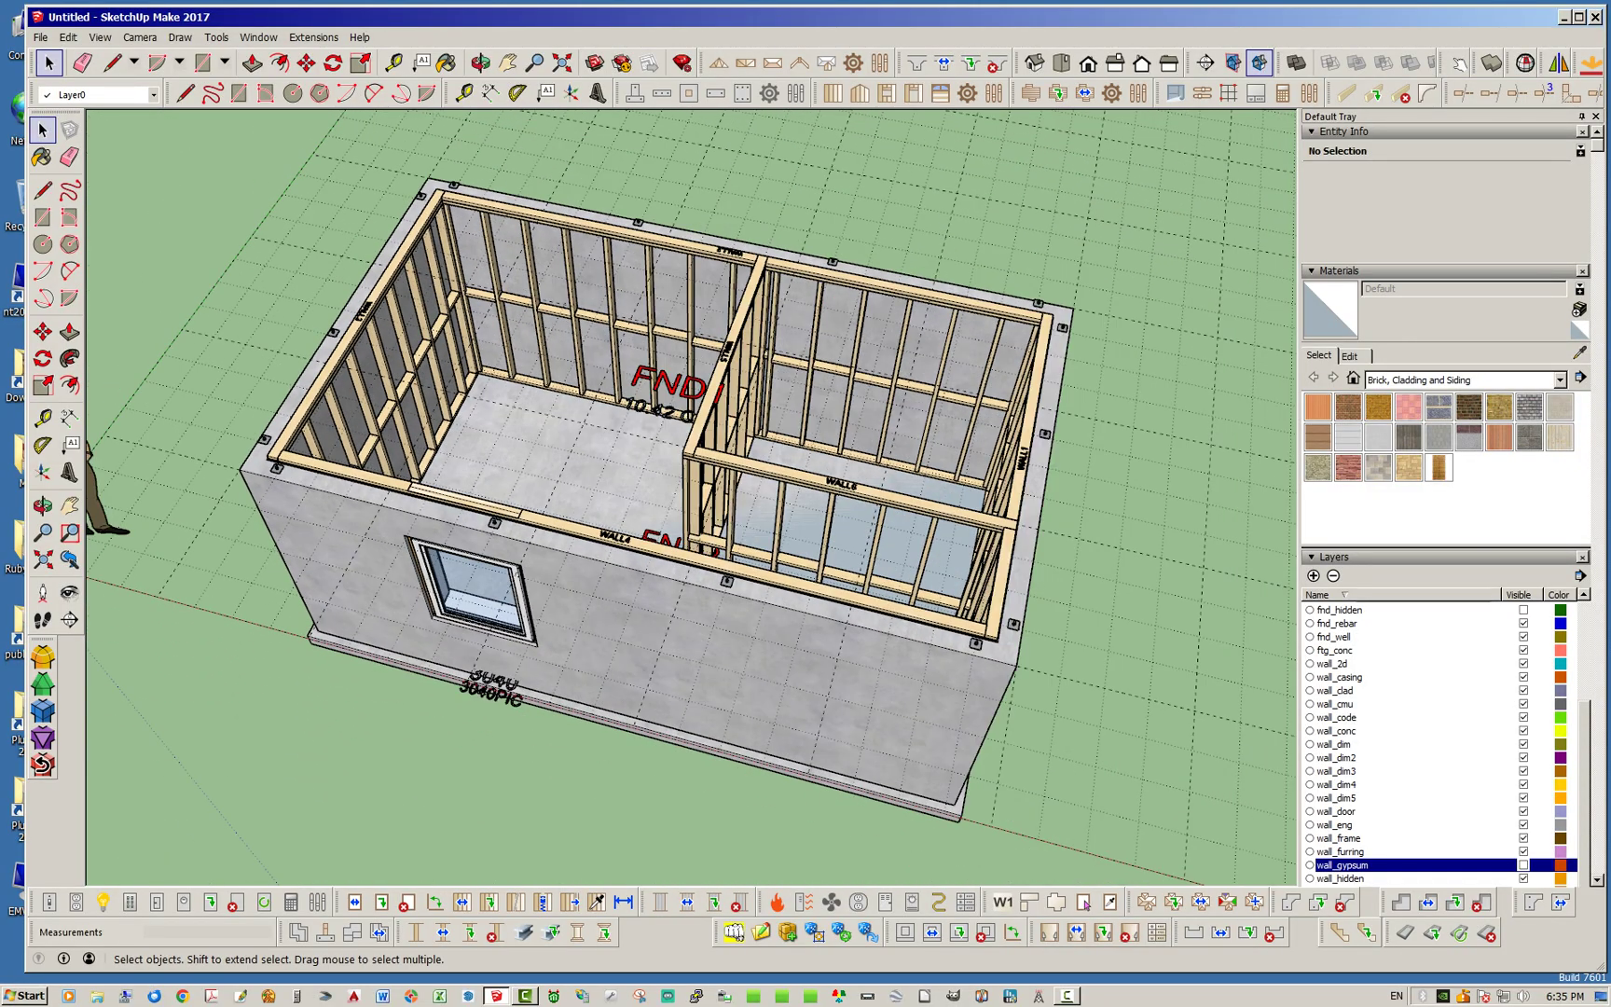
middle_click_drag(615, 466, 606, 508)
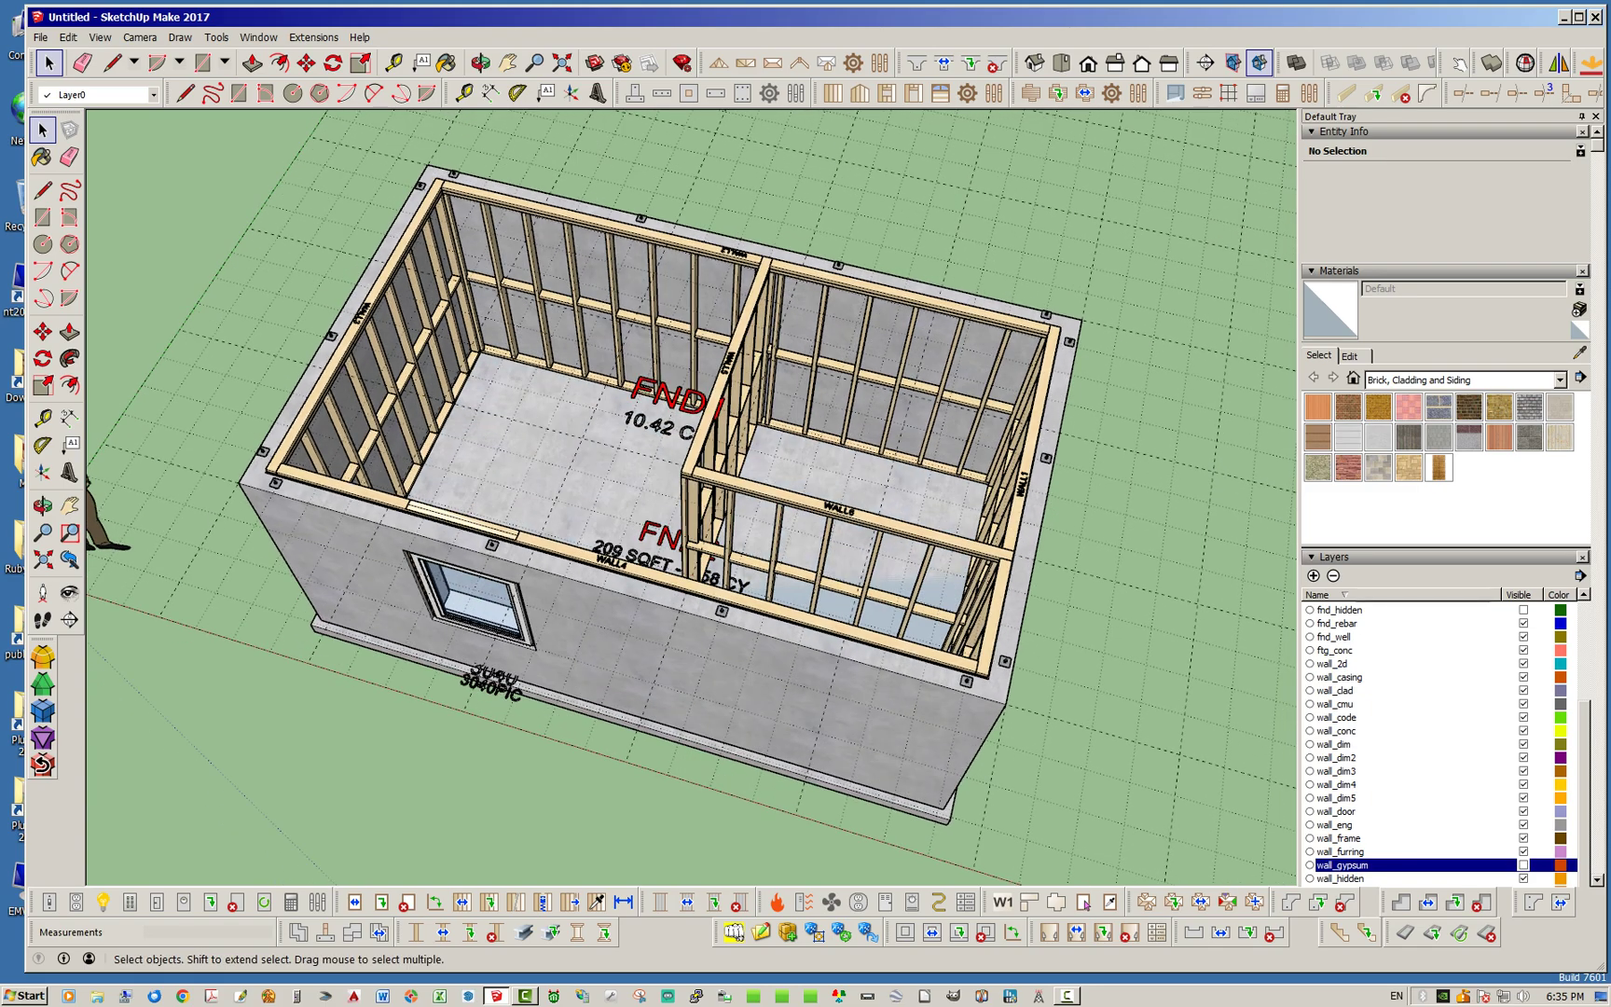
middle_click_drag(652, 495, 718, 504)
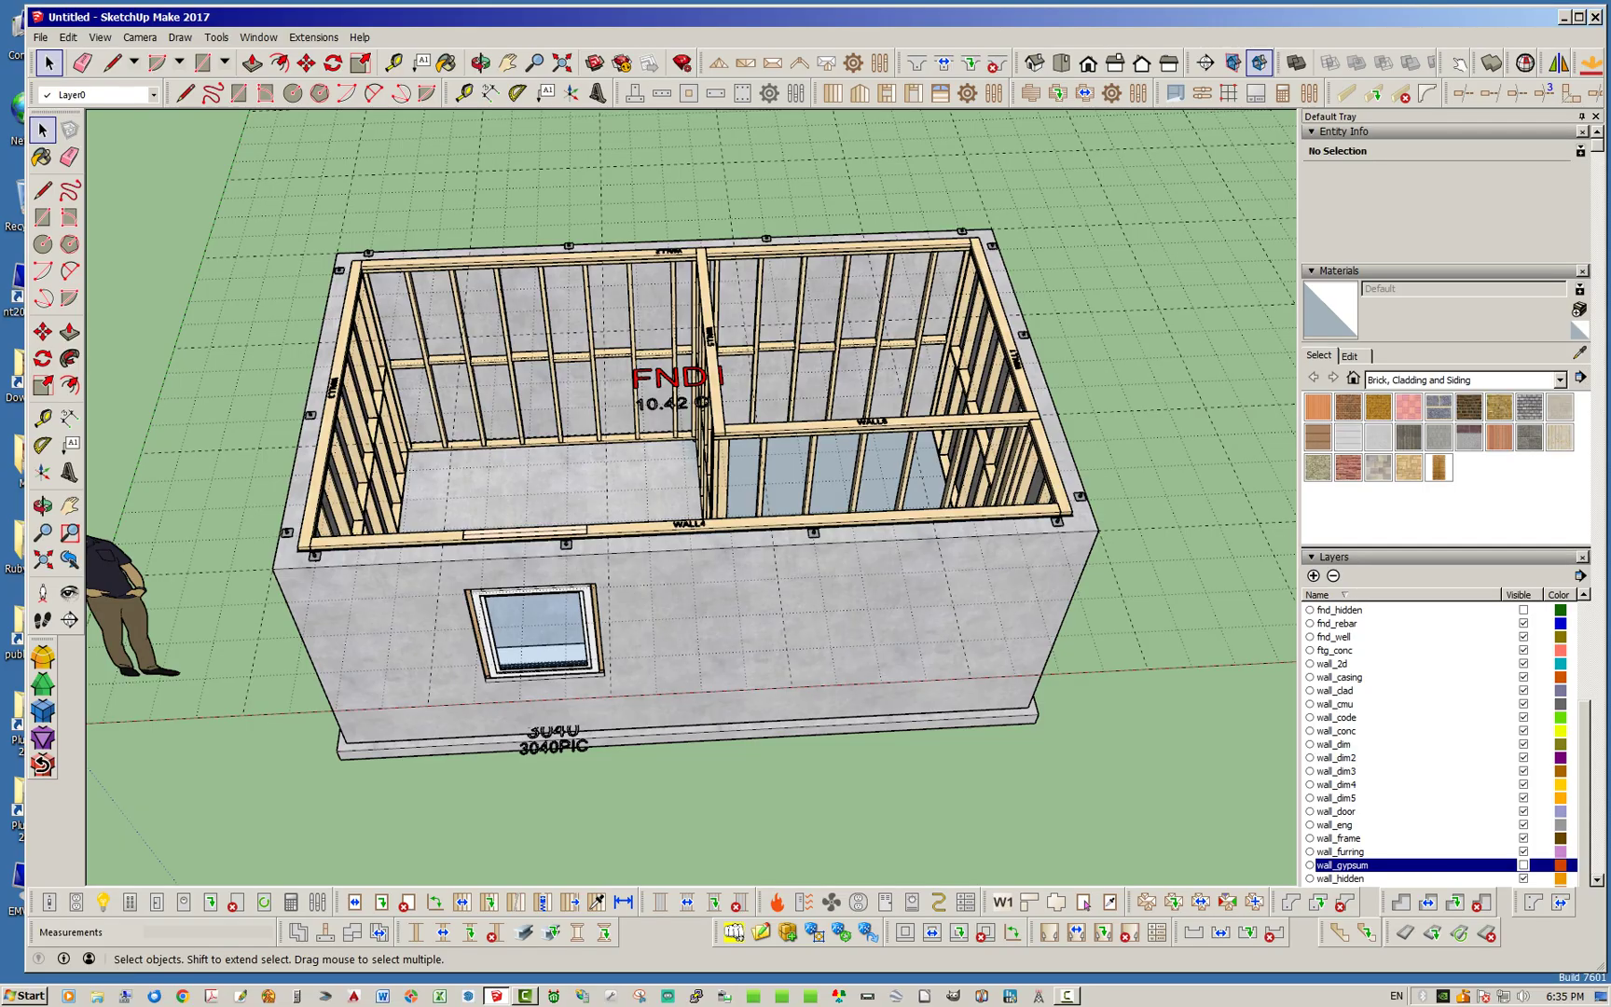
scroll(317, 551, "up", 3)
scroll(436, 553, "up", 3)
middle_click_drag(435, 554, 401, 644)
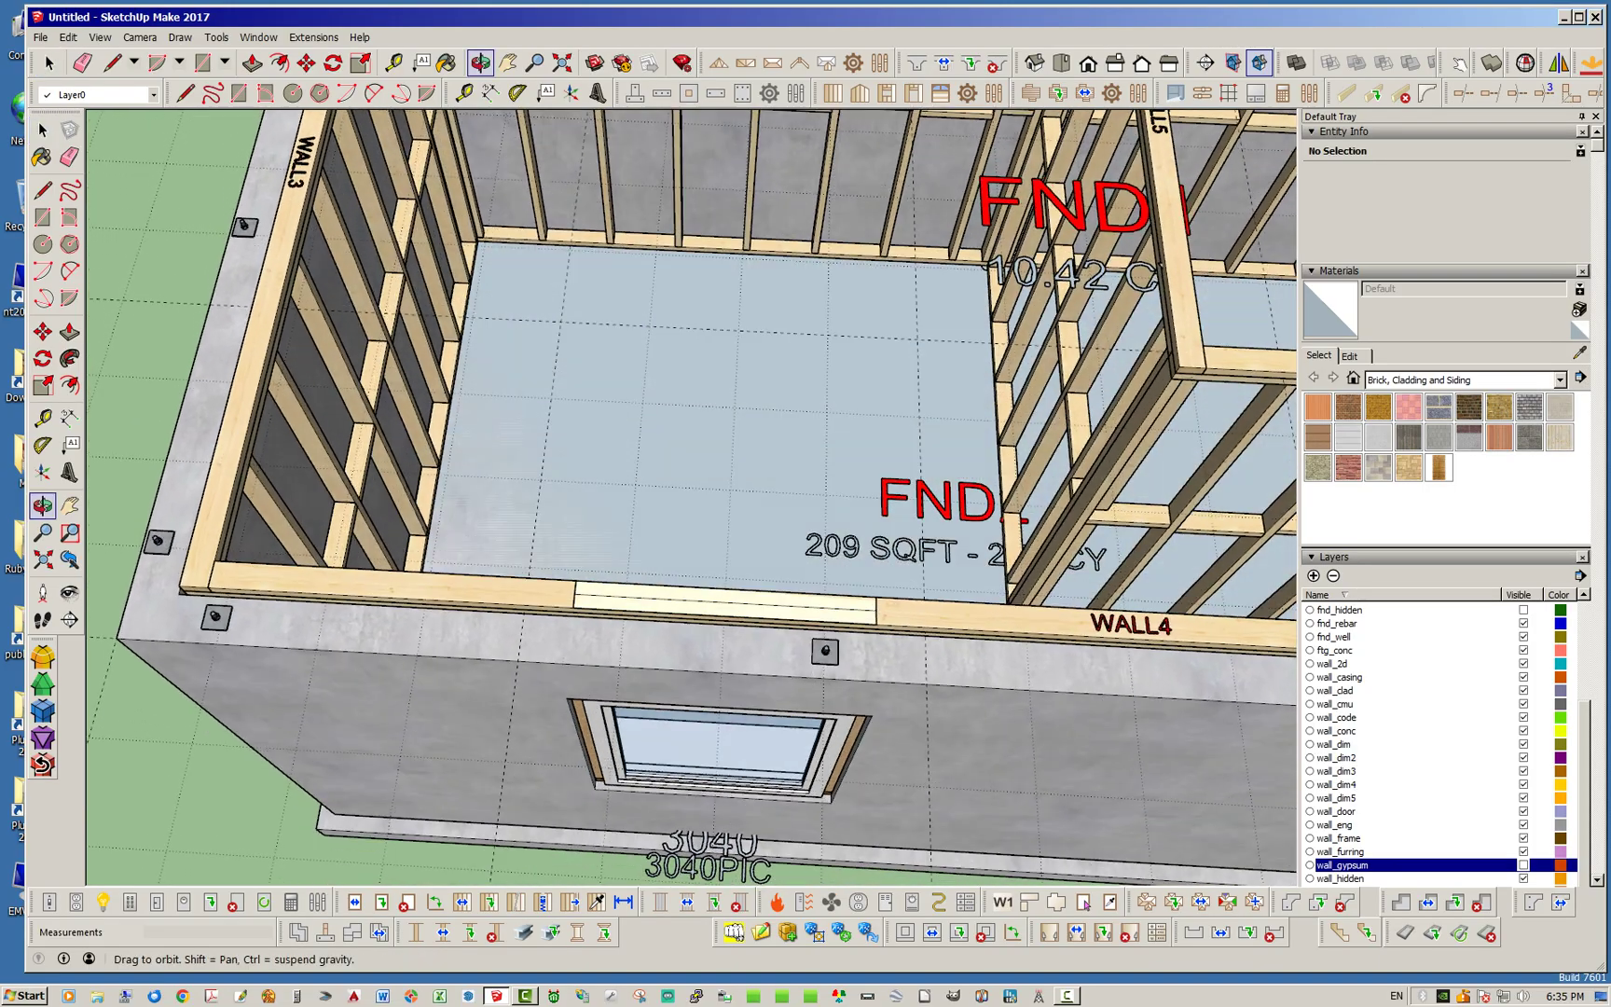
middle_click_drag(1002, 606, 990, 669)
scroll(1252, 651, "up", 4)
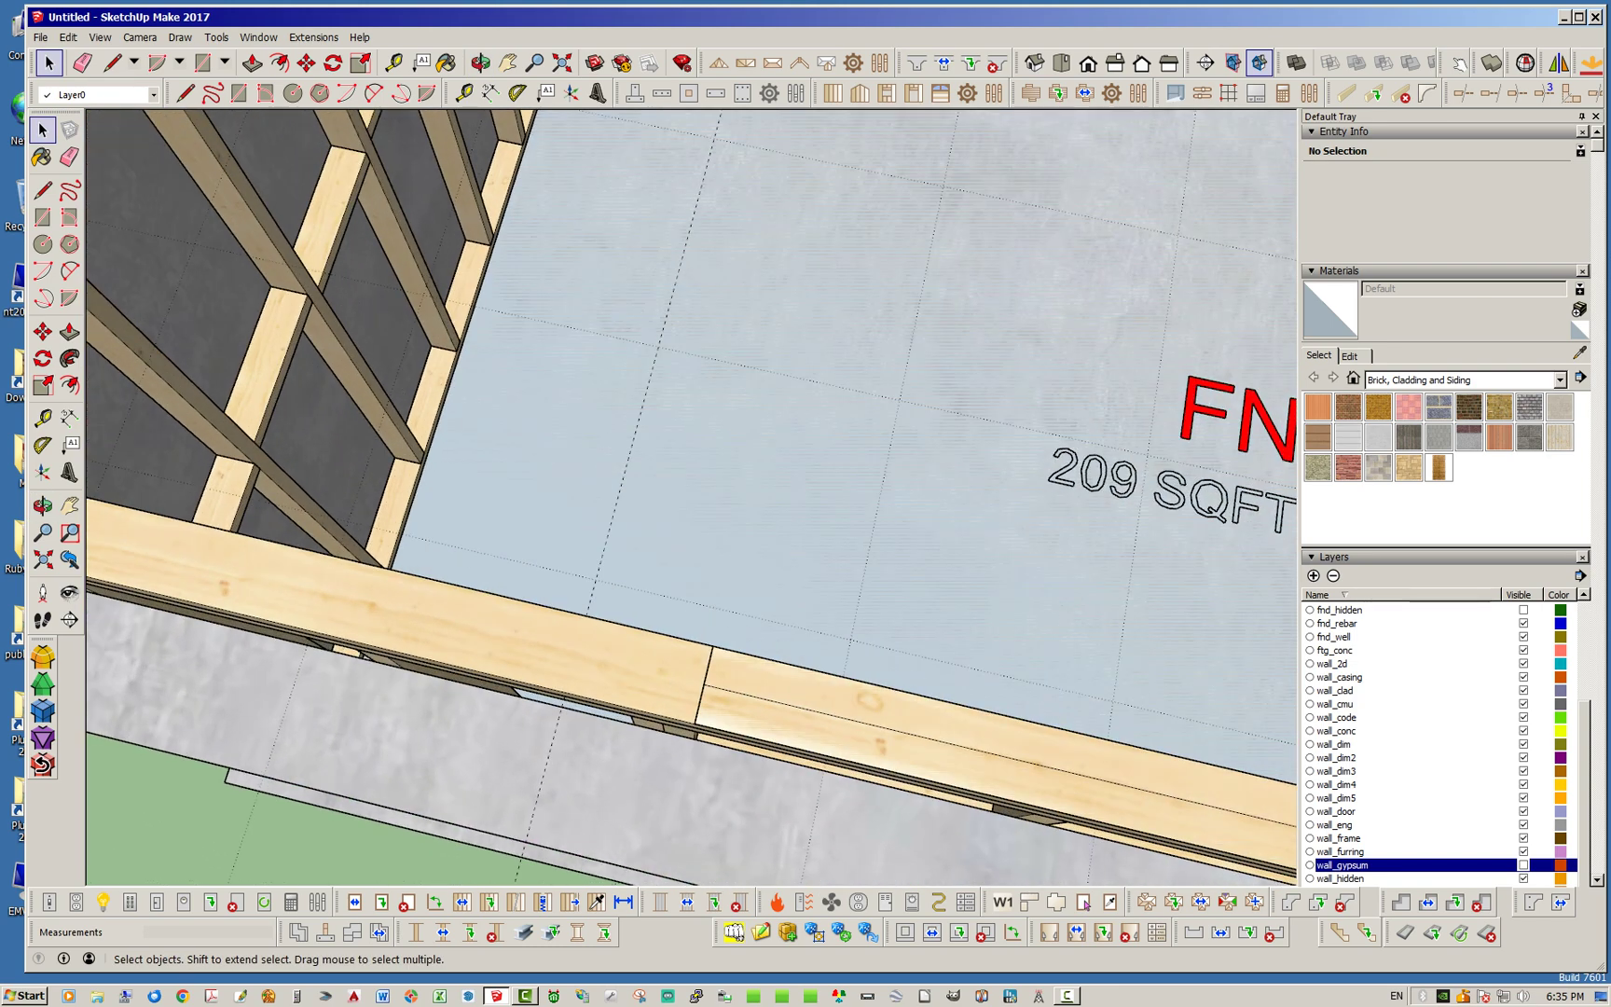
Step: Inspect the stemwall corner beside the window, including its anchor bolts and the inset wall framing
scroll(1197, 647, "down", 3)
scroll(1197, 647, "down", 5)
middle_click_drag(644, 690, 682, 537)
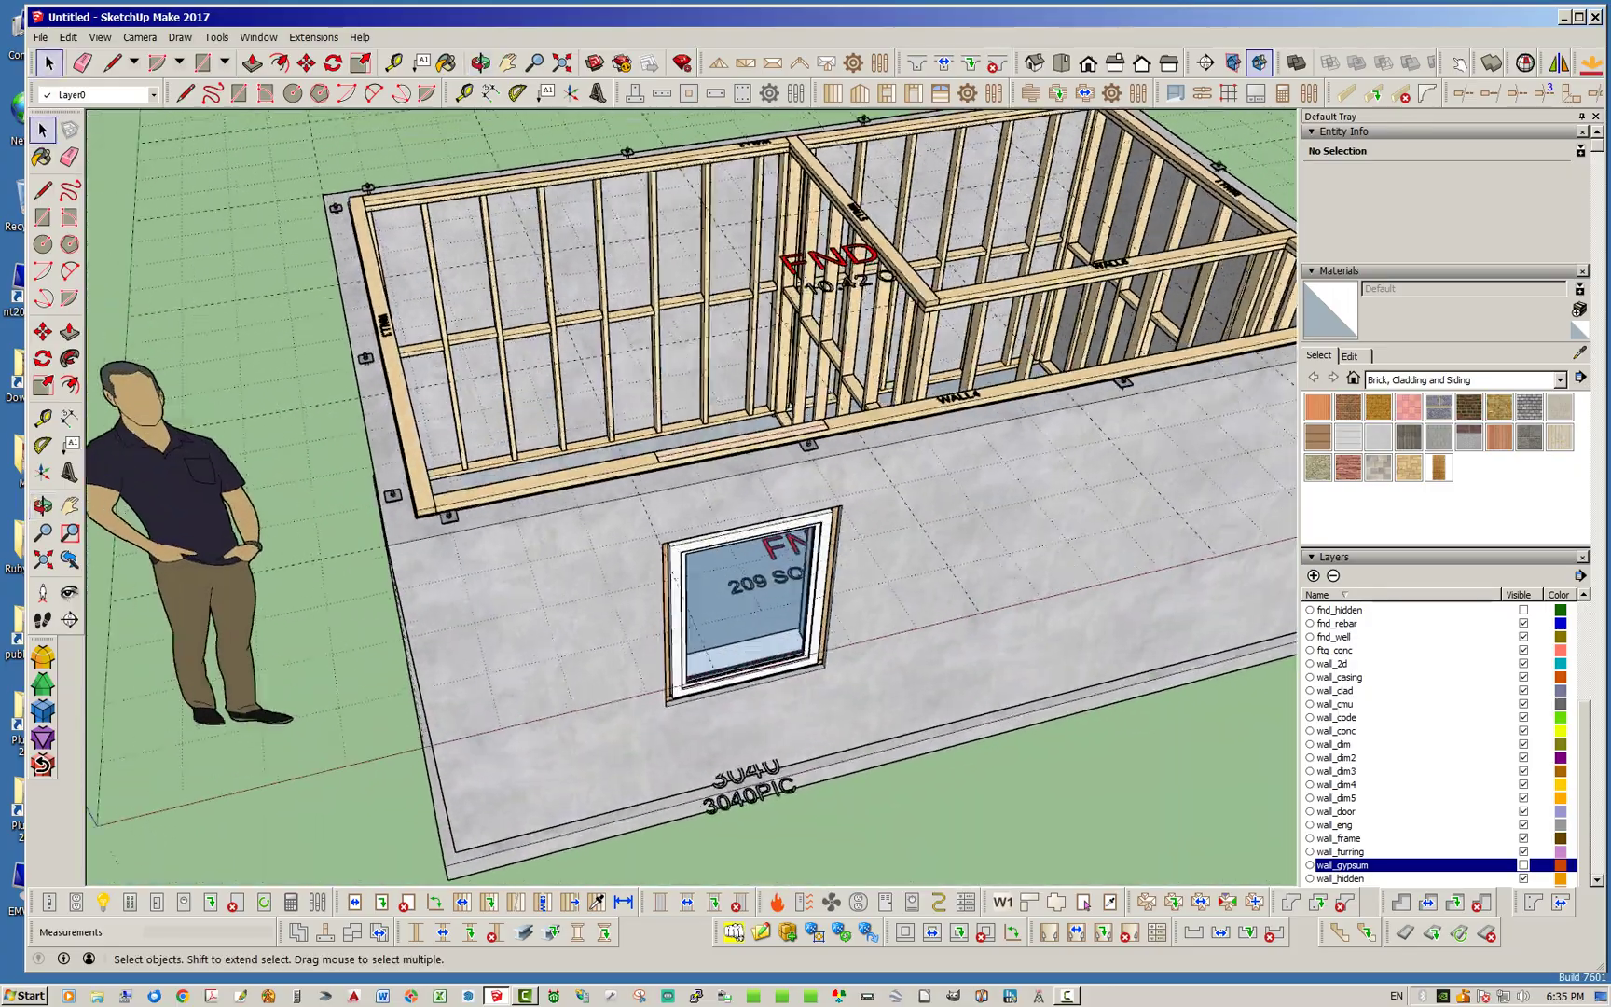
scroll(424, 532, "up", 5)
middle_click_drag(550, 522, 595, 592)
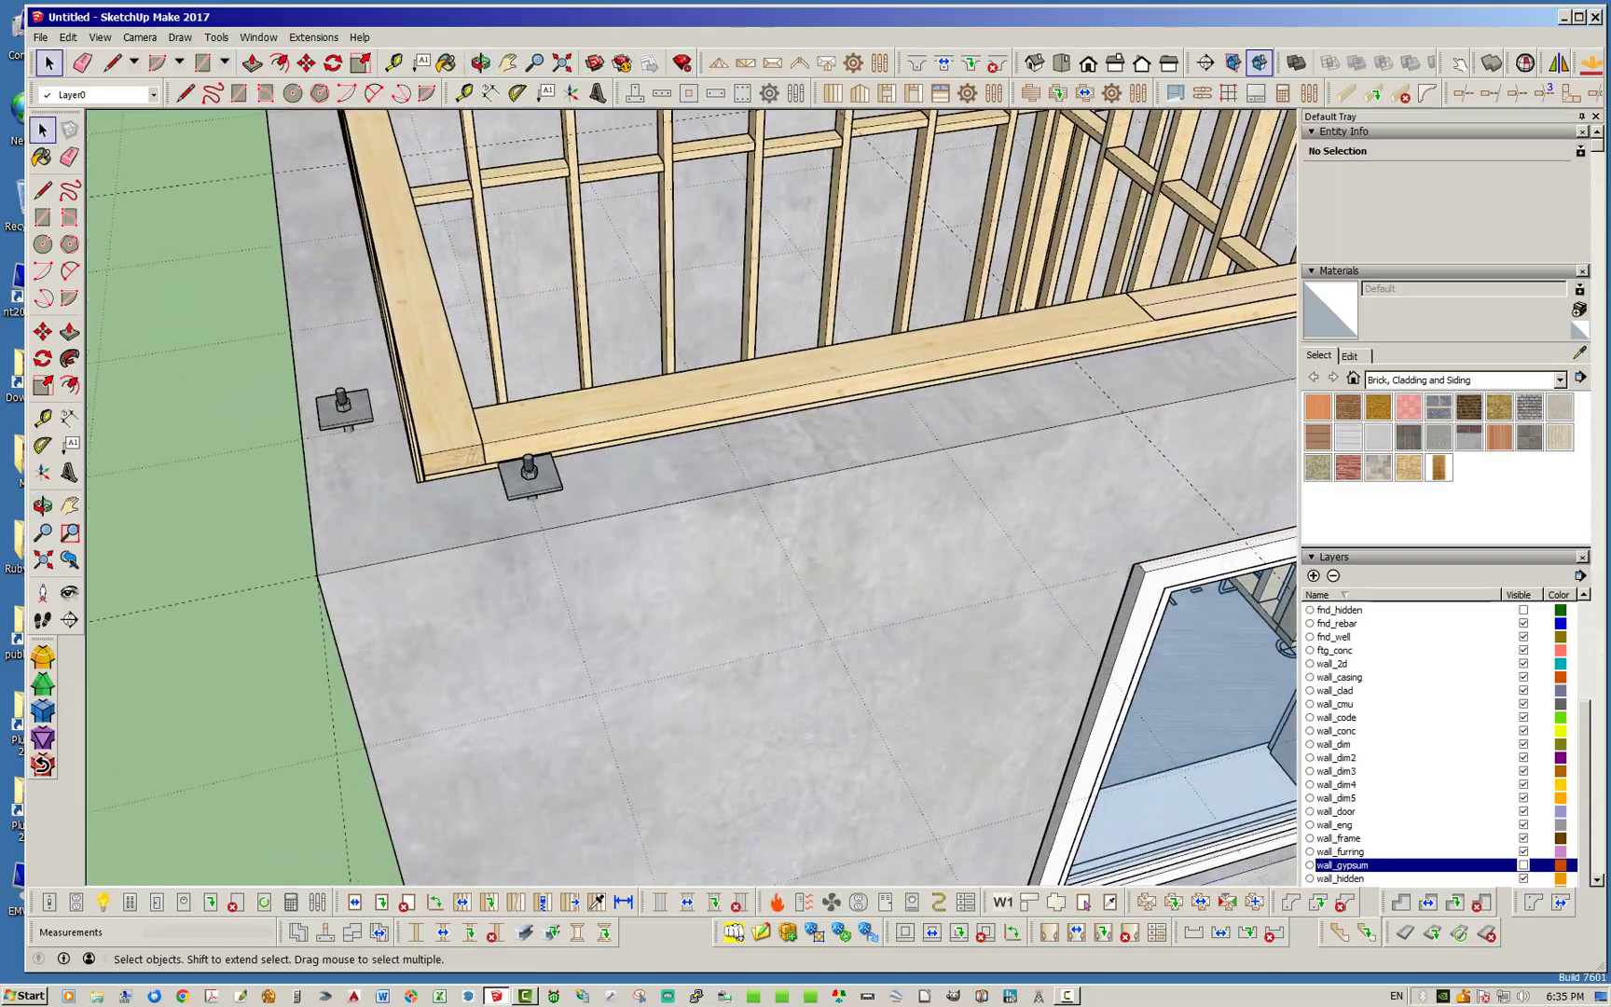
scroll(698, 427, "down", 4)
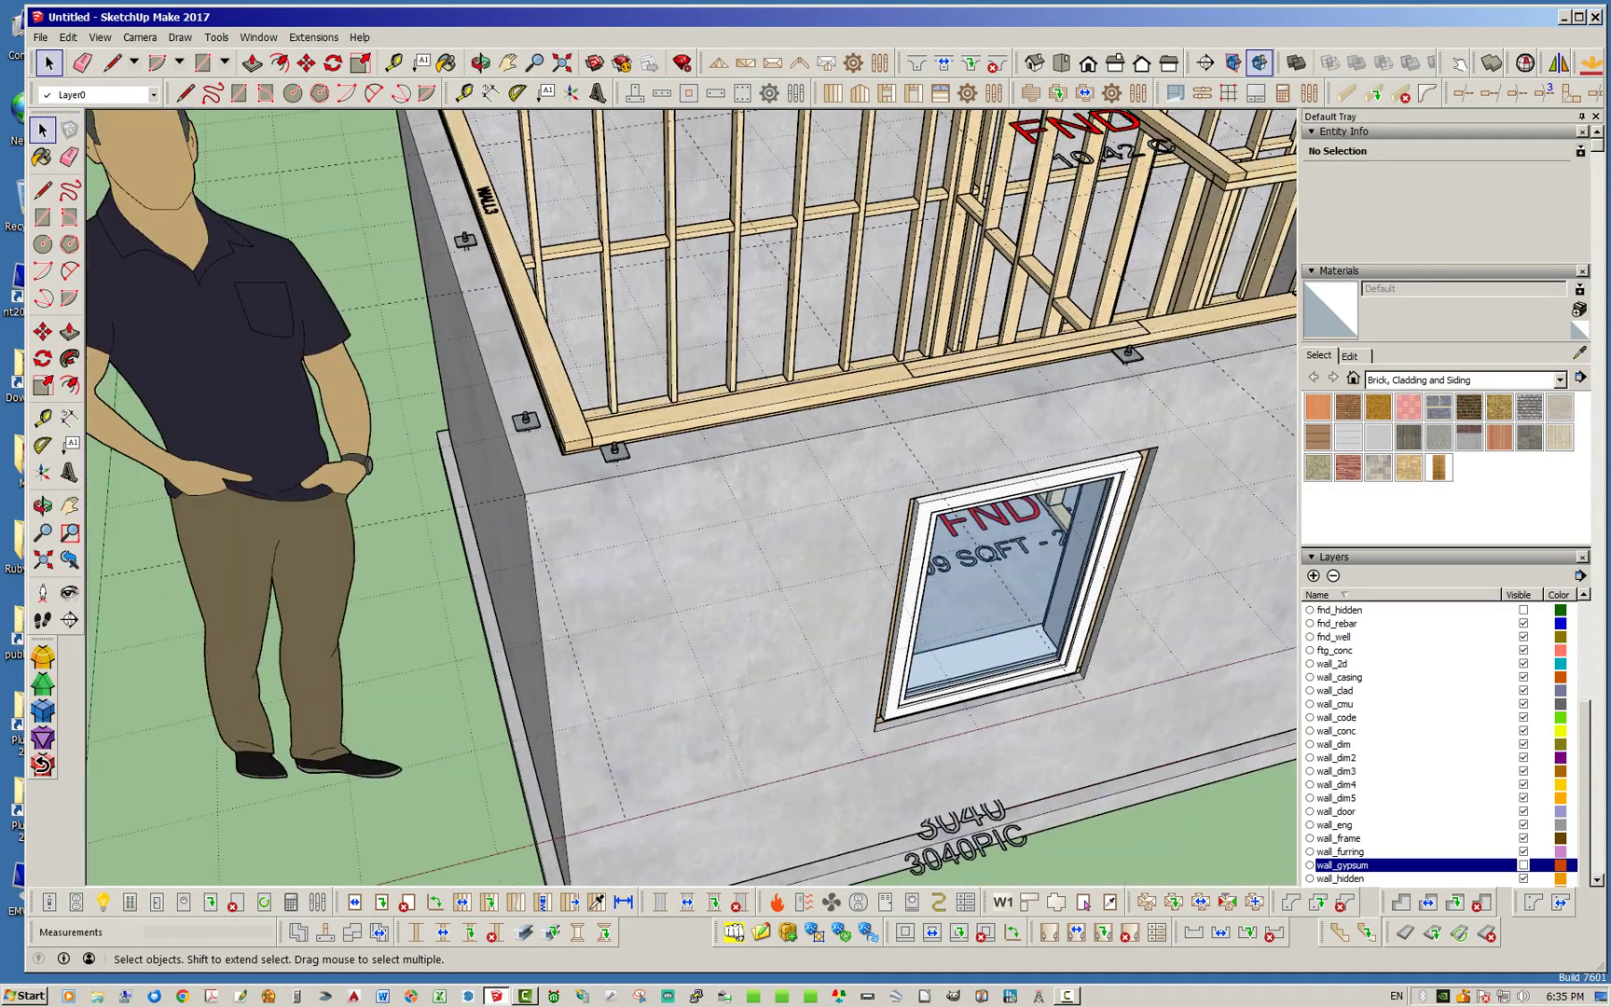
scroll(690, 494, "down", 6)
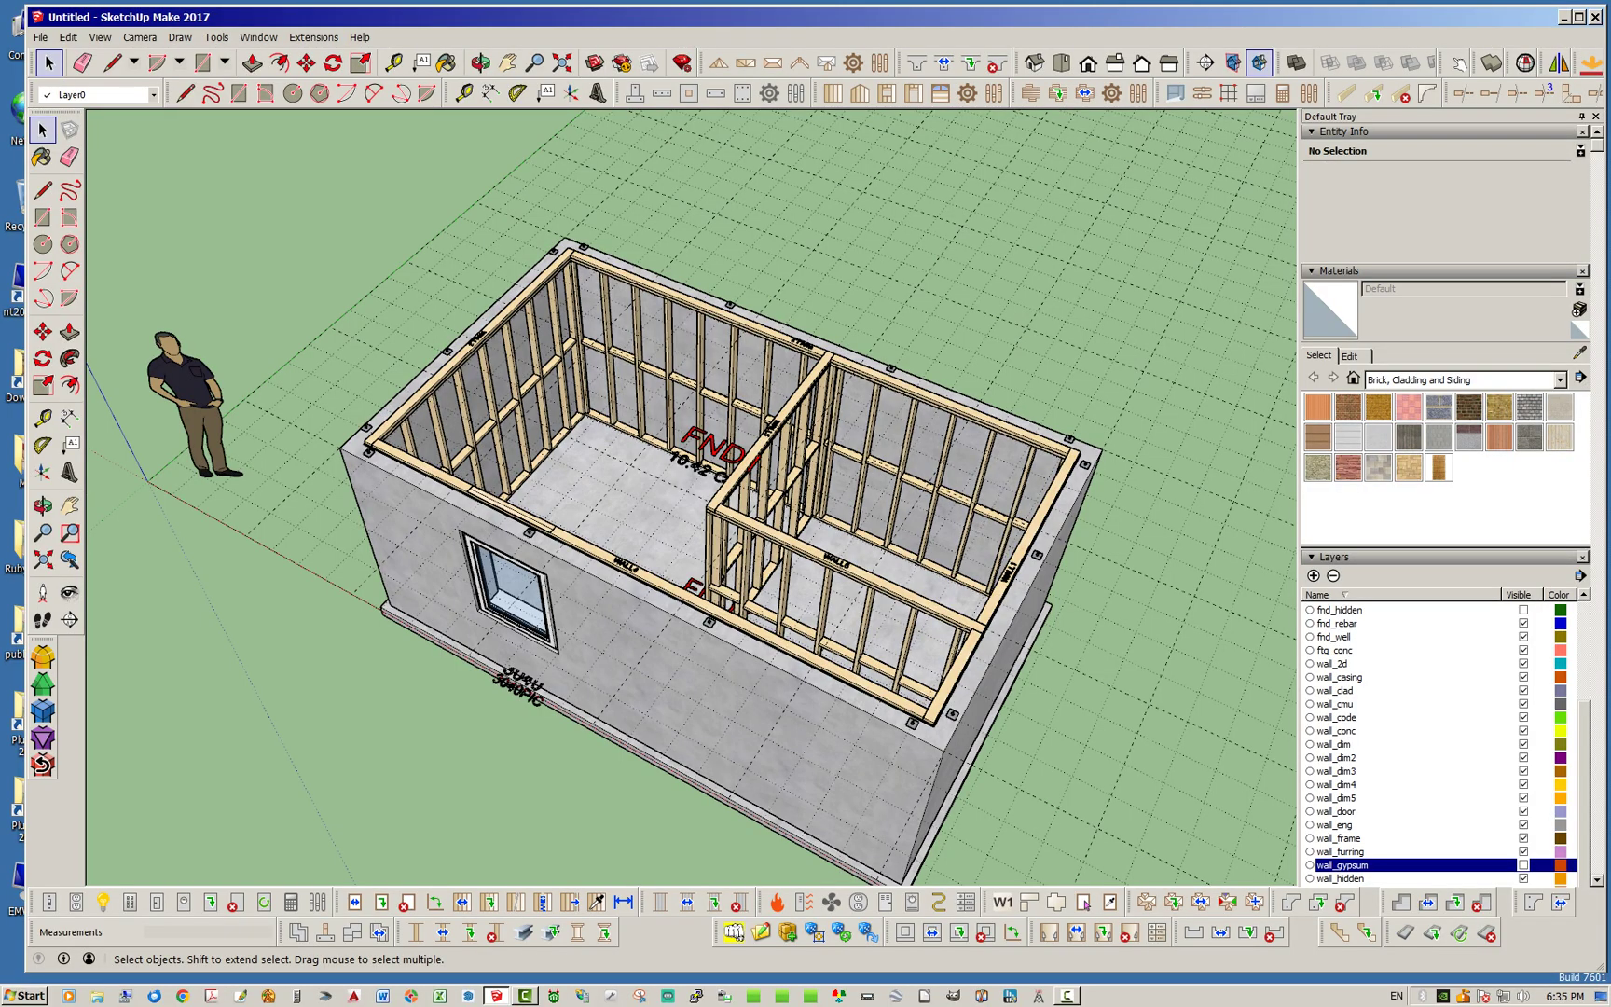
Step: Start an I-joist floor assembly and place its first two corners on the outer top corners of the window-side stemwall
left_click(1032, 93)
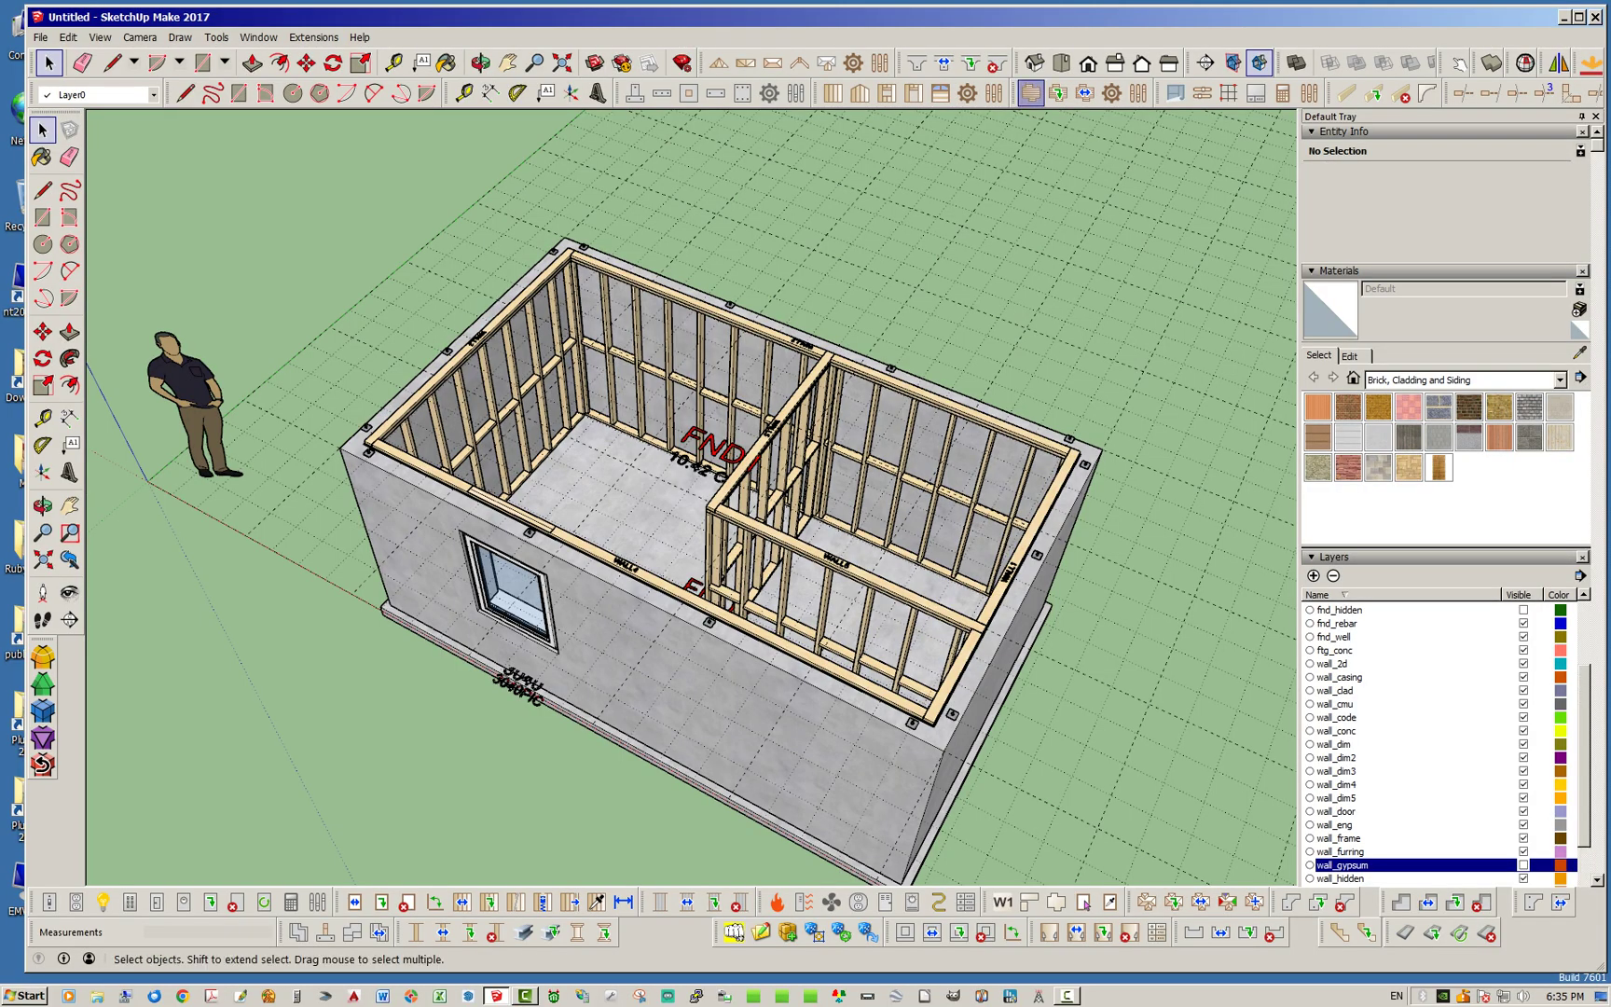
left_click(1031, 93)
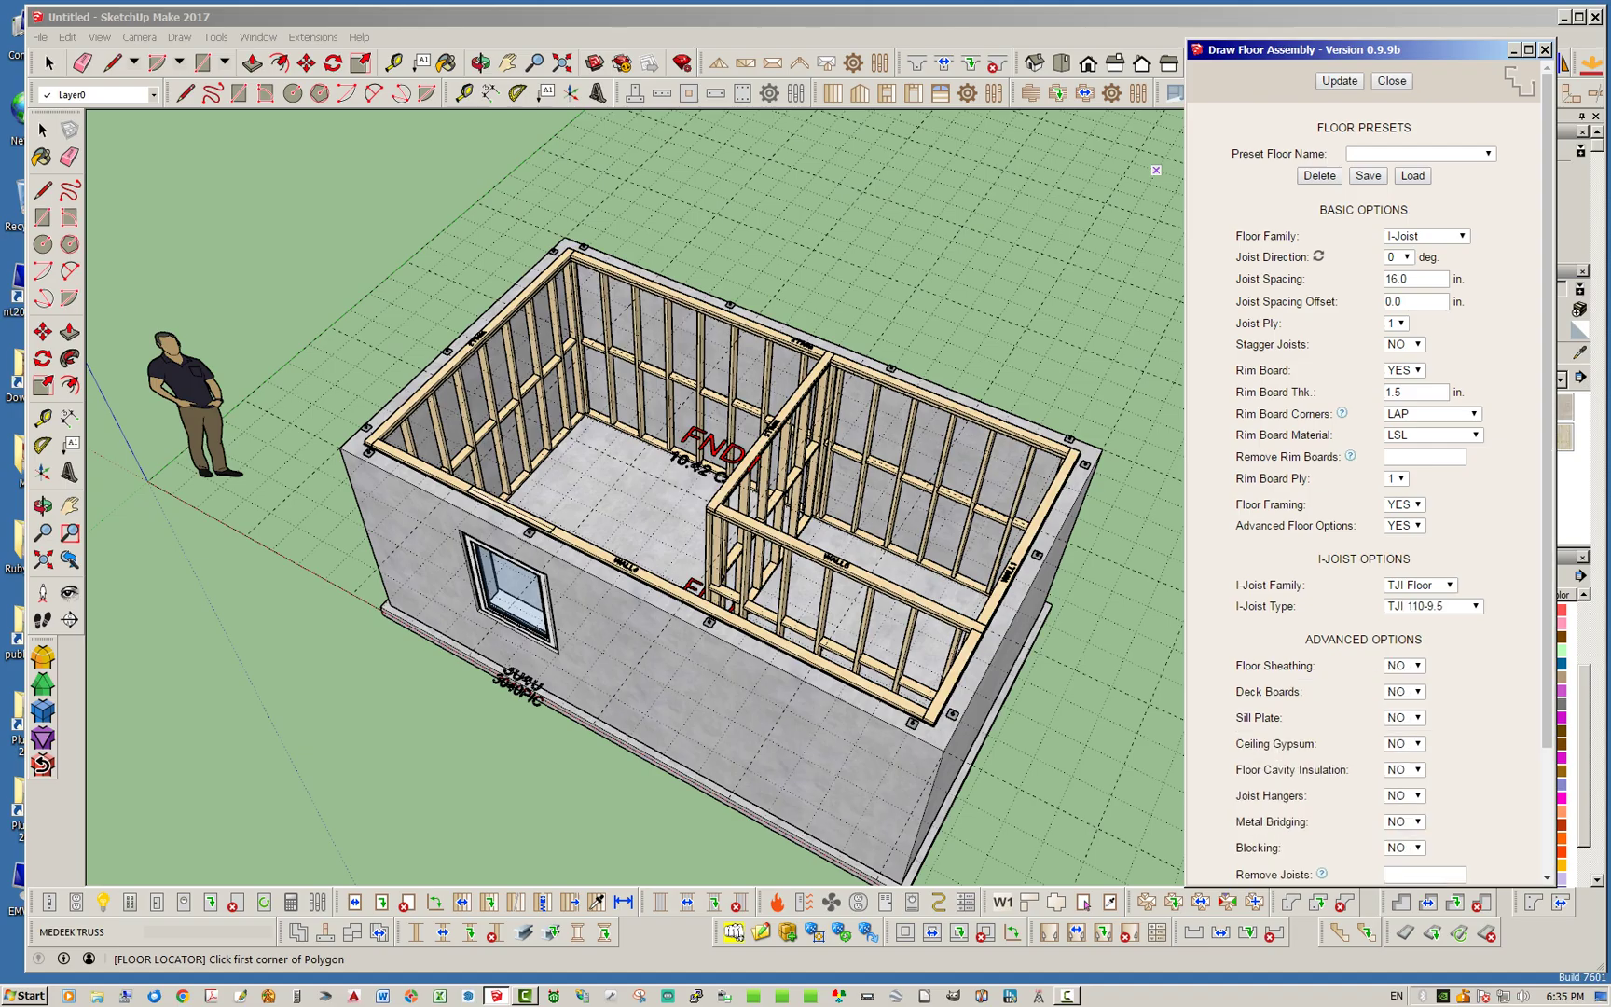
scroll(377, 457, "up", 3)
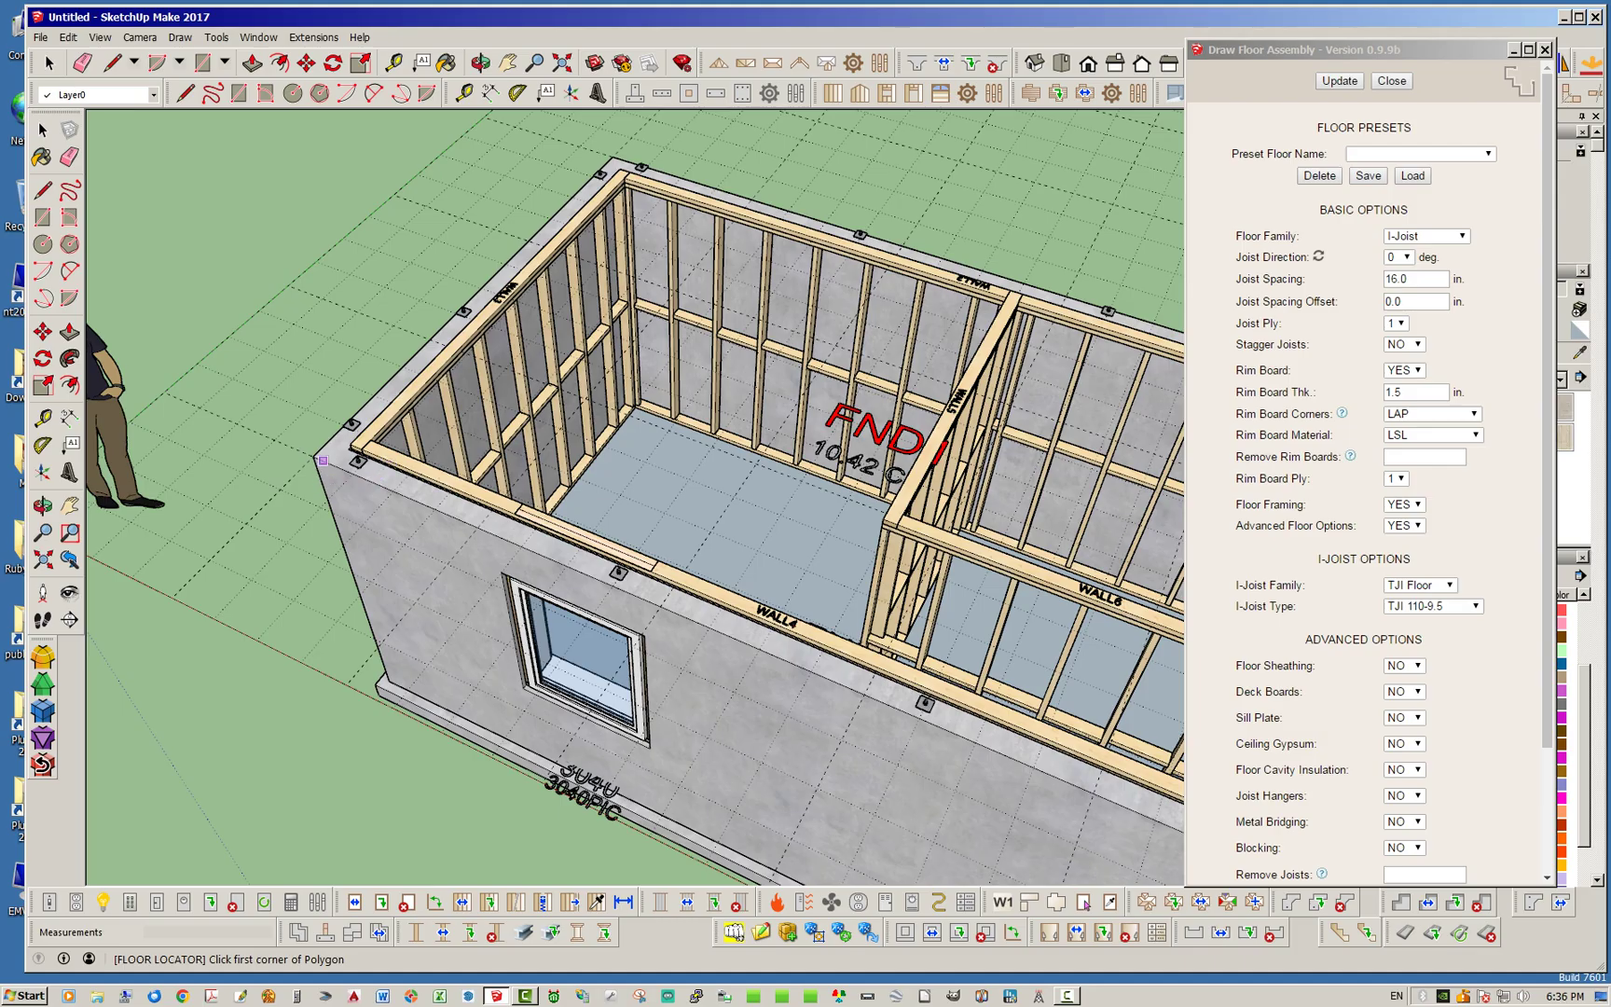
left_click(312, 457)
scroll(215, 403, "down", 4)
scroll(634, 630, "up", 5)
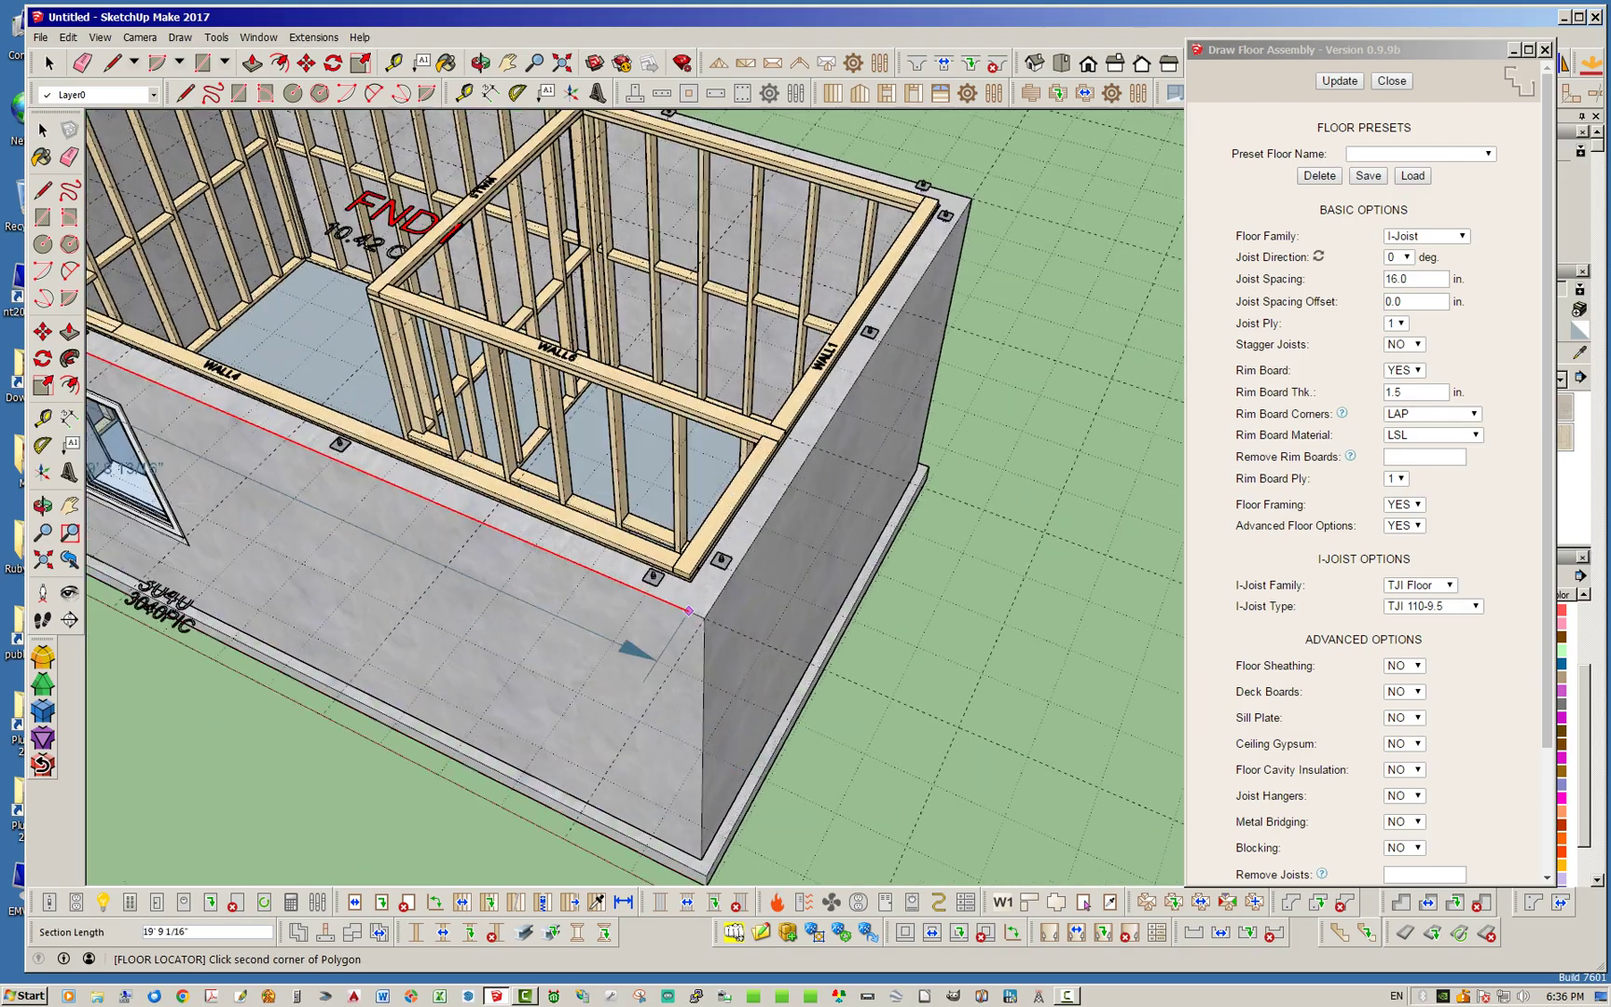
left_click(709, 622)
Step: Place the floor's third and fourth corners on the outer top corners of the stemwall opposite the window
middle_click_drag(903, 578, 522, 522)
scroll(504, 508, "down", 2)
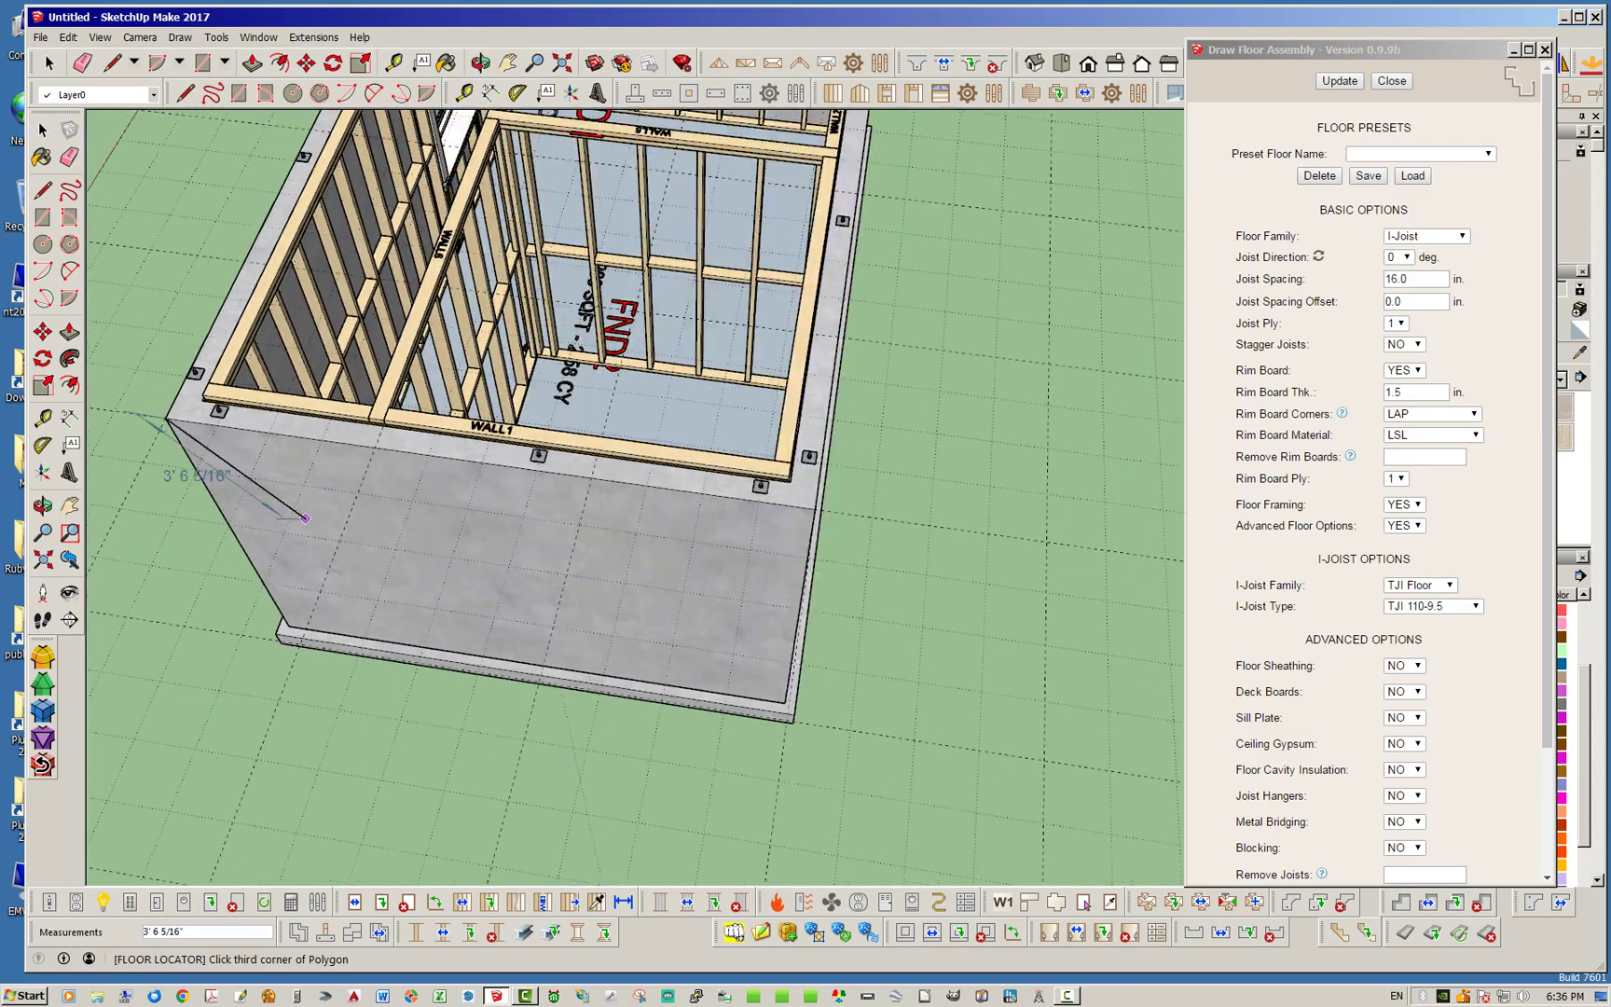
middle_click_drag(820, 527, 615, 536)
scroll(694, 584, "up", 5)
left_click(634, 582)
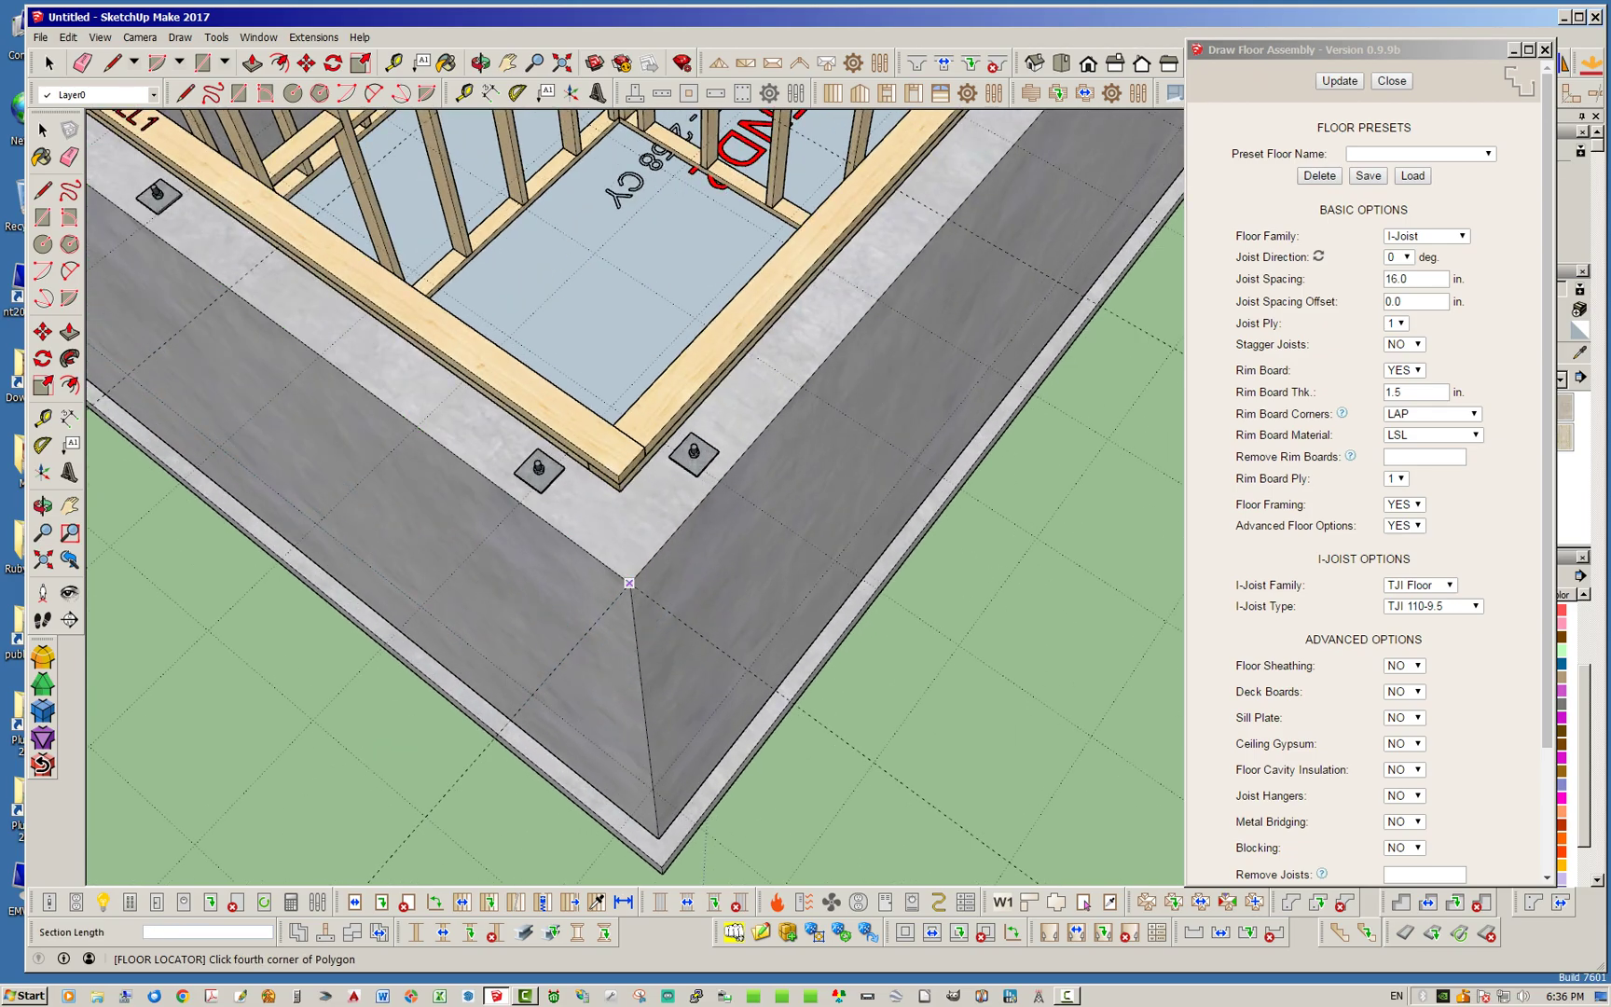
scroll(376, 581, "down", 4)
scroll(376, 580, "down", 4)
middle_click_drag(375, 581, 643, 504)
scroll(840, 481, "up", 3)
scroll(778, 611, "up", 5)
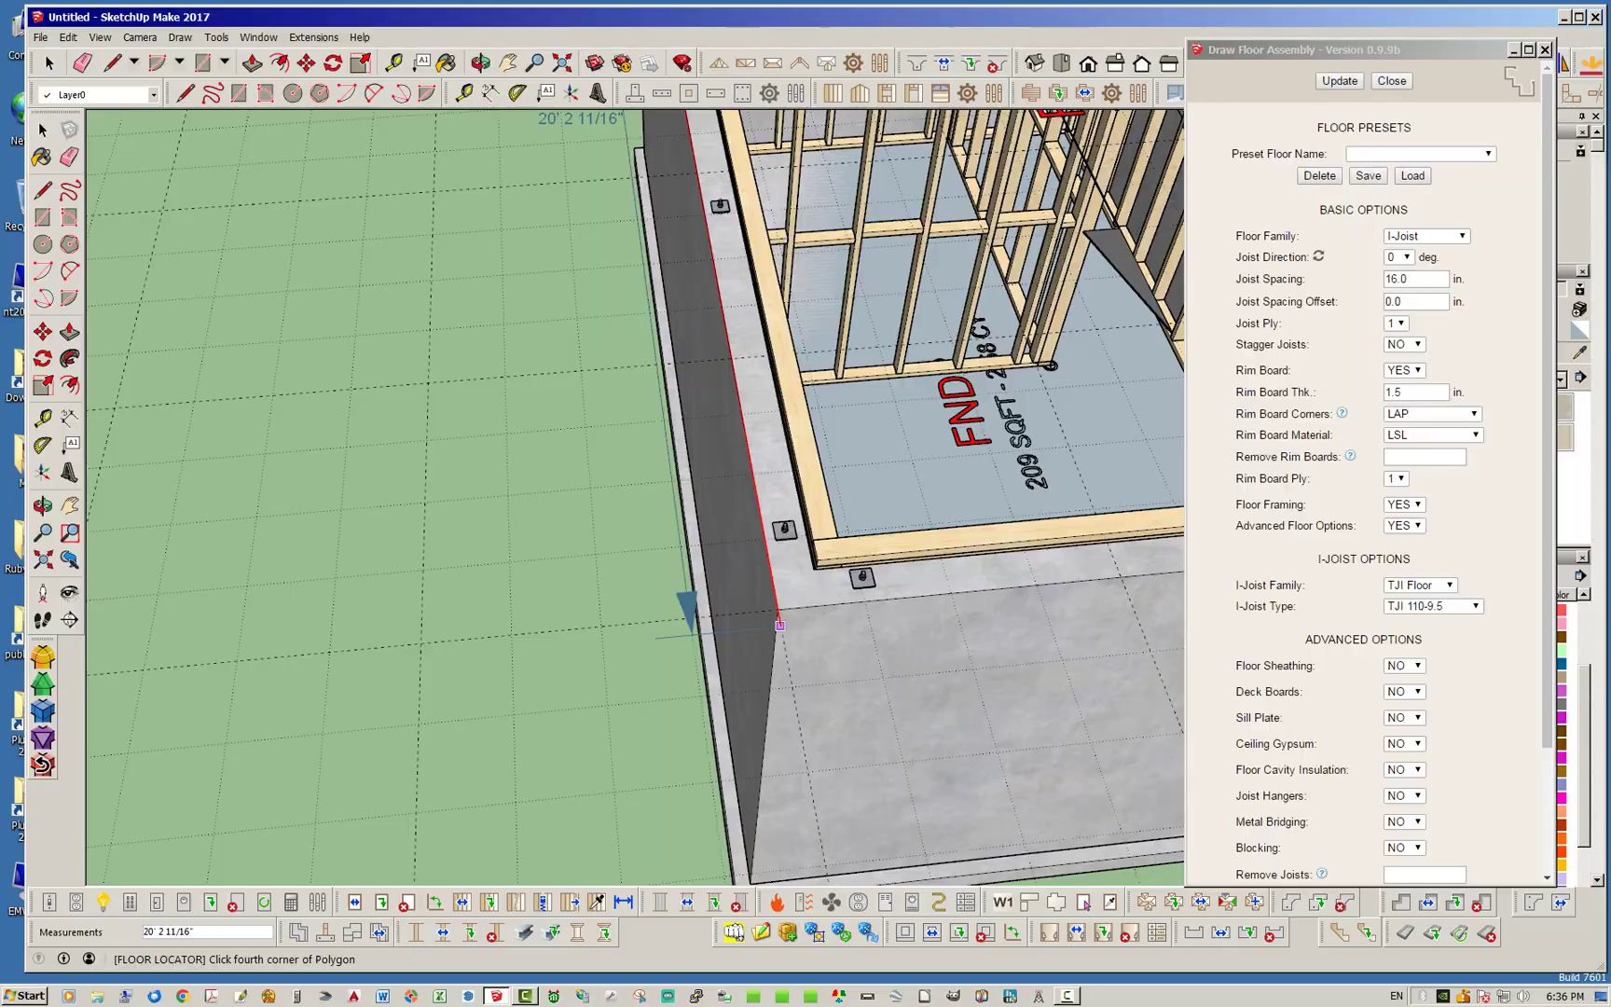
Step: Close the floor outline at its starting corner to generate TJI 110-9.5 joists at 16 in. spacing with an LSL rim board
scroll(478, 604, "down", 6)
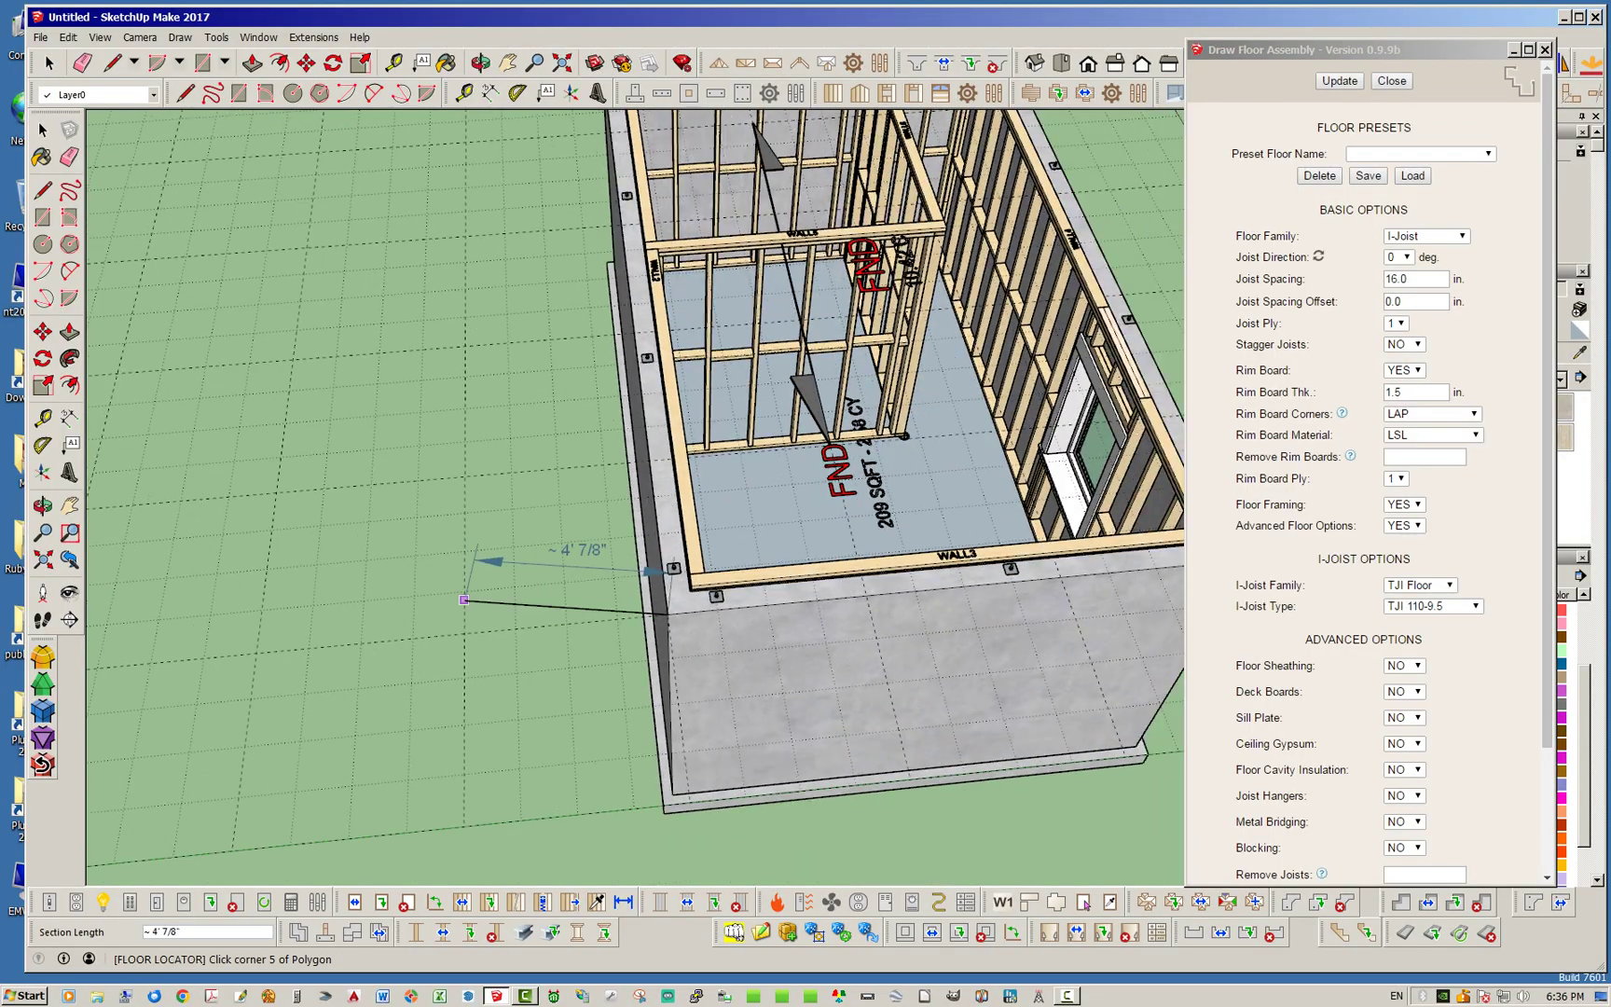
middle_click_drag(793, 591, 608, 587)
scroll(608, 587, "up", 3)
scroll(608, 588, "up", 2)
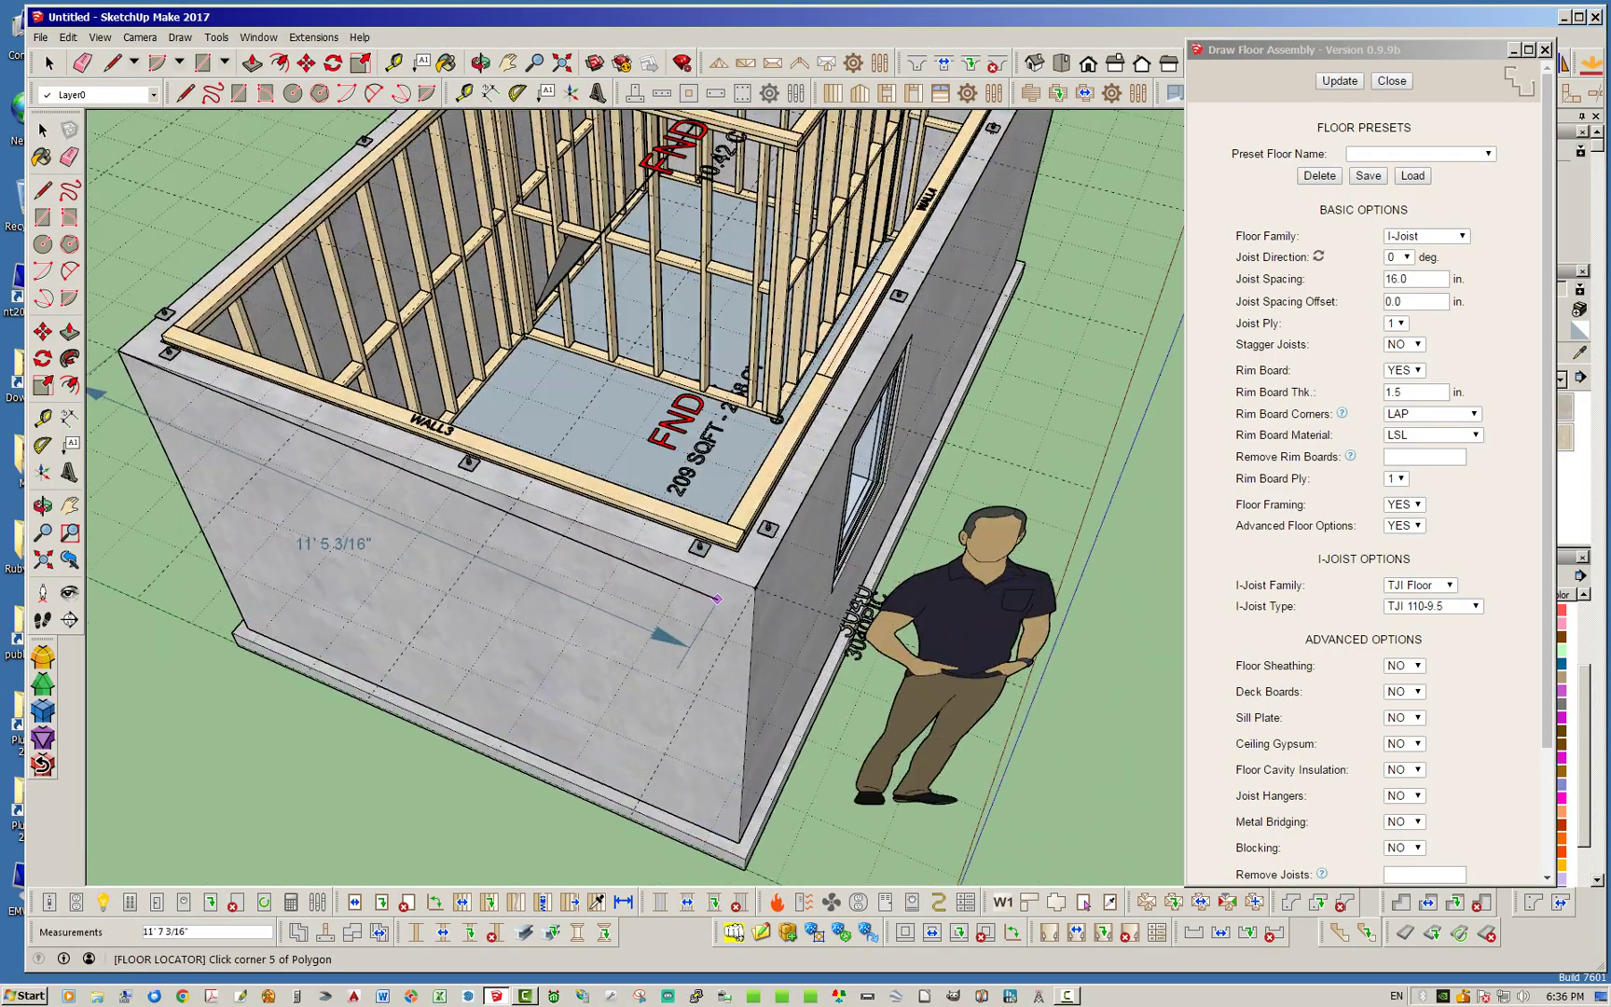
left_click(756, 588)
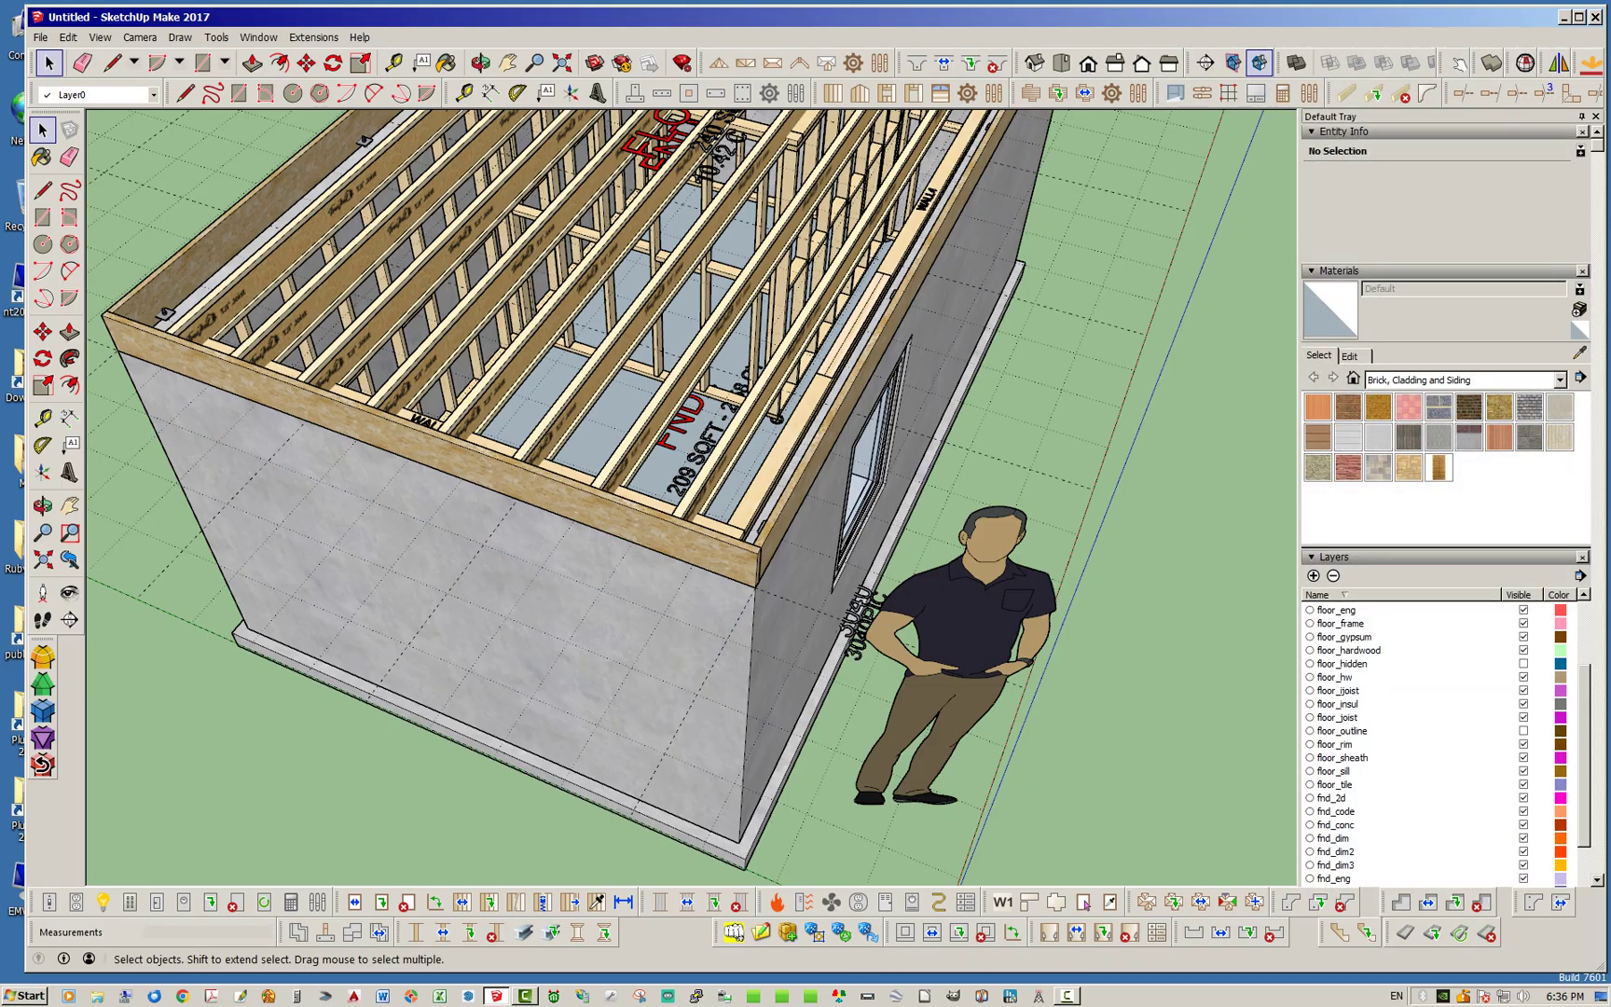
Step: Edit the floor assembly to include a 5.5 x 1.5 in. Lumber PT sill plate with lapped corners
middle_click_drag(774, 518, 154, 452)
scroll(498, 527, "up", 3)
scroll(224, 457, "down", 4)
scroll(1072, 709, "up", 8)
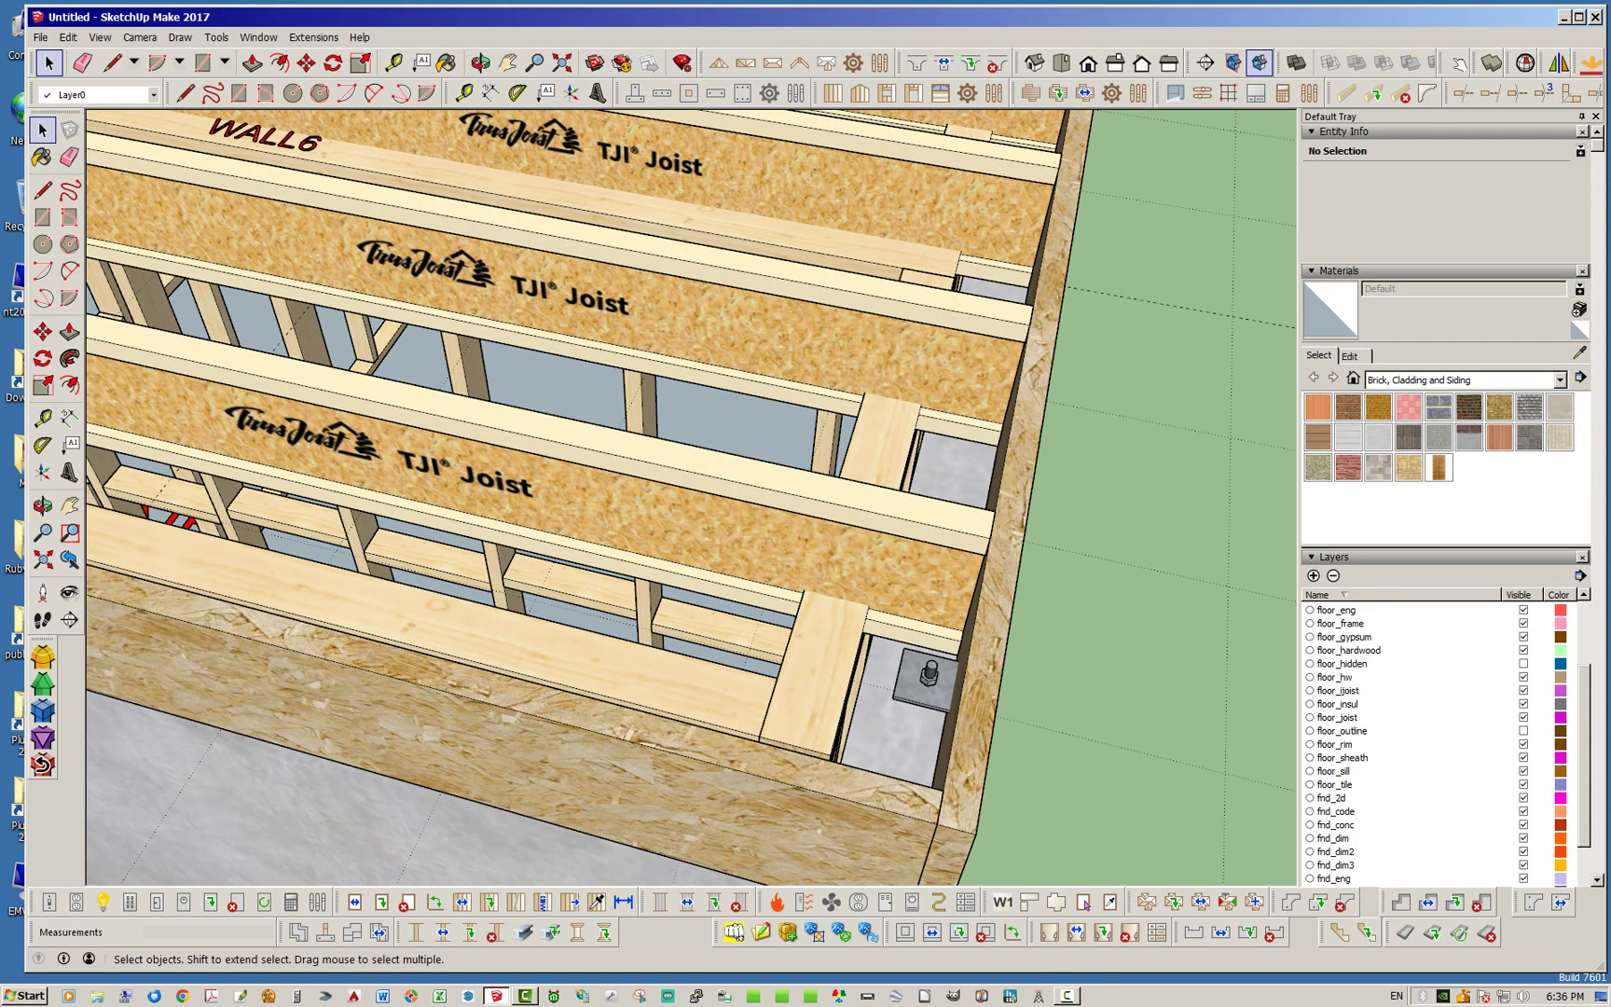
scroll(895, 588, "down", 3)
middle_click_drag(896, 587, 837, 615)
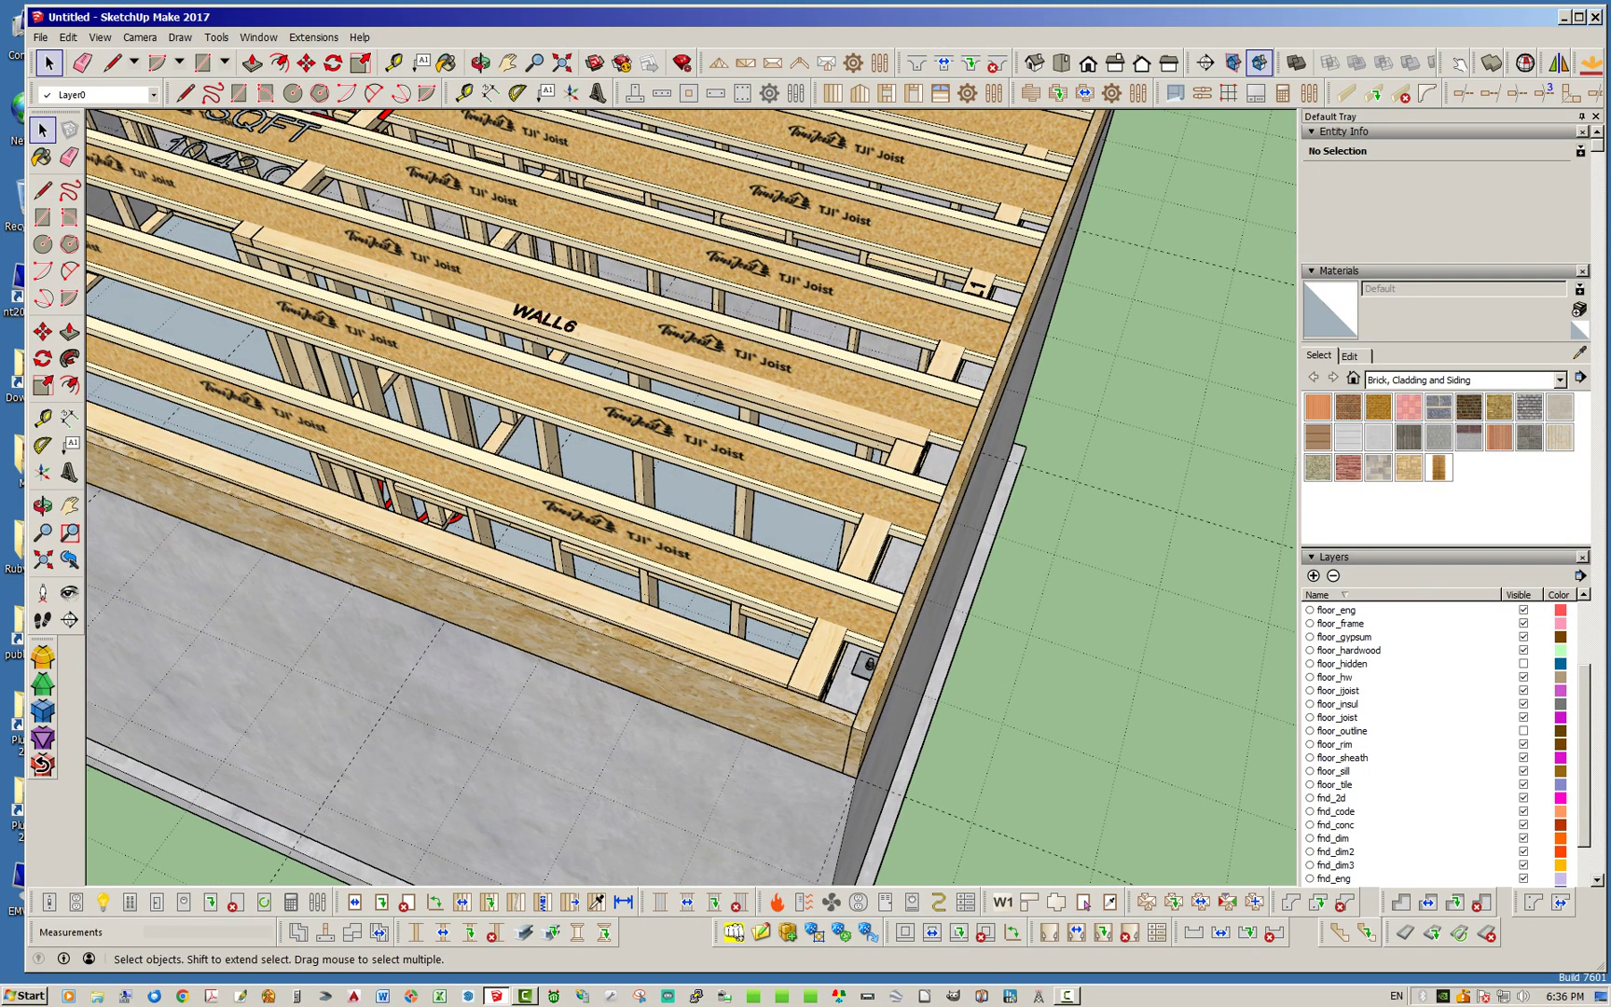
right_click(900, 628)
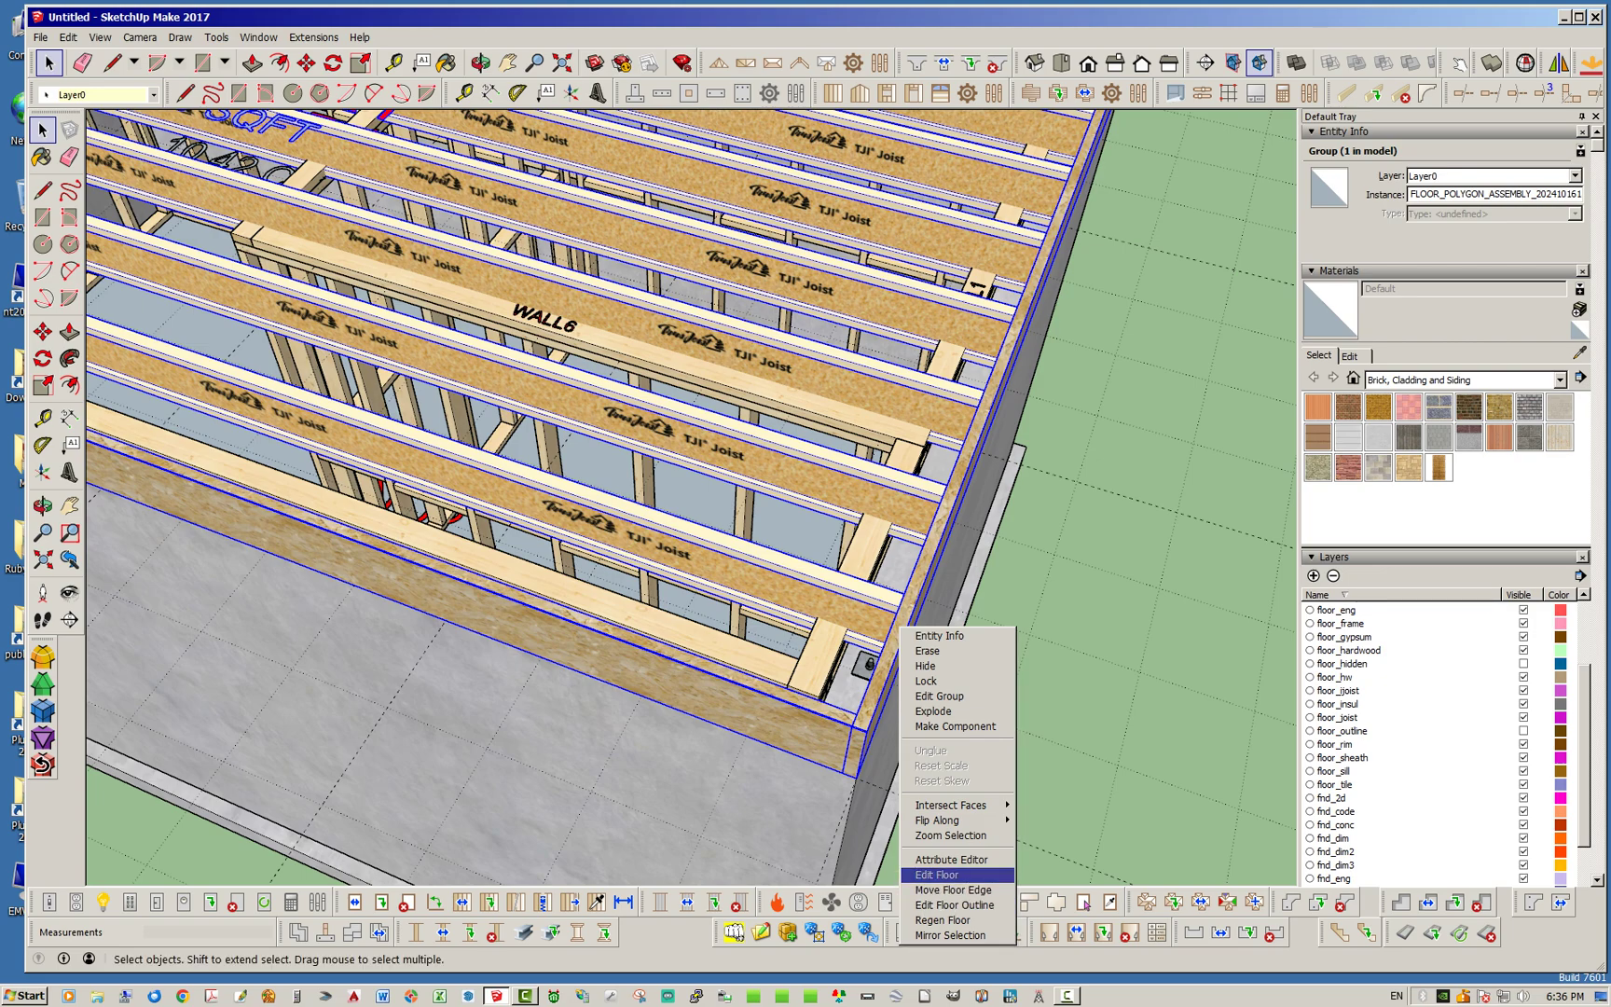
left_click(937, 874)
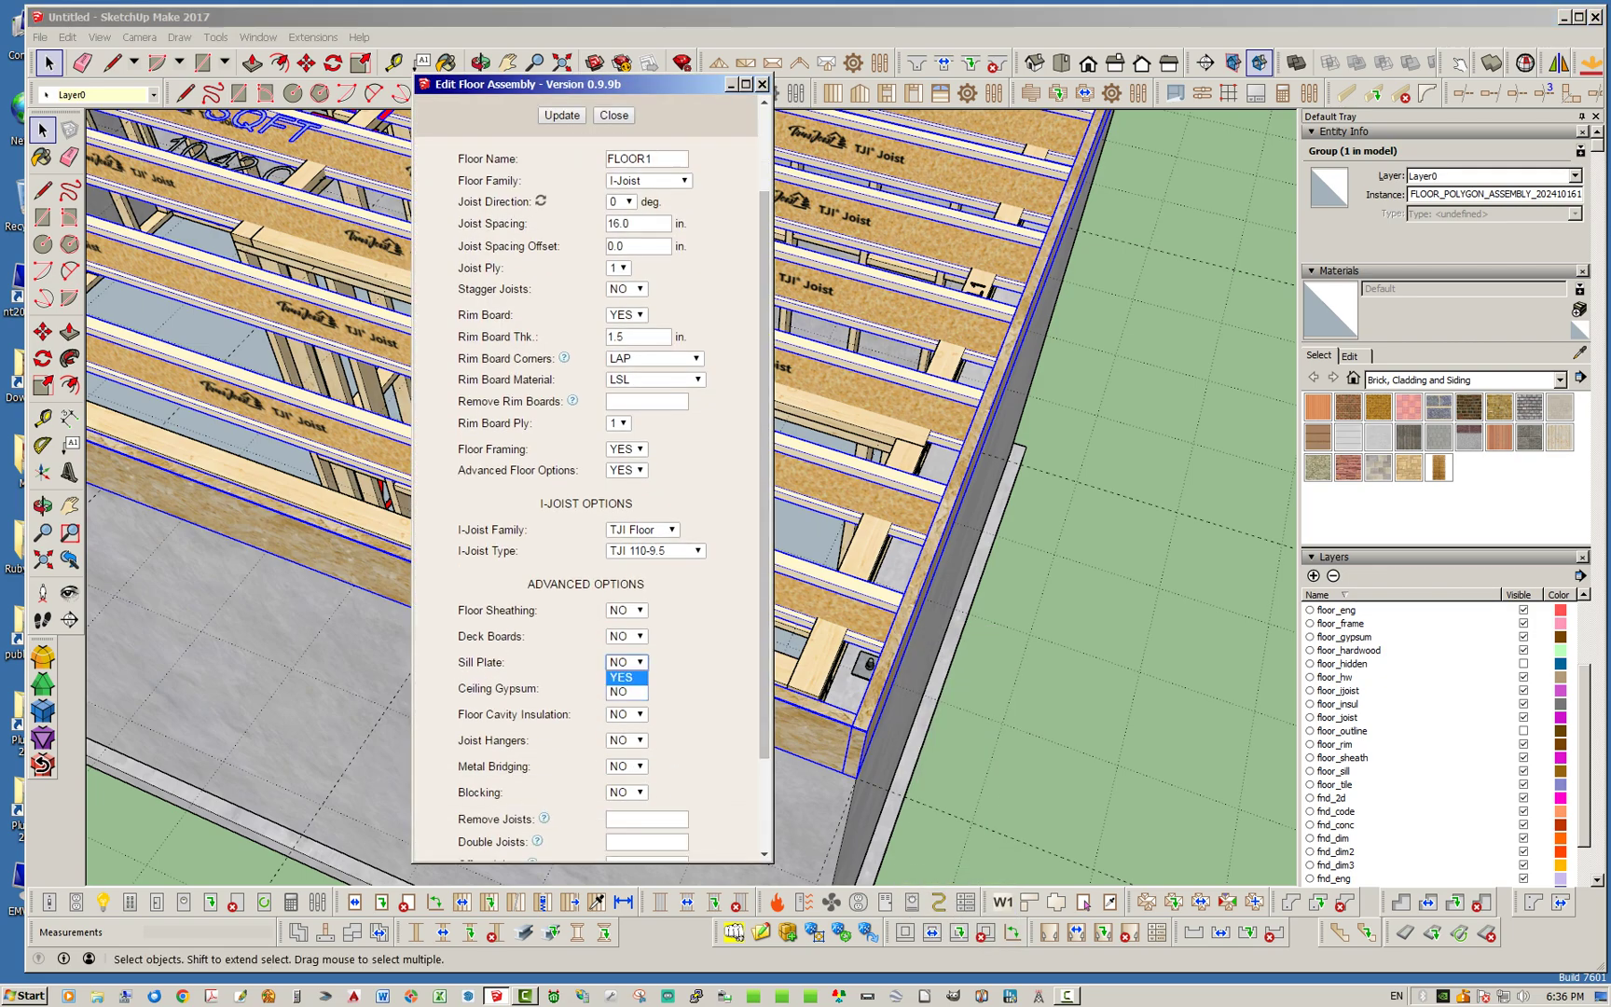
left_click(622, 677)
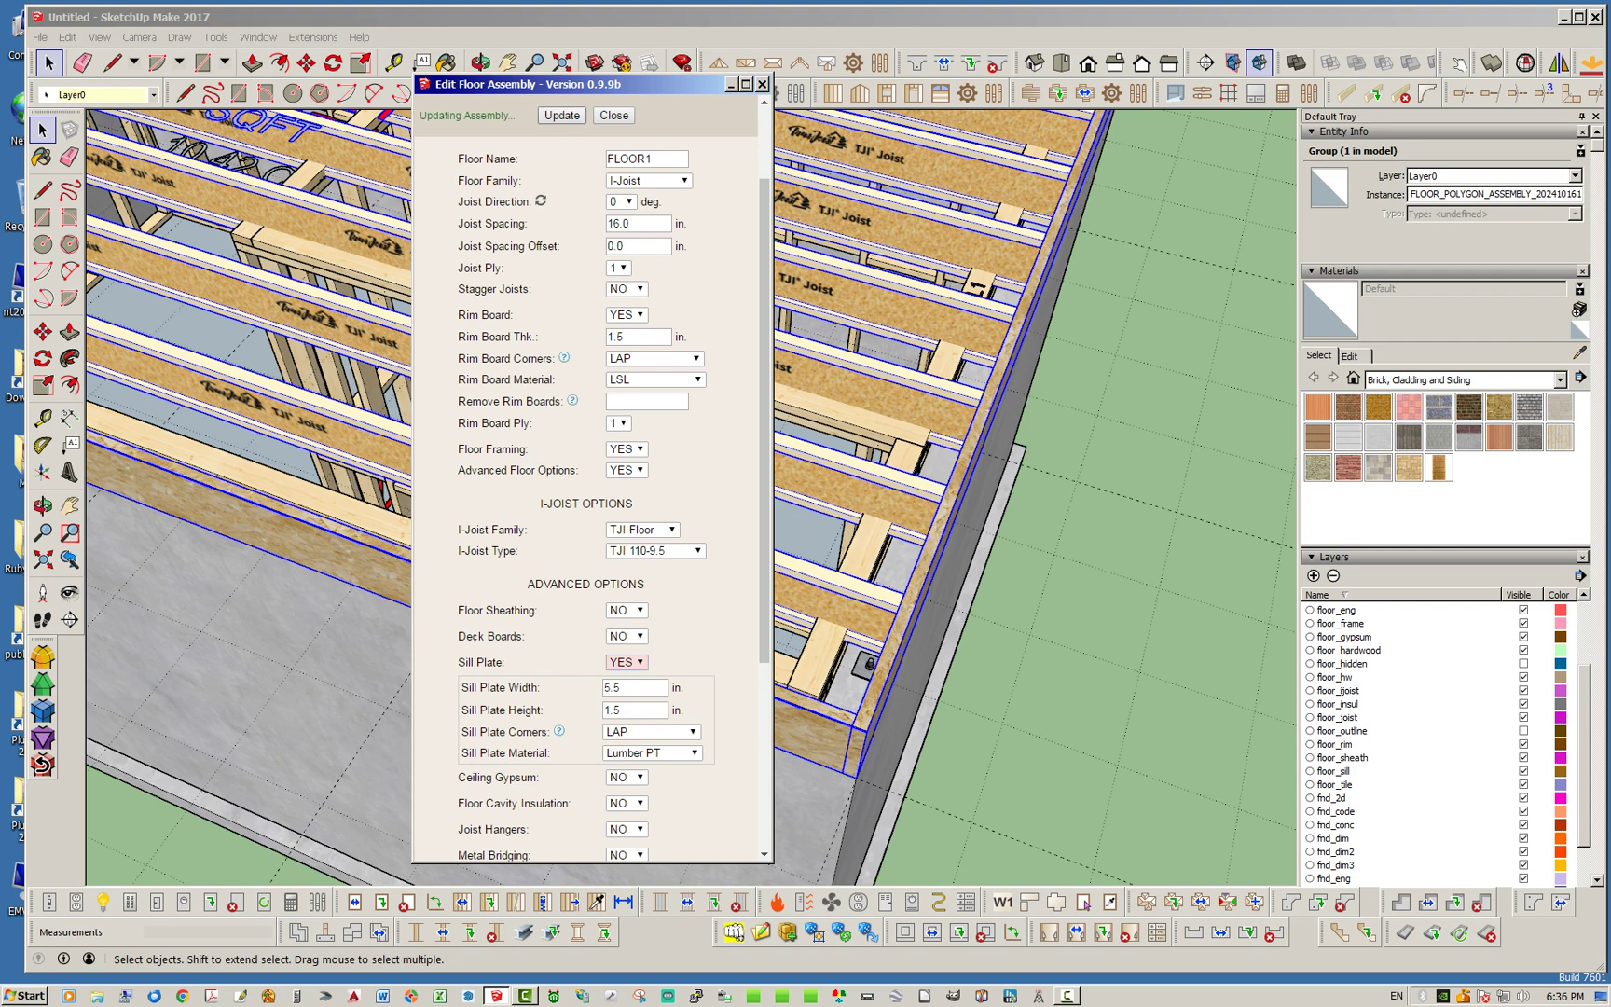
Step: Change the floor's joist direction to 90 degrees and finish editing the assembly
mouse_move(580, 85)
left_mouse_down()
mouse_move(1295, 126)
mouse_move(1330, 112)
left_mouse_up()
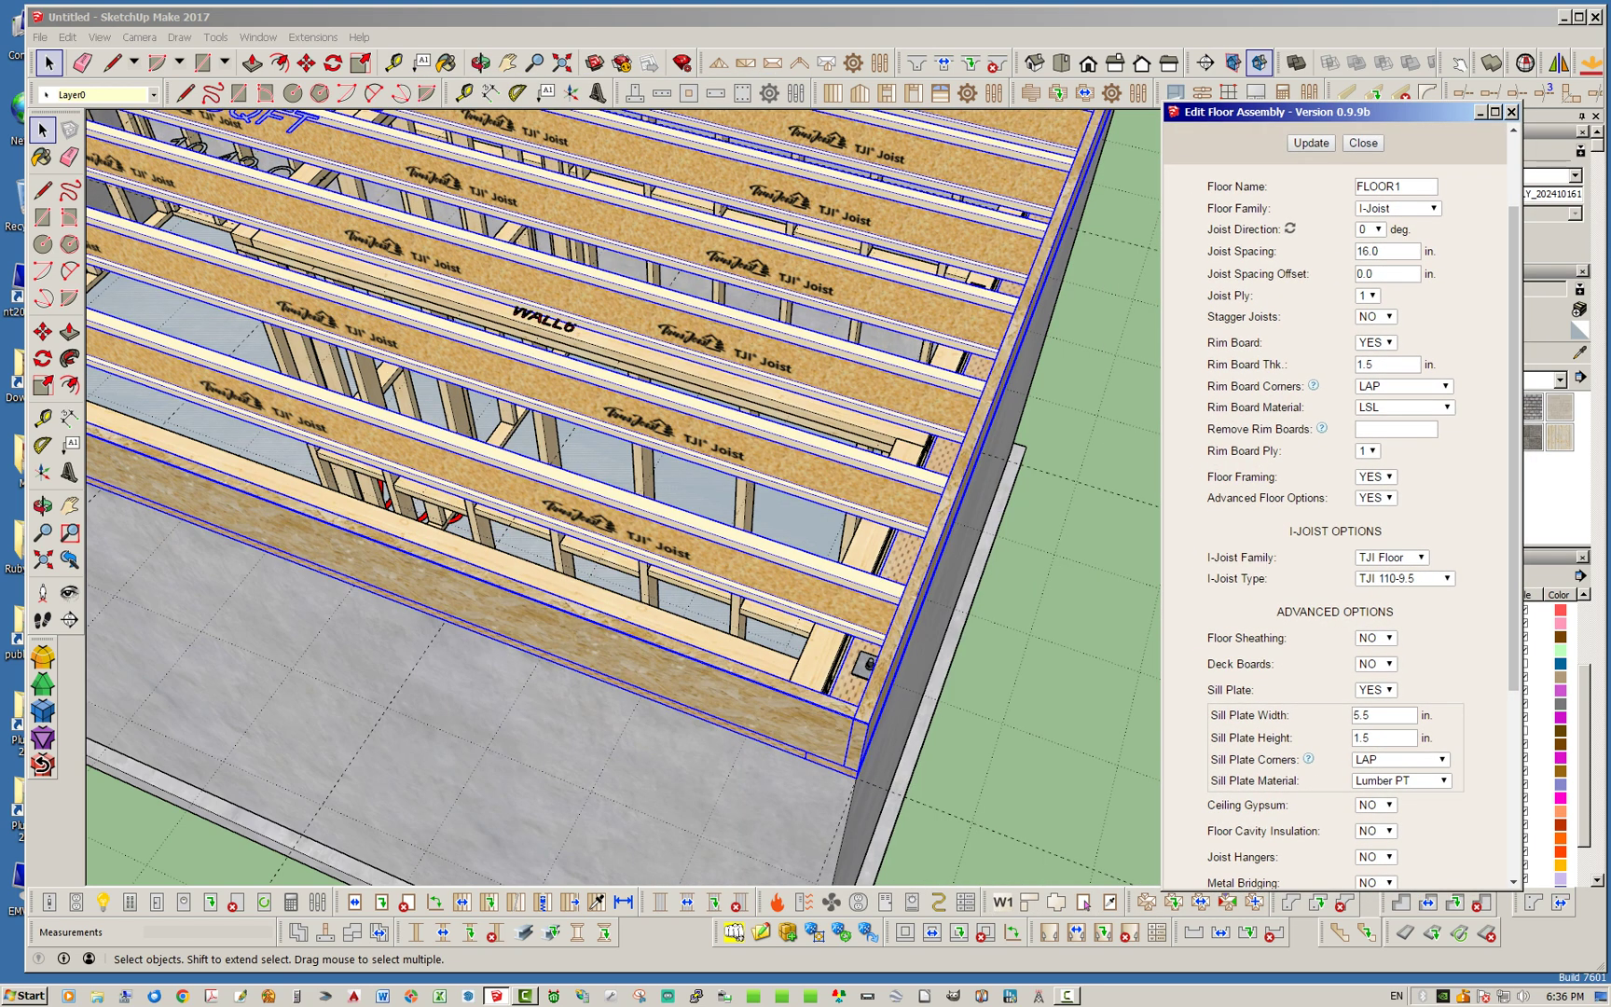
left_click(1291, 229)
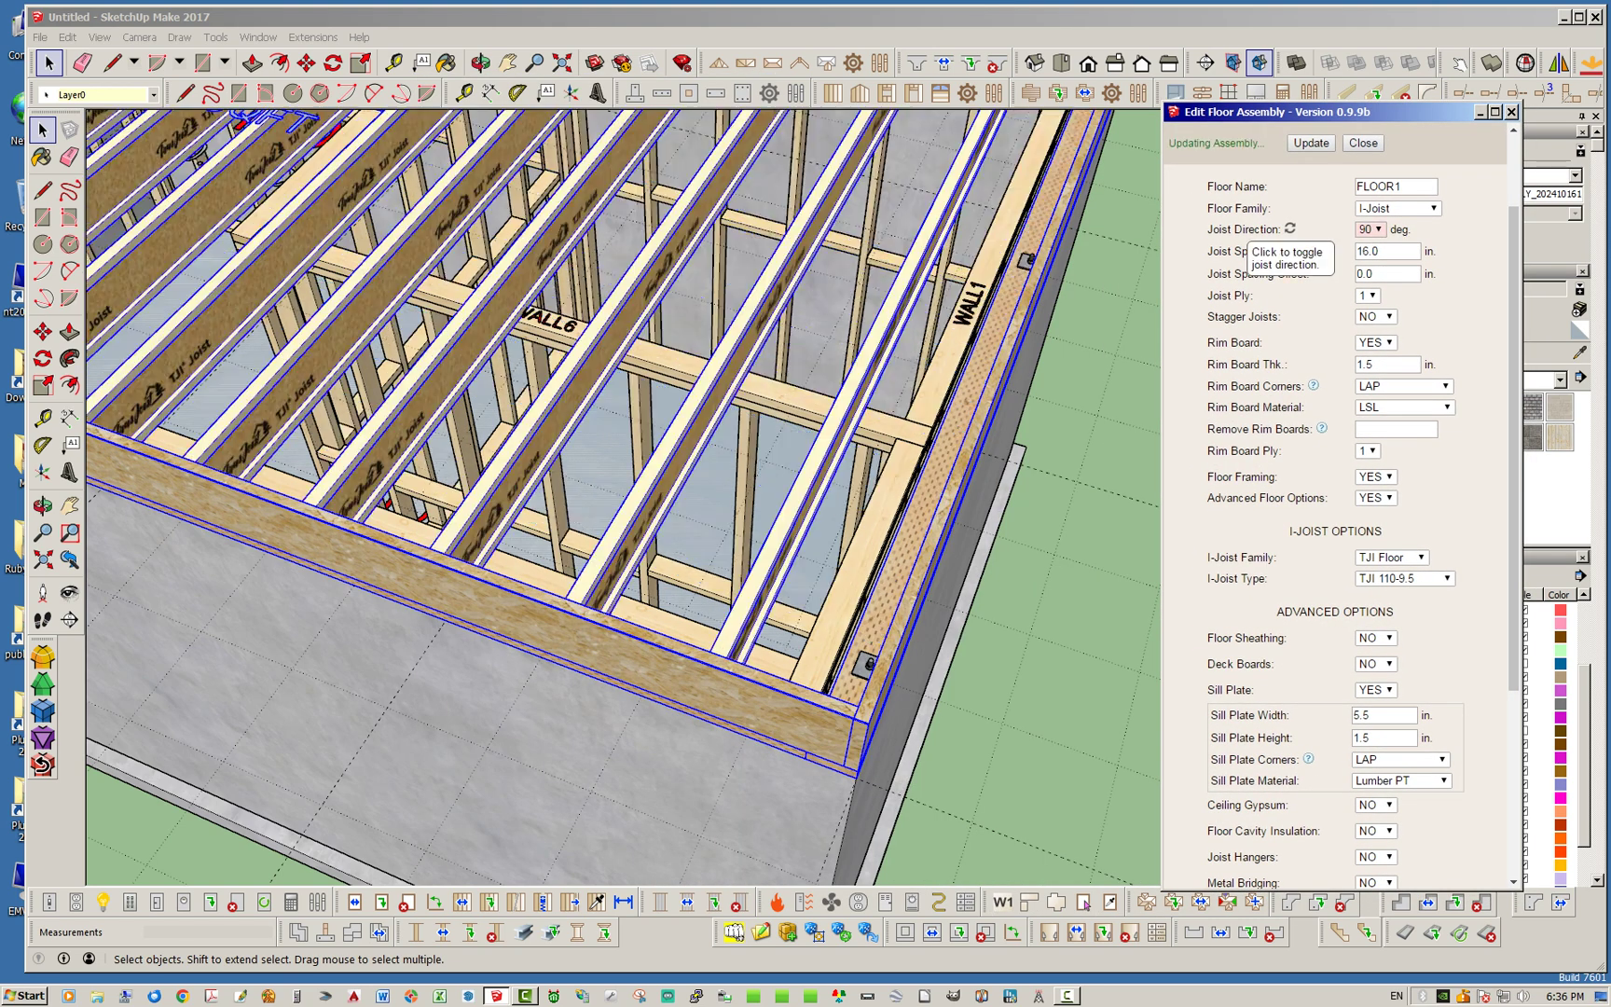
left_click(1363, 143)
left_click(1110, 522)
Step: Inspect how the I-joists bear on the sill plate and wall top plates next to the rim board
middle_click_drag(1073, 522, 792, 513)
scroll(830, 523, "down", 5)
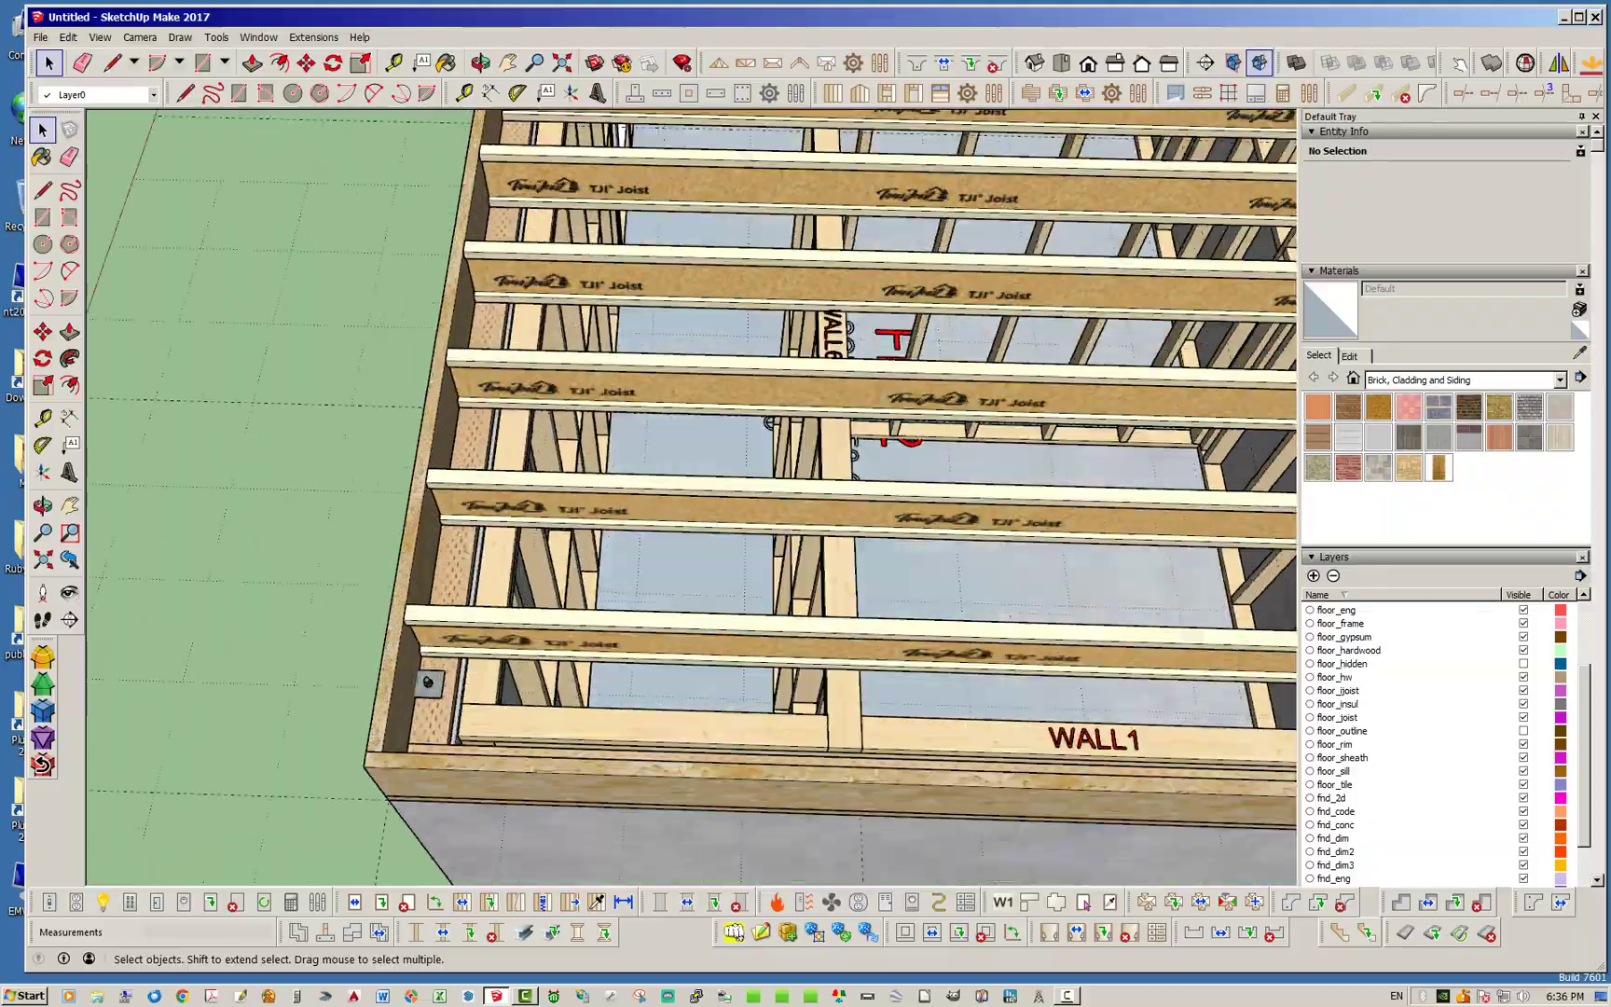
scroll(436, 501, "up", 4)
middle_click_drag(438, 503, 336, 474)
scroll(471, 549, "up", 3)
middle_click_drag(470, 549, 690, 541)
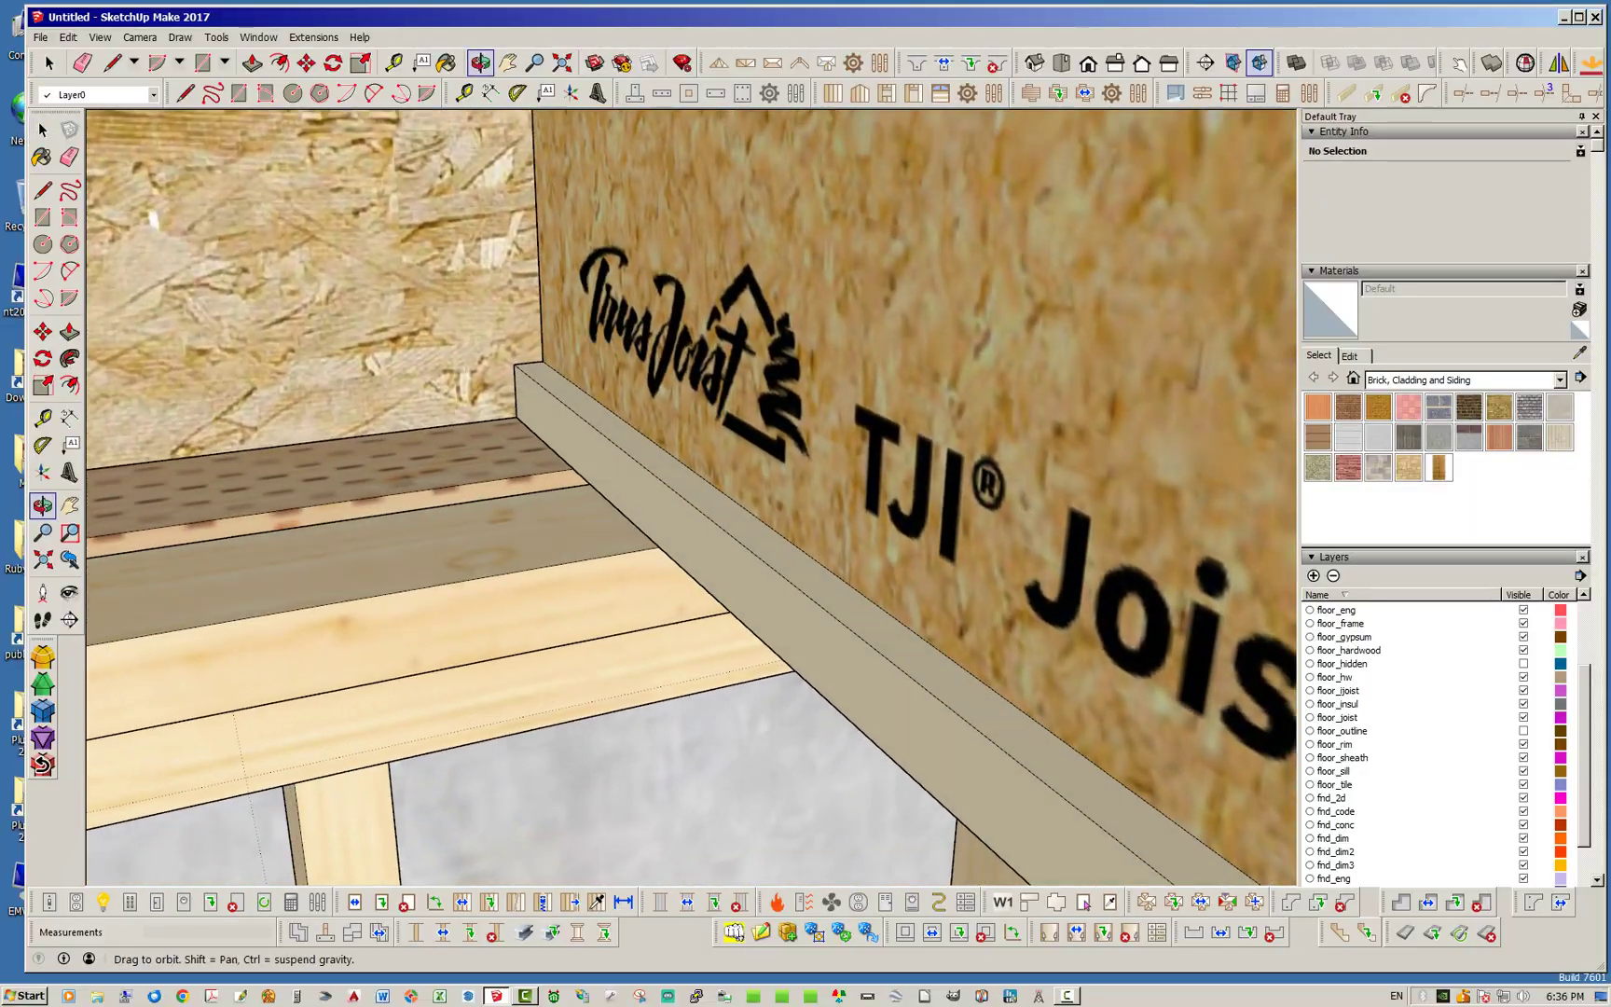
key("space")
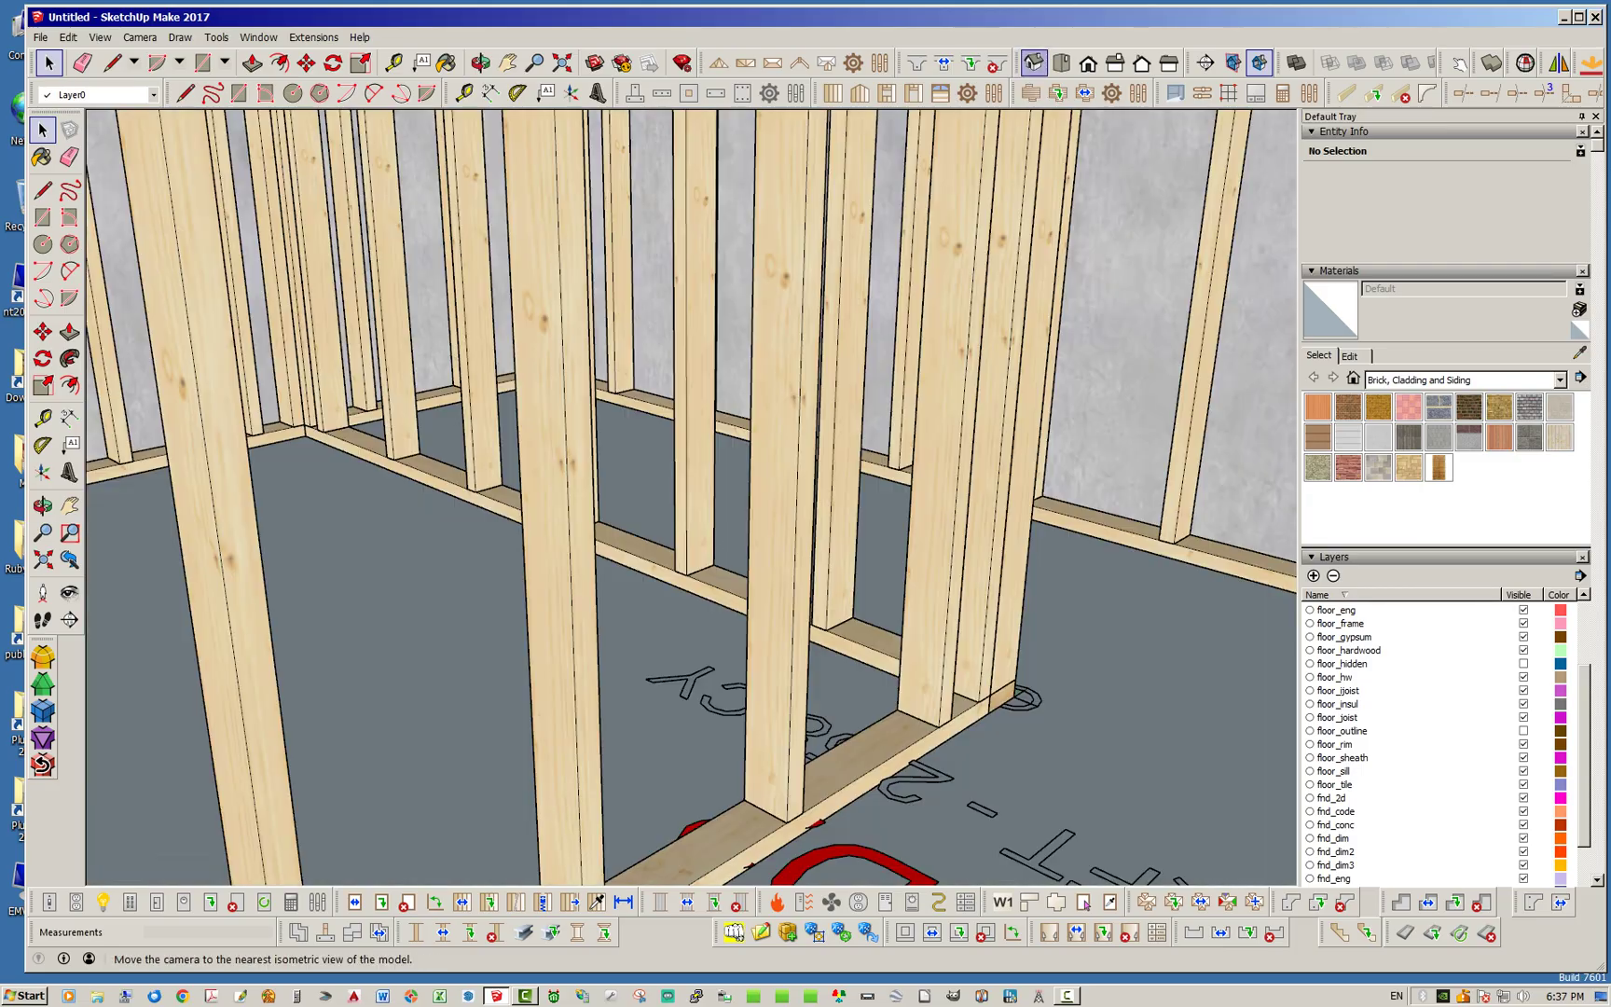
Step: Examine the basement's interior wall framing from inside and the floor joists spanning above it
scroll(989, 271, "down", 3)
middle_click_drag(989, 270, 1012, 363)
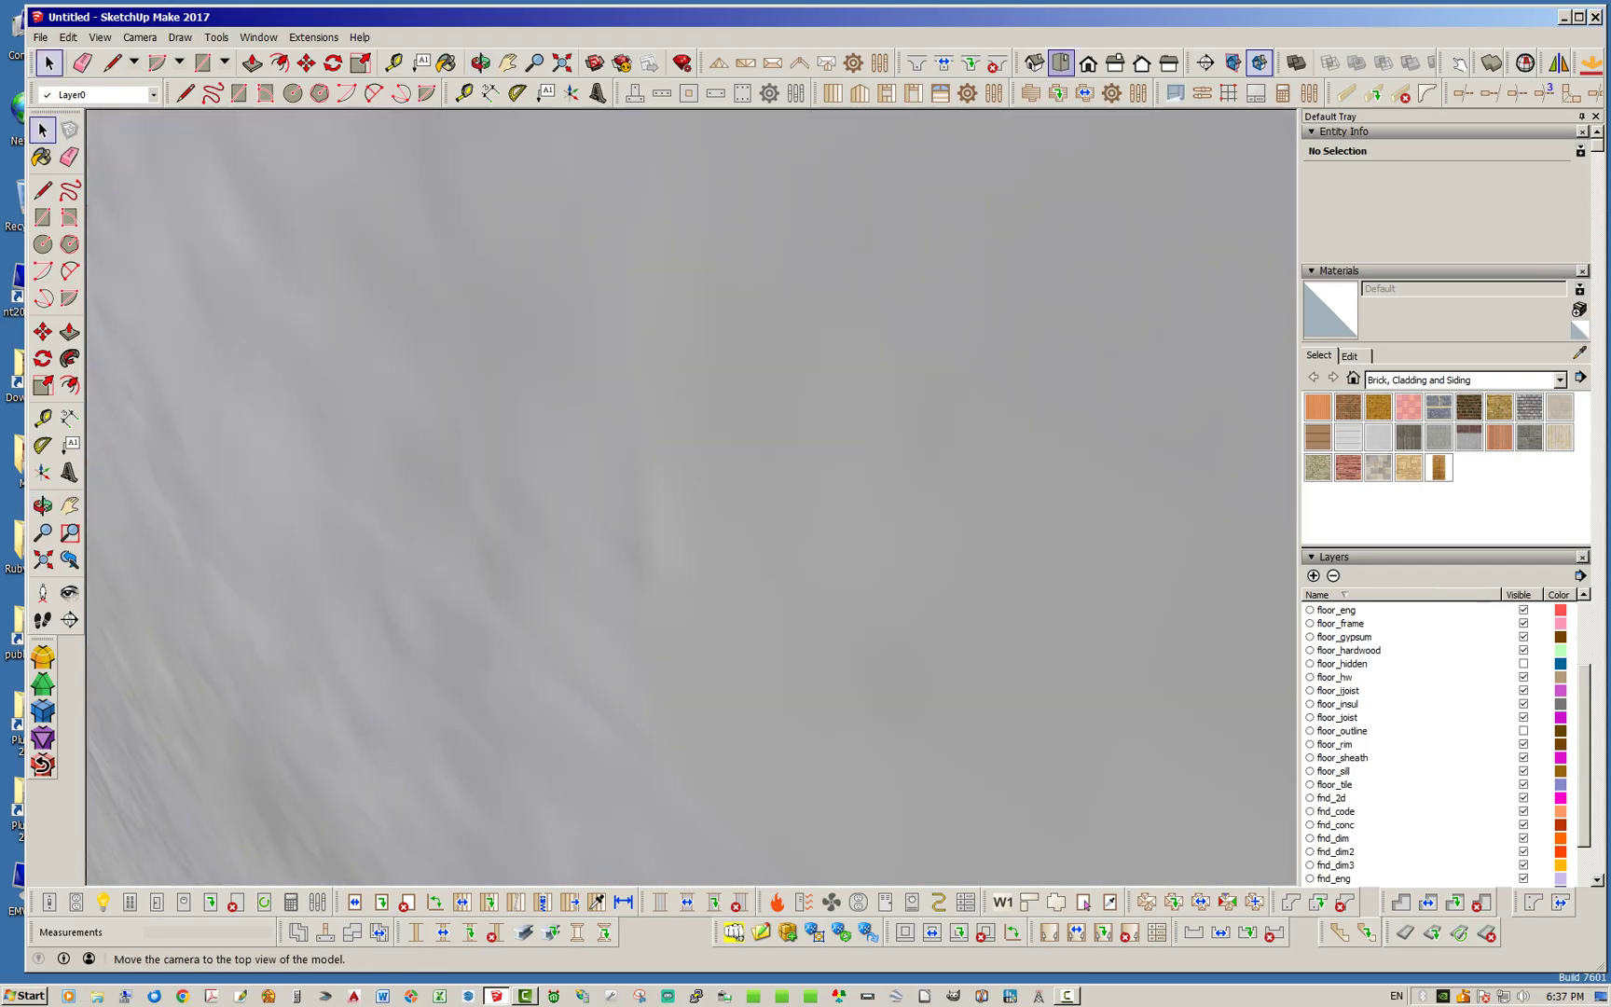
left_click(1034, 63)
middle_click_drag(989, 280, 986, 242)
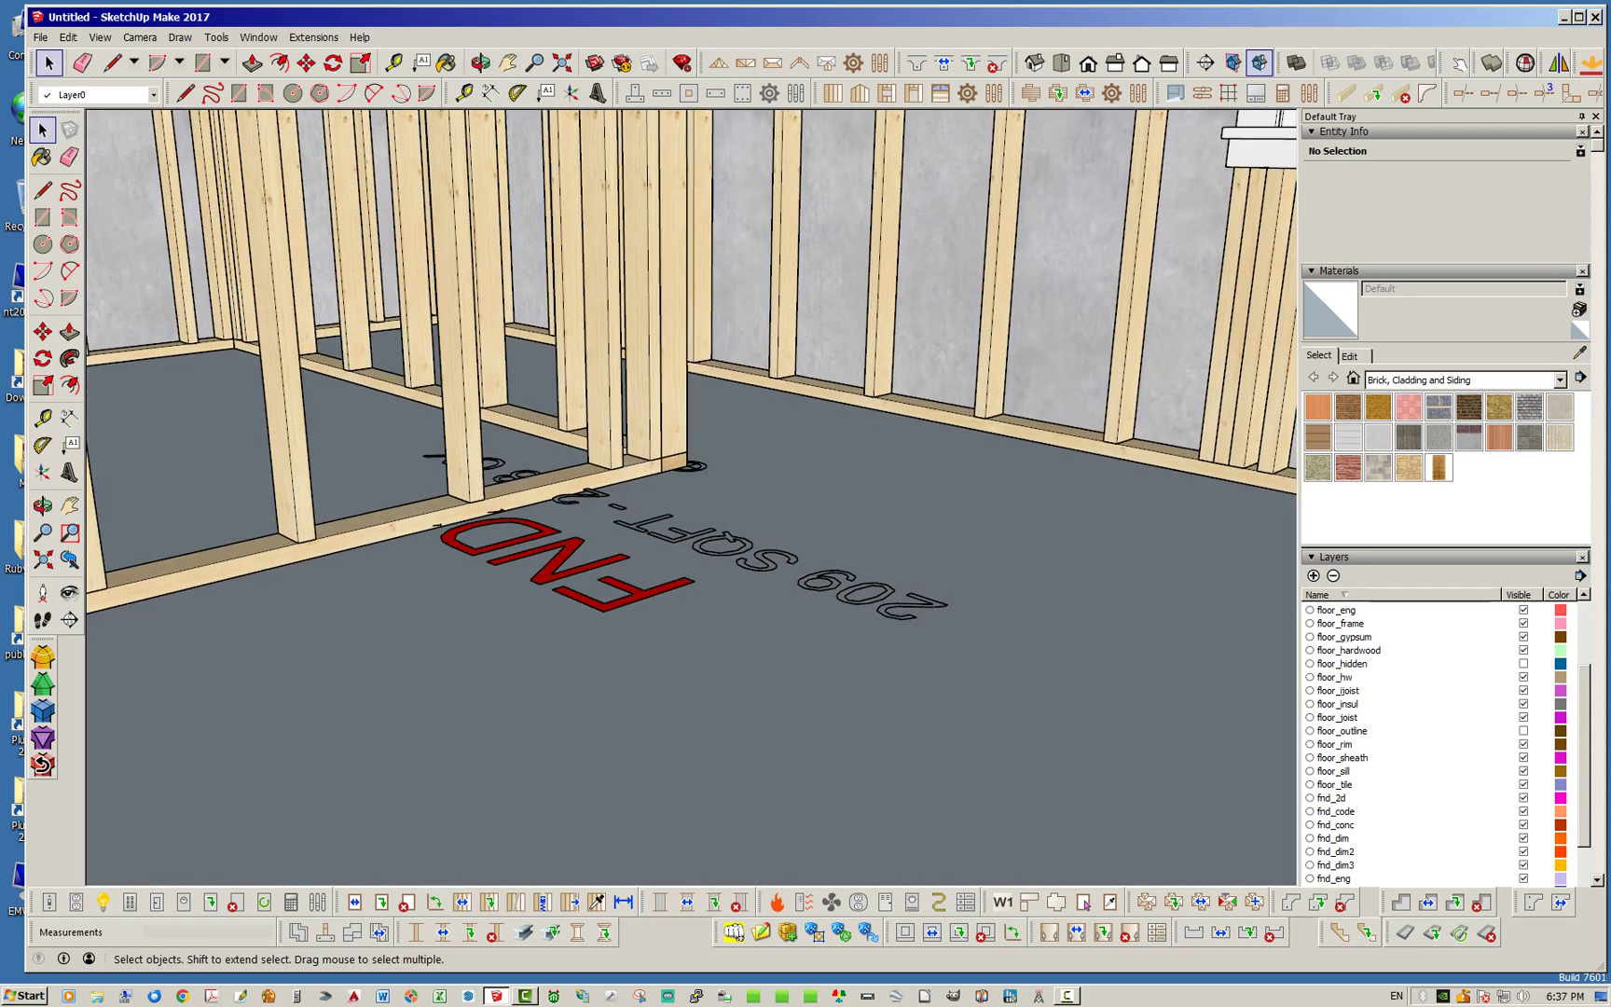
middle_click_drag(690, 522, 746, 475)
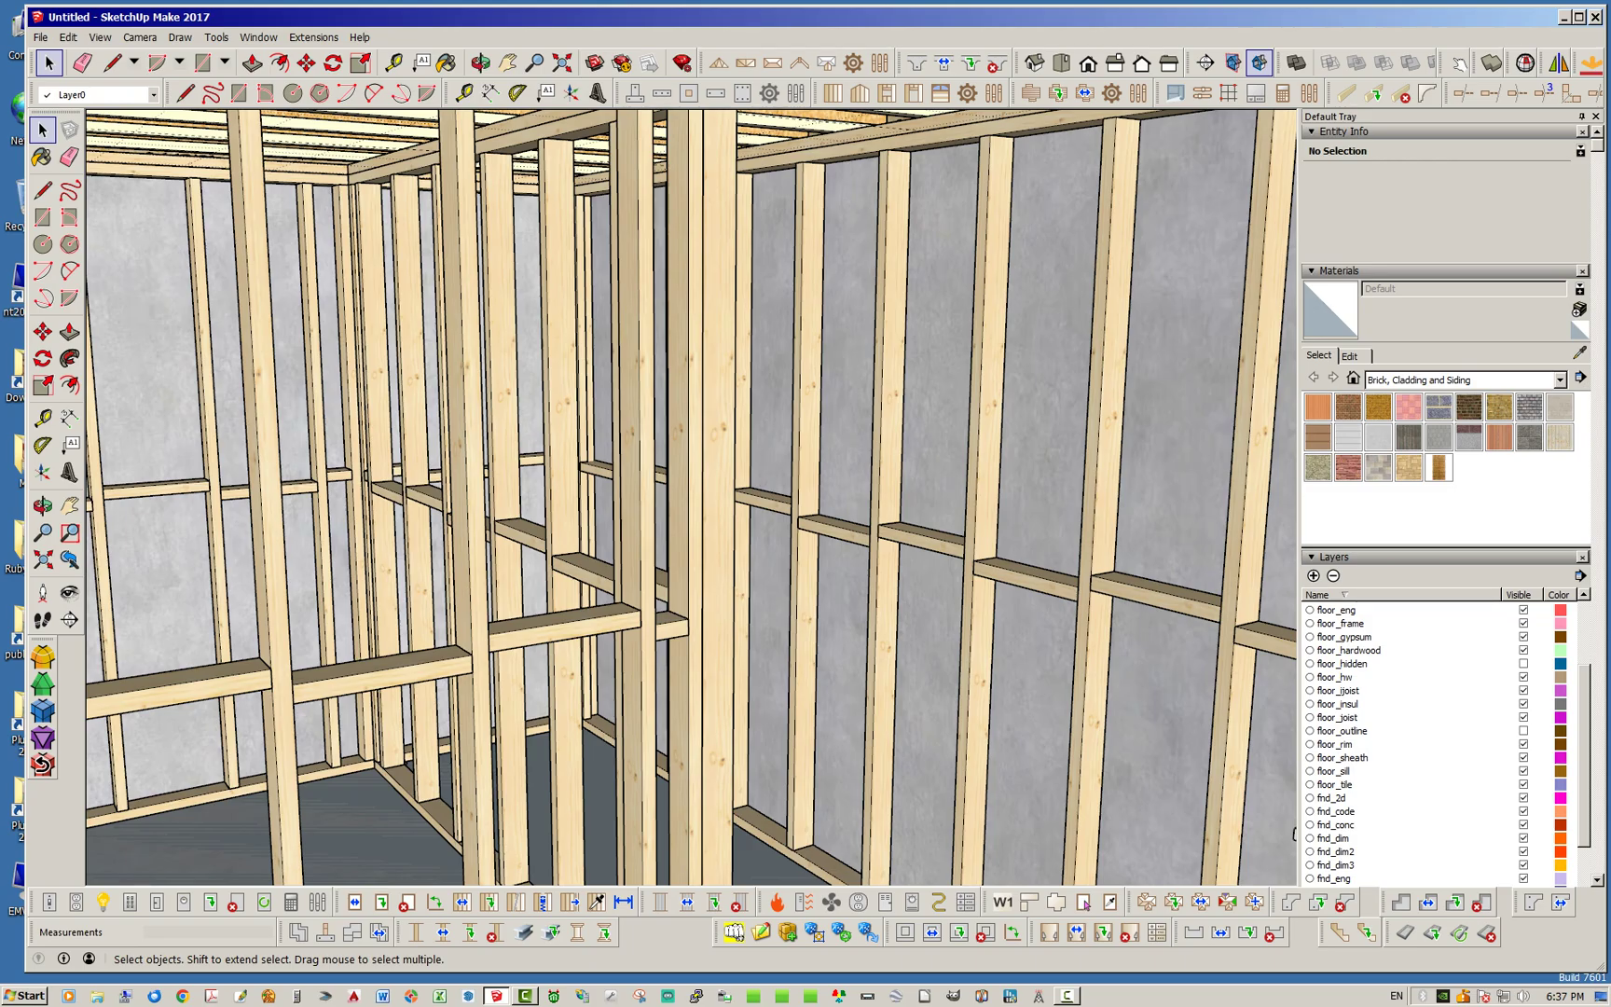
middle_click_drag(690, 420, 783, 653)
middle_click_drag(971, 349, 976, 356)
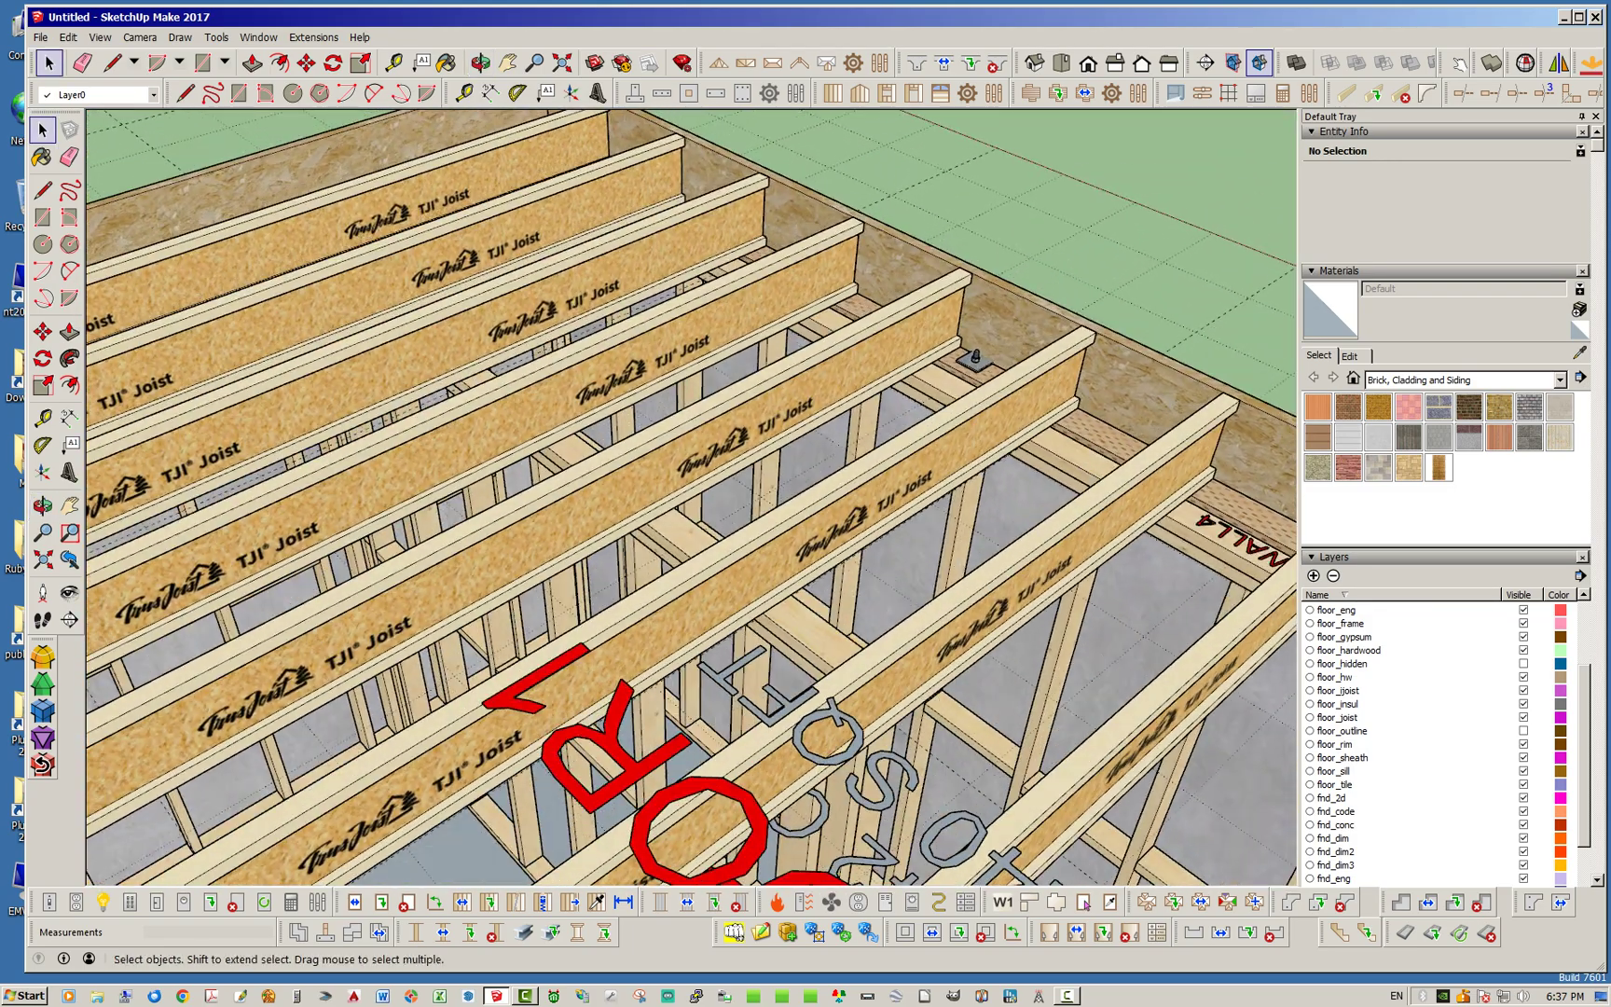